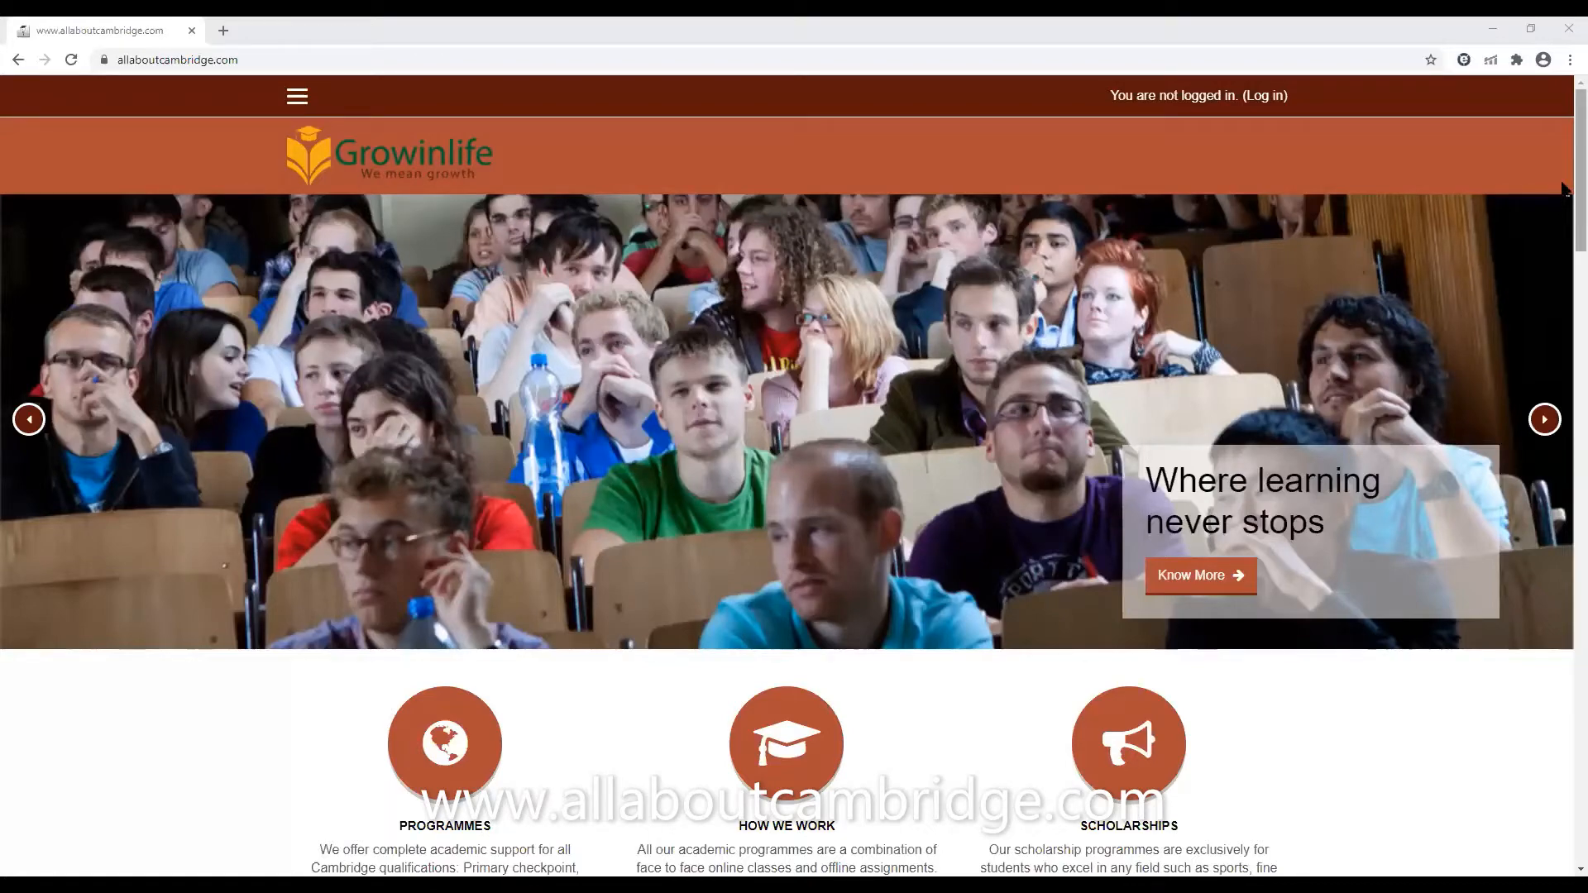
Examine the home page's programme, working-method and scholarship information and the list of available courses
{"action": "scroll", "coordinate": [1563, 188], "scroll_direction": "down", "scroll_amount": 3}
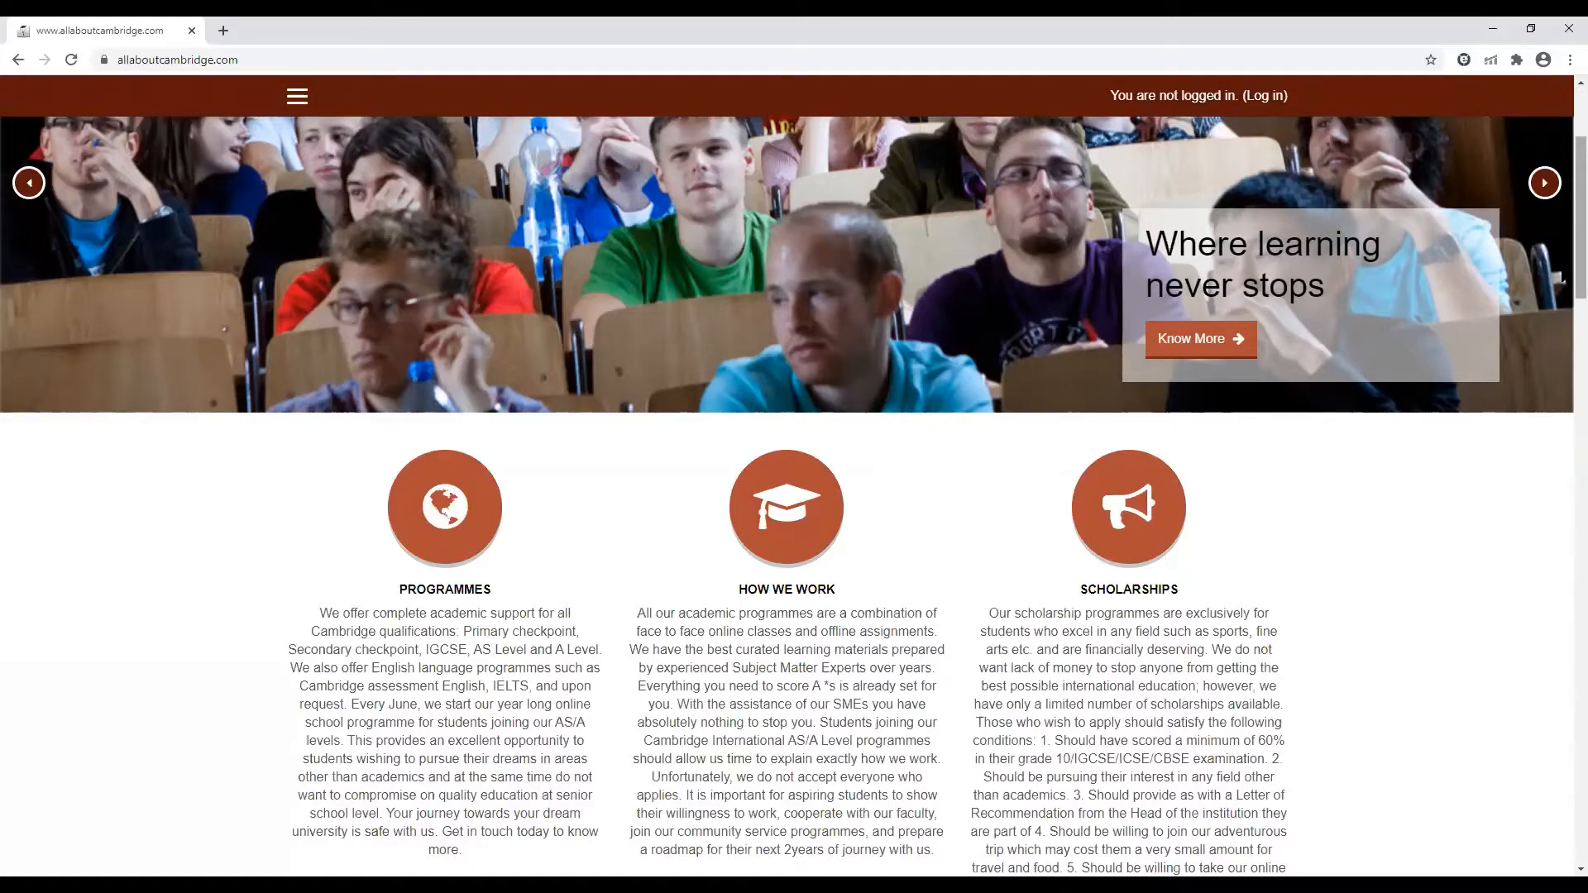
{"action": "scroll", "coordinate": [1563, 279], "scroll_direction": "down", "scroll_amount": 5}
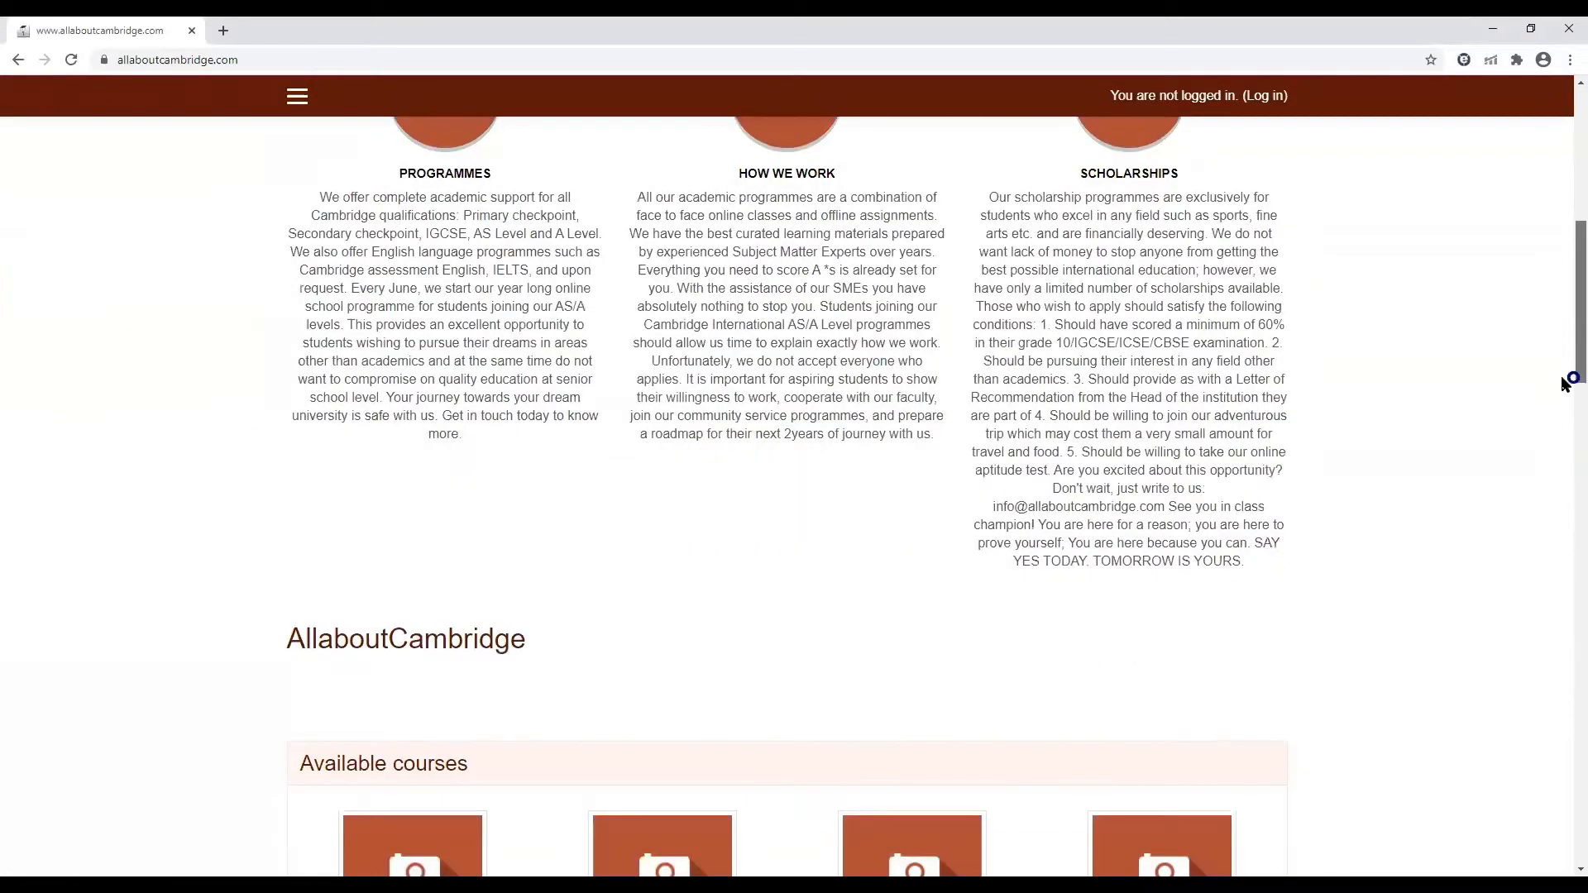
{"action": "scroll", "coordinate": [1564, 383], "scroll_direction": "down", "scroll_amount": 2}
{"action": "scroll", "coordinate": [1562, 207], "scroll_direction": "up", "scroll_amount": 10}
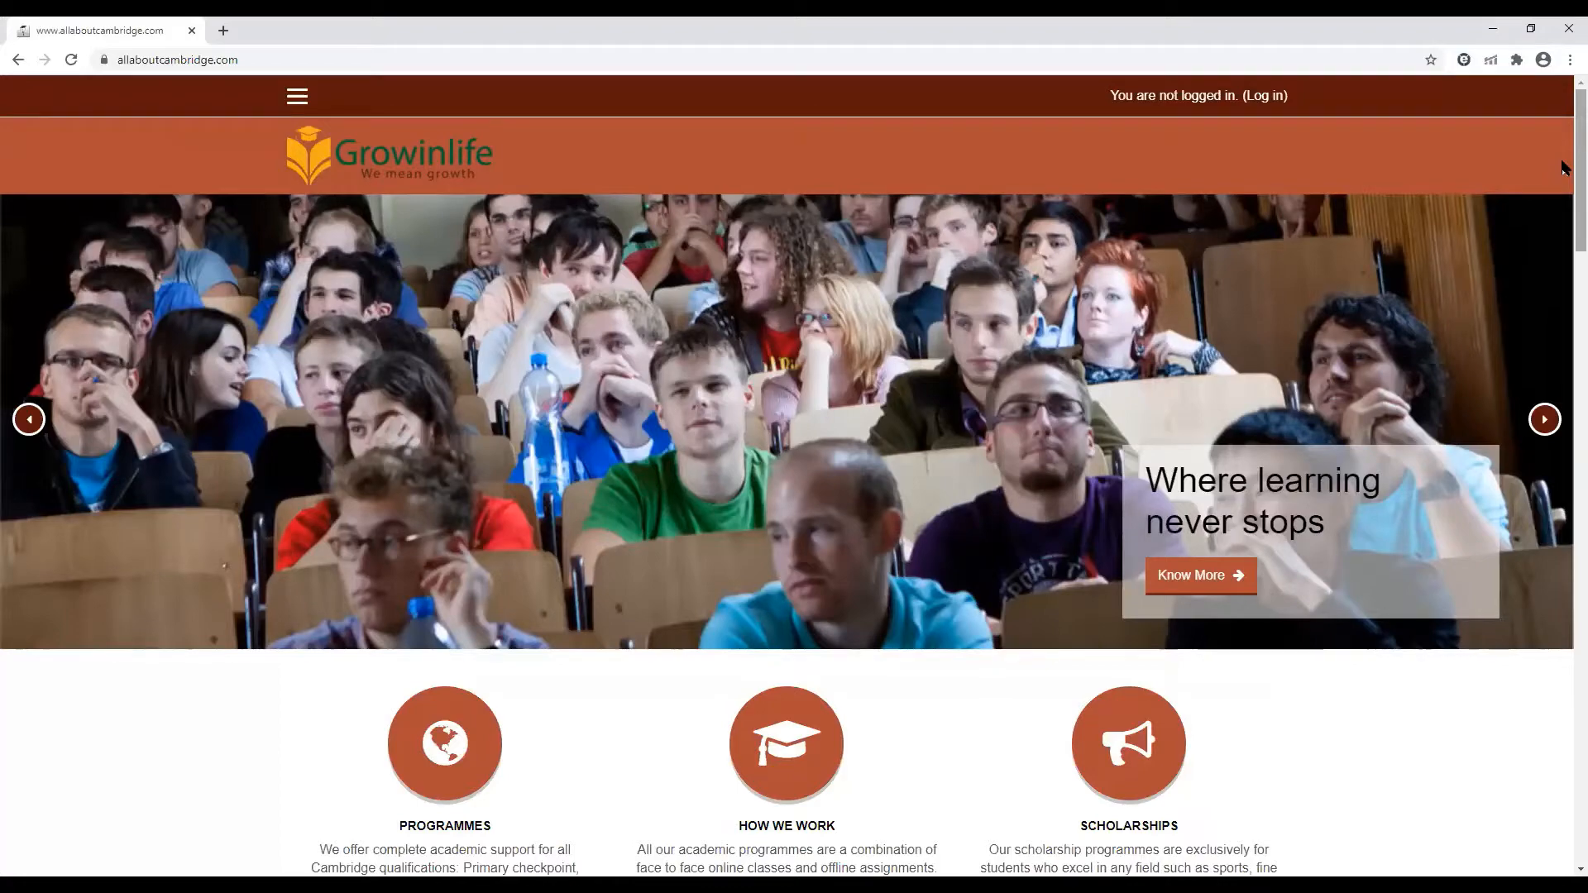
{"action": "scroll", "coordinate": [1563, 207], "scroll_direction": "down", "scroll_amount": 6}
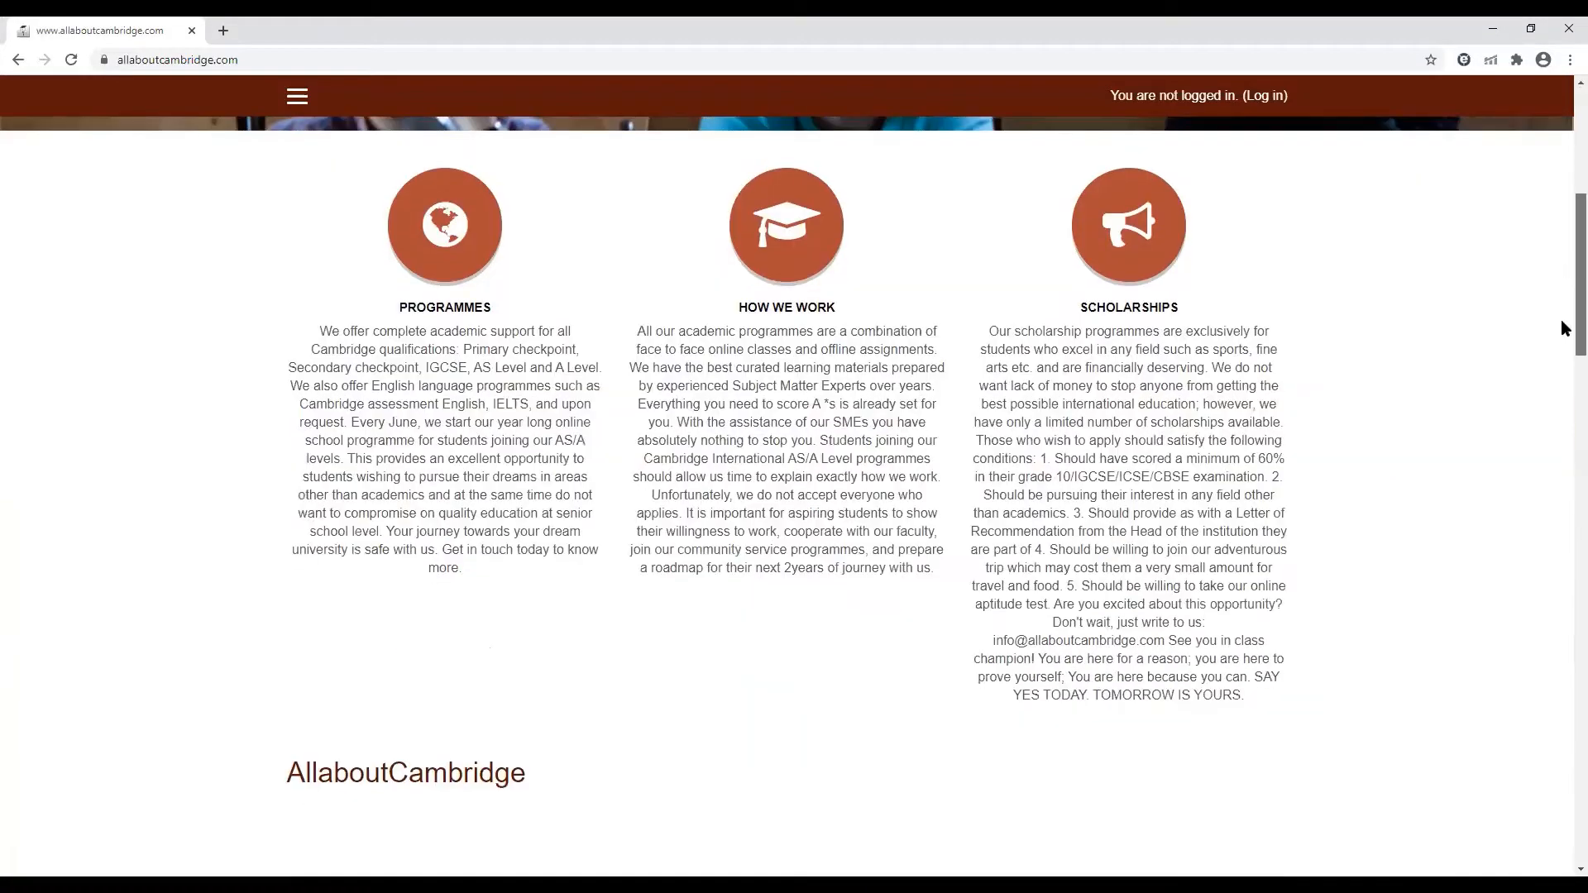
{"action": "scroll", "coordinate": [1563, 348], "scroll_direction": "down", "scroll_amount": 5}
{"action": "scroll", "coordinate": [1564, 389], "scroll_direction": "down", "scroll_amount": 5}
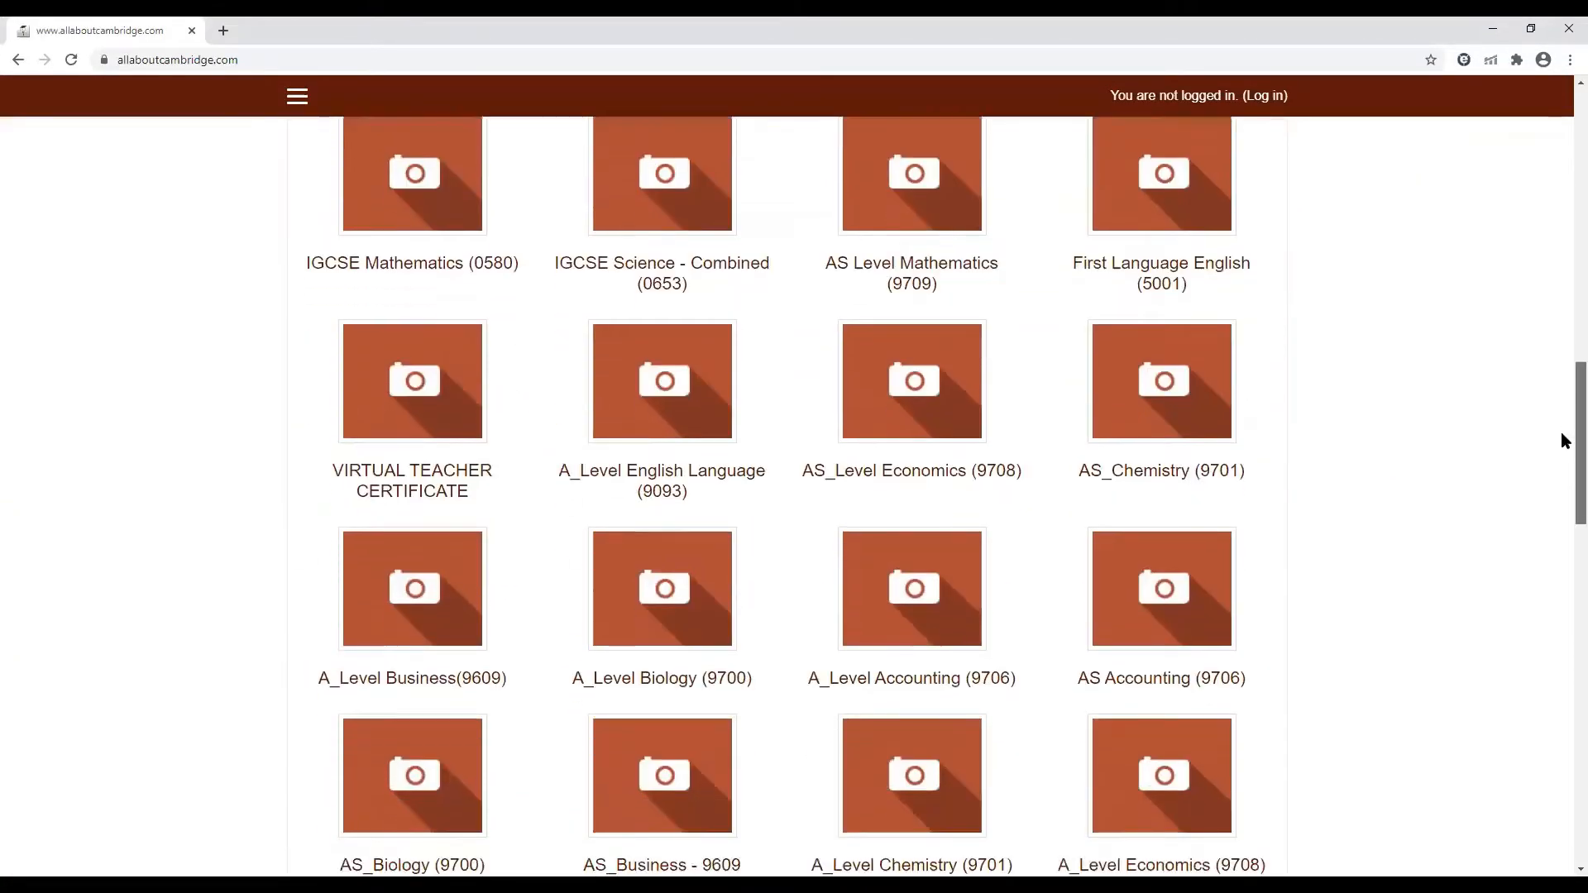
{"action": "scroll", "coordinate": [1564, 445], "scroll_direction": "down", "scroll_amount": 4}
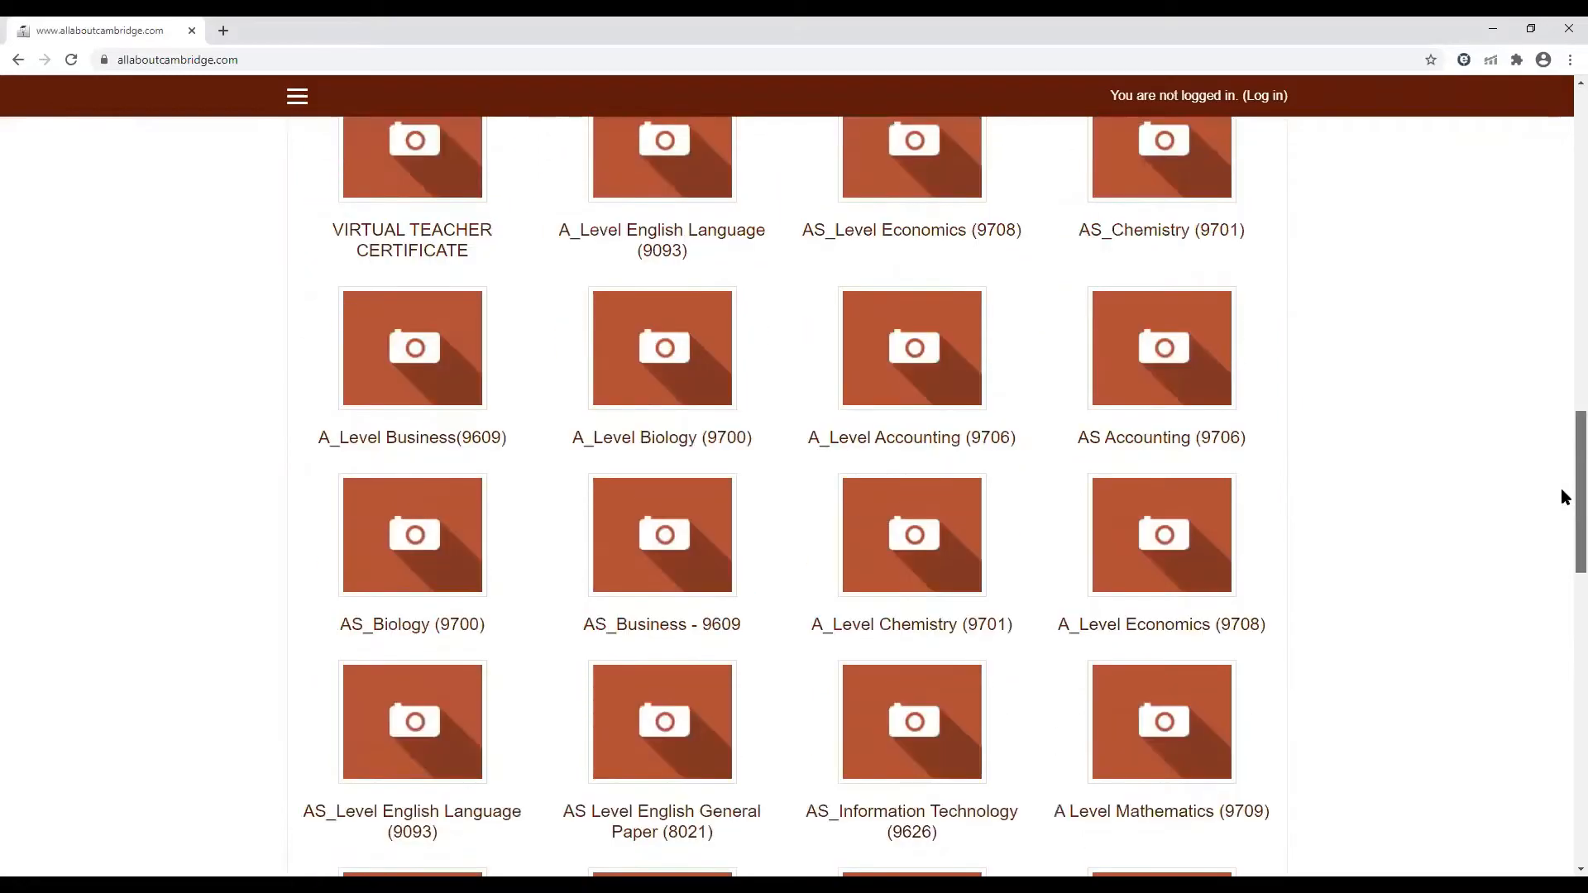
{"action": "scroll", "coordinate": [1561, 514], "scroll_direction": "down", "scroll_amount": 8}
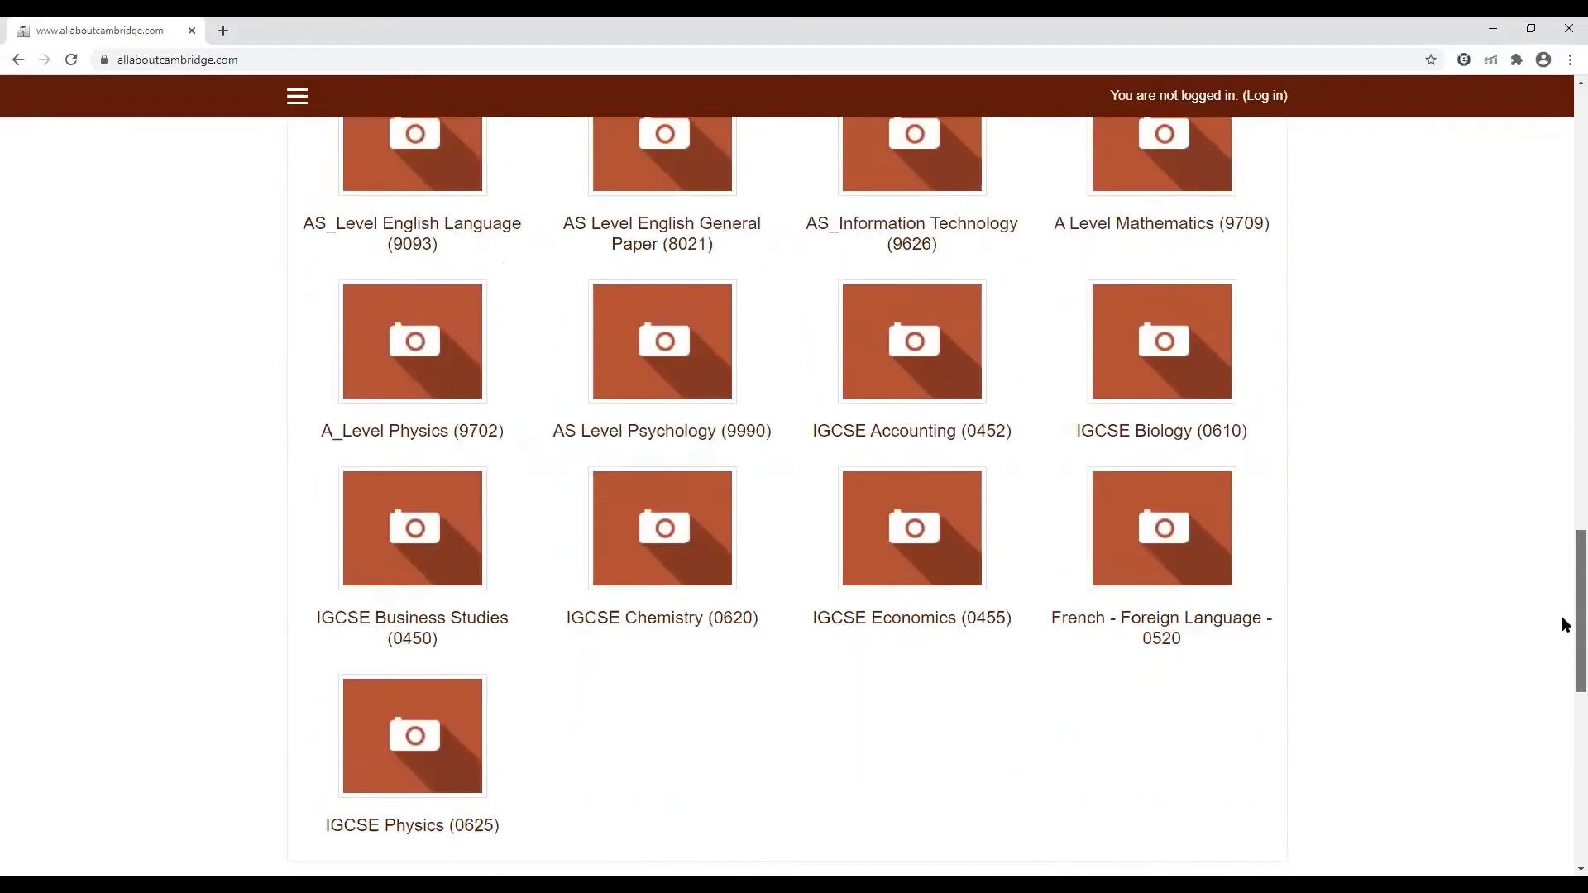
{"action": "scroll", "coordinate": [1562, 662], "scroll_direction": "up", "scroll_amount": 3}
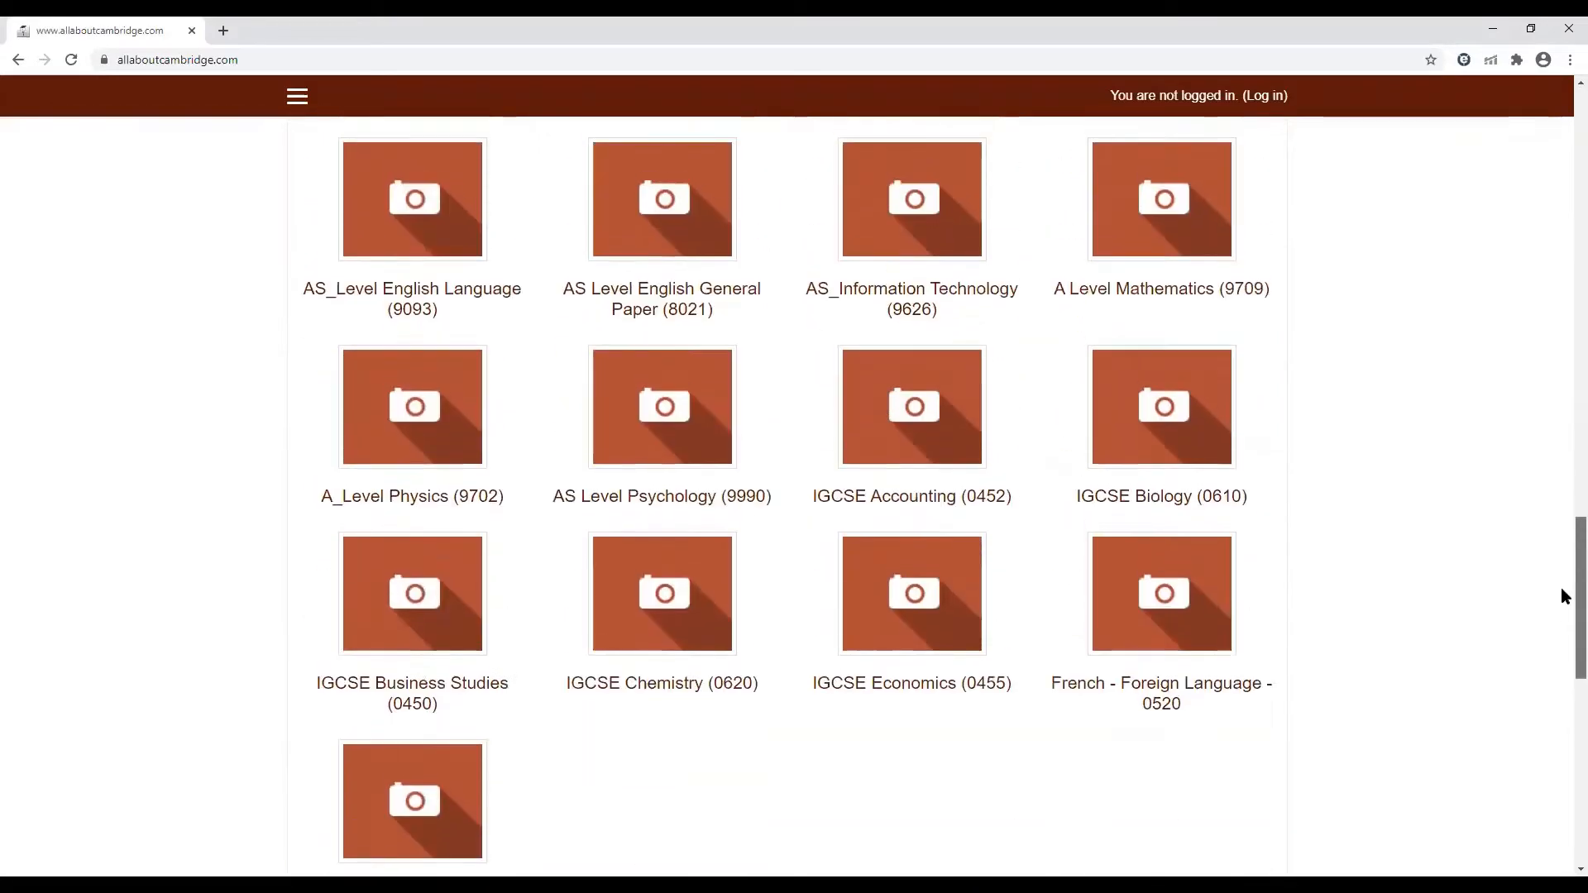
{"action": "scroll", "coordinate": [1562, 592], "scroll_direction": "up", "scroll_amount": 2}
{"action": "scroll", "coordinate": [1562, 570], "scroll_direction": "up", "scroll_amount": 2}
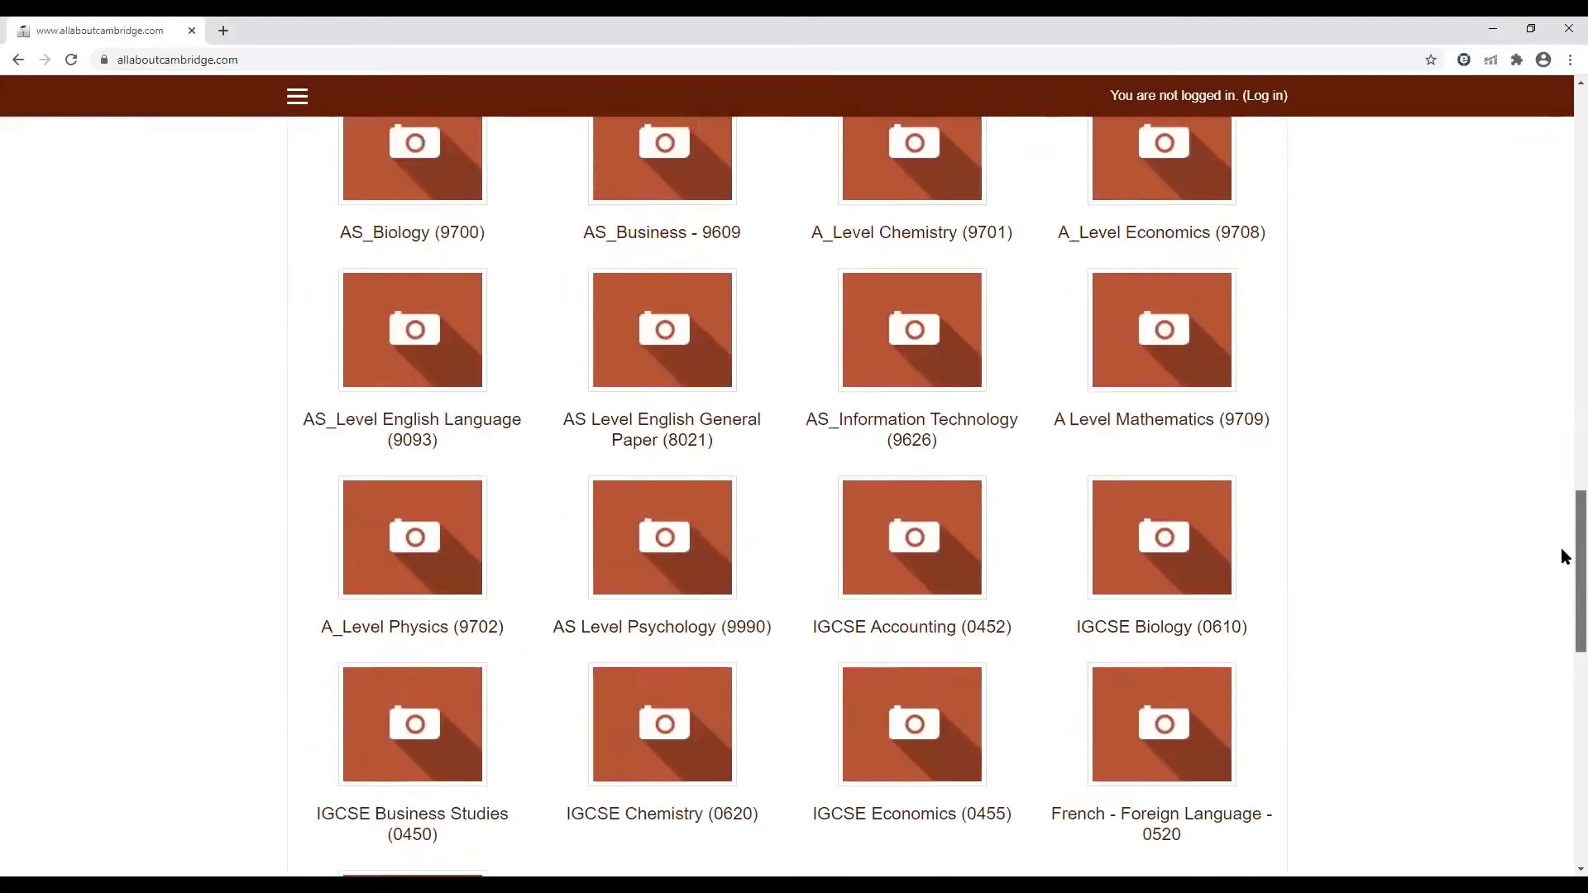
{"action": "scroll", "coordinate": [1561, 513], "scroll_direction": "up", "scroll_amount": 3}
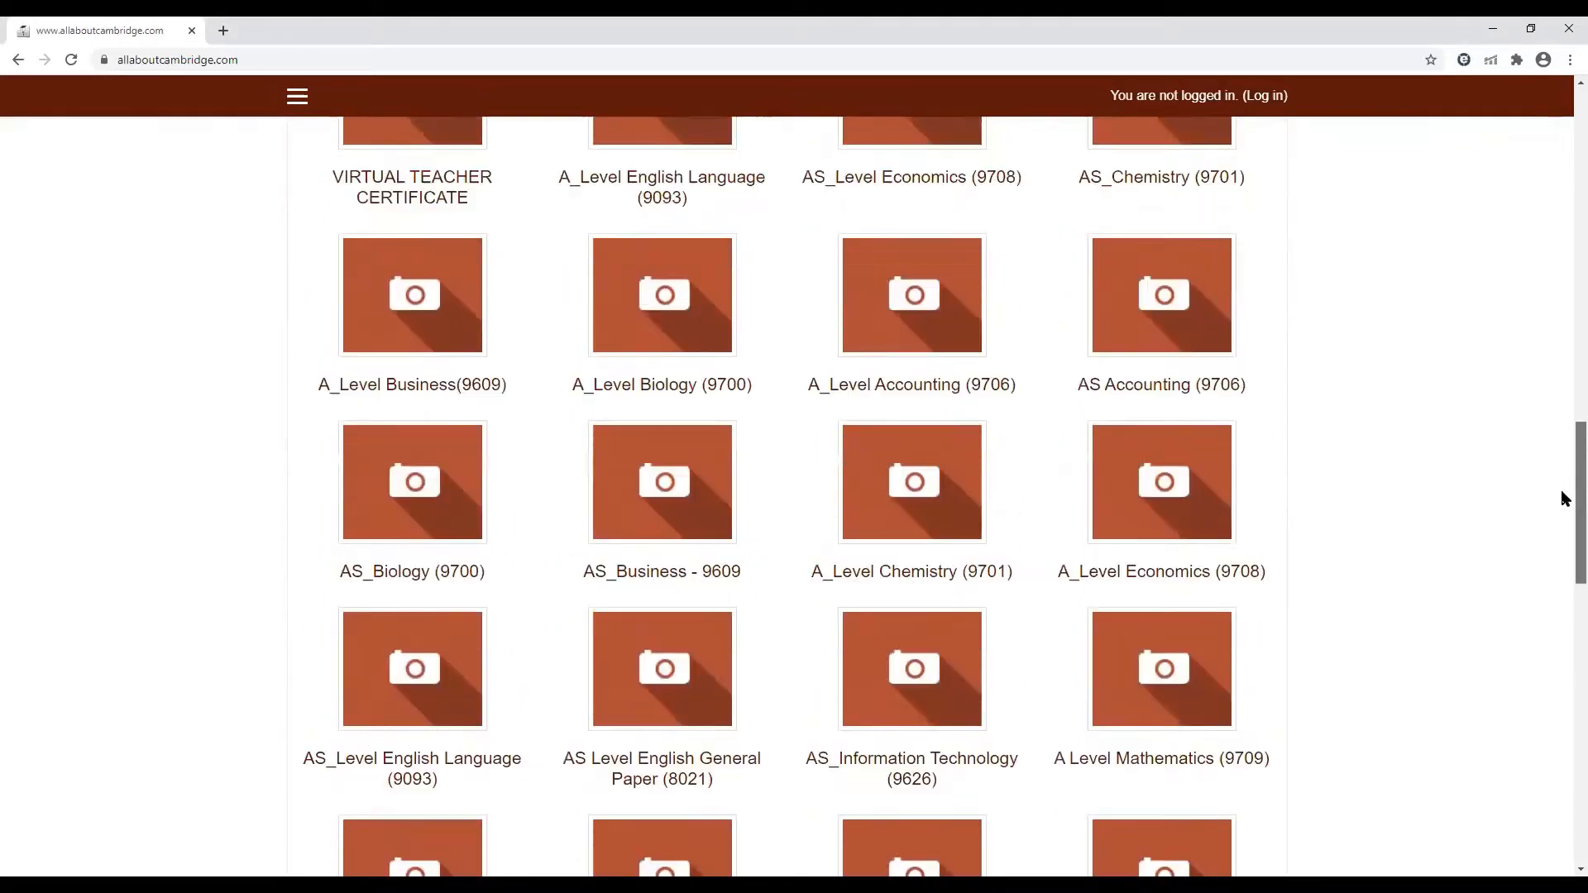
{"action": "scroll", "coordinate": [1563, 467], "scroll_direction": "up", "scroll_amount": 1}
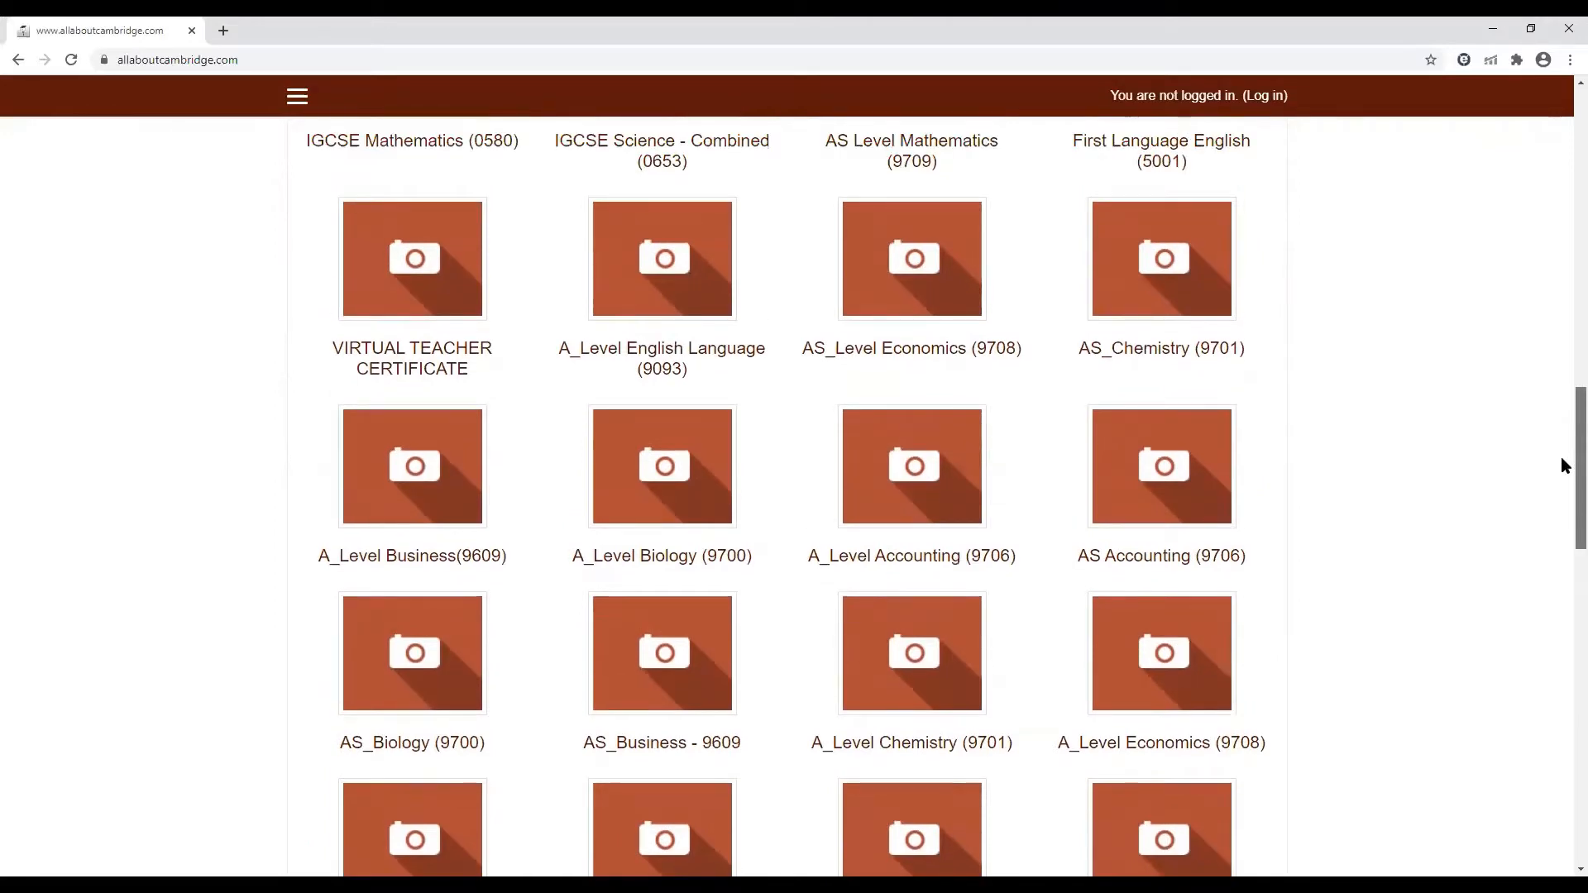
{"action": "scroll", "coordinate": [1561, 496], "scroll_direction": "down", "scroll_amount": 3}
{"action": "scroll", "coordinate": [1561, 529], "scroll_direction": "up", "scroll_amount": 1}
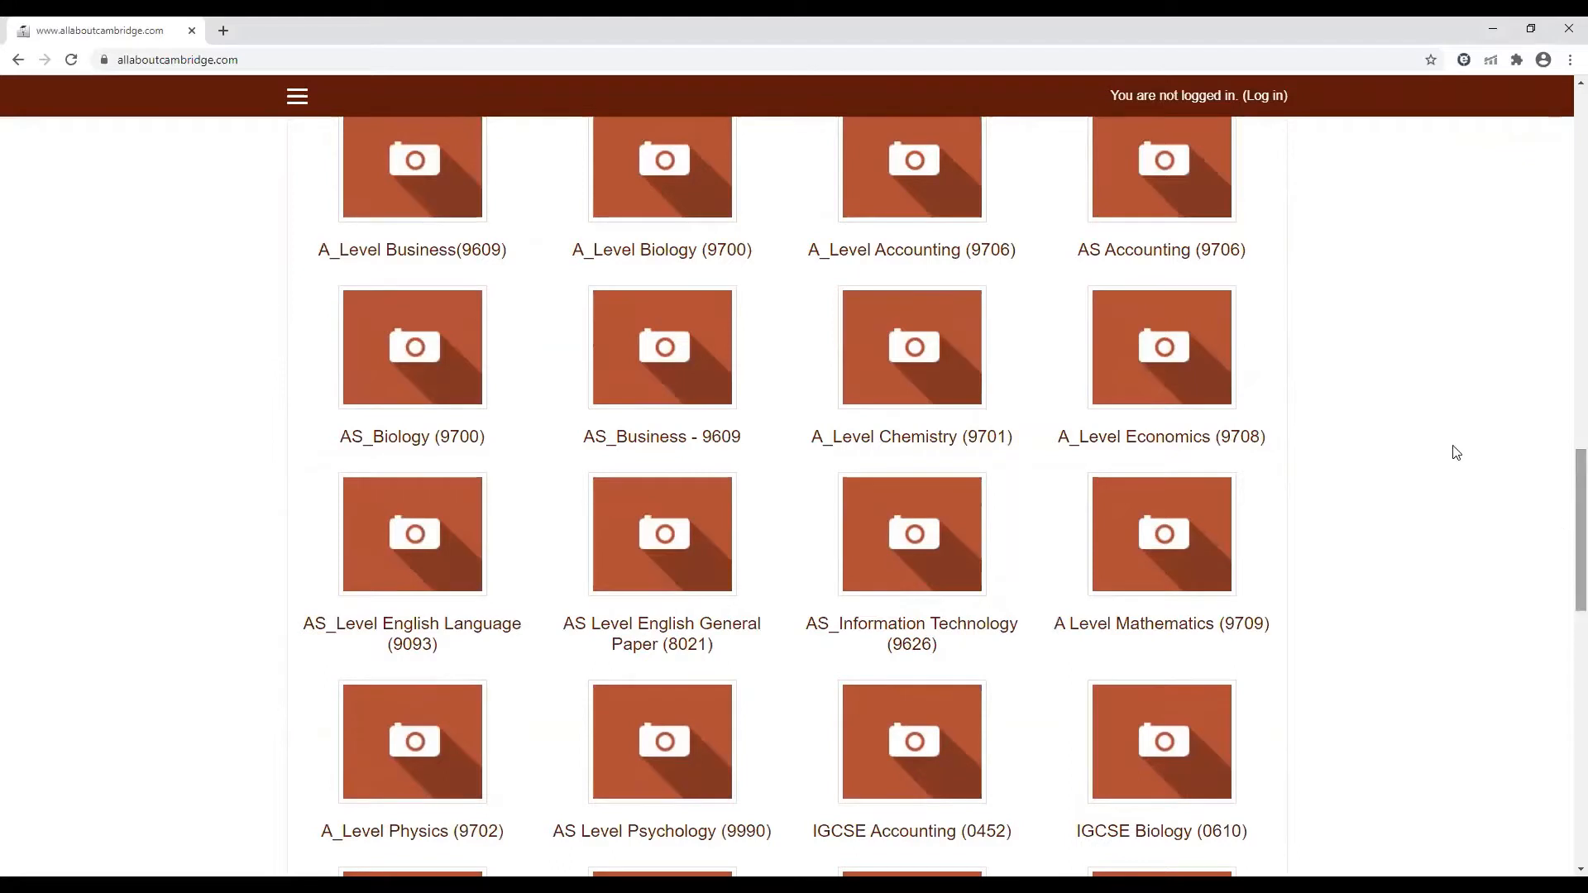
Open the AS_Biology (9700) course and log in with the administrator's username and account password
{"action": "left_click", "coordinate": [423, 398]}
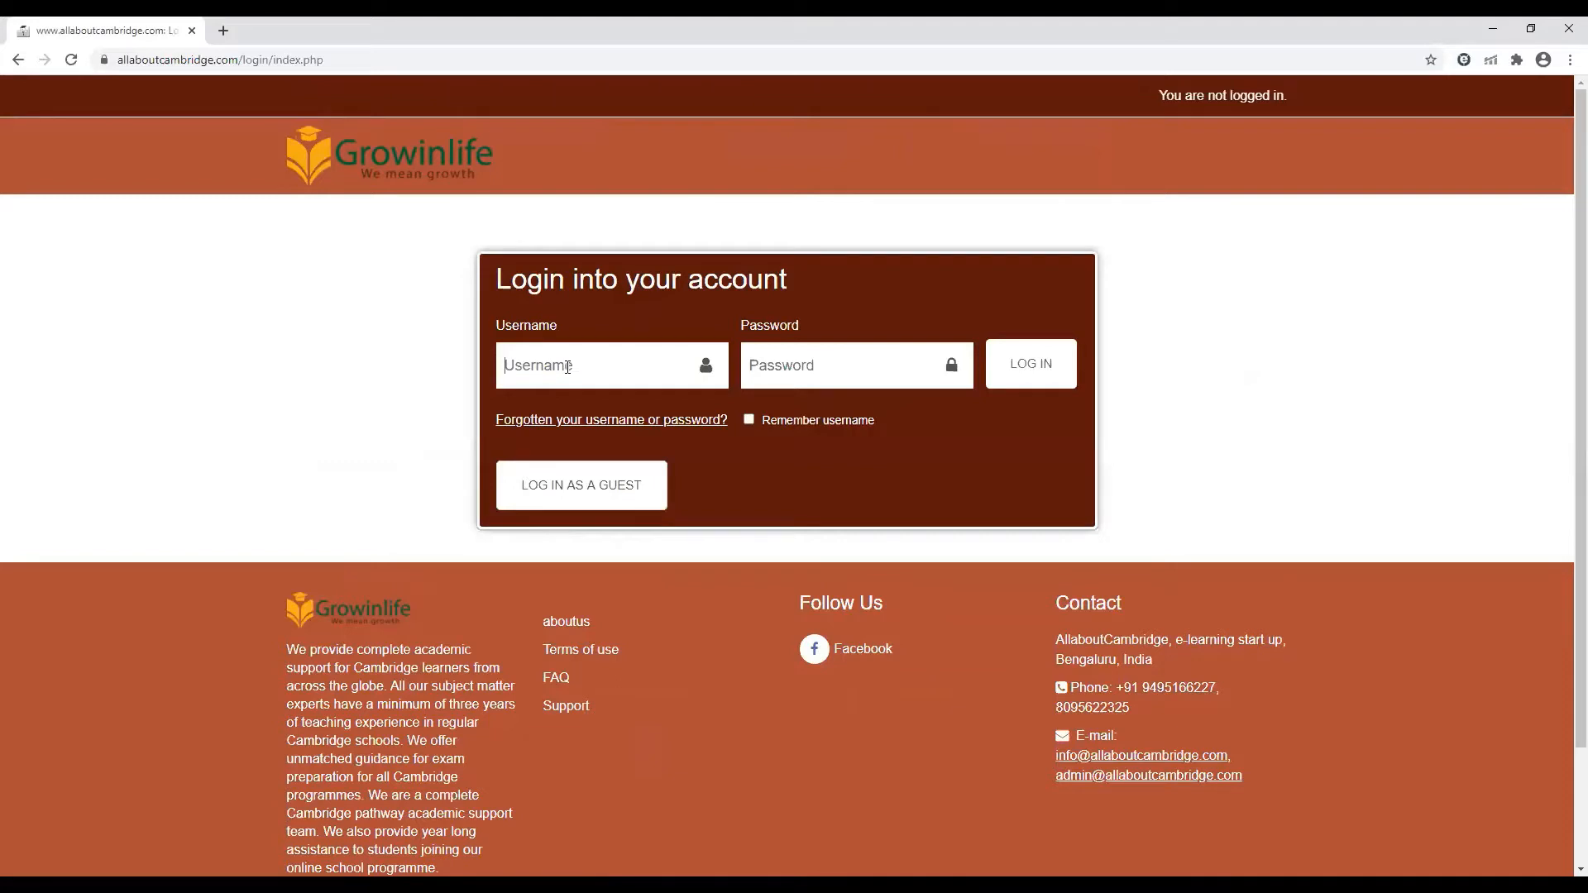
{"action": "type", "text": "admin"}
{"action": "left_click", "coordinate": [835, 364]}
{"action": "type", "text": "•••••••••••"}
{"action": "left_click", "coordinate": [1026, 379]}
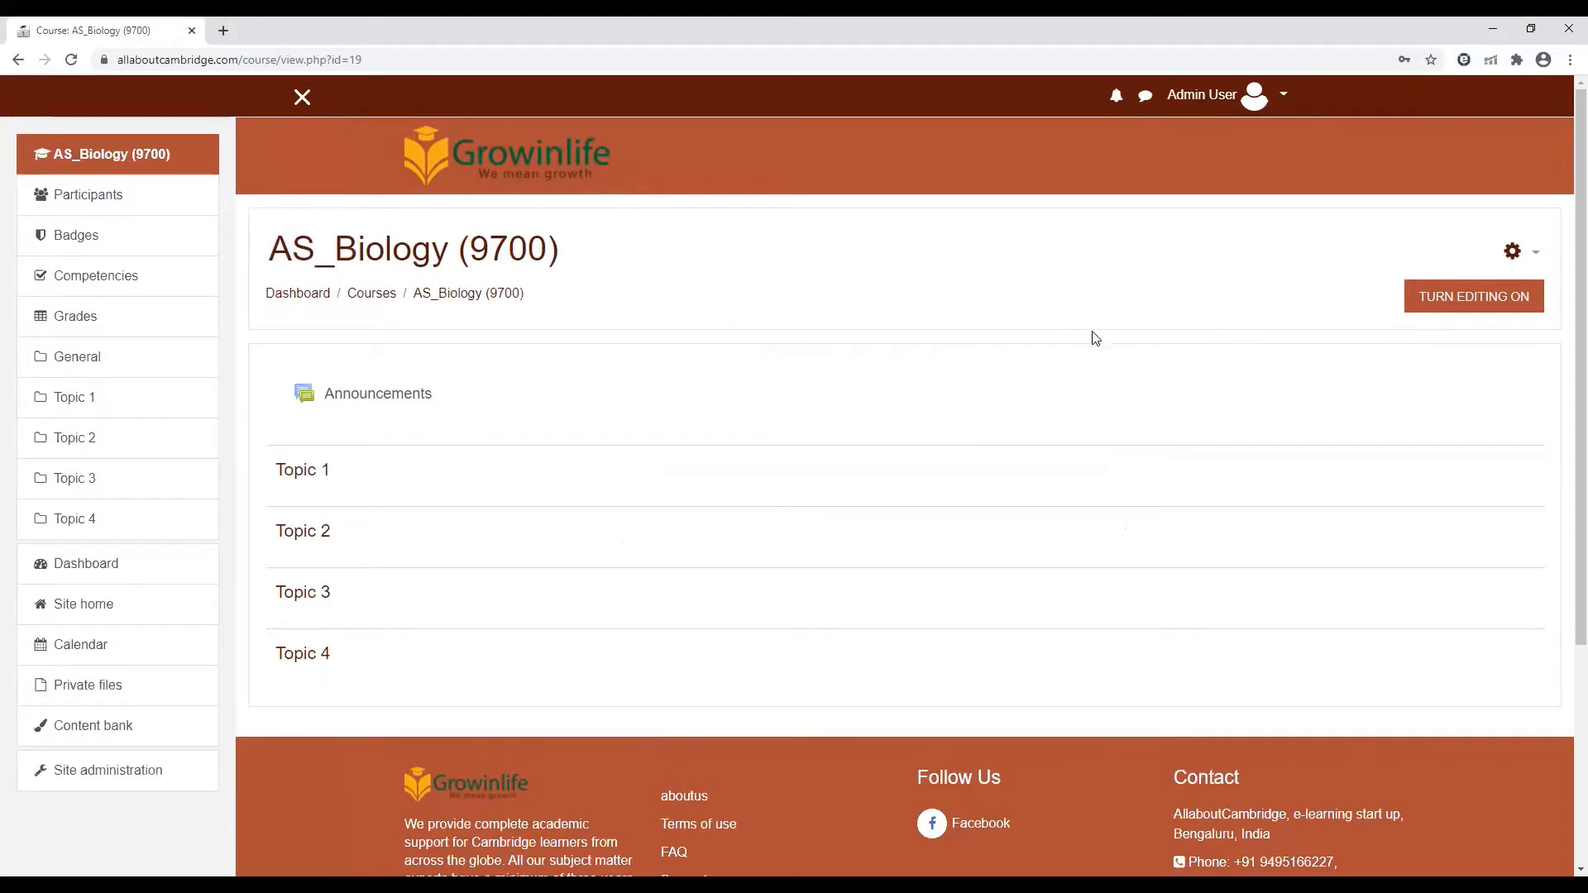
Turn on editing for the AS_Biology (9700) course and add 2 new topic sections after Topic 4
{"action": "left_click", "coordinate": [1460, 309]}
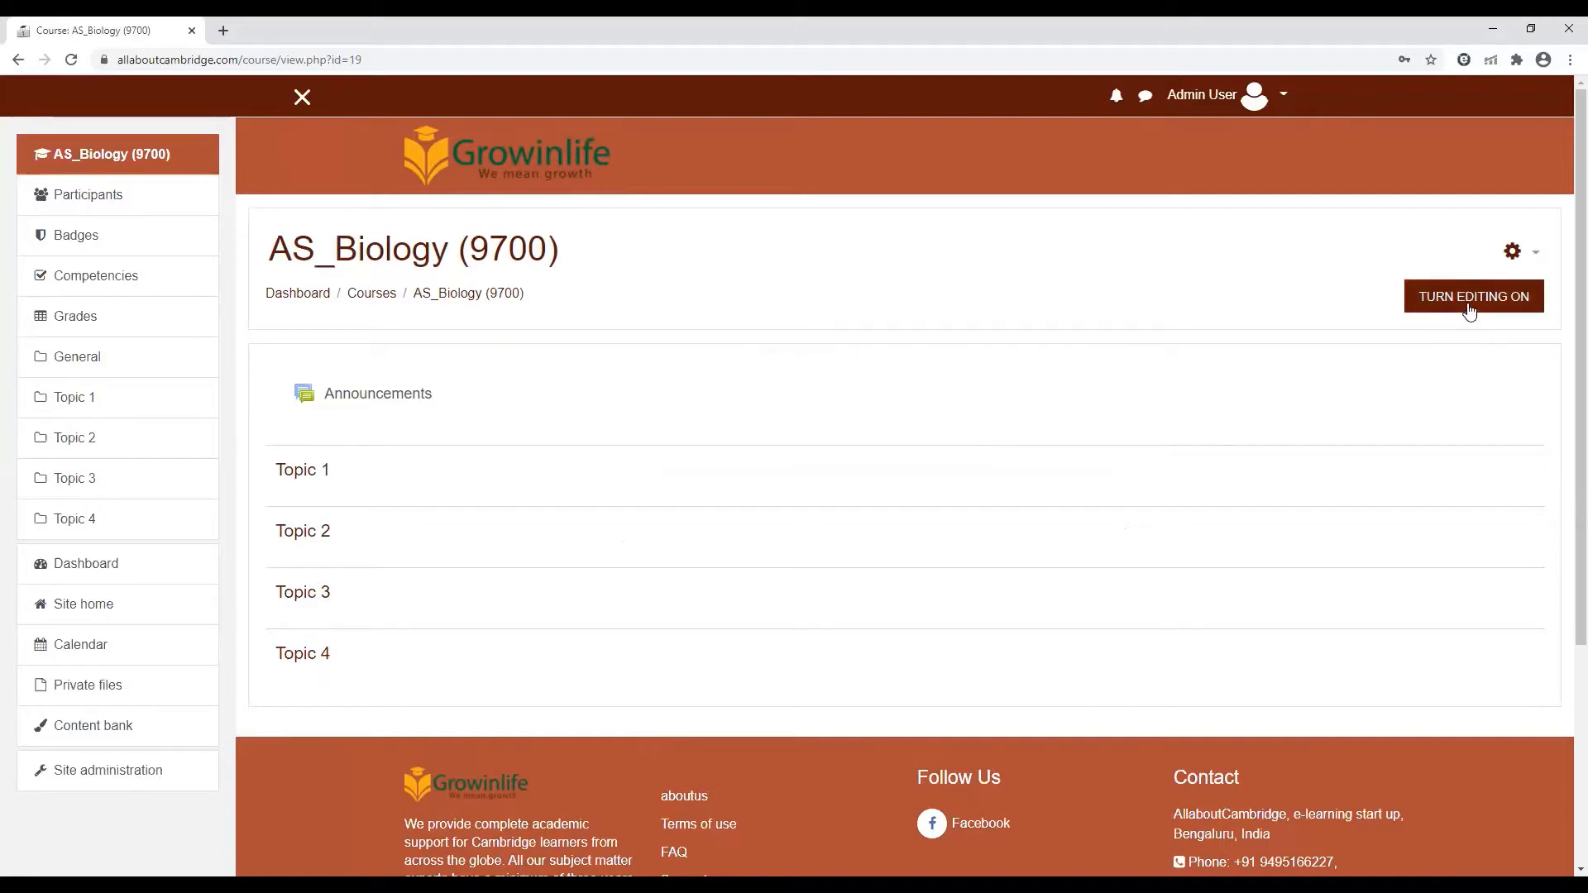
{"action": "left_click", "coordinate": [1469, 310]}
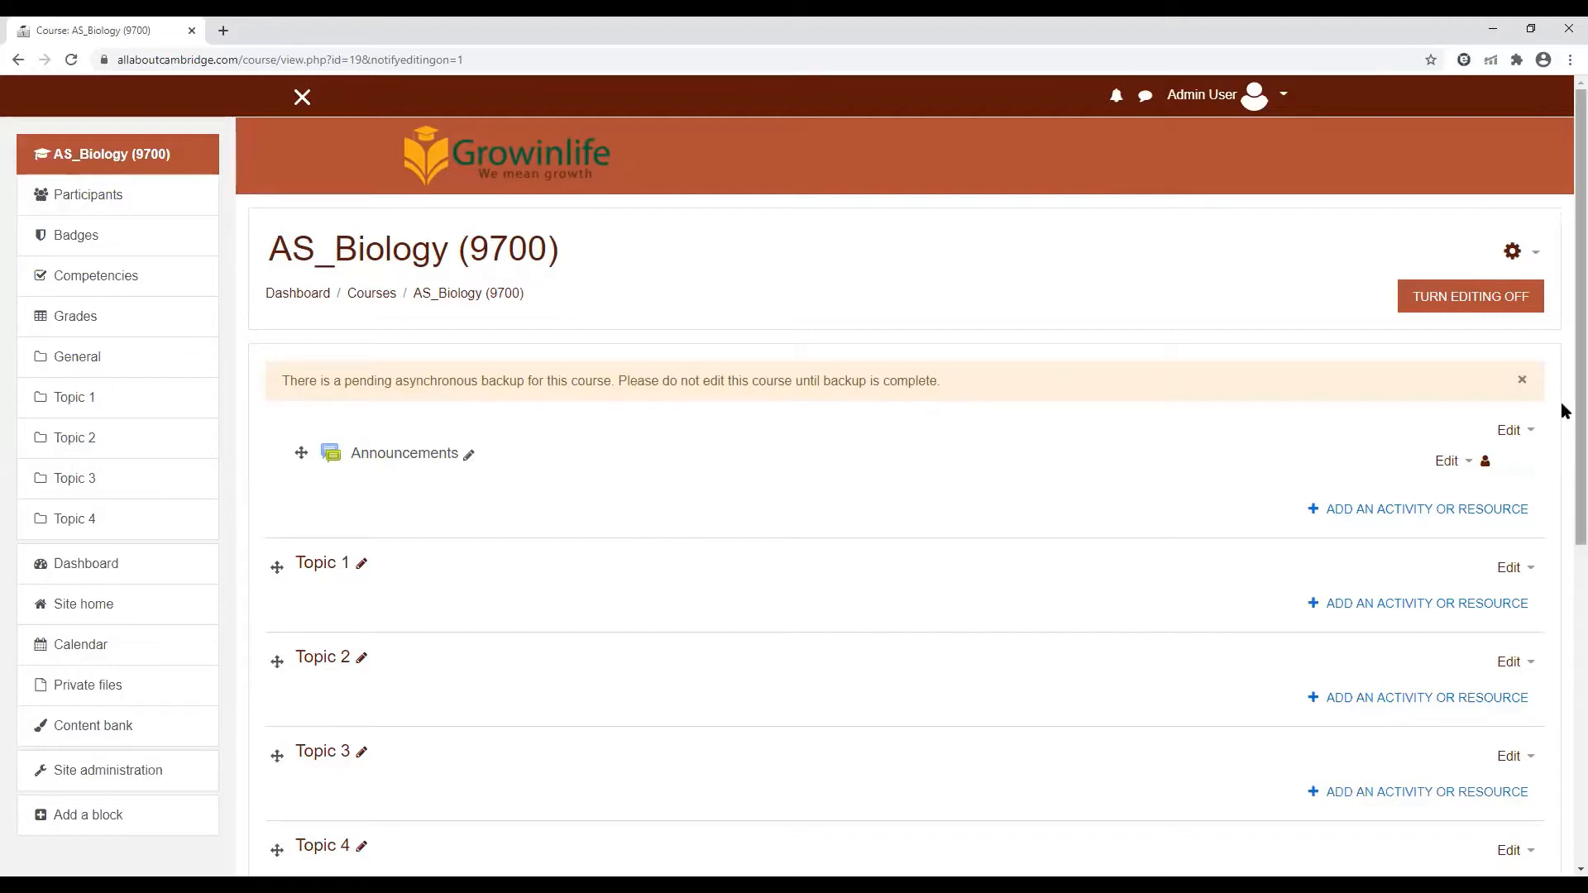
{"action": "scroll", "coordinate": [1563, 455], "scroll_direction": "down", "scroll_amount": 1}
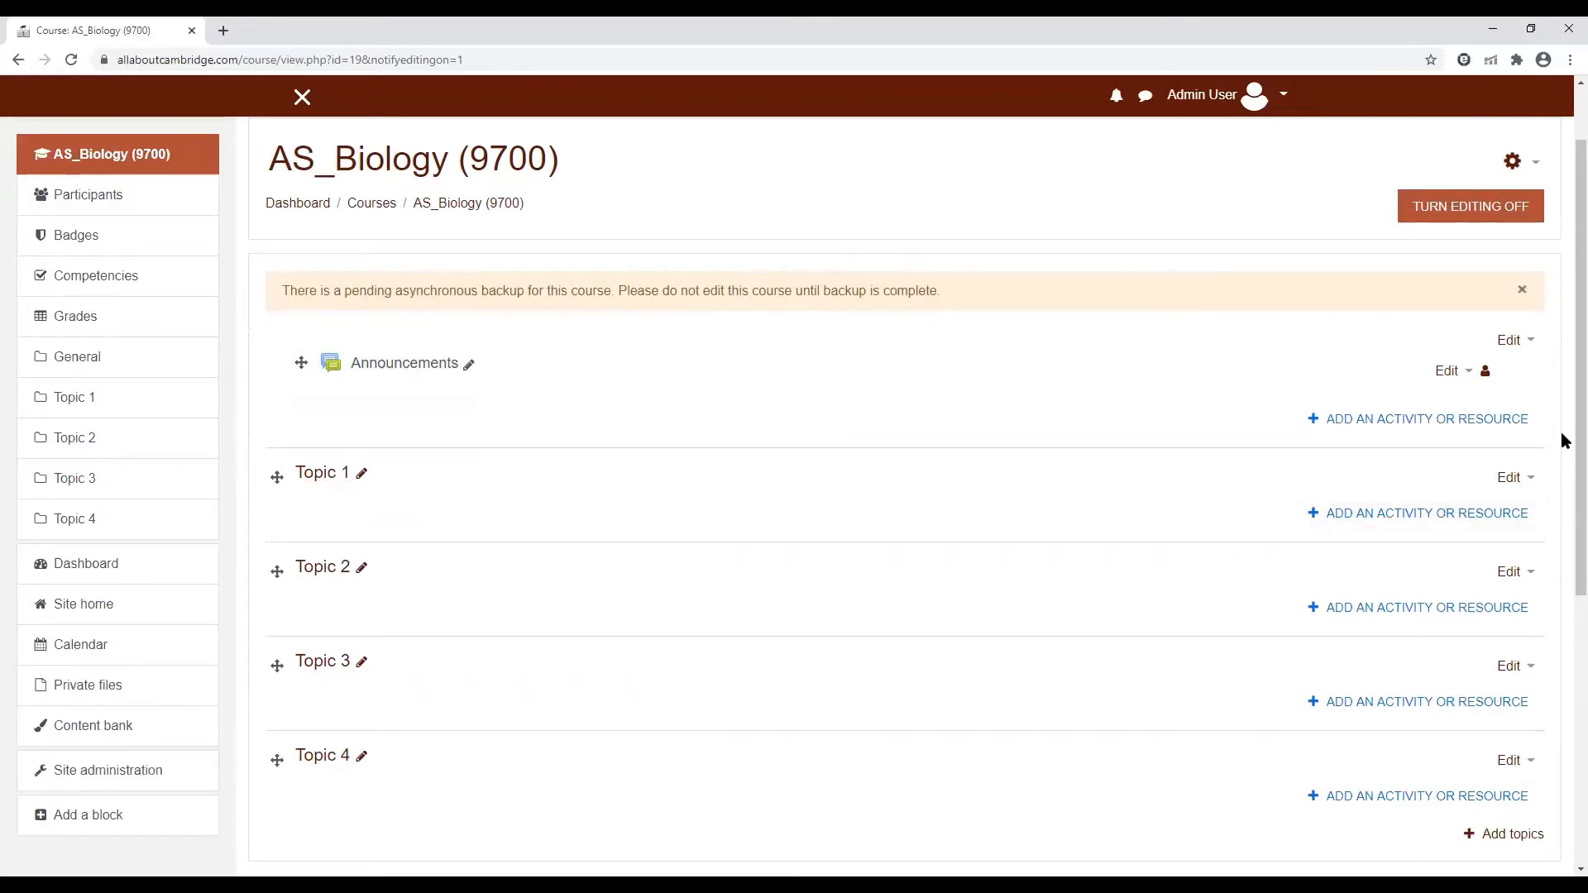
{"action": "scroll", "coordinate": [1563, 441], "scroll_direction": "down", "scroll_amount": 3}
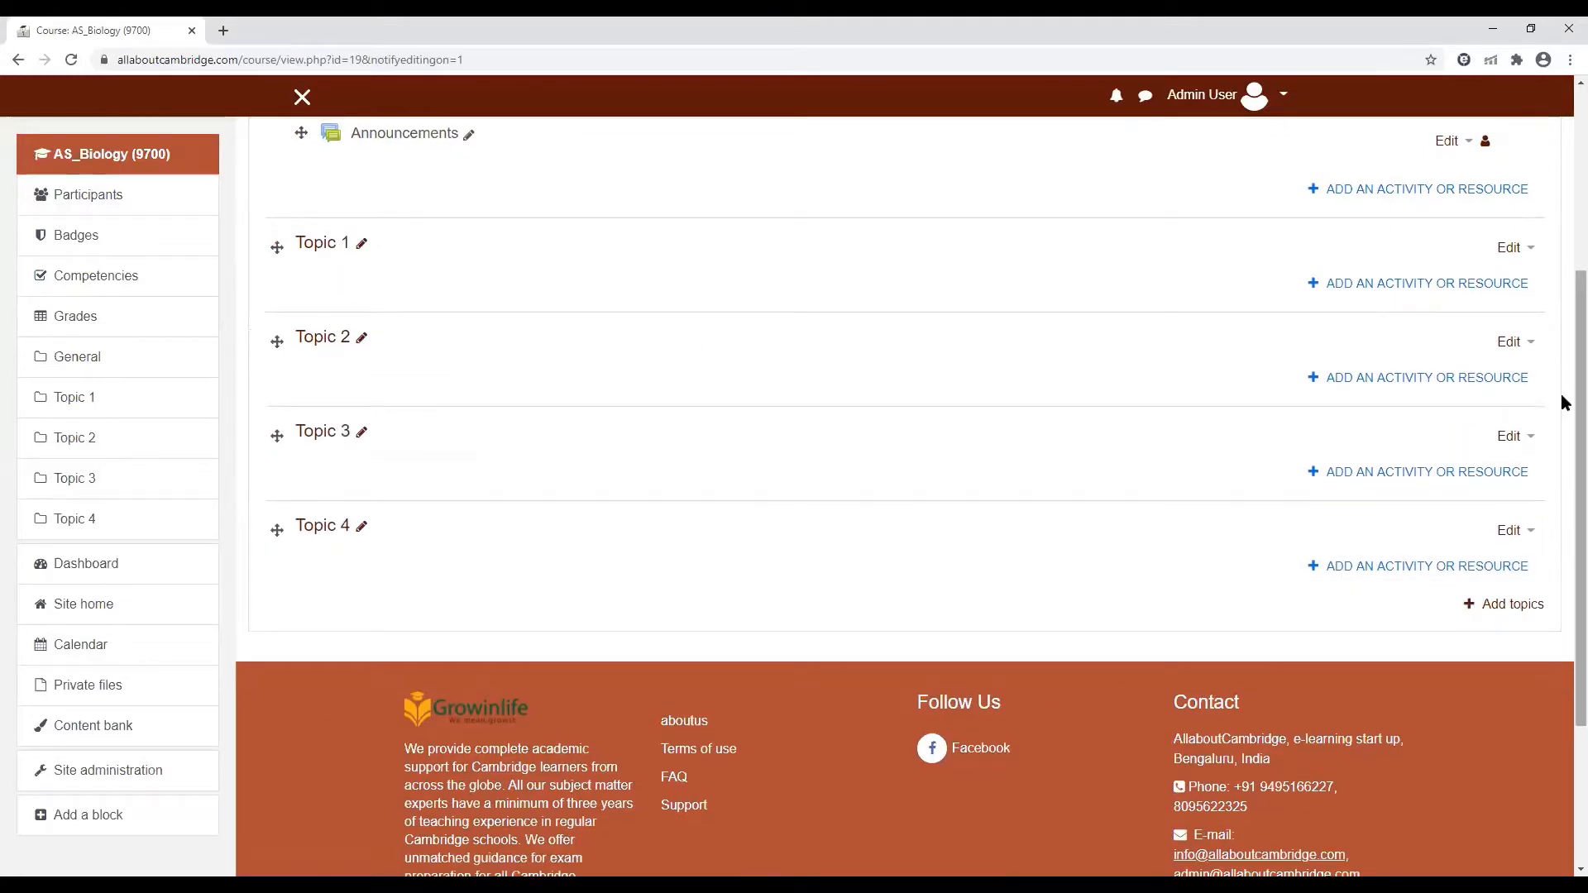
{"action": "left_click", "coordinate": [1513, 604]}
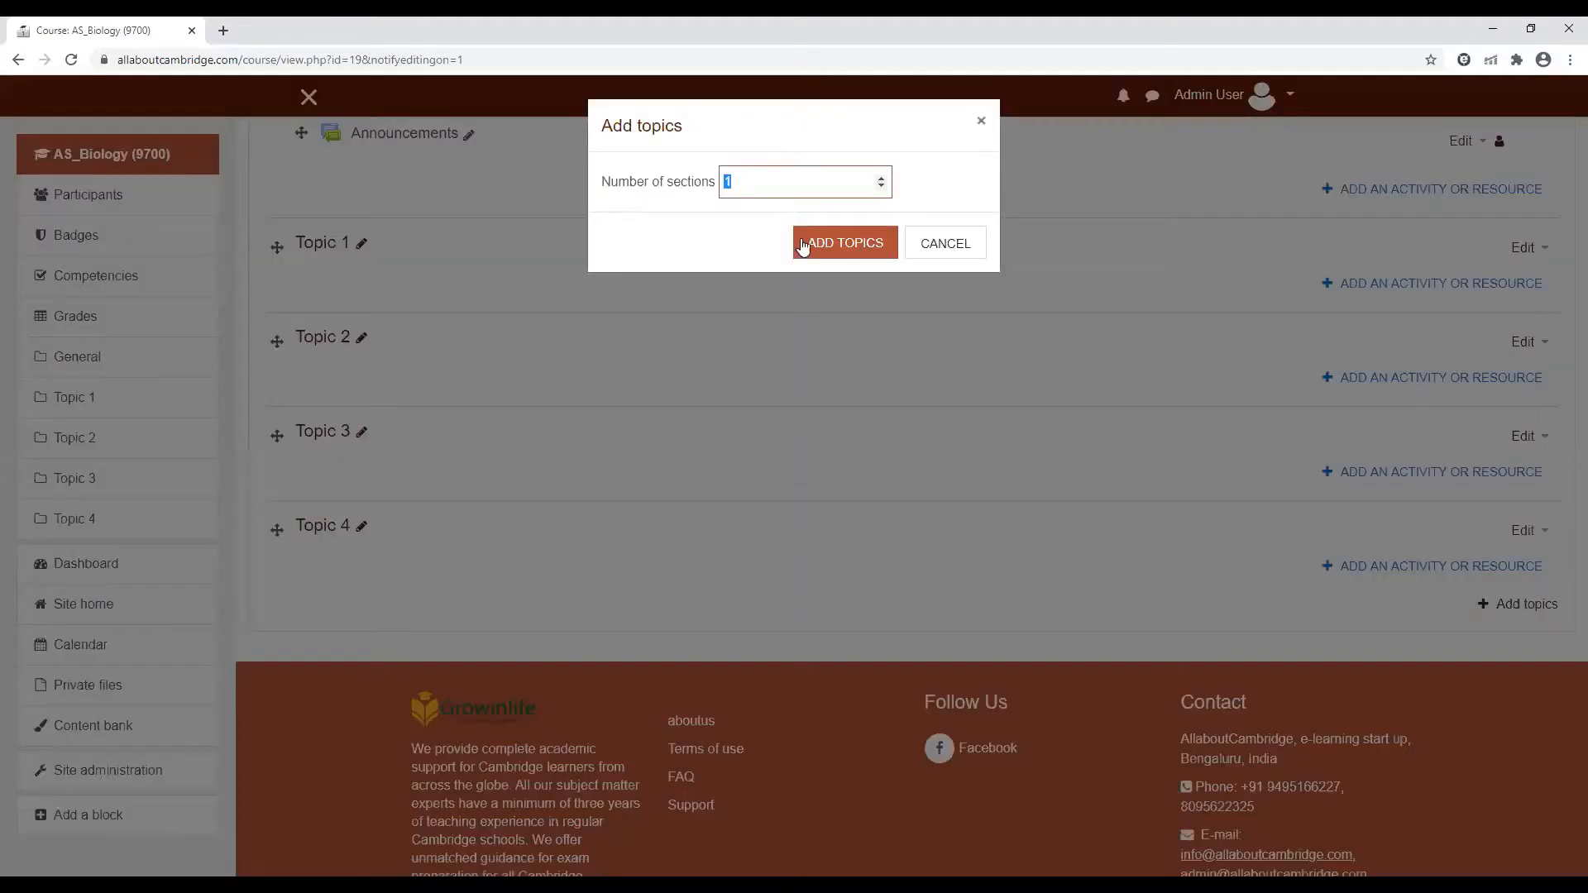
{"action": "left_click", "coordinate": [879, 178]}
{"action": "left_click", "coordinate": [855, 252]}
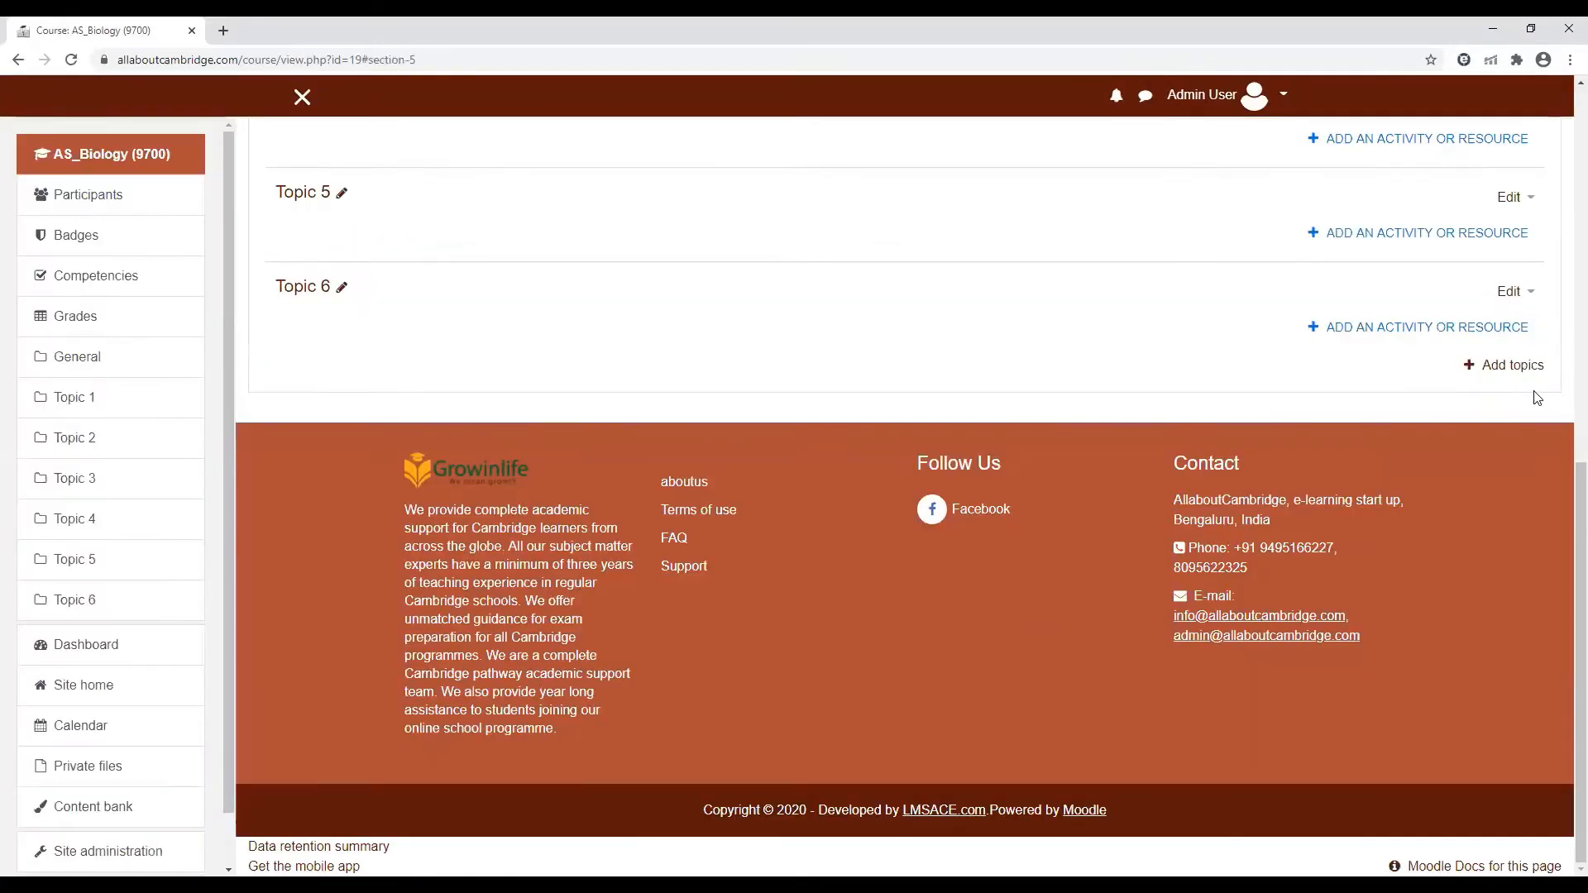
Edit Topic 1 and give it the custom section name "Give your topic name here"
{"action": "scroll", "coordinate": [1563, 507], "scroll_direction": "up", "scroll_amount": 5}
{"action": "scroll", "coordinate": [1563, 220], "scroll_direction": "up", "scroll_amount": 2}
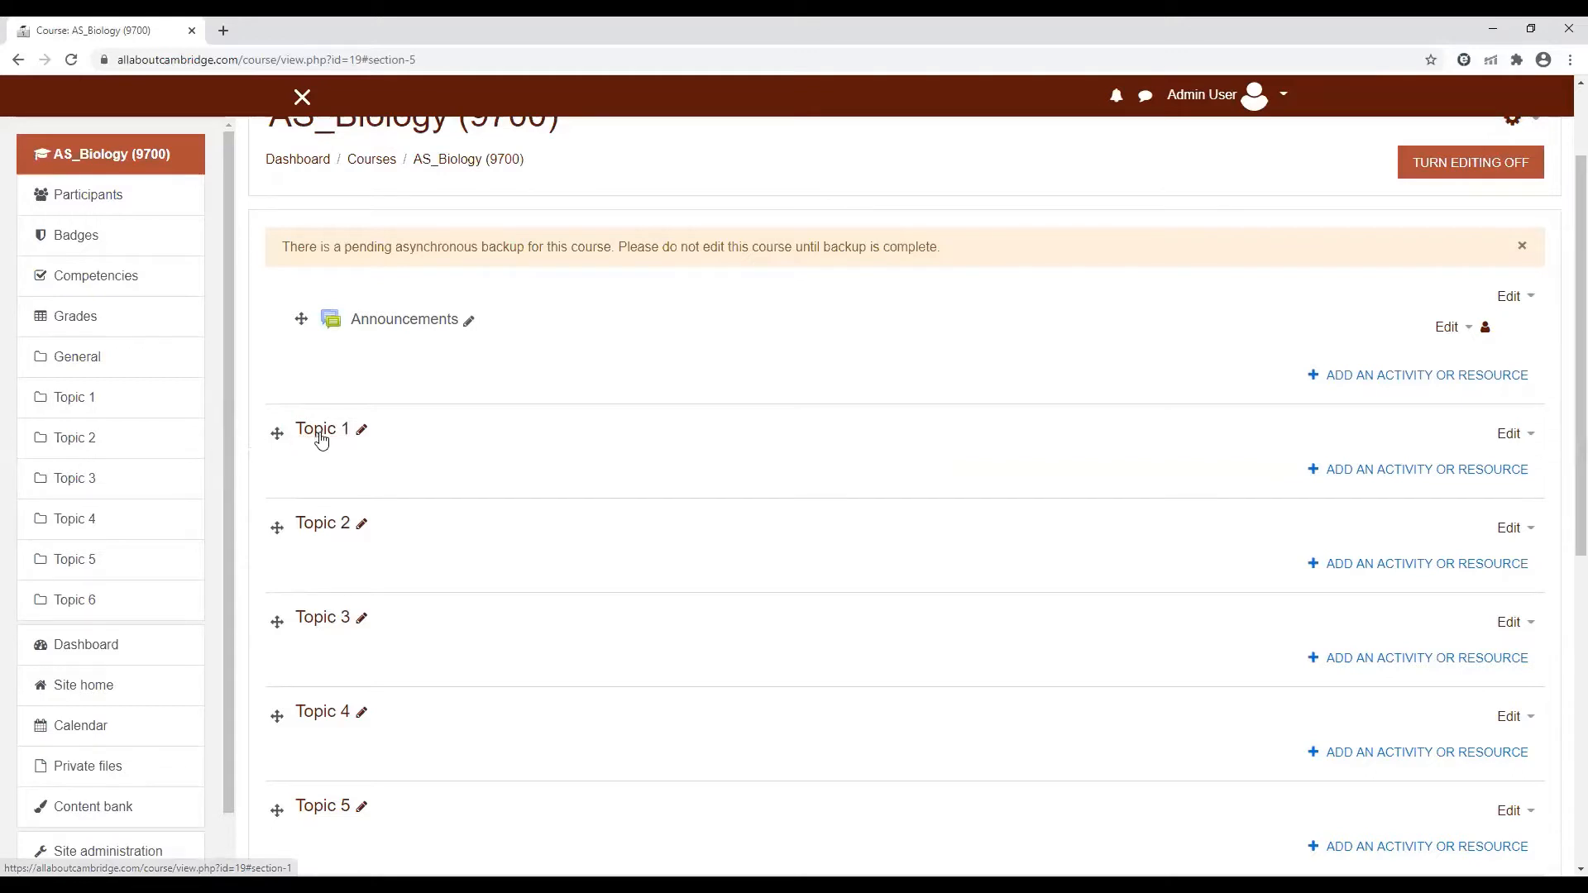
{"action": "left_click", "coordinate": [1510, 436]}
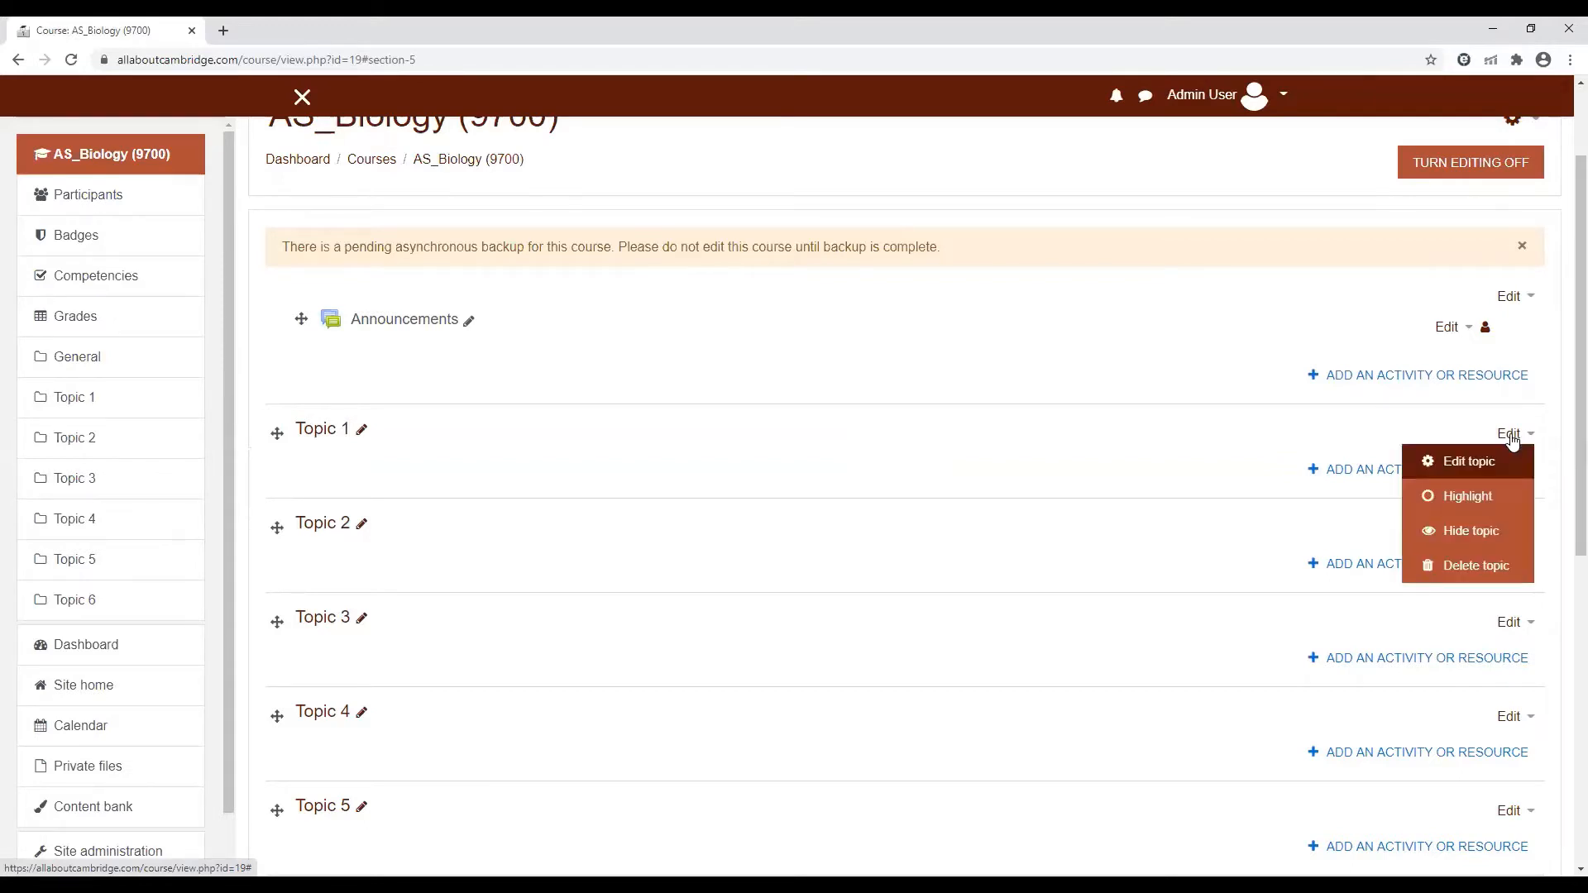
{"action": "left_click", "coordinate": [1466, 462]}
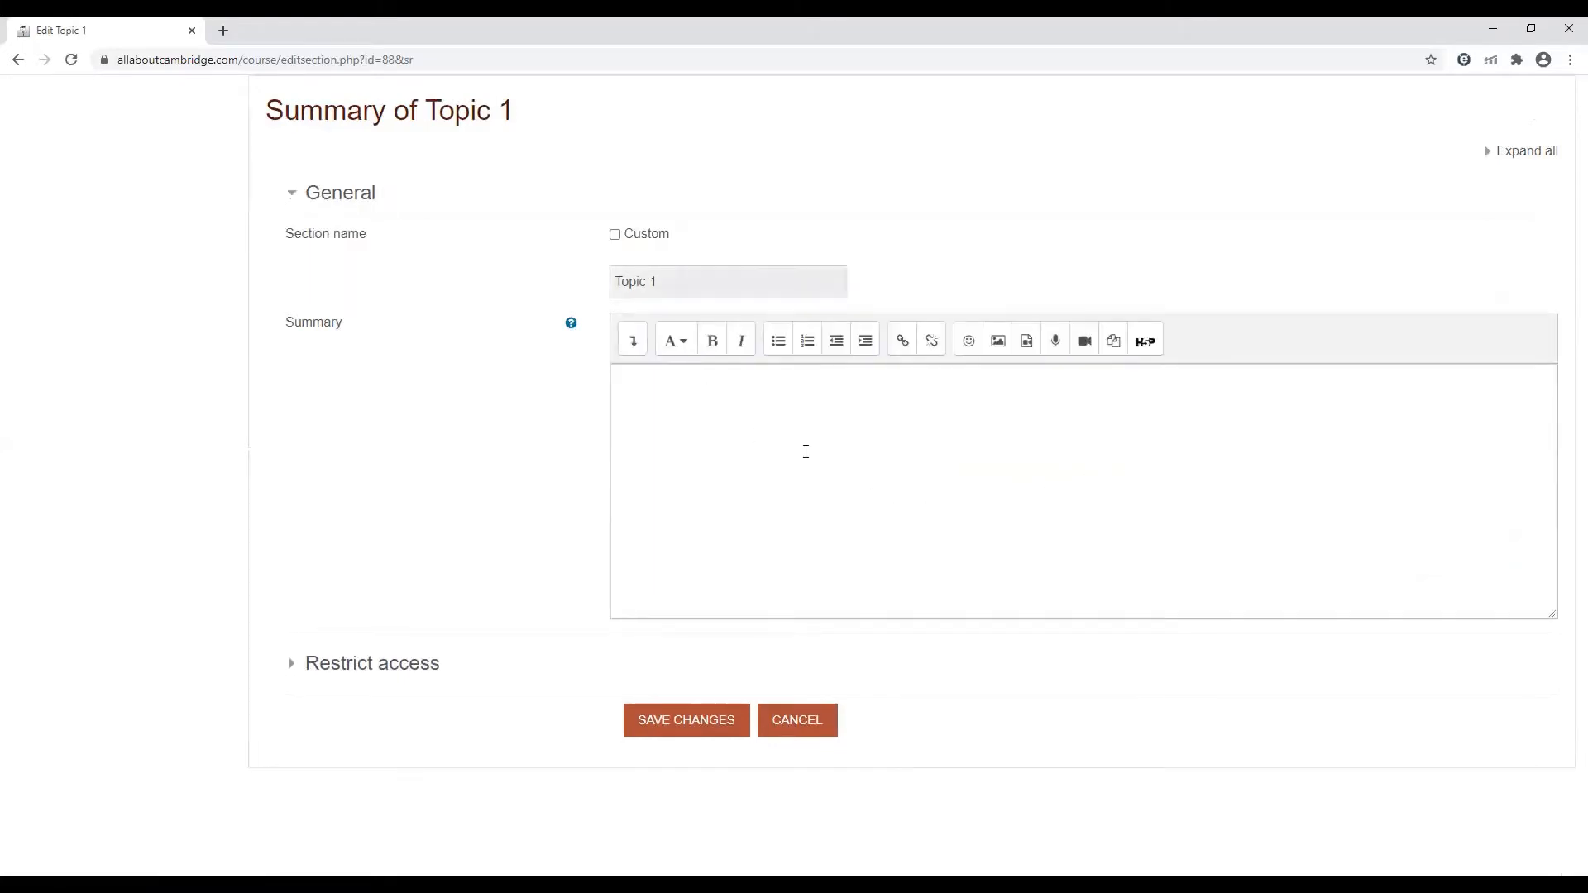
{"action": "left_click", "coordinate": [615, 235]}
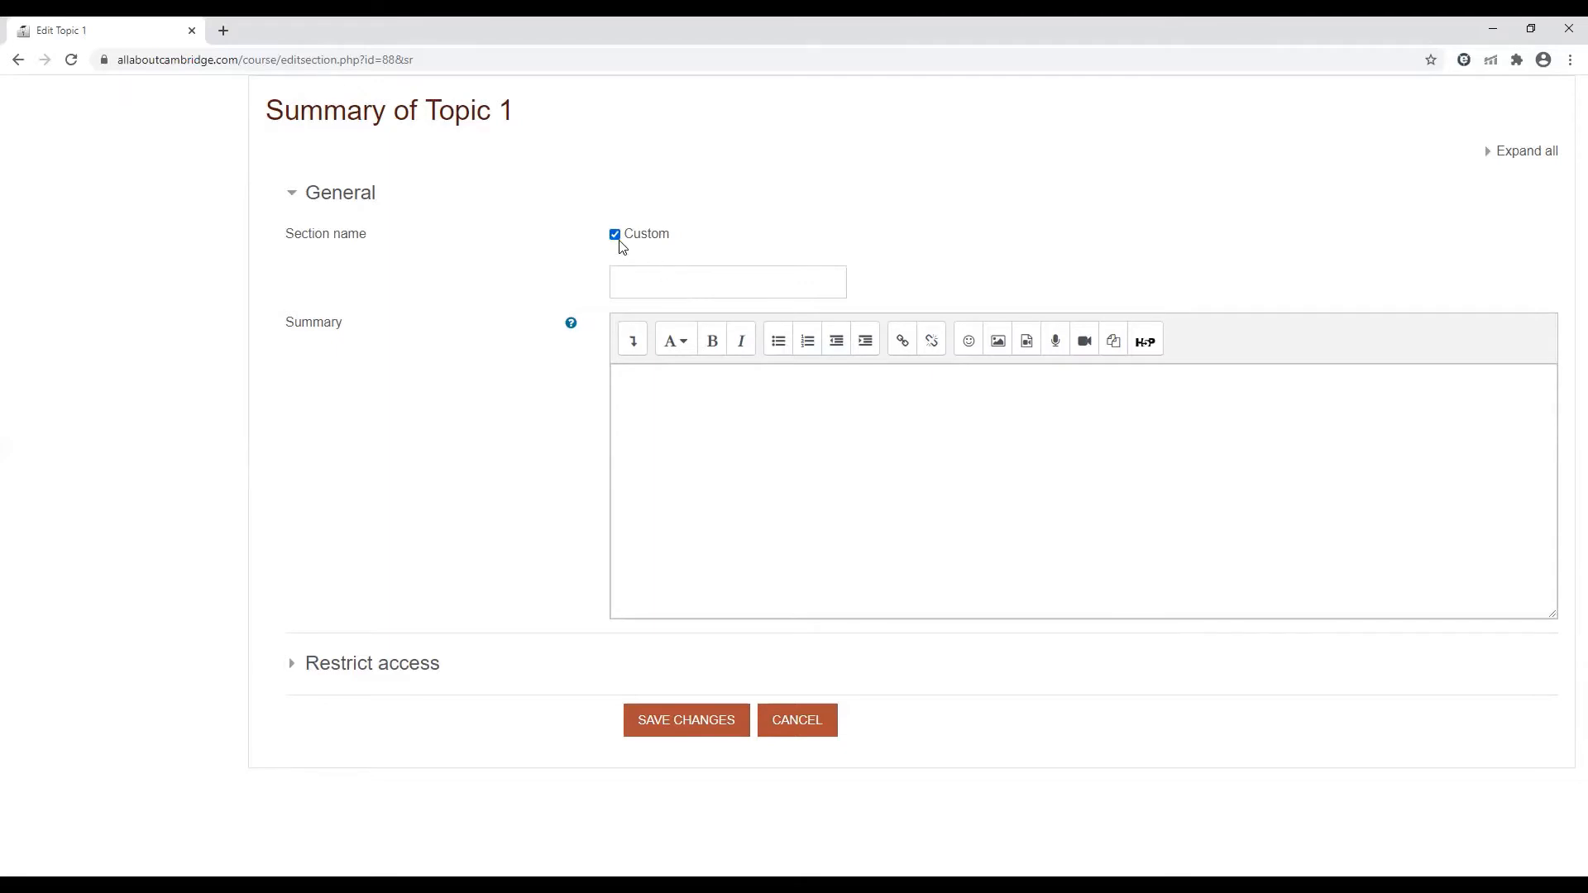
{"action": "left_click", "coordinate": [655, 287]}
{"action": "type", "text": "Give "}
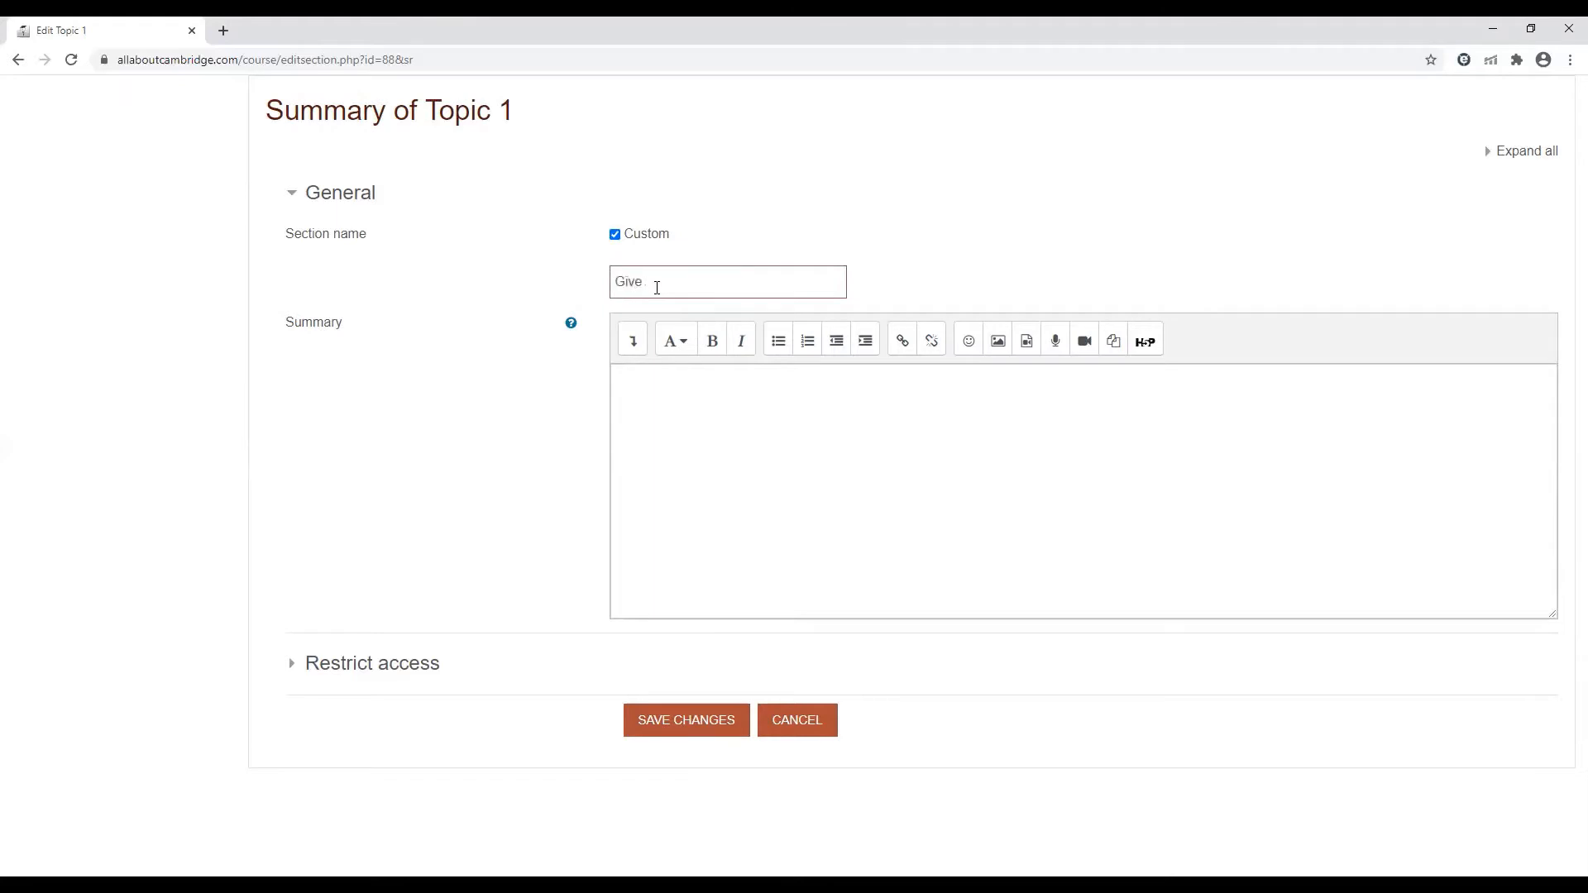
{"action": "type", "text": "your topic name here"}
Enter the topic summary "Here you can find all the resources required to master this topic." and save the changes
{"action": "left_click", "coordinate": [753, 430]}
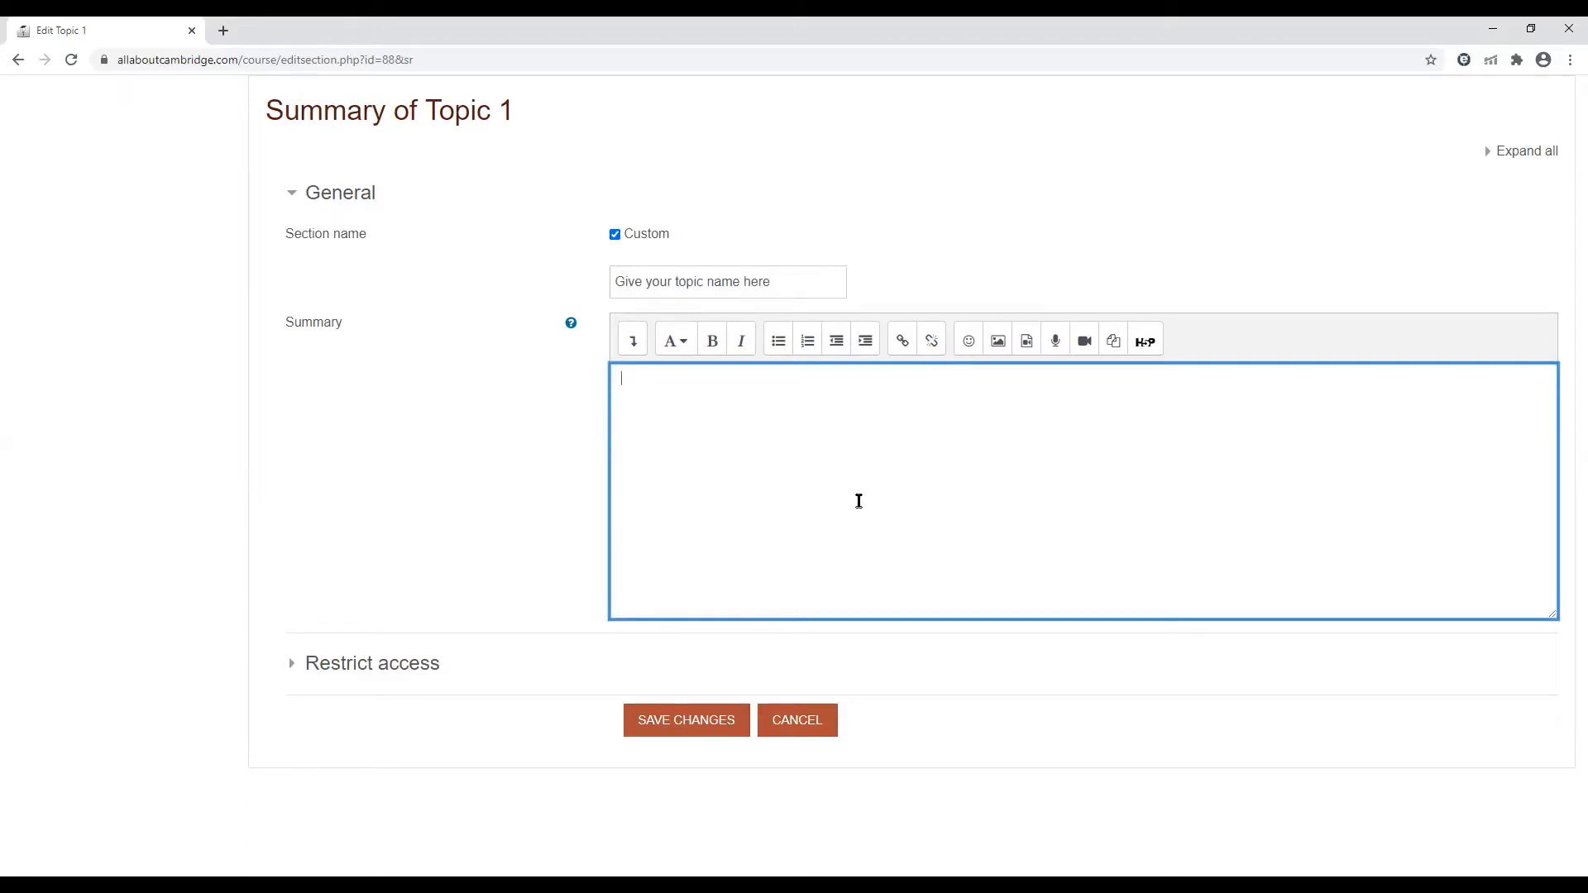
{"action": "type", "text": "Here you can find all the resou"}
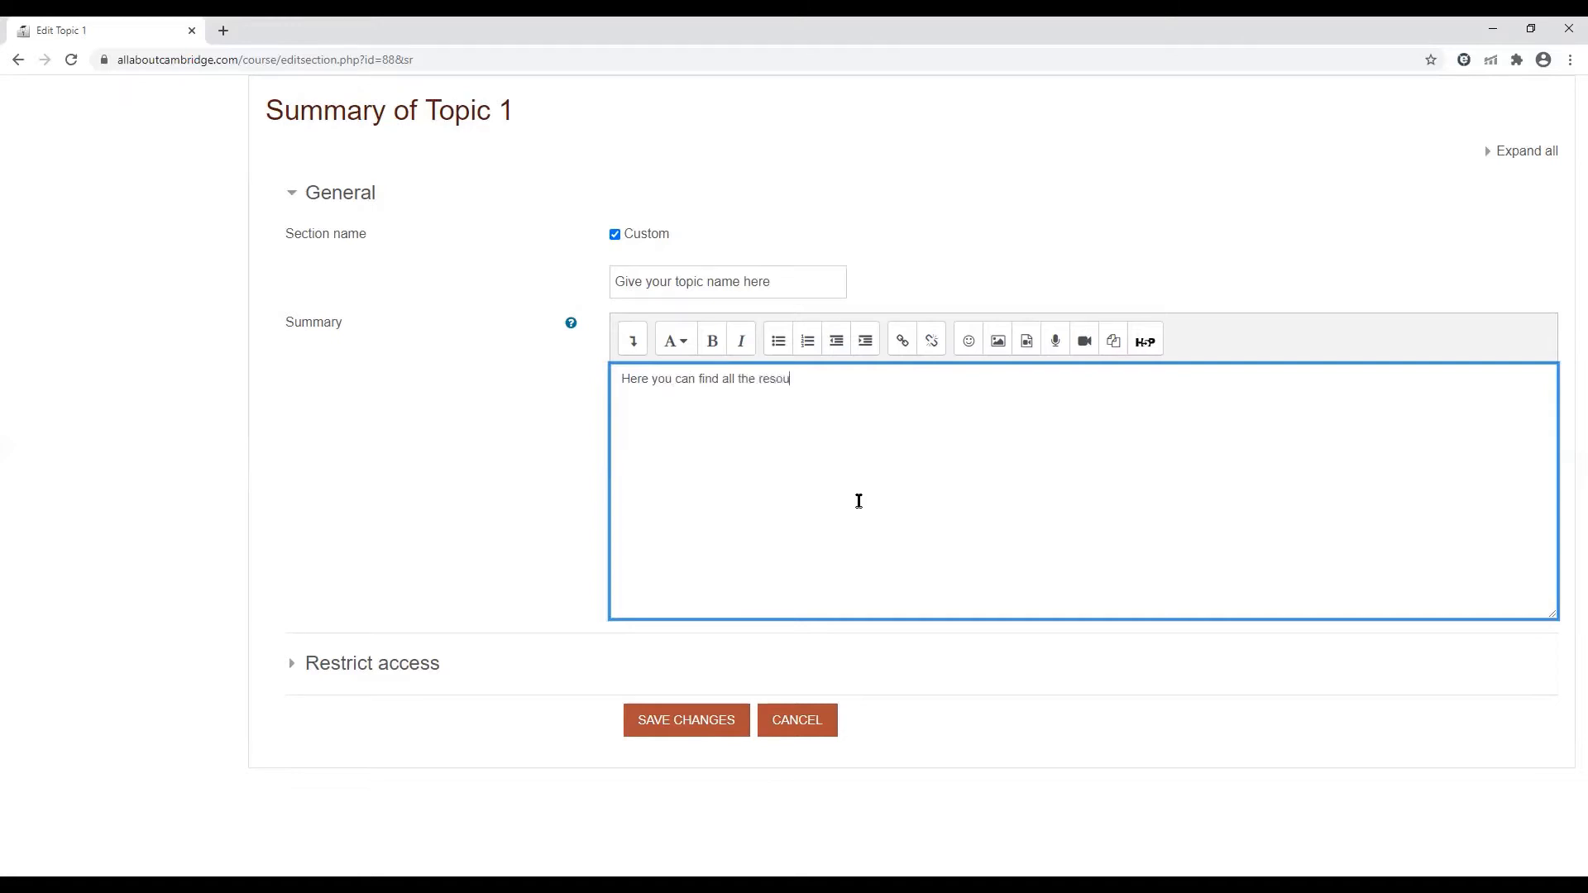
{"action": "type", "text": "rces required to master this"}
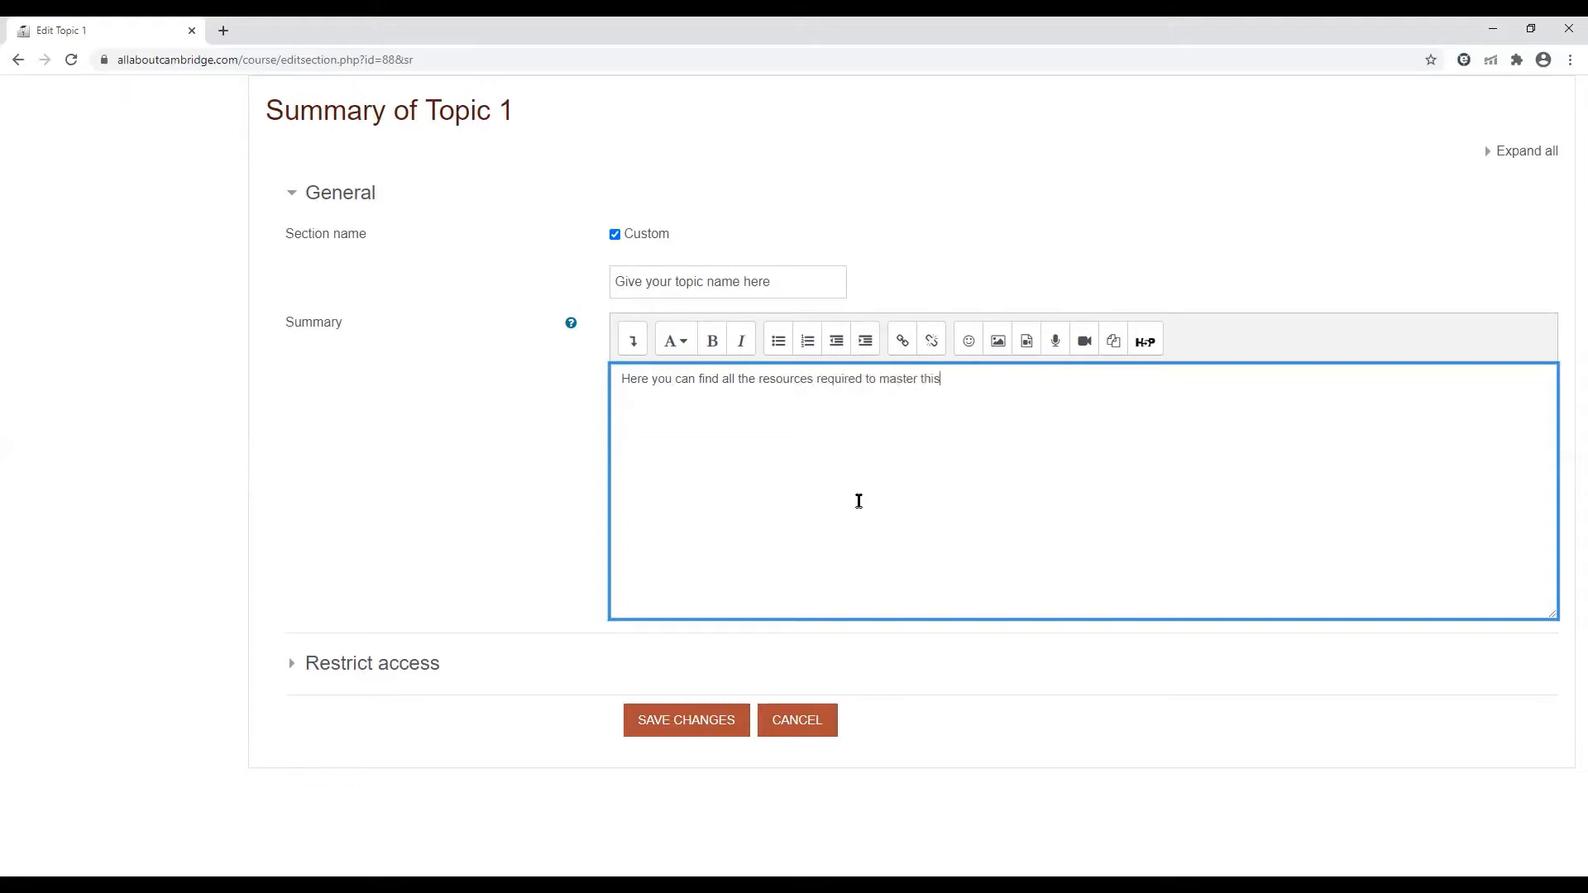
{"action": "type", "text": " topic."}
{"action": "left_click", "coordinate": [683, 722]}
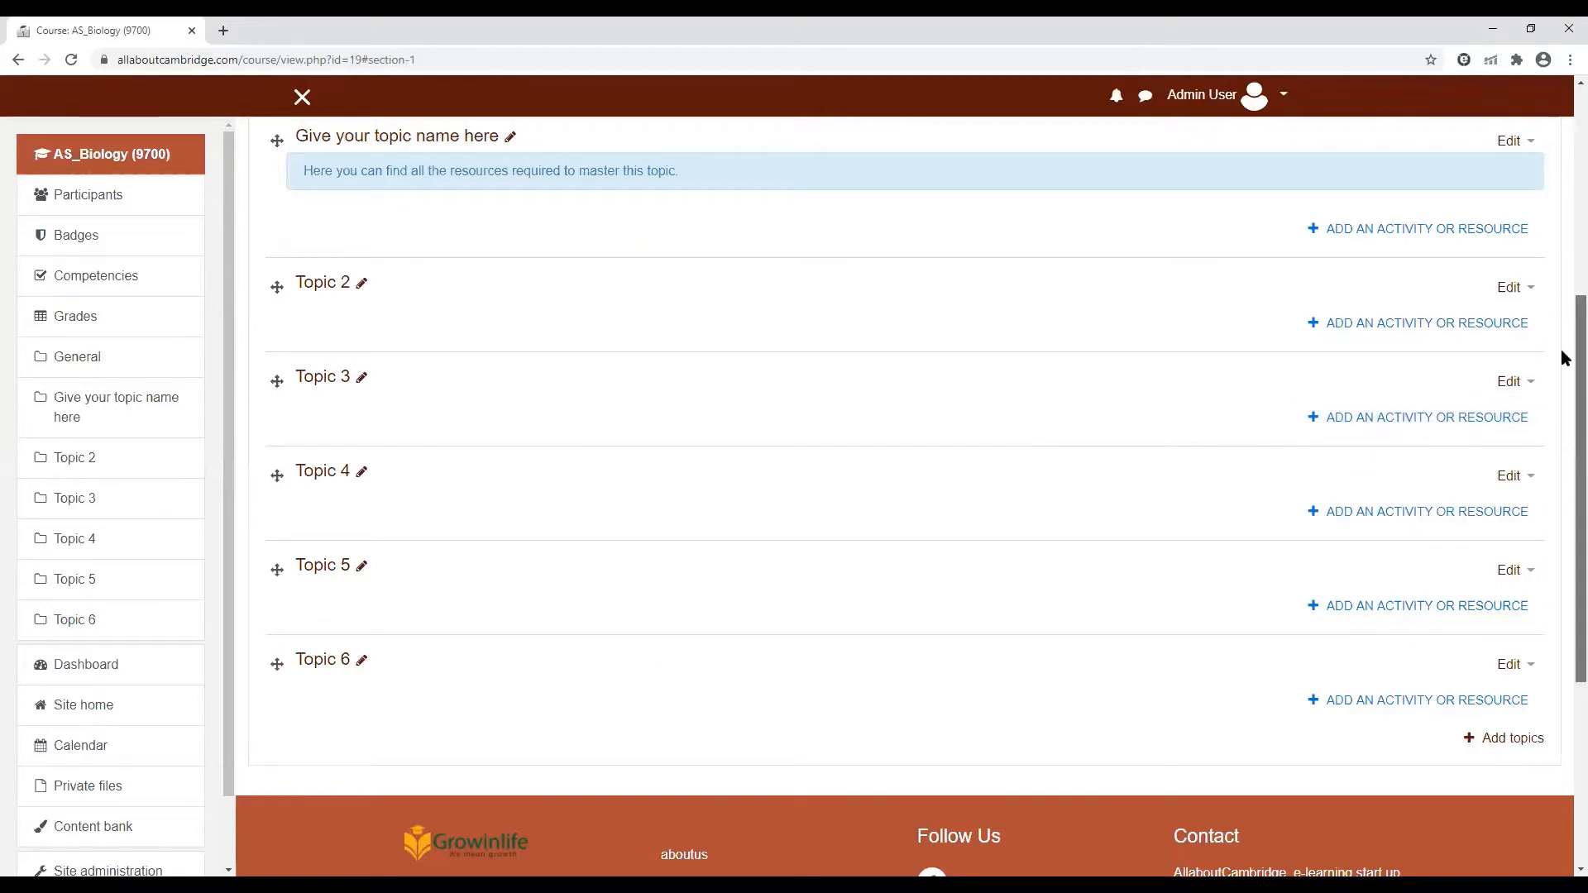
Create a new File resource in the "Give your topic name here" topic and look through its settings form
{"action": "scroll", "coordinate": [800, 290], "scroll_direction": "up", "scroll_amount": 2}
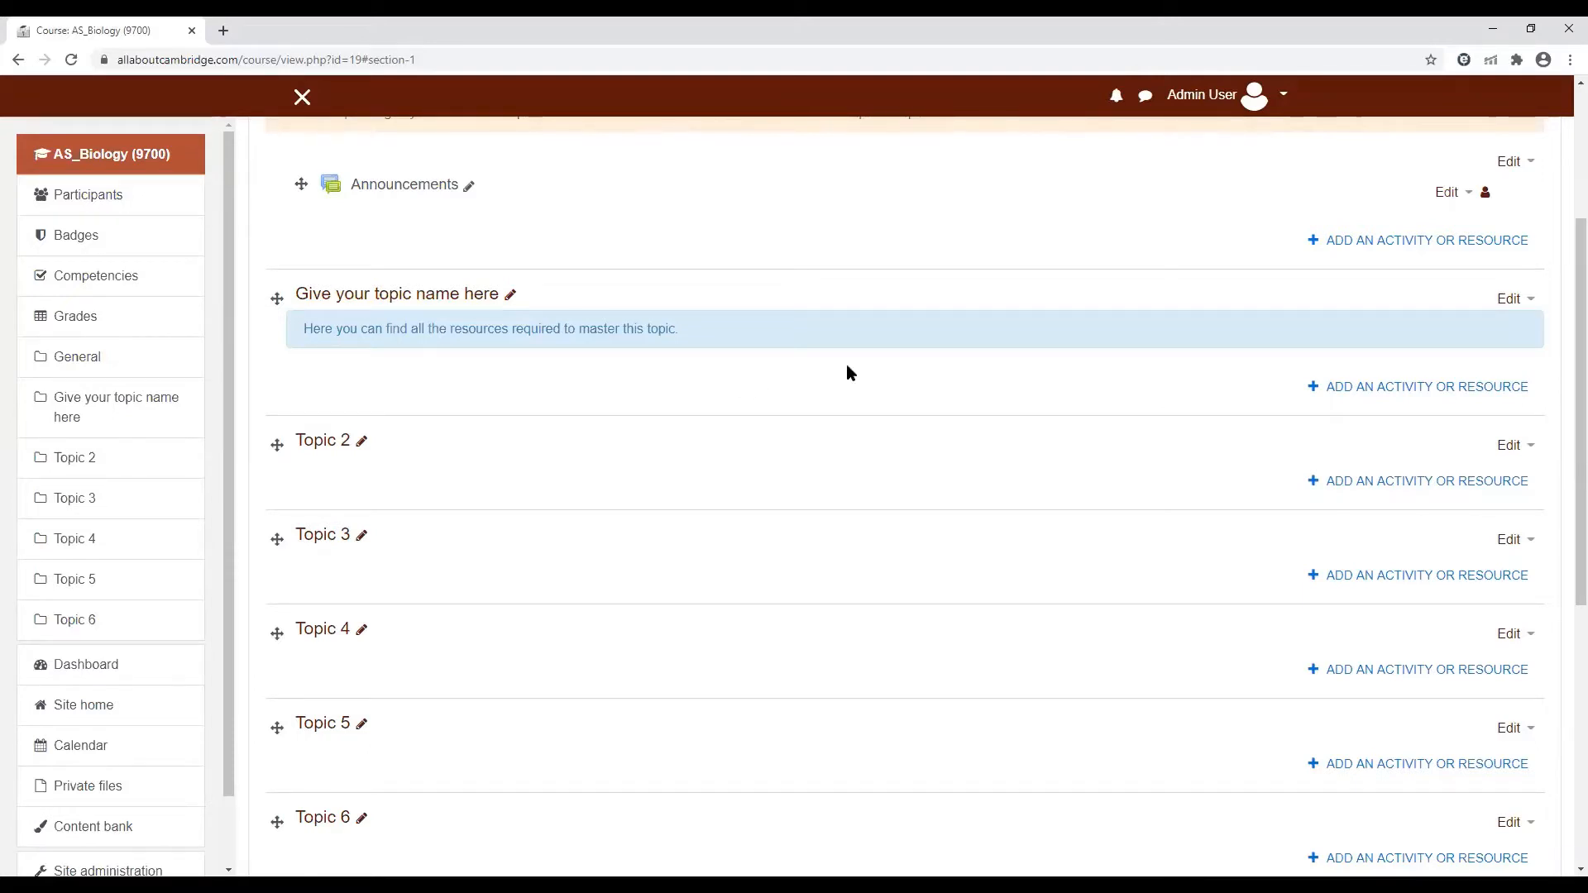
{"action": "left_click", "coordinate": [1412, 391]}
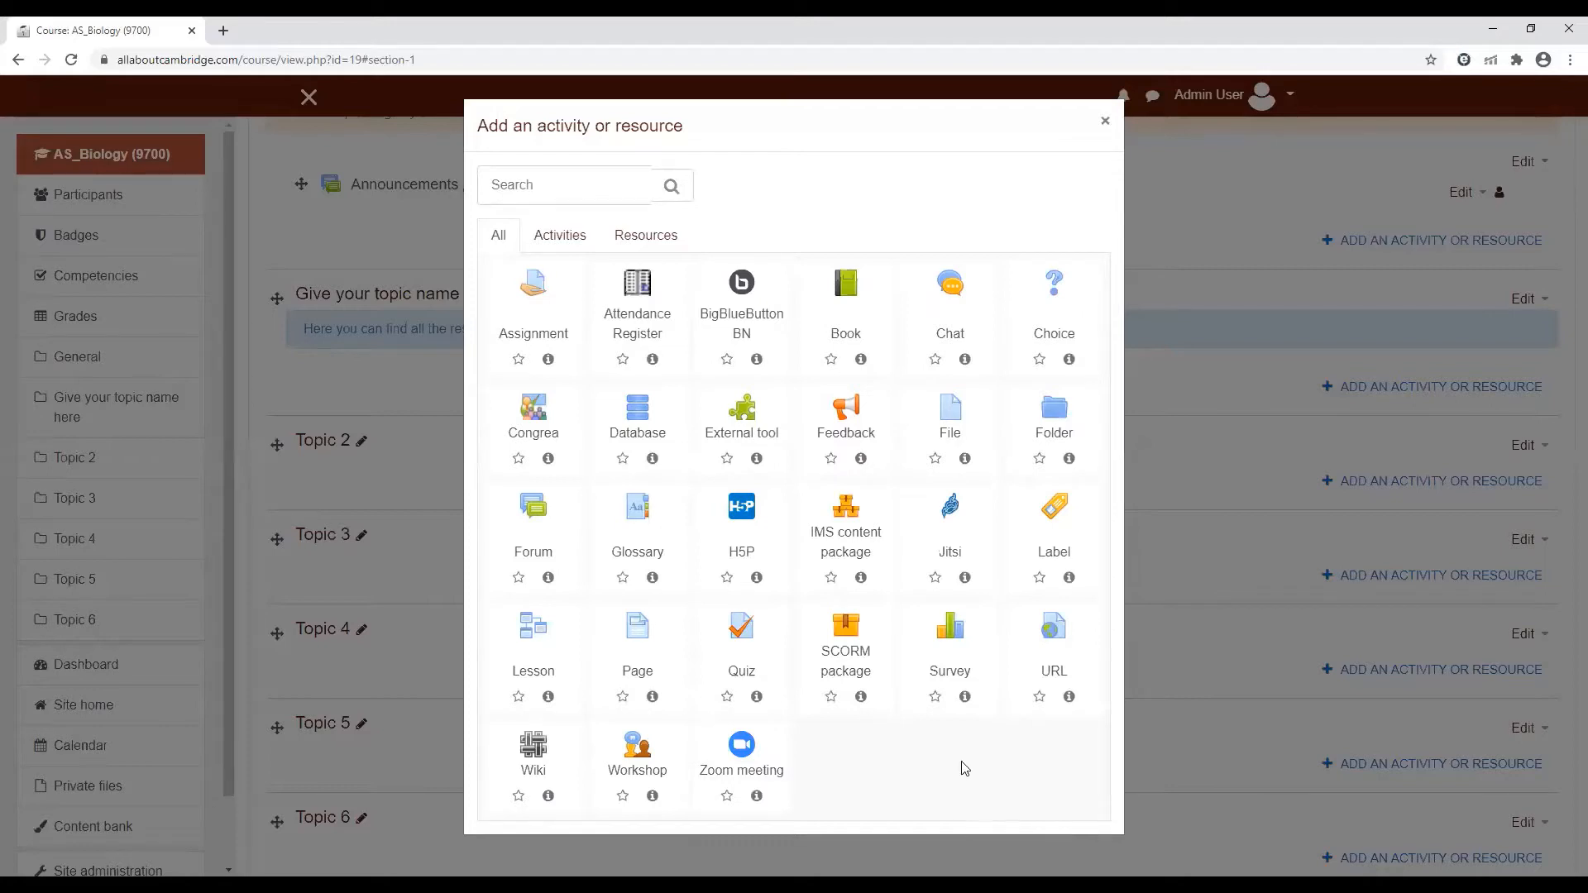
{"action": "left_click", "coordinate": [955, 422]}
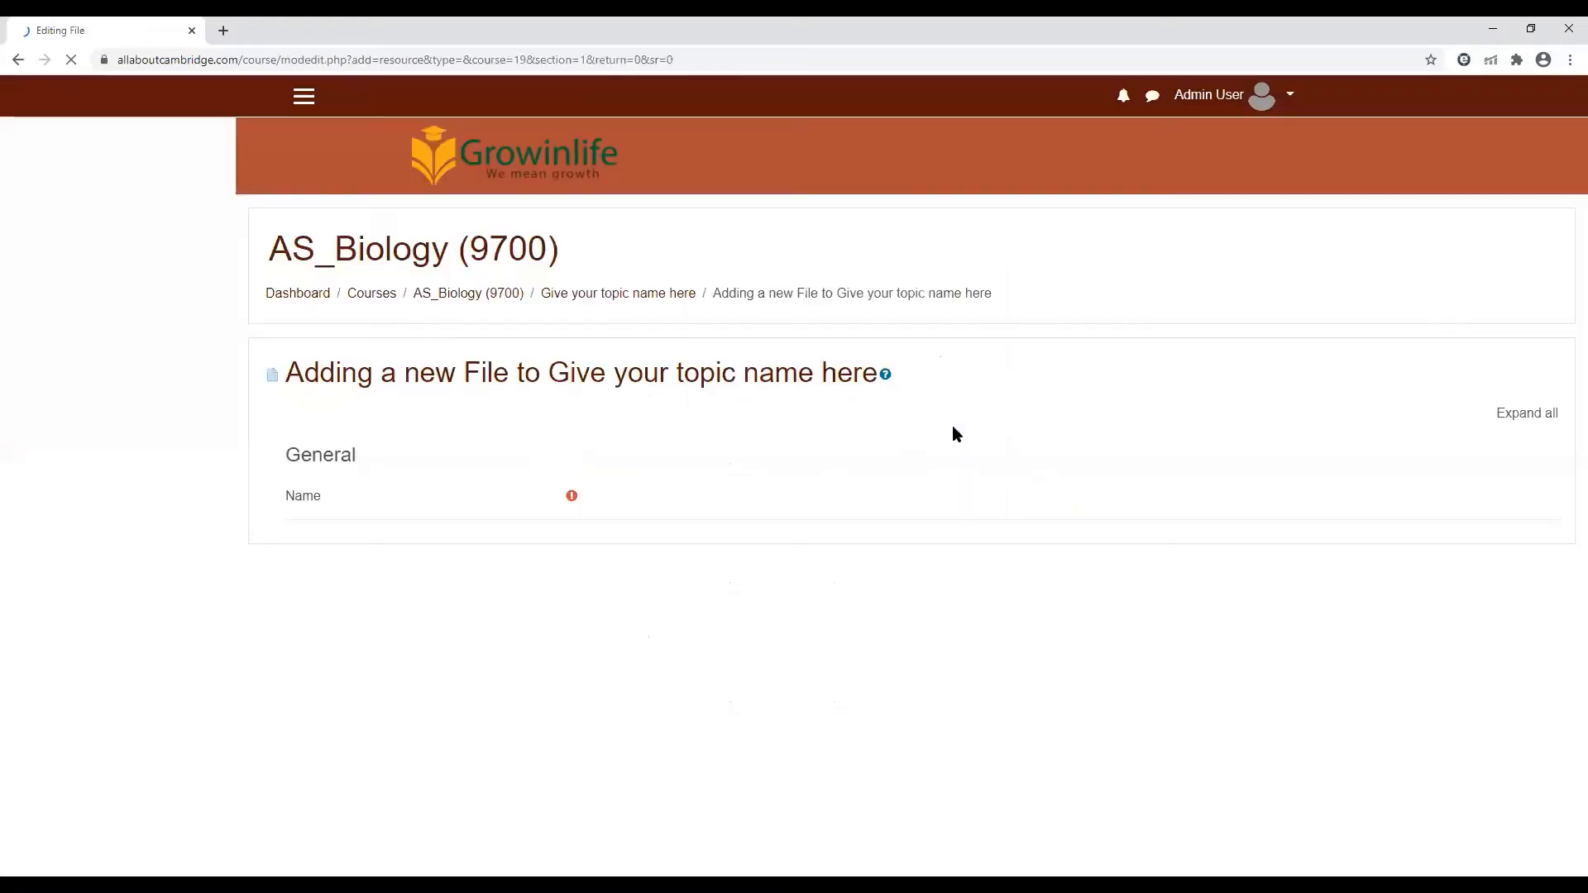
{"action": "left_click", "coordinate": [673, 504]}
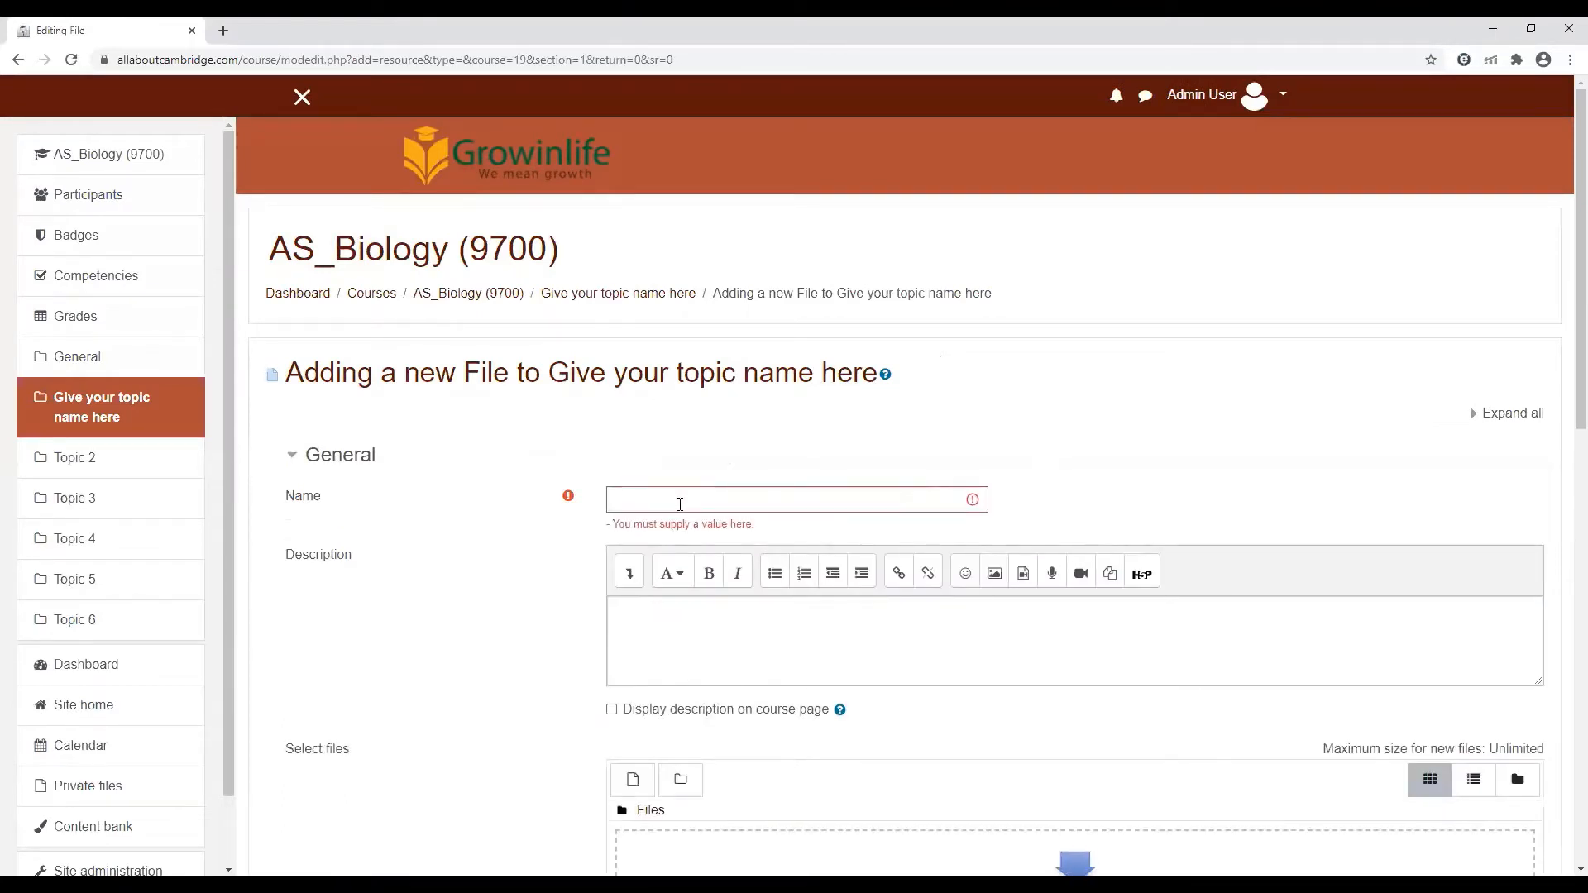
{"action": "scroll", "coordinate": [680, 507], "scroll_direction": "down", "scroll_amount": 8}
{"action": "scroll", "coordinate": [879, 495], "scroll_direction": "down", "scroll_amount": 2}
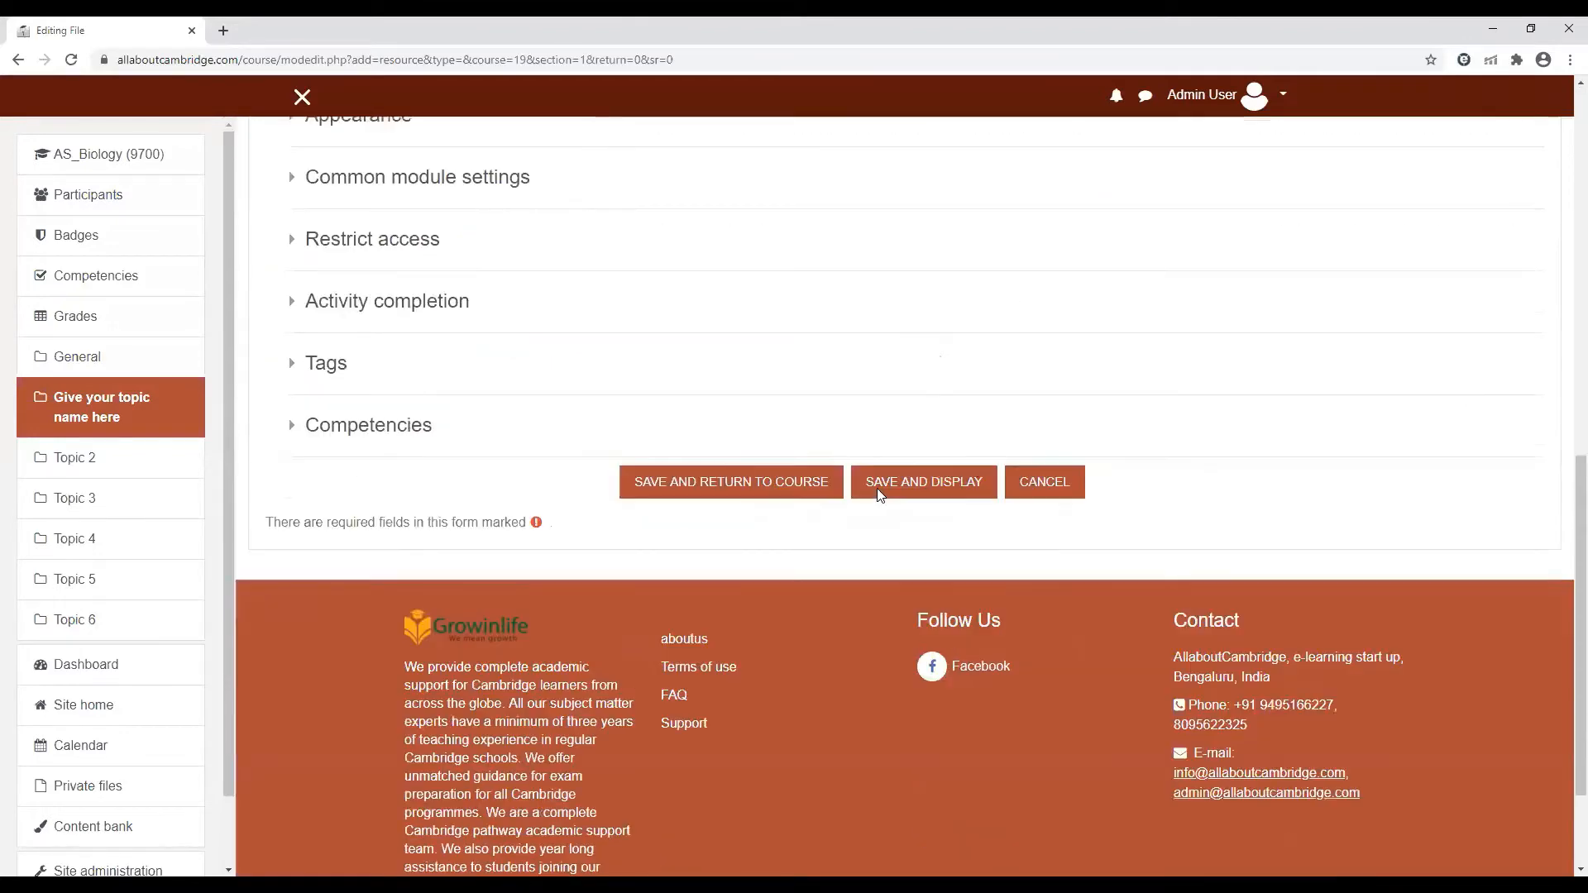
{"action": "scroll", "coordinate": [1565, 577], "scroll_direction": "down", "scroll_amount": 1}
{"action": "scroll", "coordinate": [1566, 577], "scroll_direction": "up", "scroll_amount": 10}
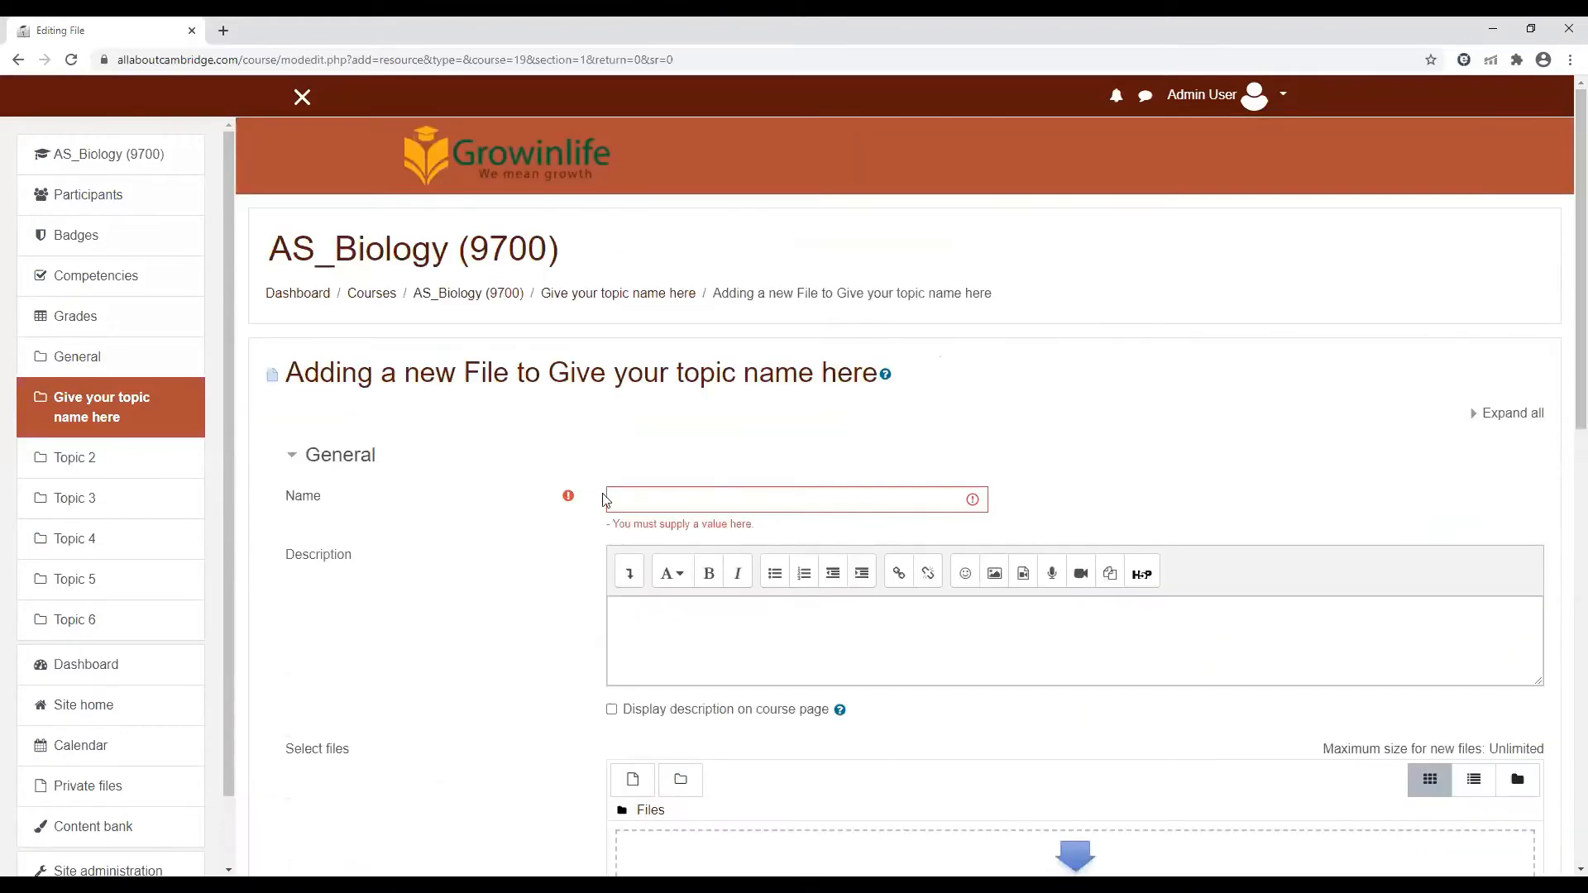
Name the new file resource "worksheet 1"
{"action": "left_click", "coordinate": [664, 492]}
{"action": "type", "text": "syllabus"}
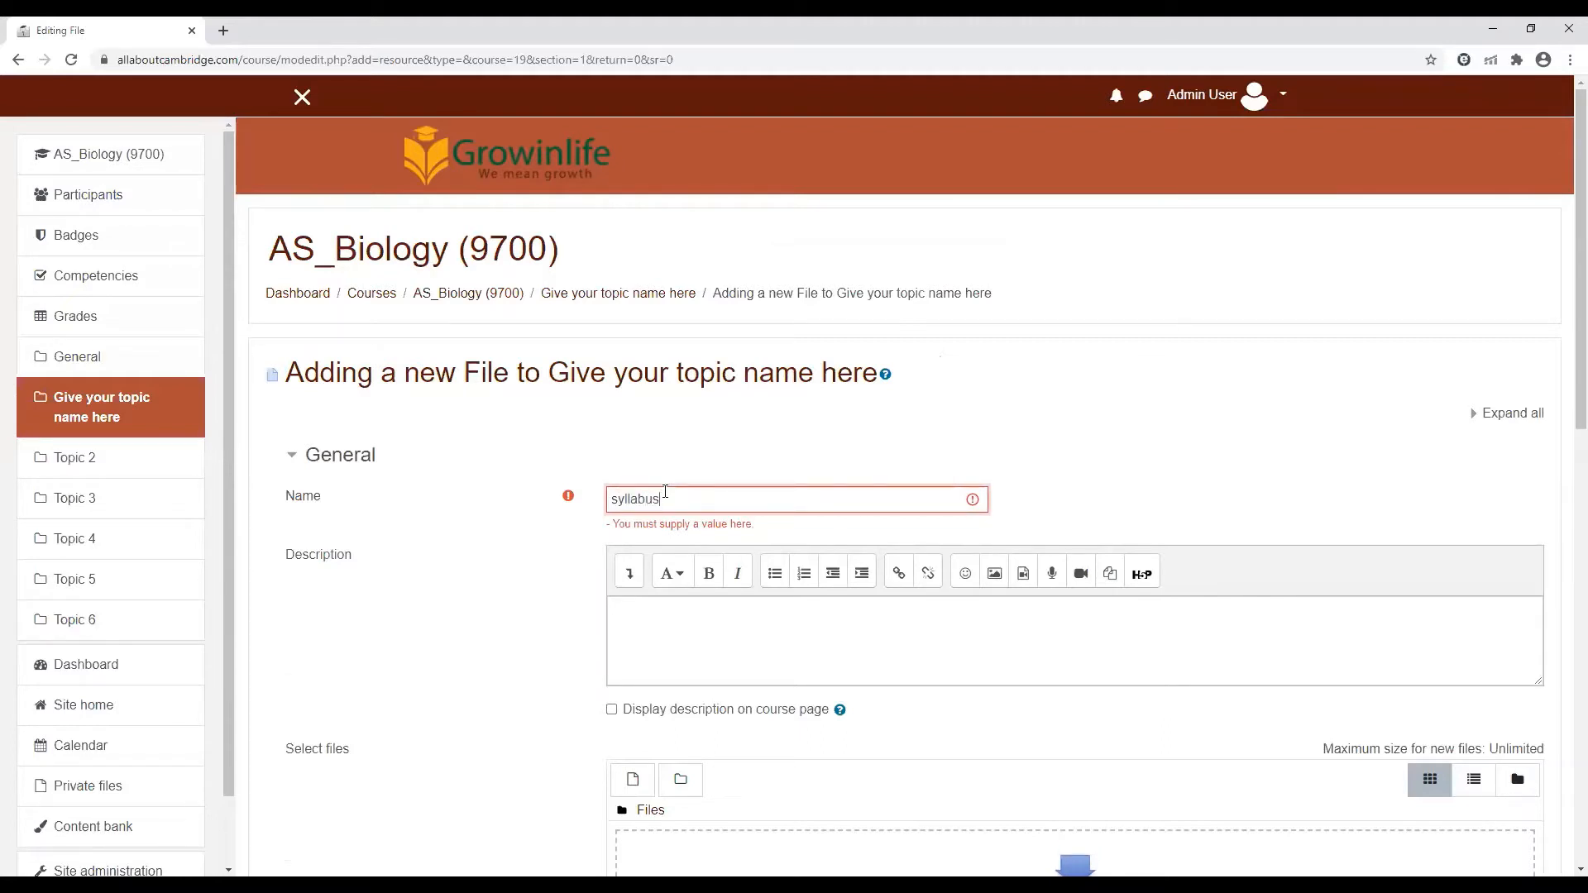
{"action": "key", "text": "BackSpace"}
{"action": "key", "text": "BackSpace"}
{"action": "key", "text": "BackSpace"}
{"action": "key", "text": "BackSpace"}
{"action": "key", "text": "BackSpace"}
{"action": "key", "text": "BackSpace"}
{"action": "key", "text": "BackSpace"}
{"action": "type", "text": "workshee"}
{"action": "scroll", "coordinate": [1563, 411], "scroll_direction": "down", "scroll_amount": 1}
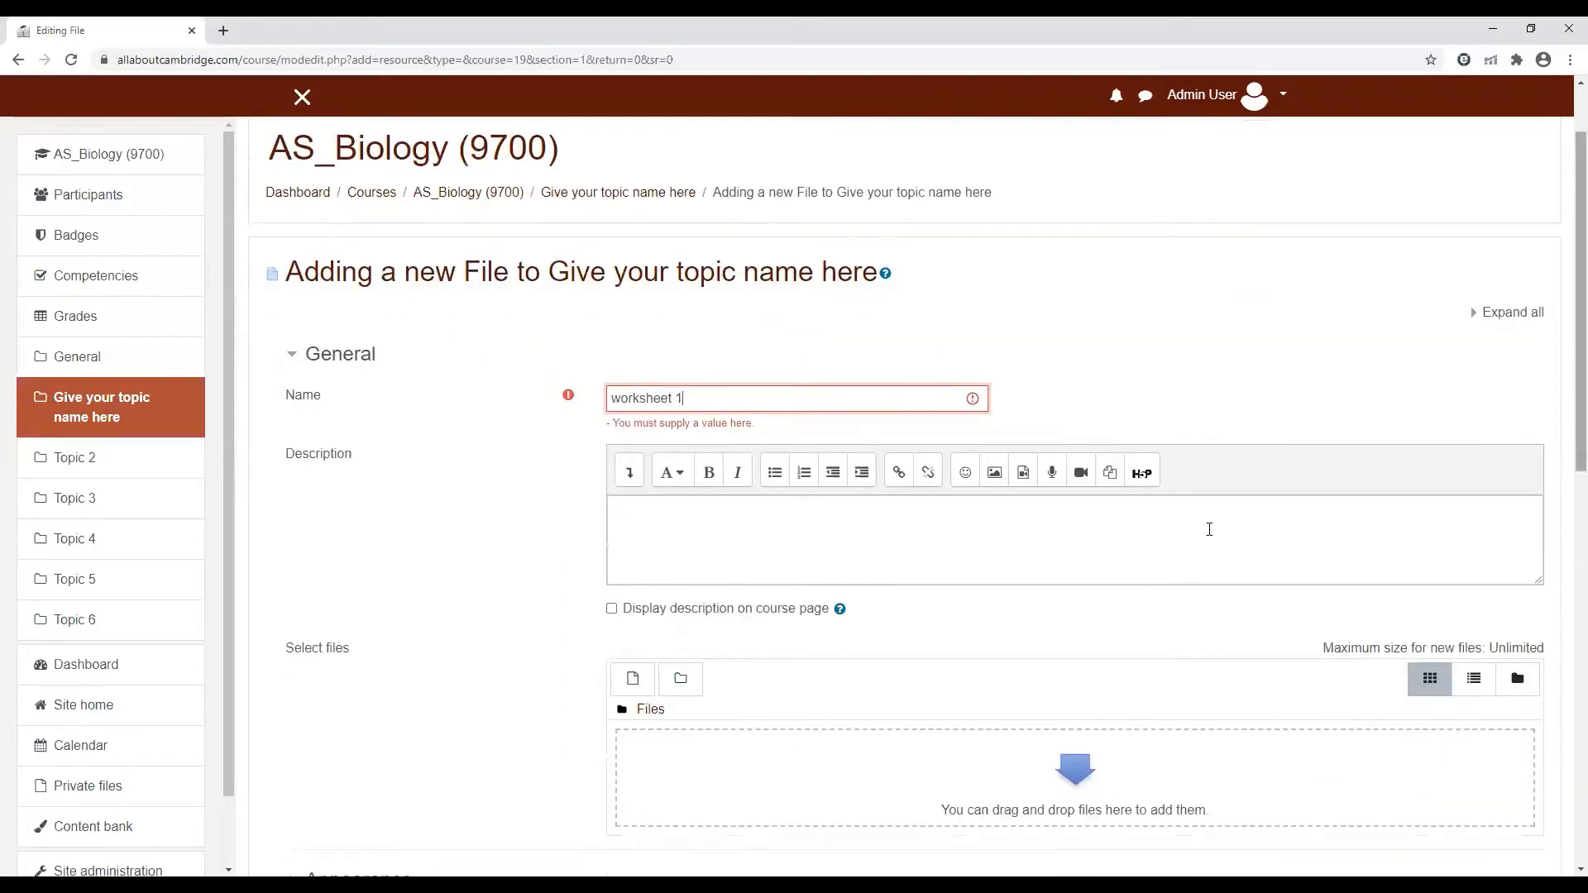
Enter the description "This worksheet is about...." and enable displaying the description on the course page
{"action": "left_click", "coordinate": [768, 531]}
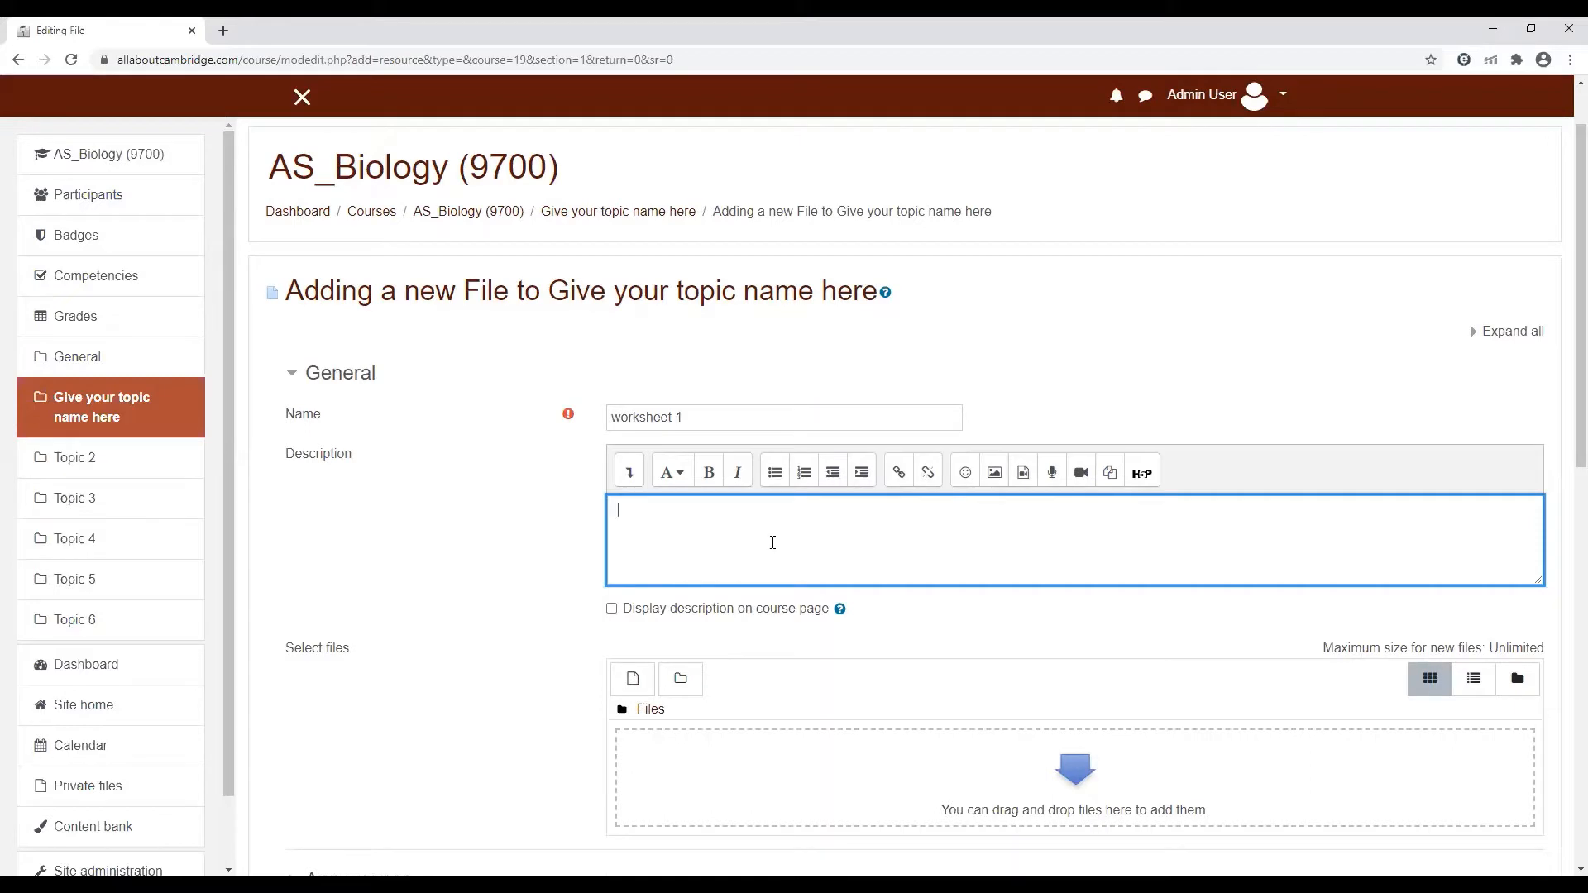
{"action": "type", "text": "his work"}
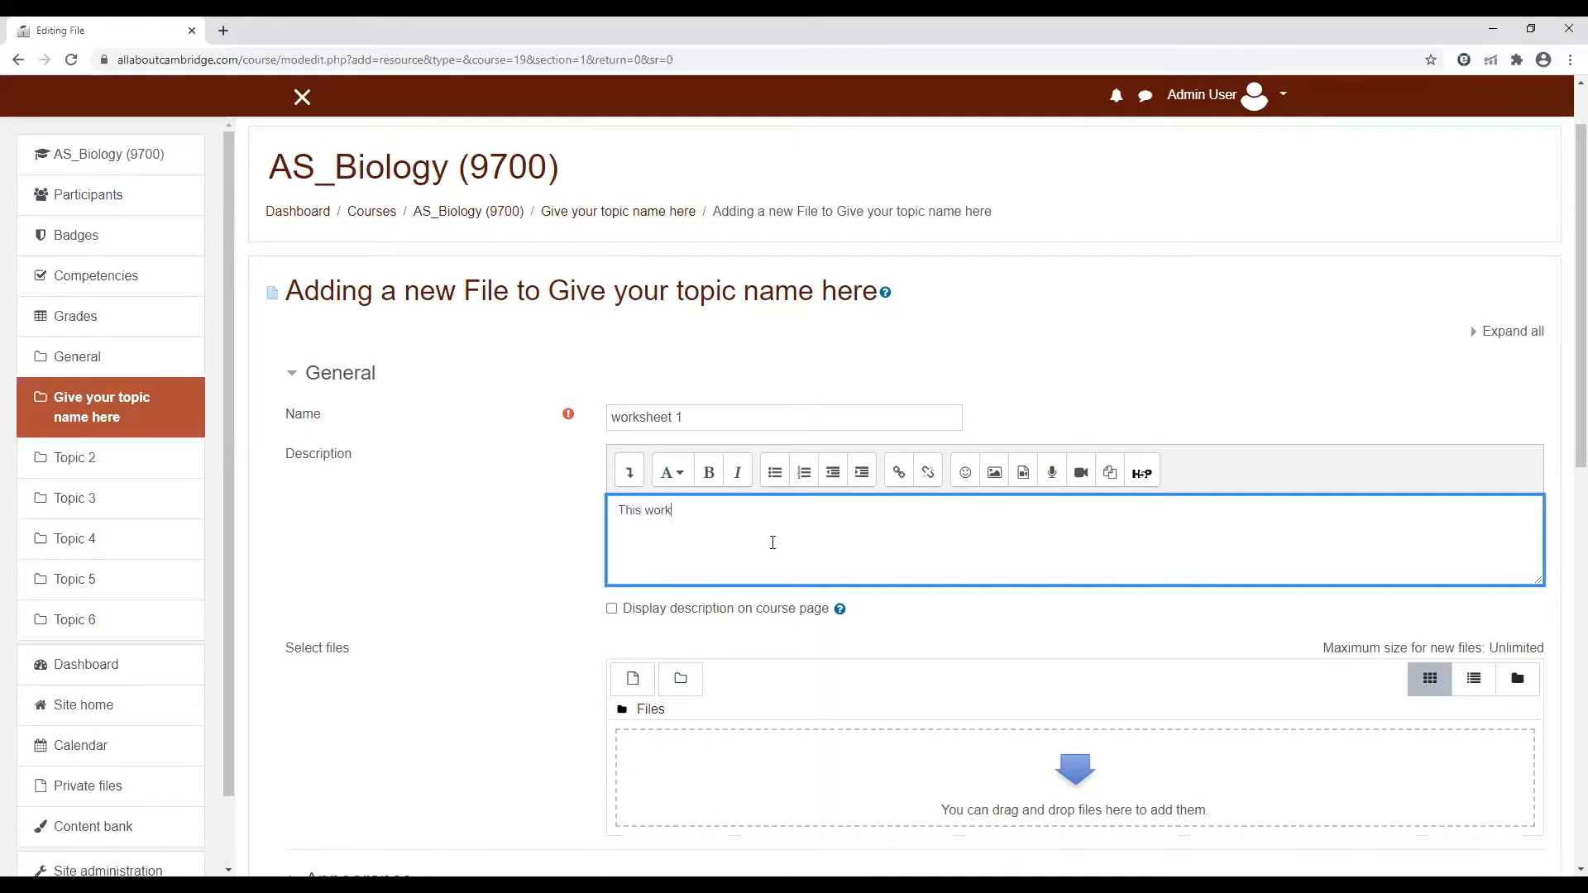
{"action": "type", "text": "sheet is a"}
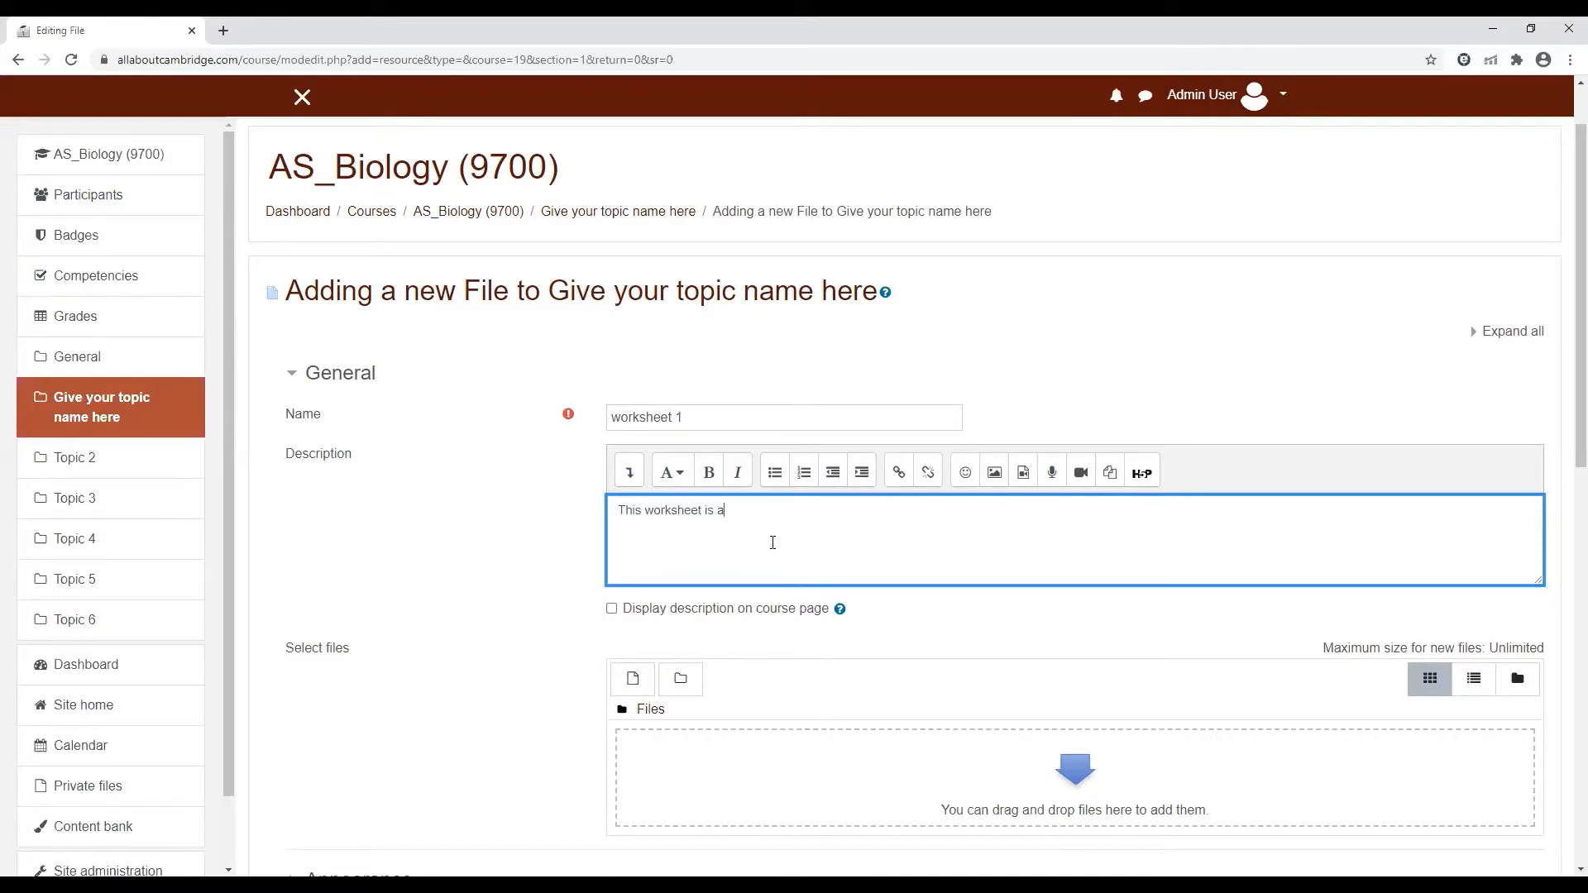
{"action": "type", "text": "bout...."}
{"action": "left_click", "coordinate": [612, 611]}
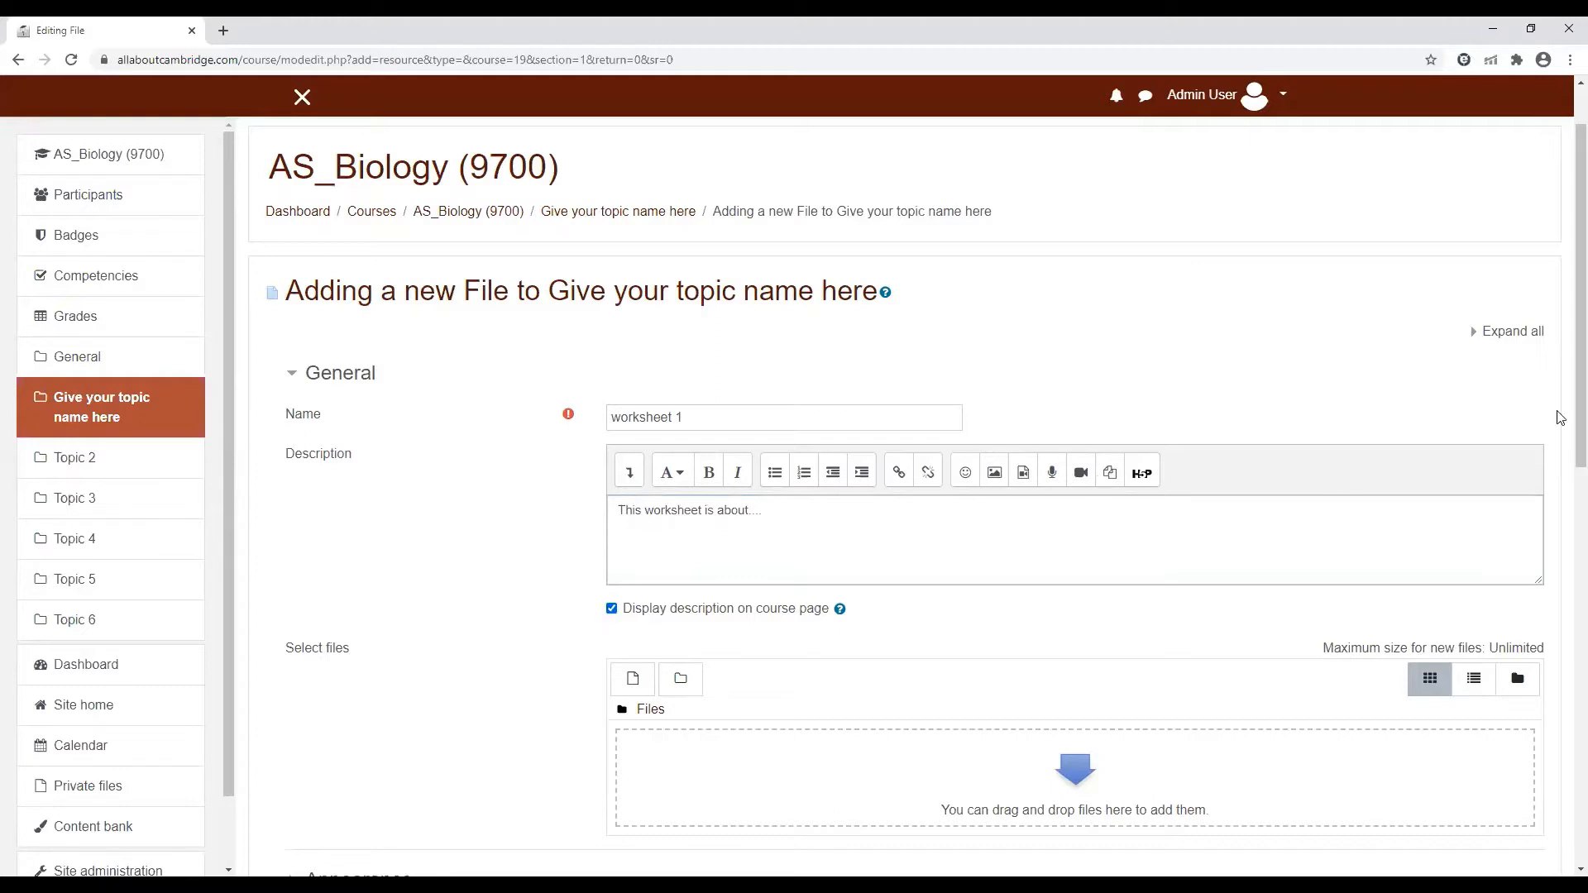
{"action": "left_click_drag", "start_coordinate": [1562, 400], "coordinate": [1276, 552]}
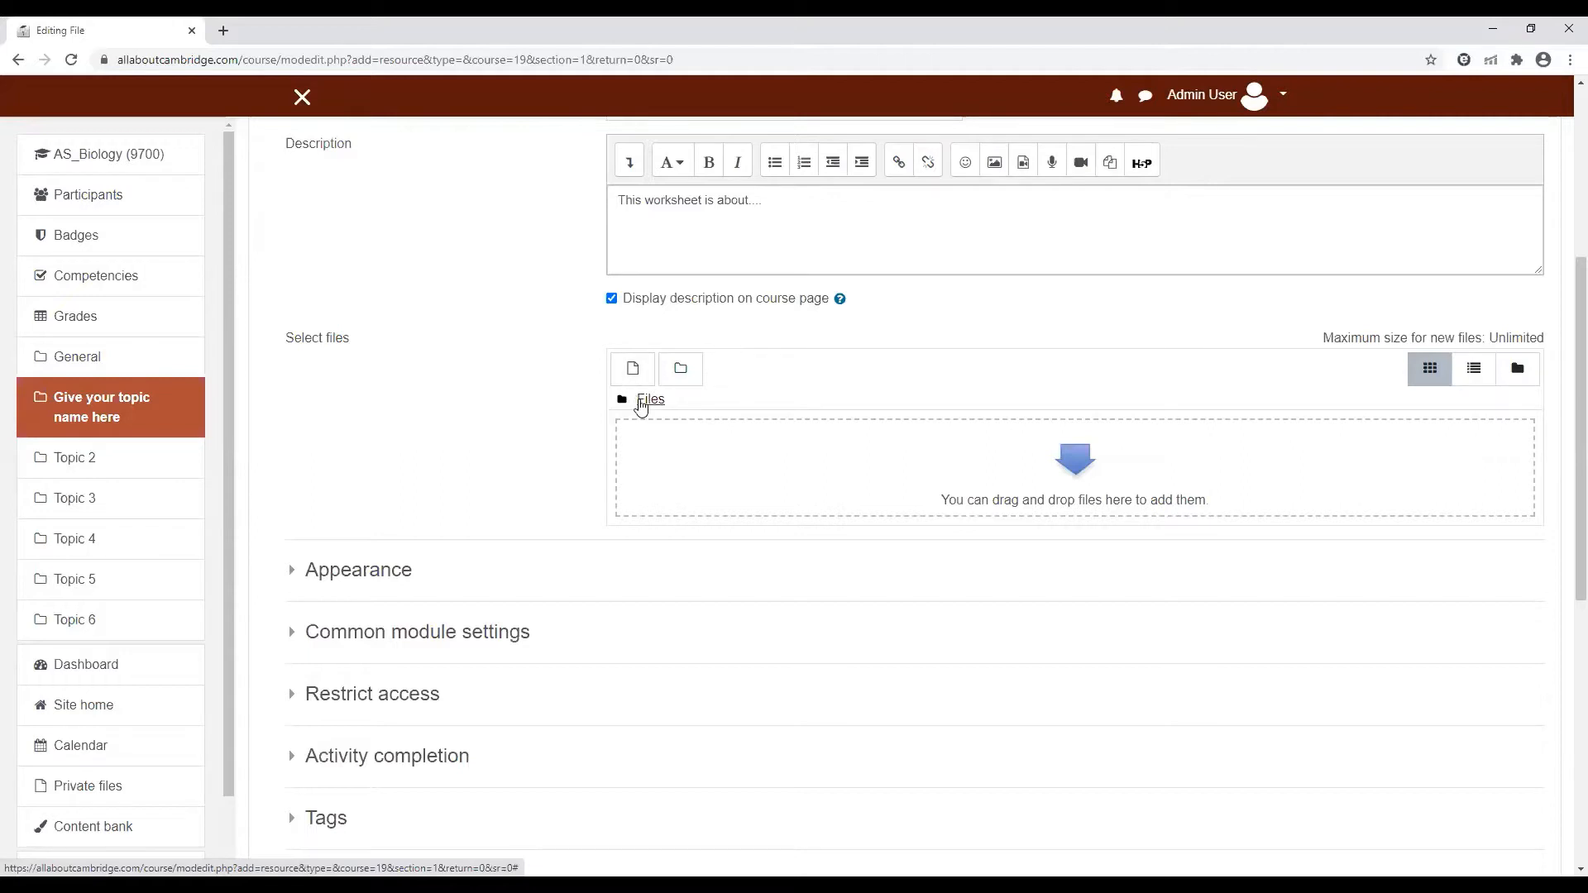
{"action": "left_click", "coordinate": [641, 402]}
{"action": "left_click", "coordinate": [626, 373]}
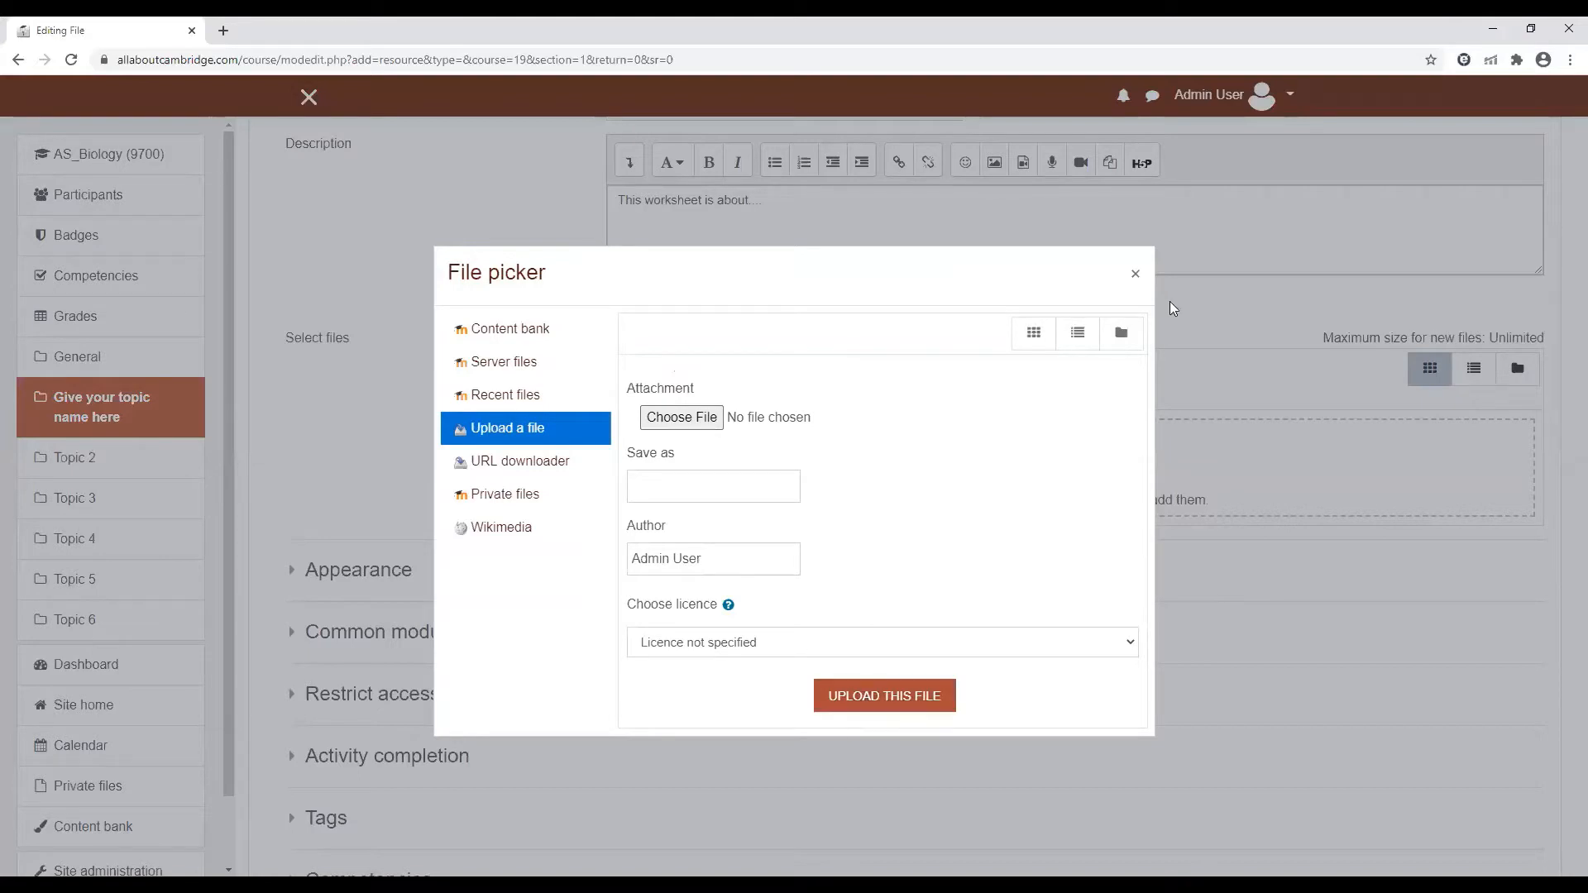
{"action": "left_click", "coordinate": [1135, 273]}
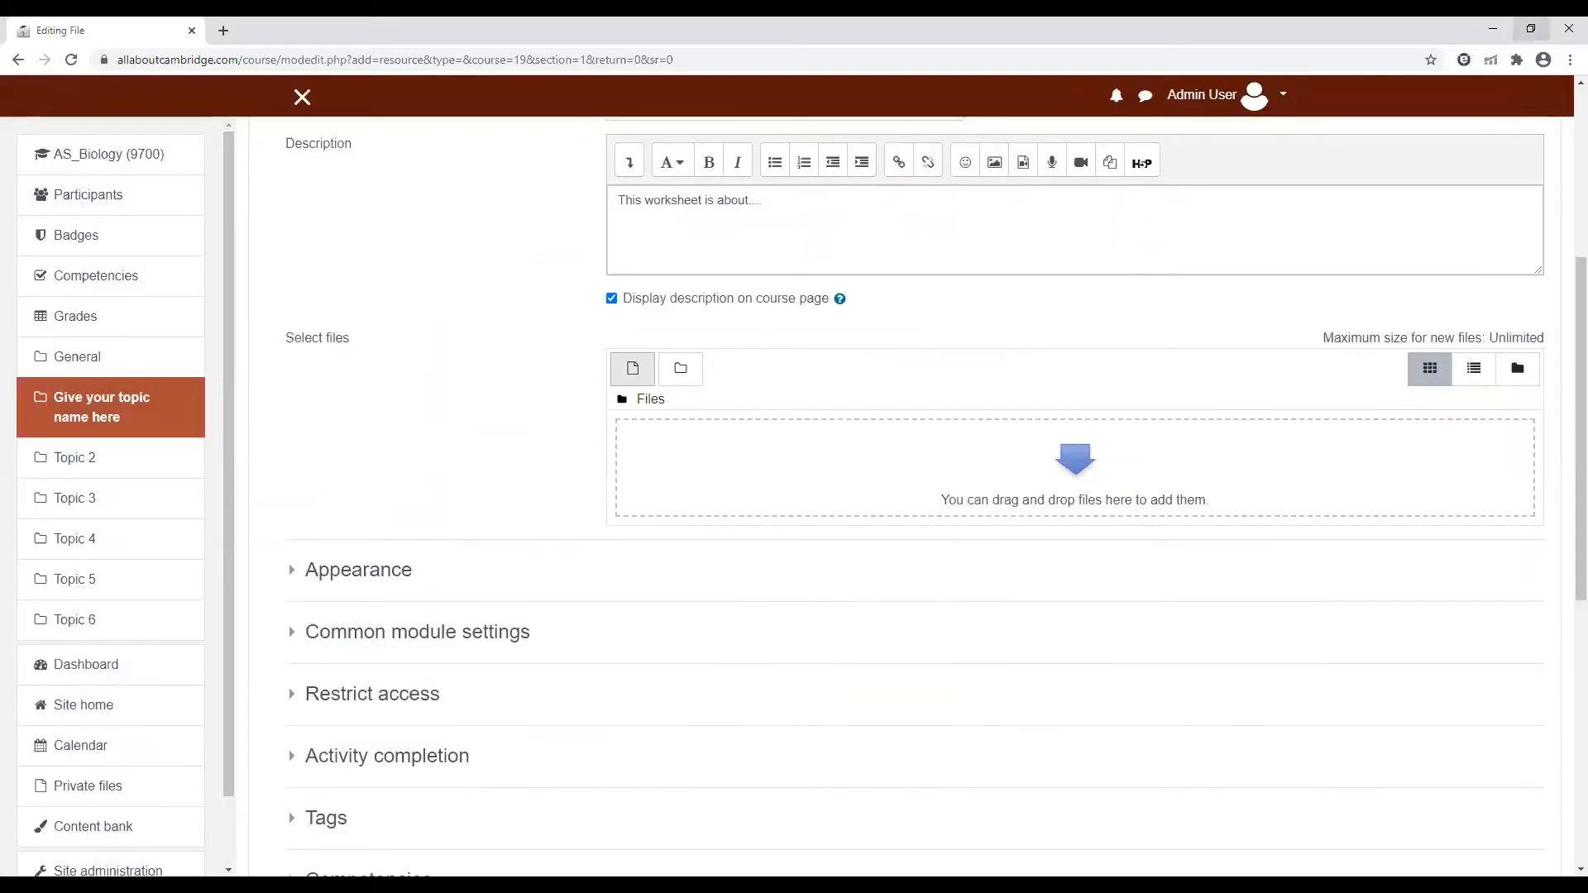
Shrink the browser window, add Summarising.pdf from the computer to the worksheet's files, and maximize the window again
{"action": "left_click", "coordinate": [1531, 29]}
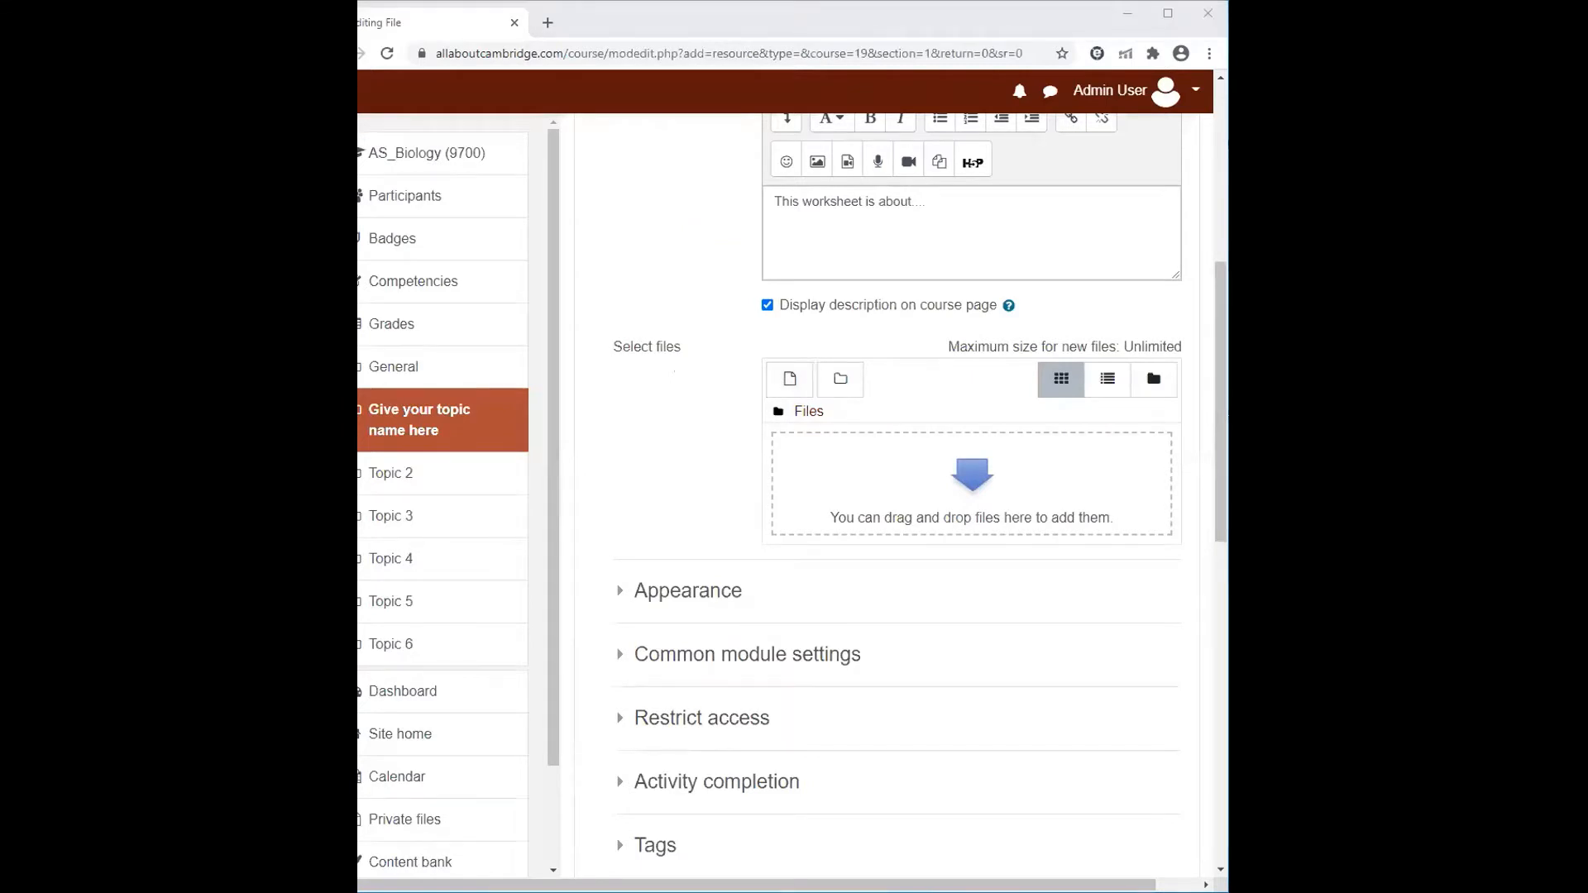
{"action": "left_click_drag", "start_coordinate": [1324, 463], "coordinate": [972, 484]}
{"action": "left_click", "coordinate": [1167, 13]}
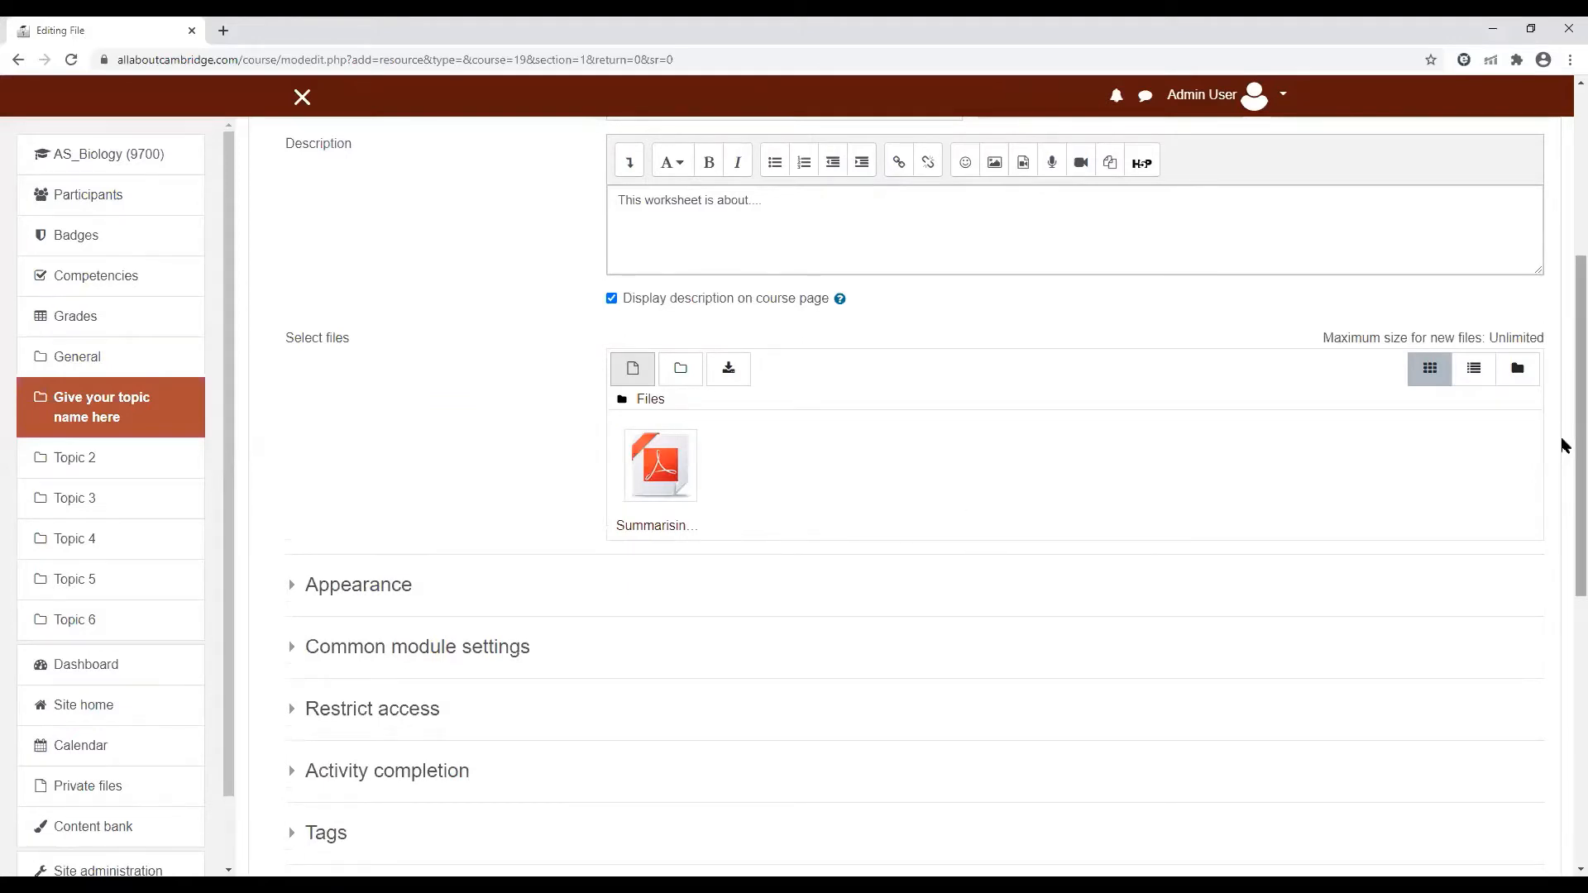
Expand the Appearance settings of the worksheet resource, keep them as they are, and save and display it
{"action": "left_click_drag", "start_coordinate": [1565, 453], "coordinate": [1563, 573]}
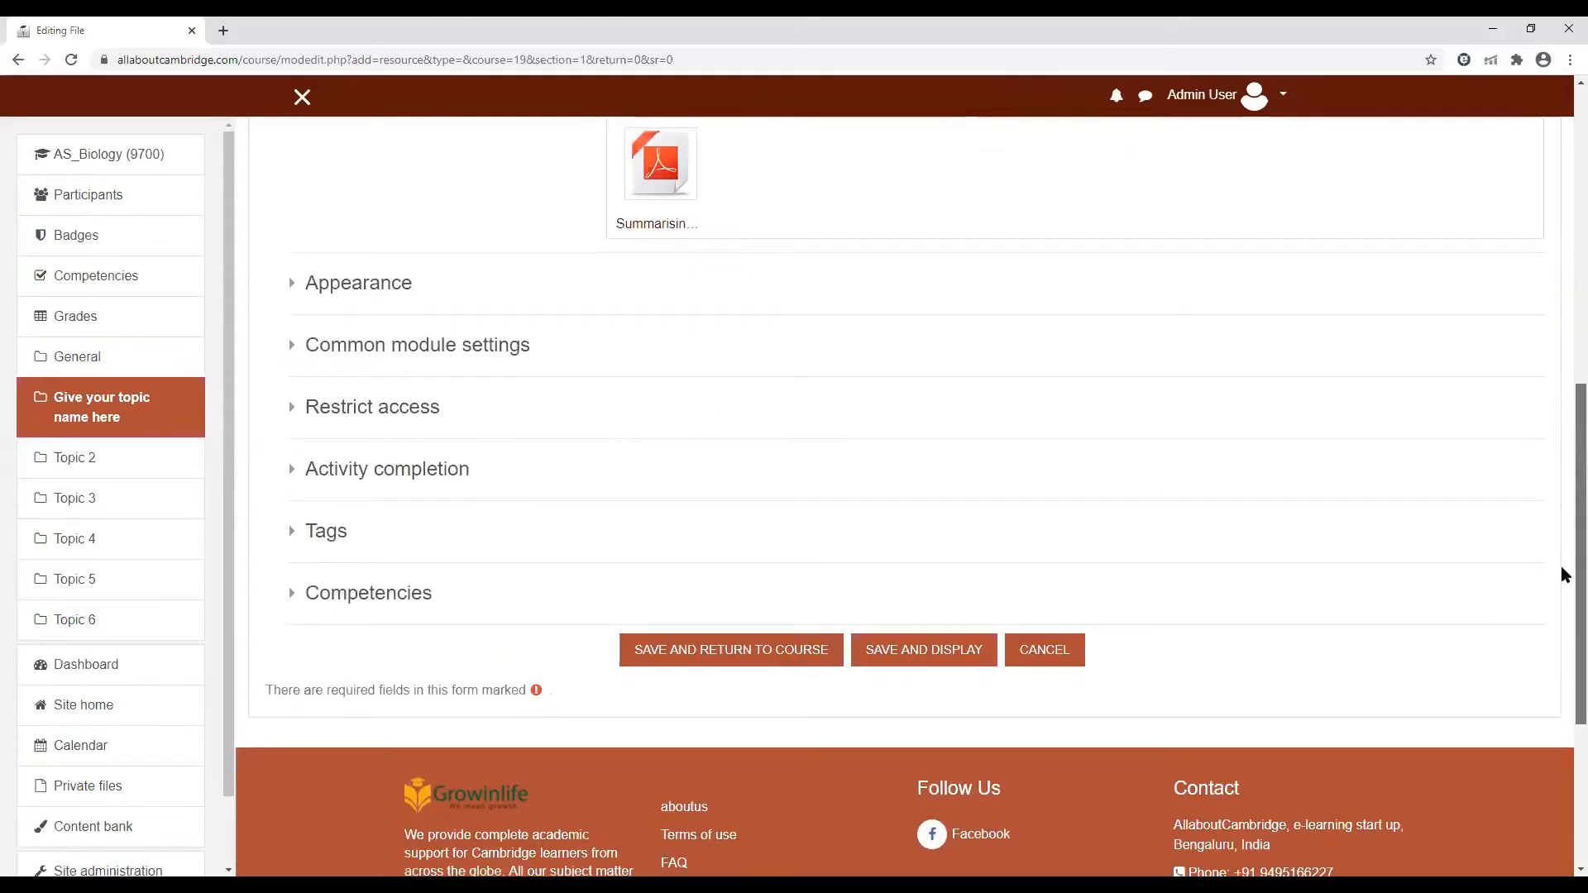
{"action": "left_click", "coordinate": [361, 290]}
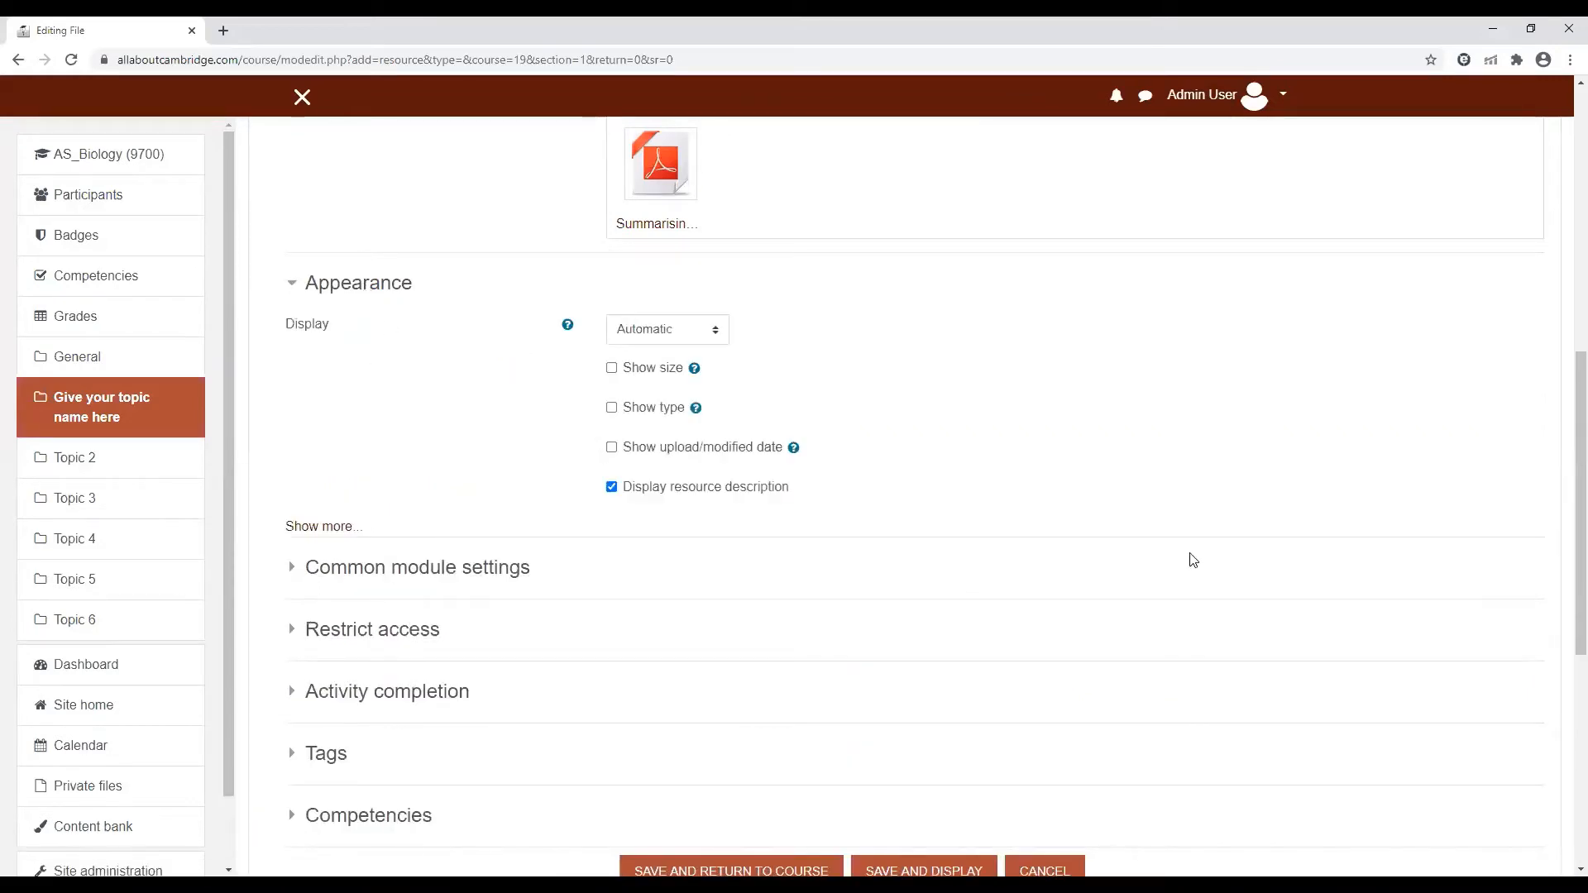
{"action": "scroll", "coordinate": [1530, 558], "scroll_direction": "down", "scroll_amount": 3}
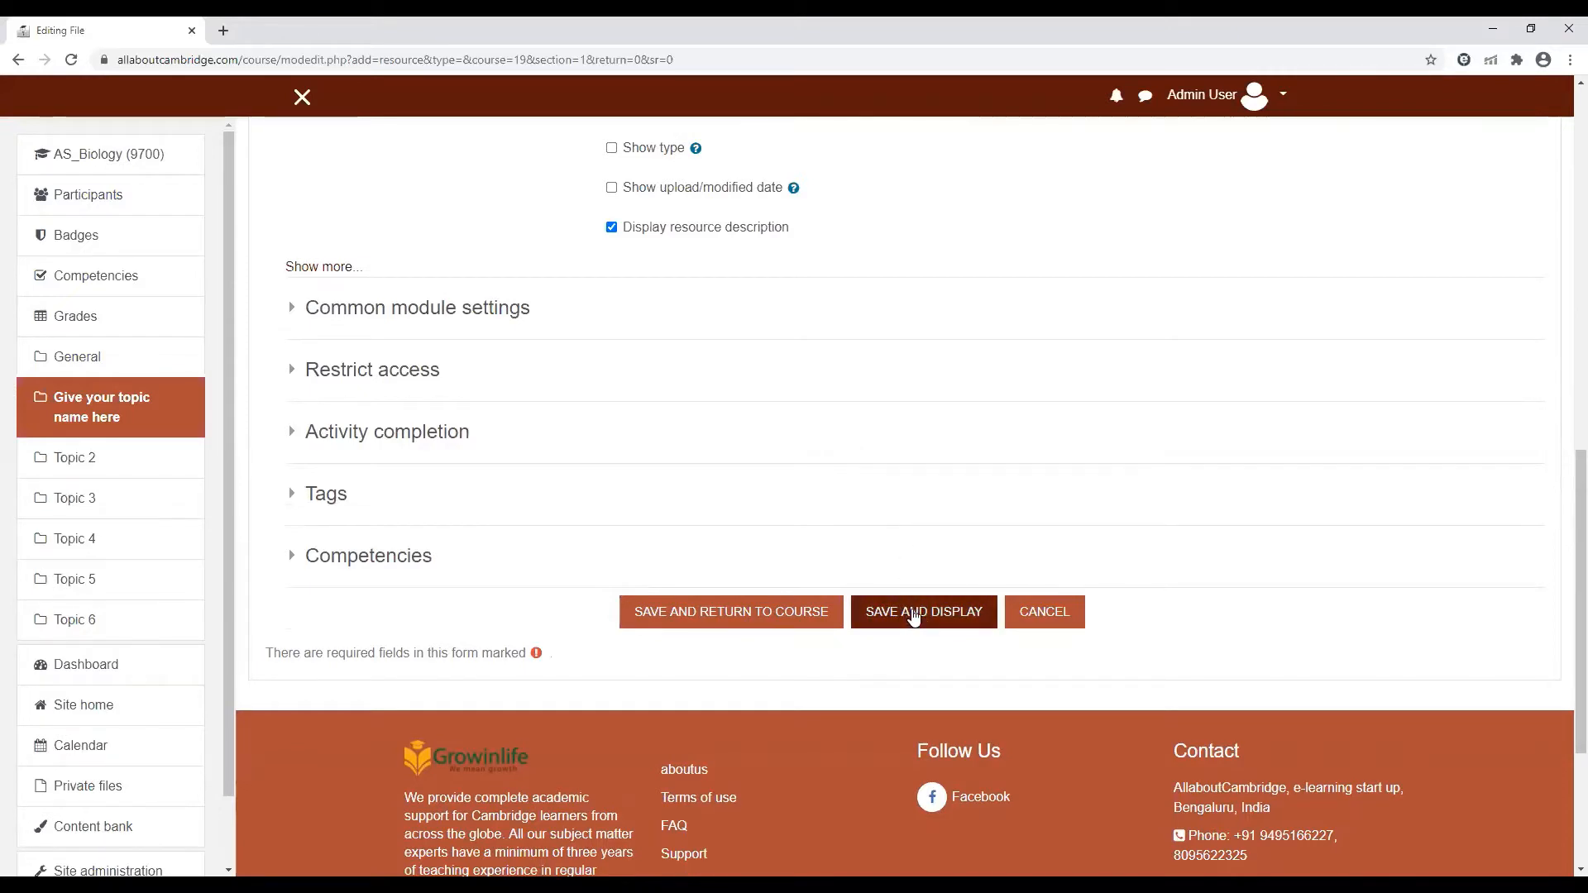
{"action": "left_click", "coordinate": [912, 613]}
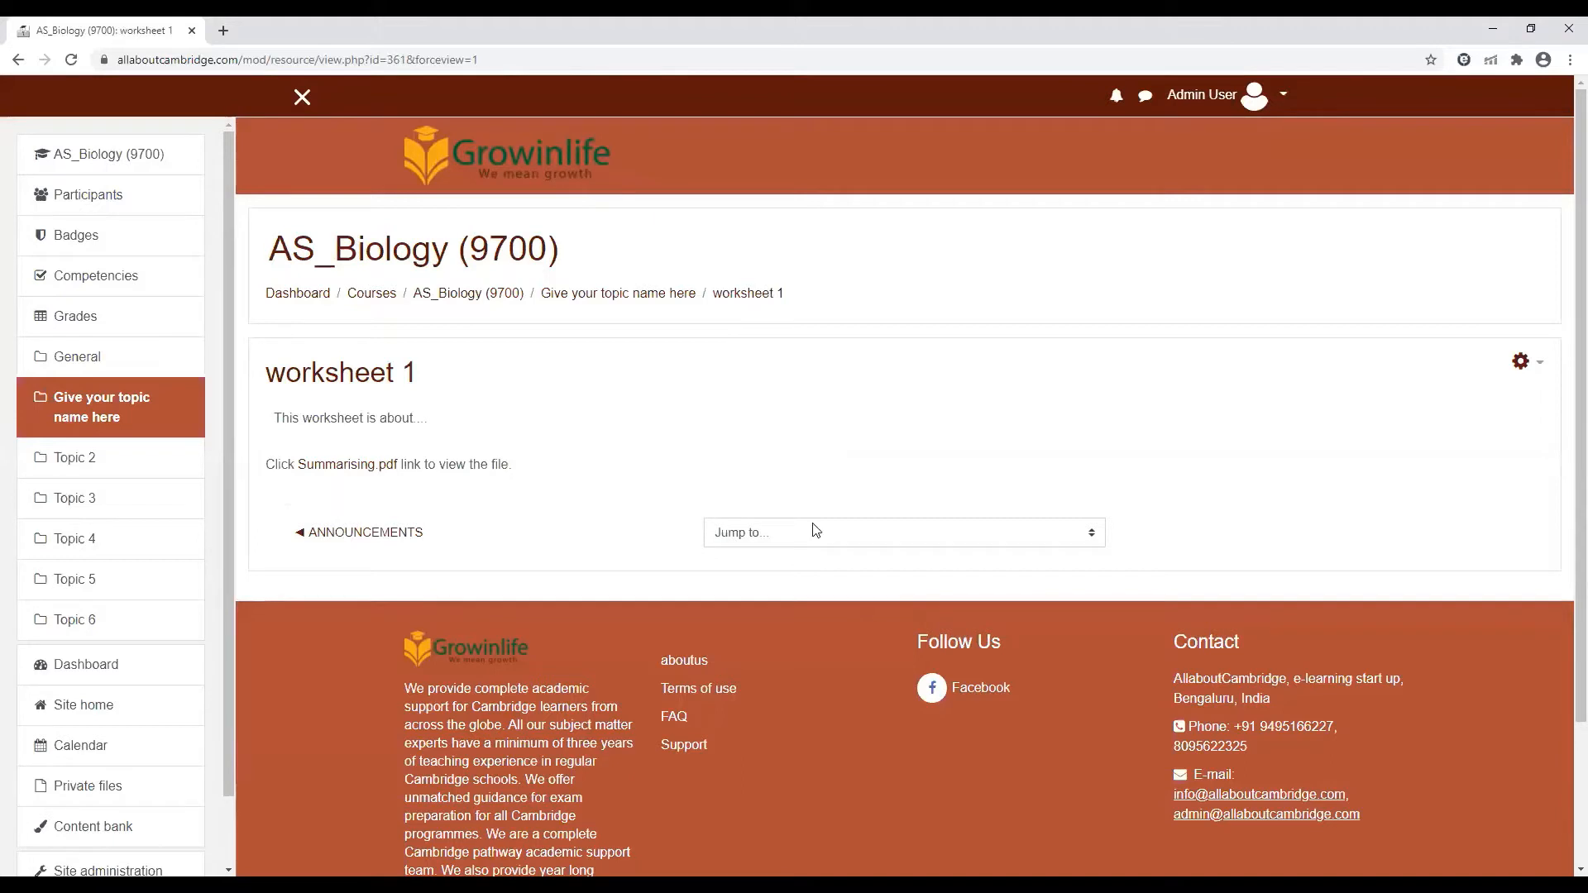
Return to the AS_Biology (9700) course page and create a new Folder resource in the "Give your topic name here" topic
{"action": "left_click", "coordinate": [468, 304]}
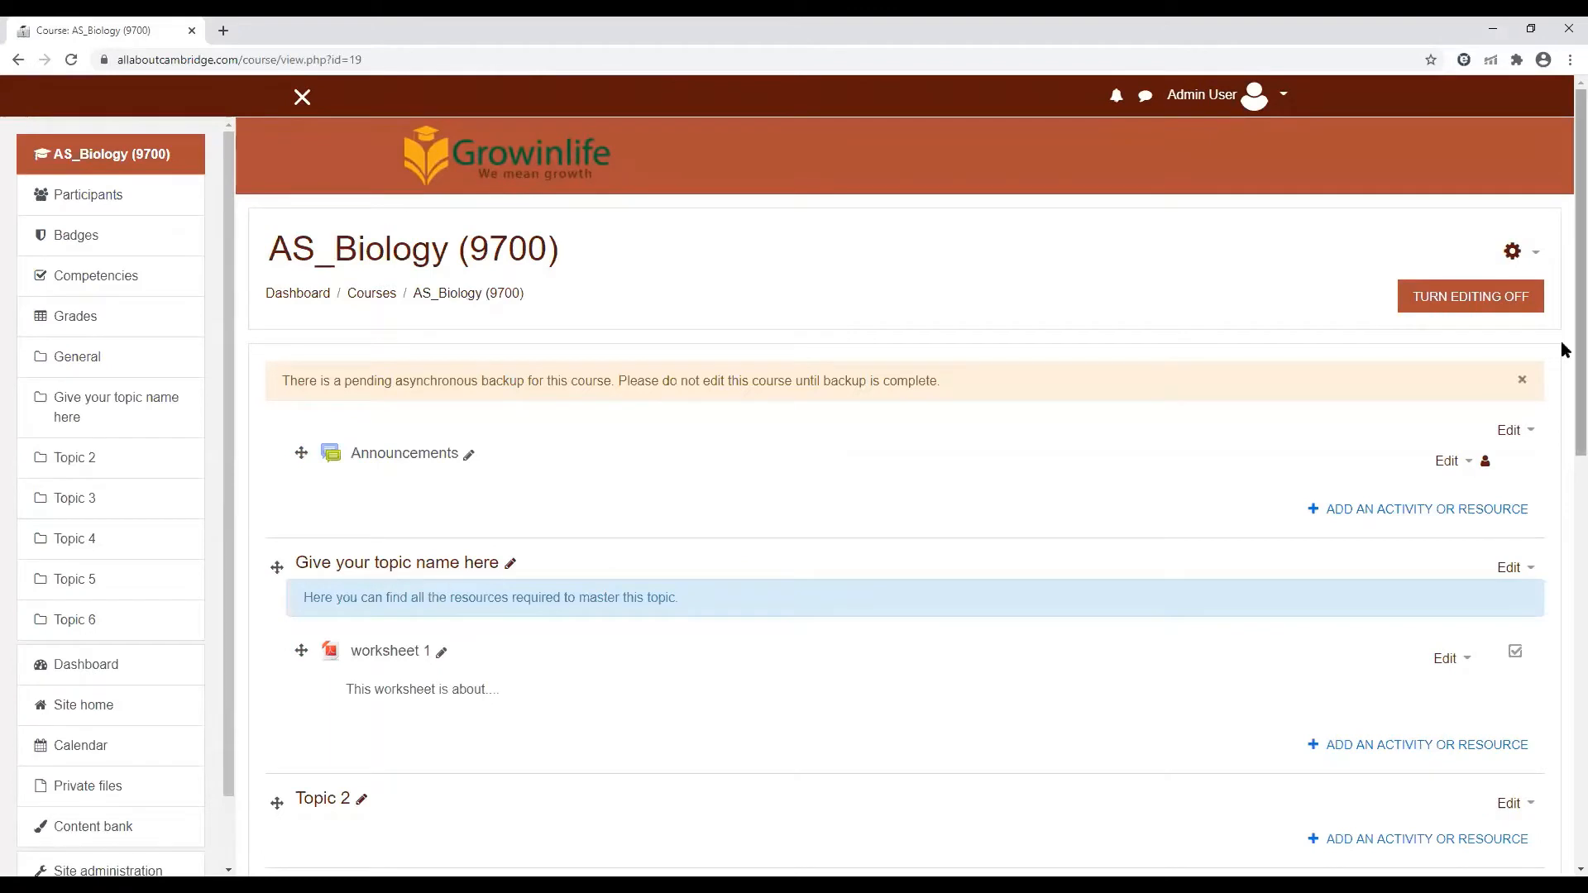
{"action": "scroll", "coordinate": [1566, 383], "scroll_direction": "down", "scroll_amount": 1}
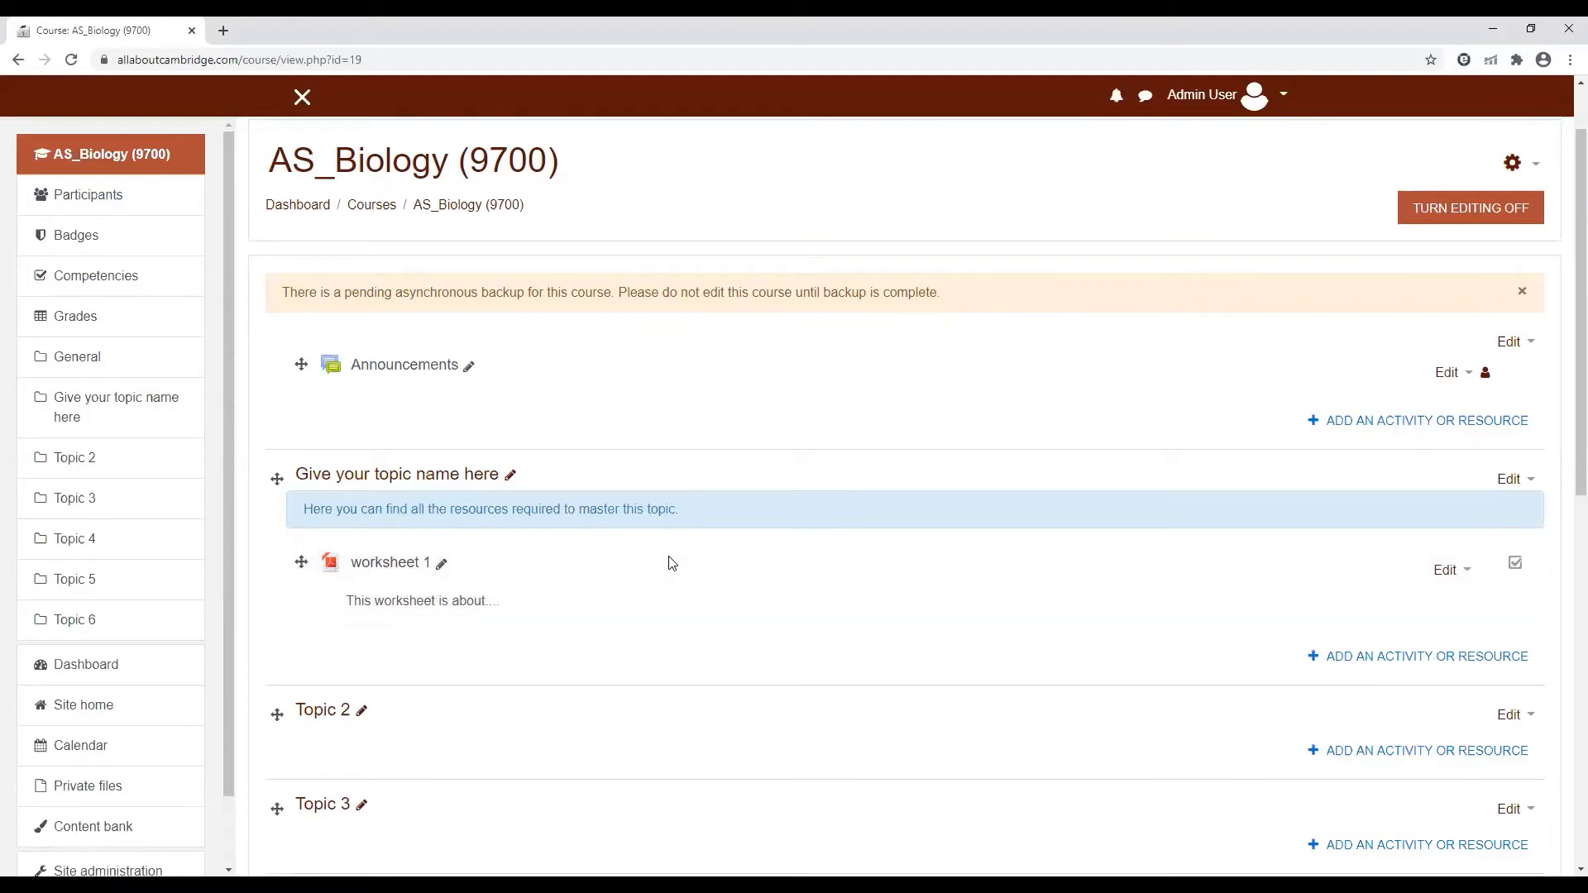
{"action": "scroll", "coordinate": [1566, 386], "scroll_direction": "down", "scroll_amount": 2}
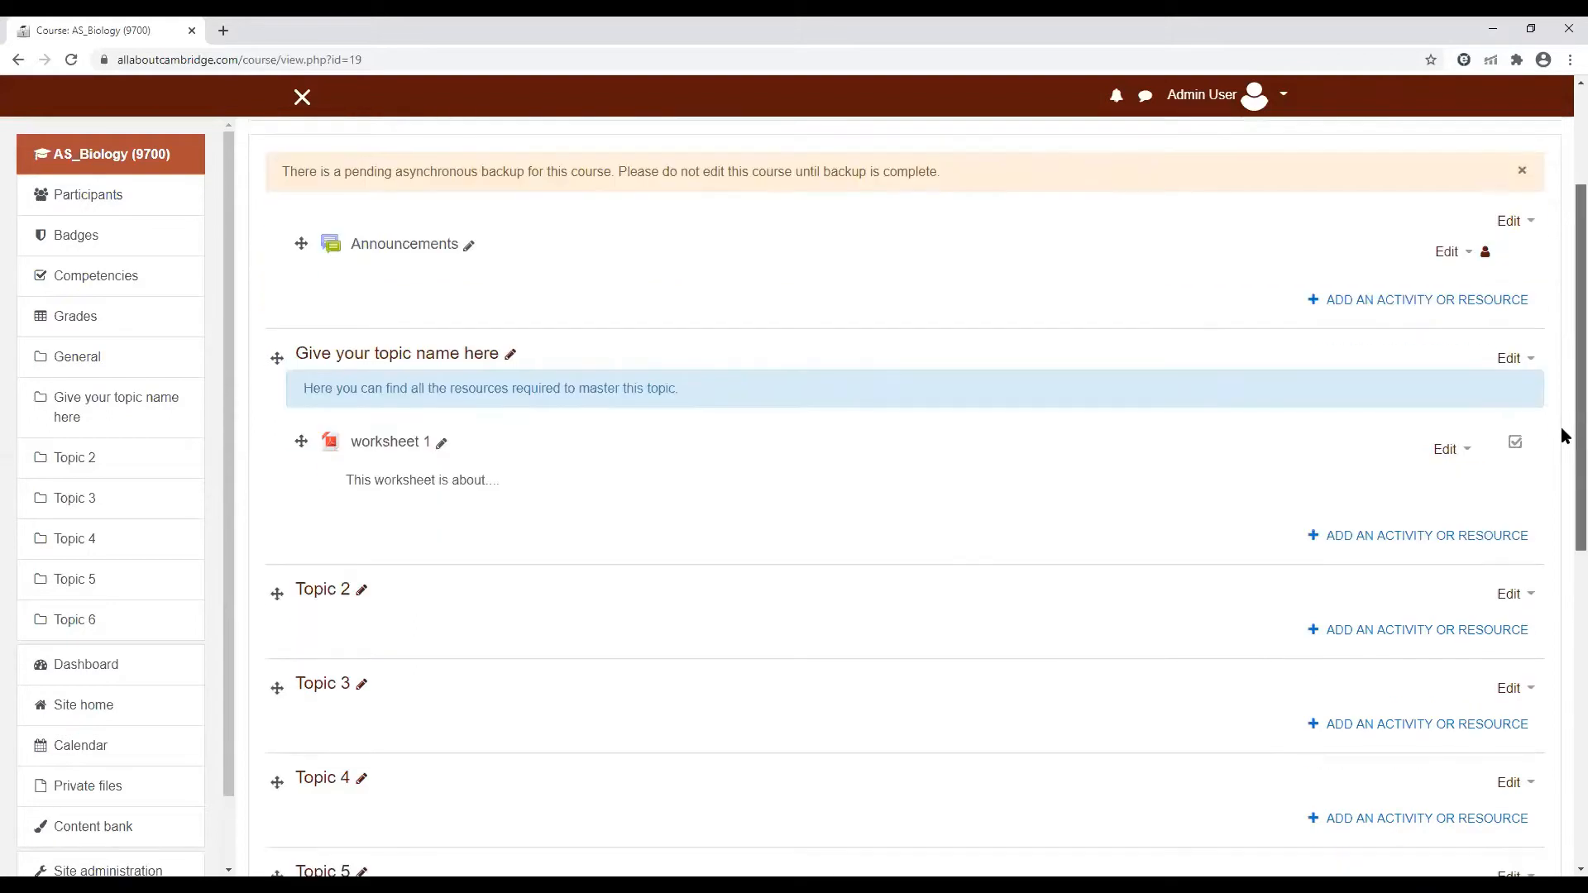
{"action": "left_click", "coordinate": [1395, 541]}
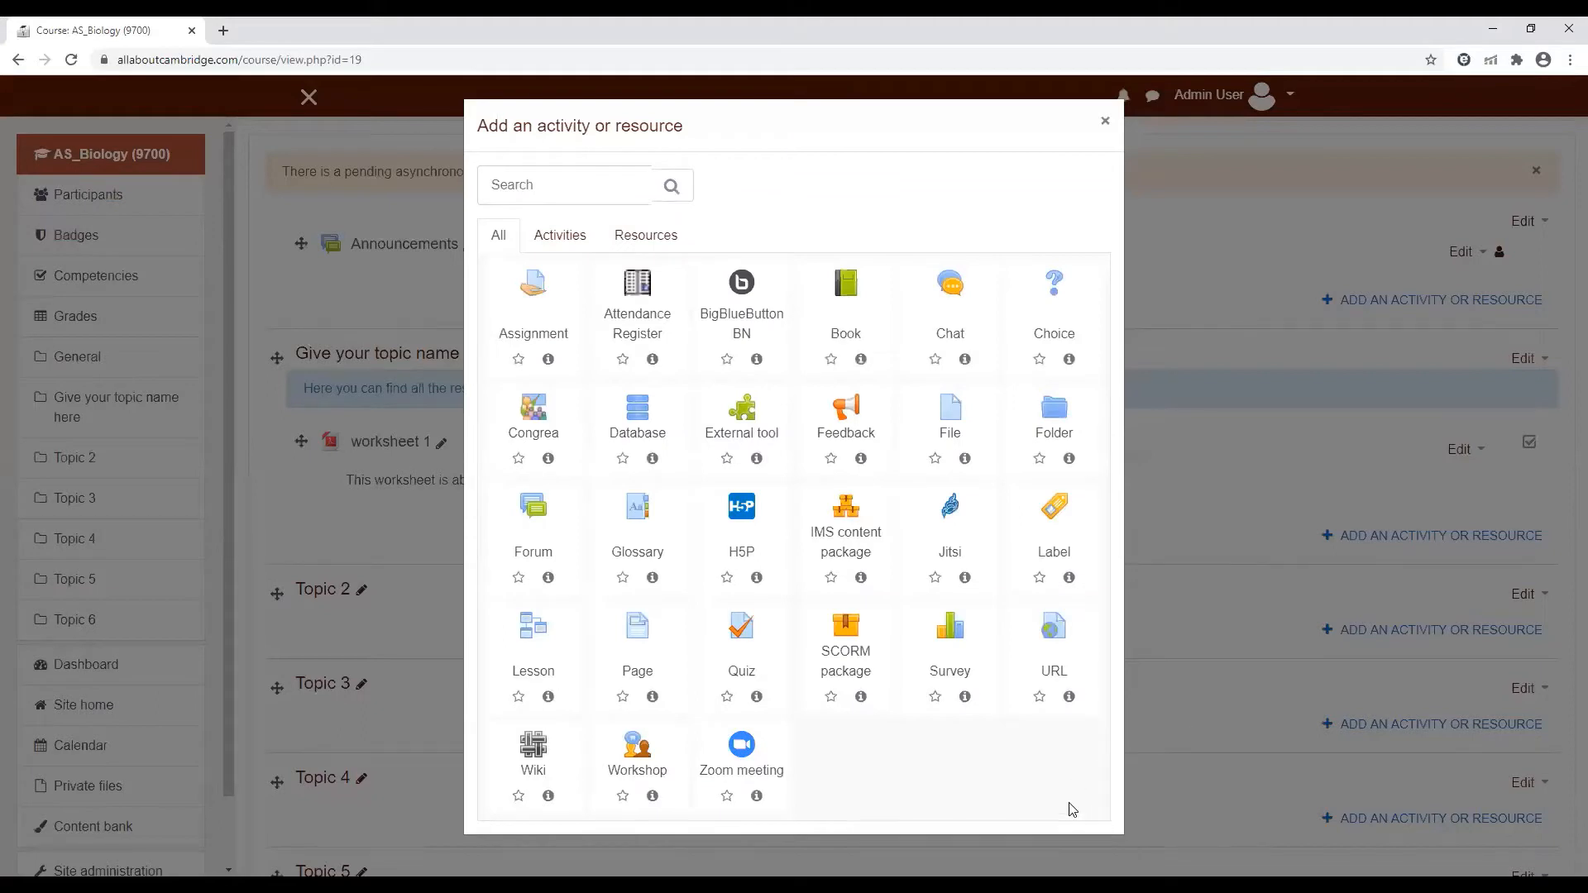
{"action": "left_click", "coordinate": [1049, 414]}
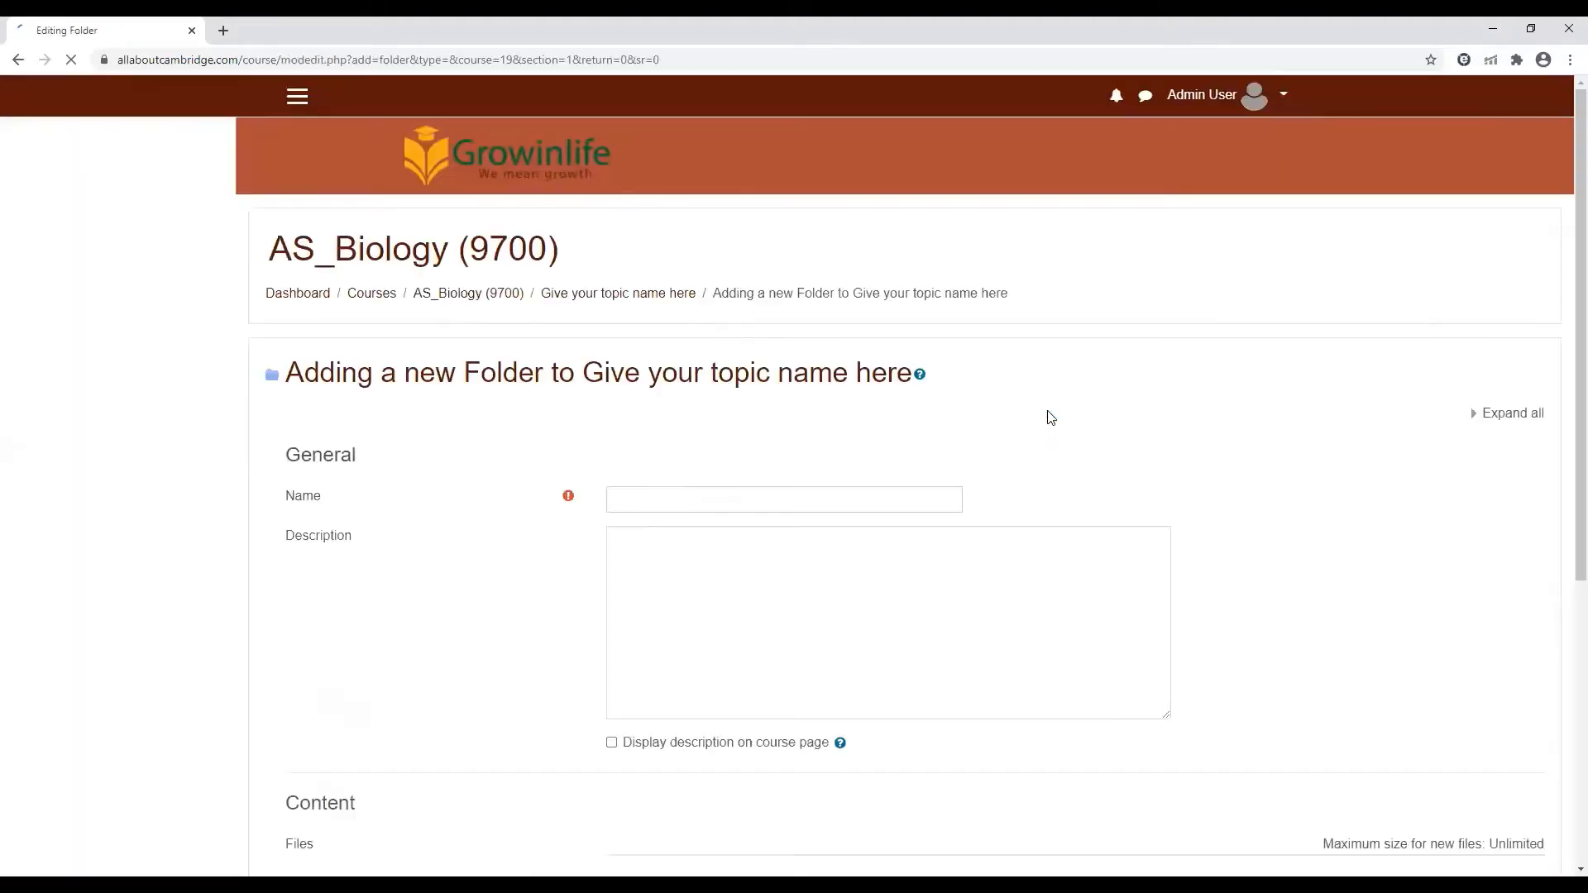
Name the folder "past paper", leaving its description empty and not displayed on the course page
{"action": "left_click", "coordinate": [685, 499]}
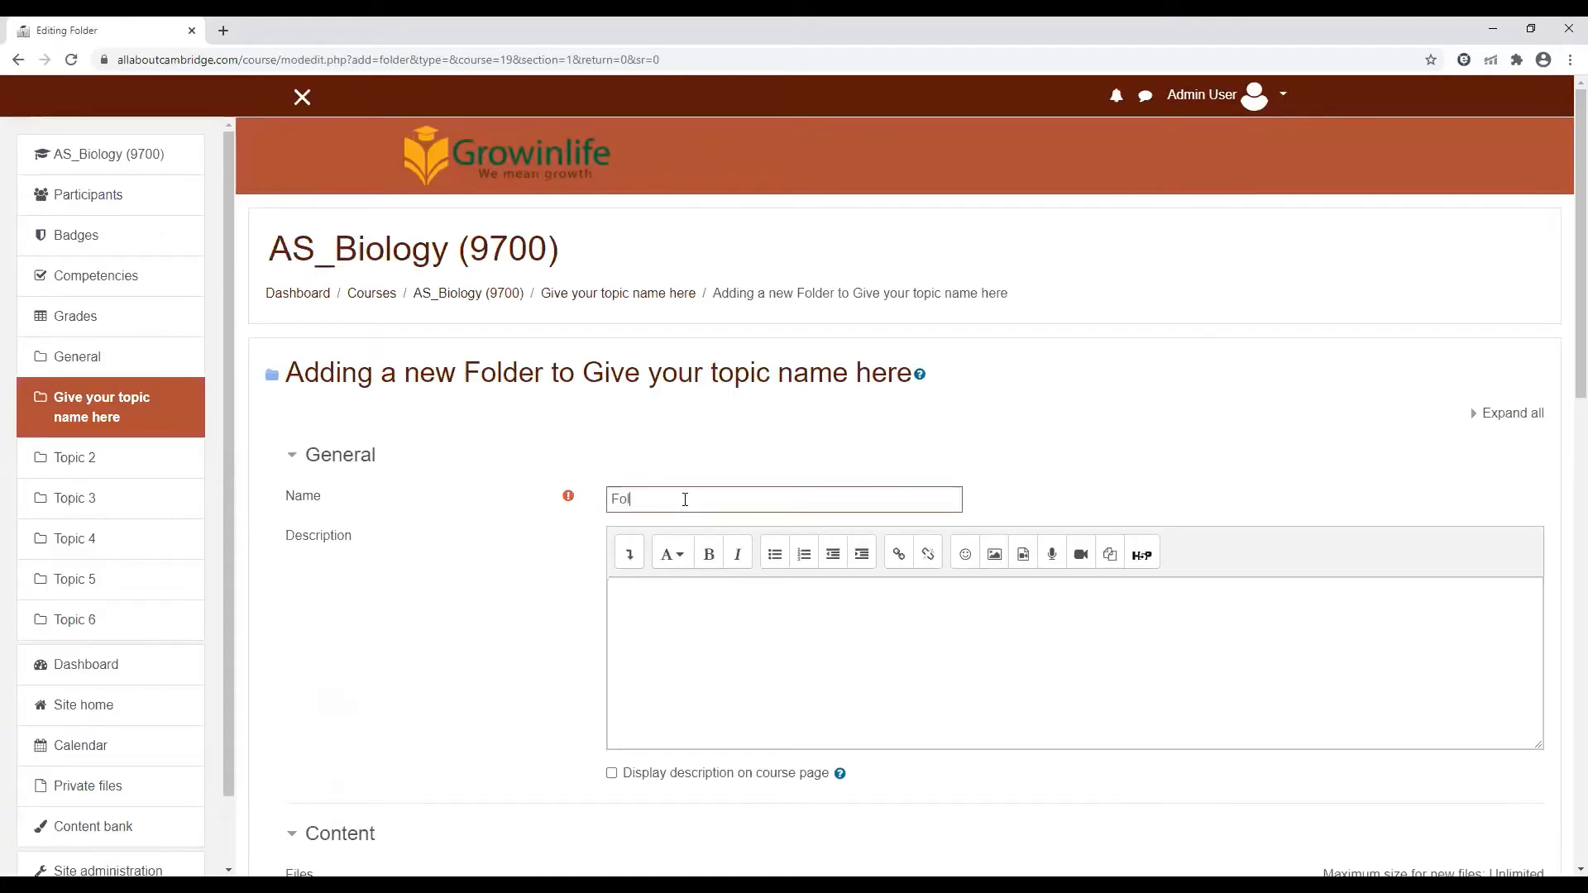
{"action": "type", "text": "Fol"}
{"action": "key", "text": "BackSpace"}
{"action": "key", "text": "BackSpace"}
{"action": "key", "text": "BackSpace"}
{"action": "left_click", "coordinate": [794, 631]}
{"action": "scroll", "coordinate": [1188, 553], "scroll_direction": "down", "scroll_amount": 4}
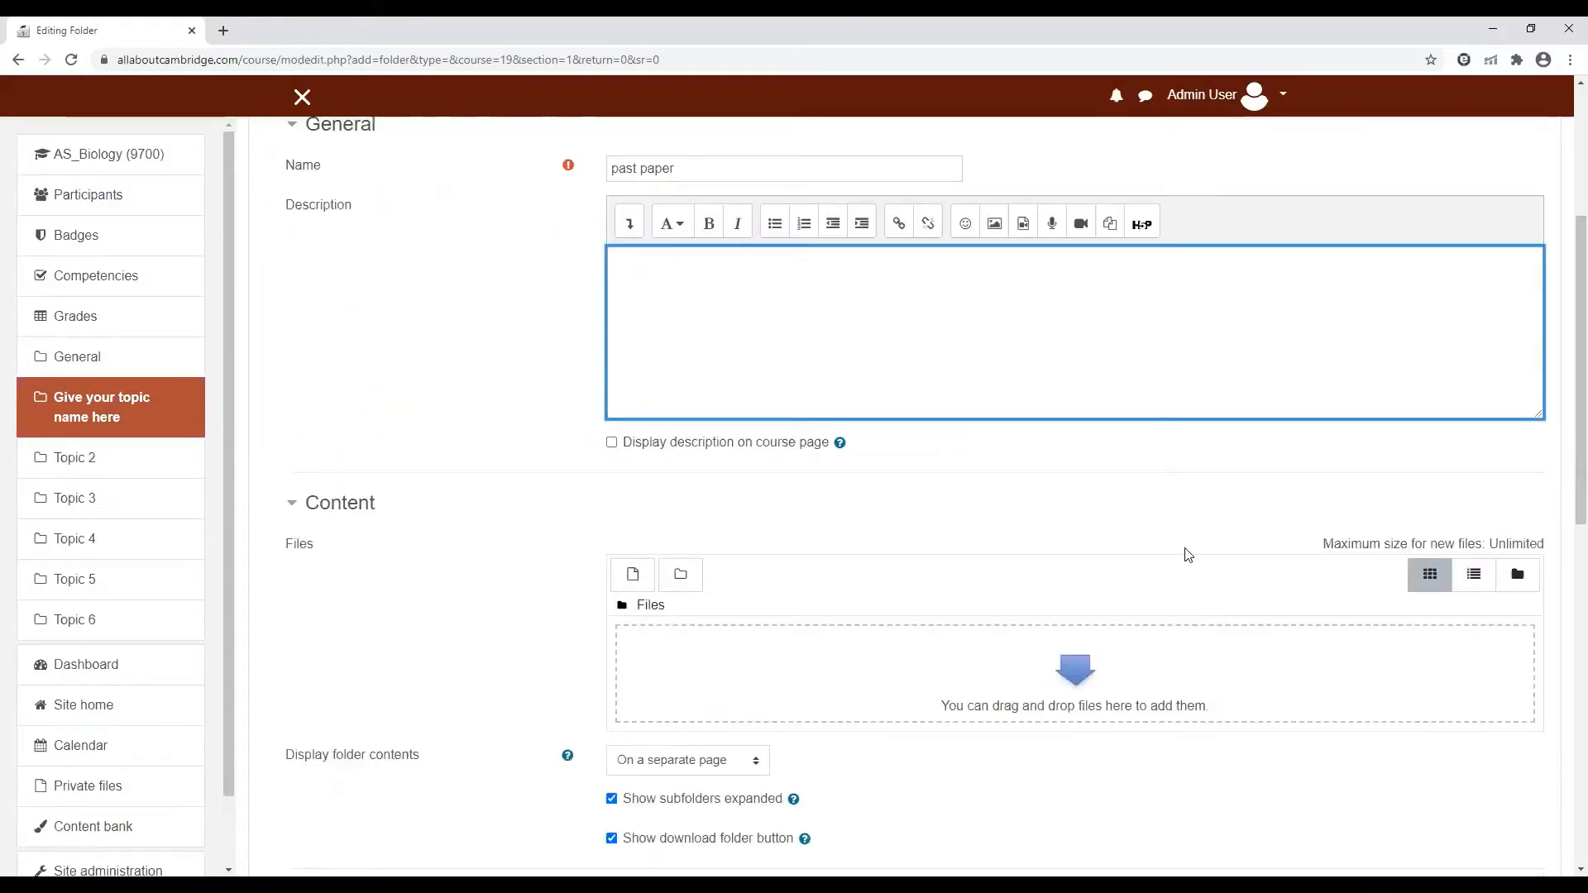
{"action": "left_click", "coordinate": [611, 442]}
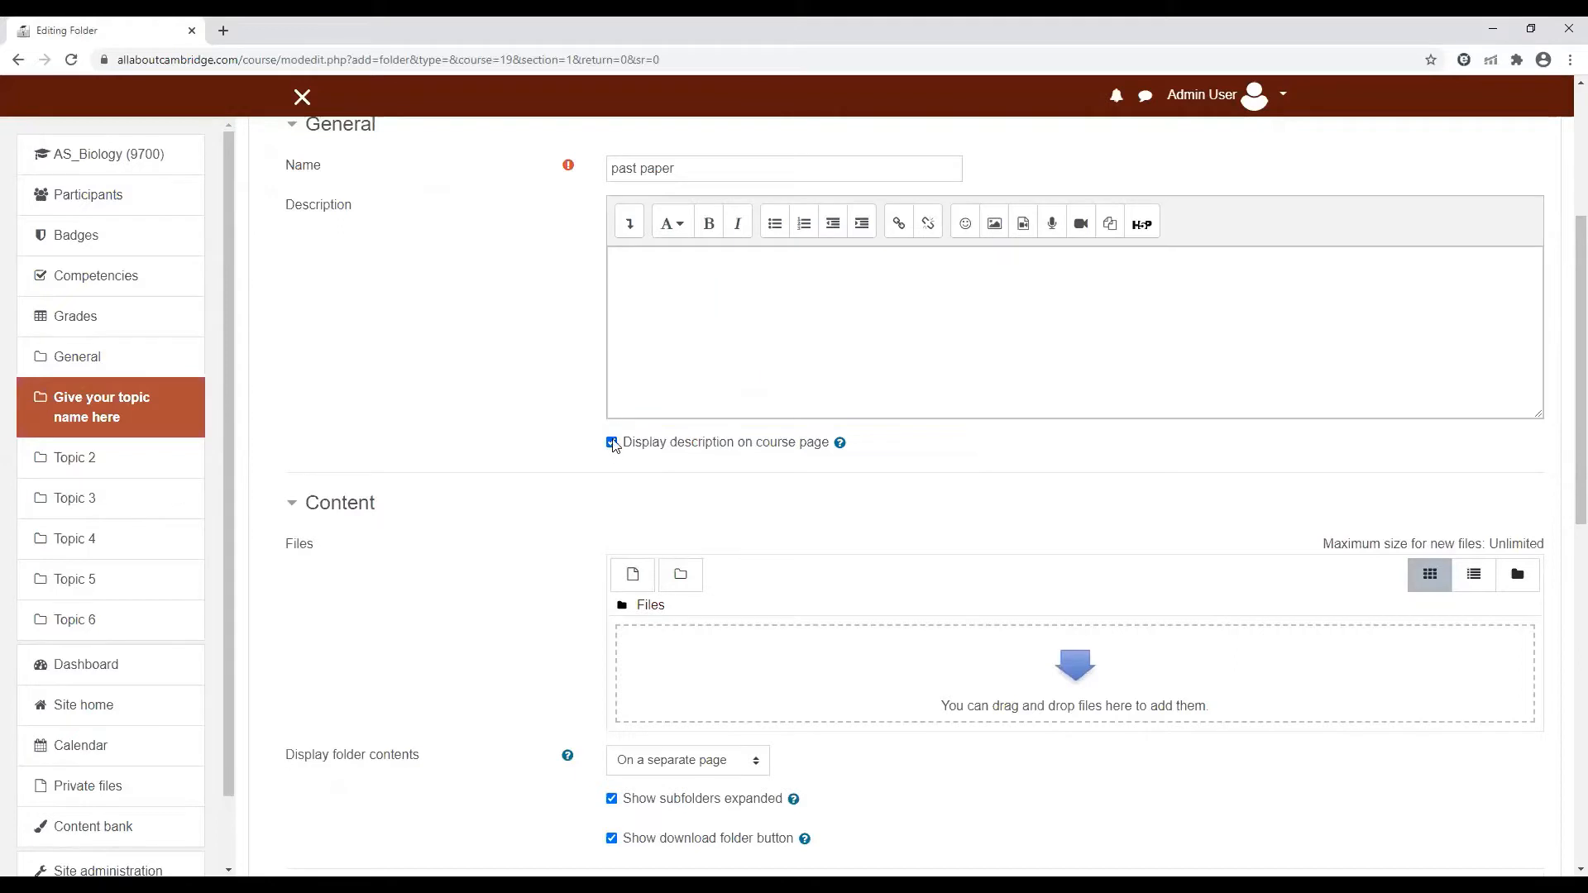
{"action": "left_click", "coordinate": [612, 443]}
Add Summarising.pdf from the computer to the folder's files, and save and display the folder
{"action": "scroll", "coordinate": [1561, 479], "scroll_direction": "down", "scroll_amount": 1}
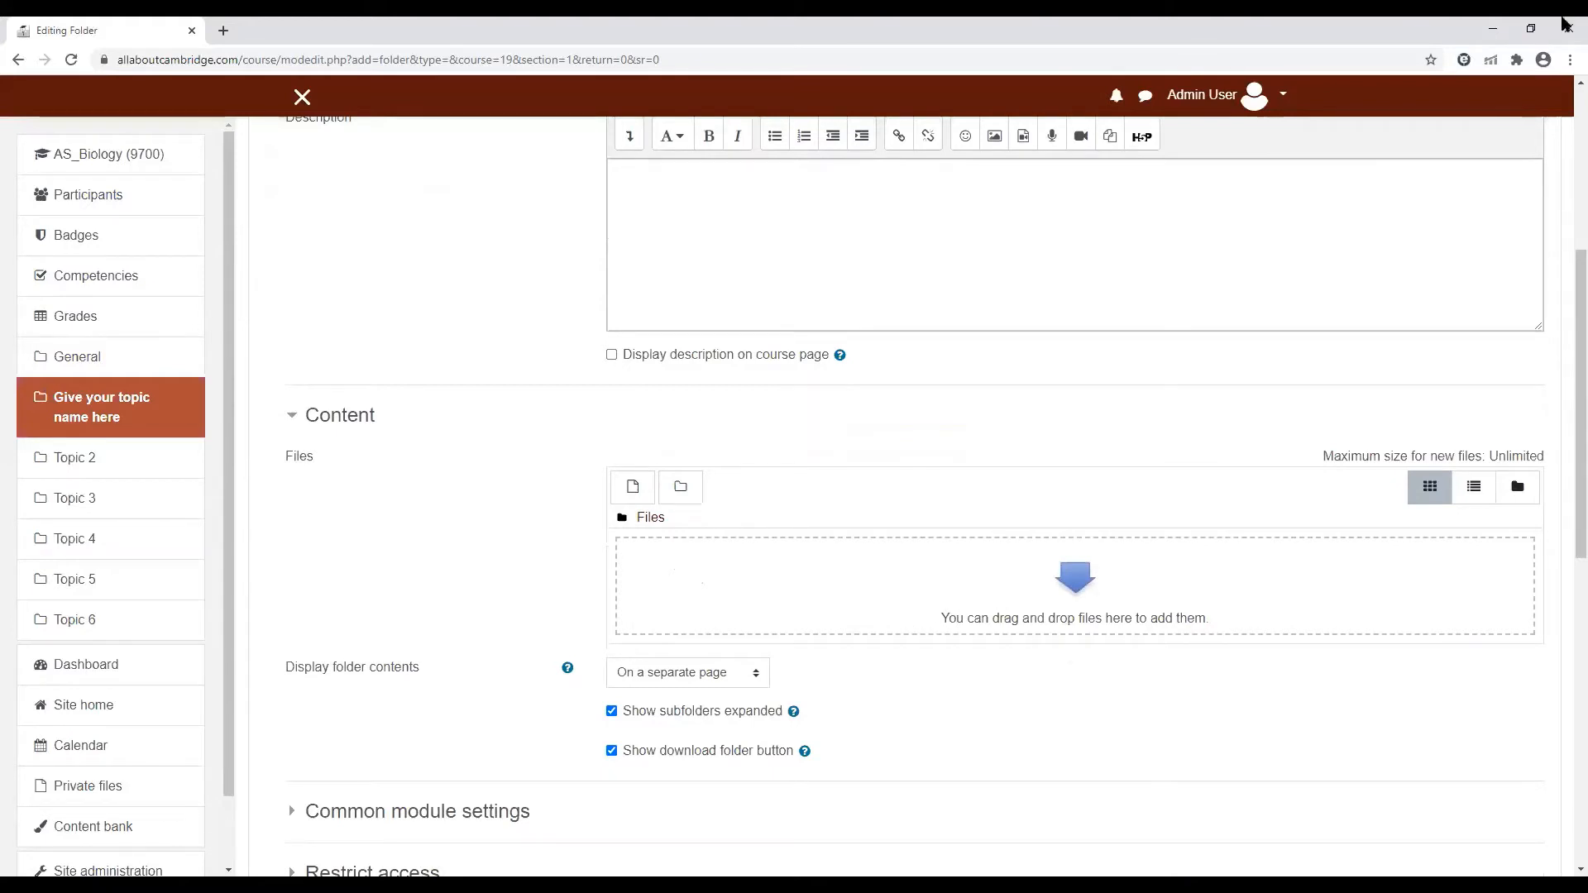
{"action": "left_click", "coordinate": [1531, 29]}
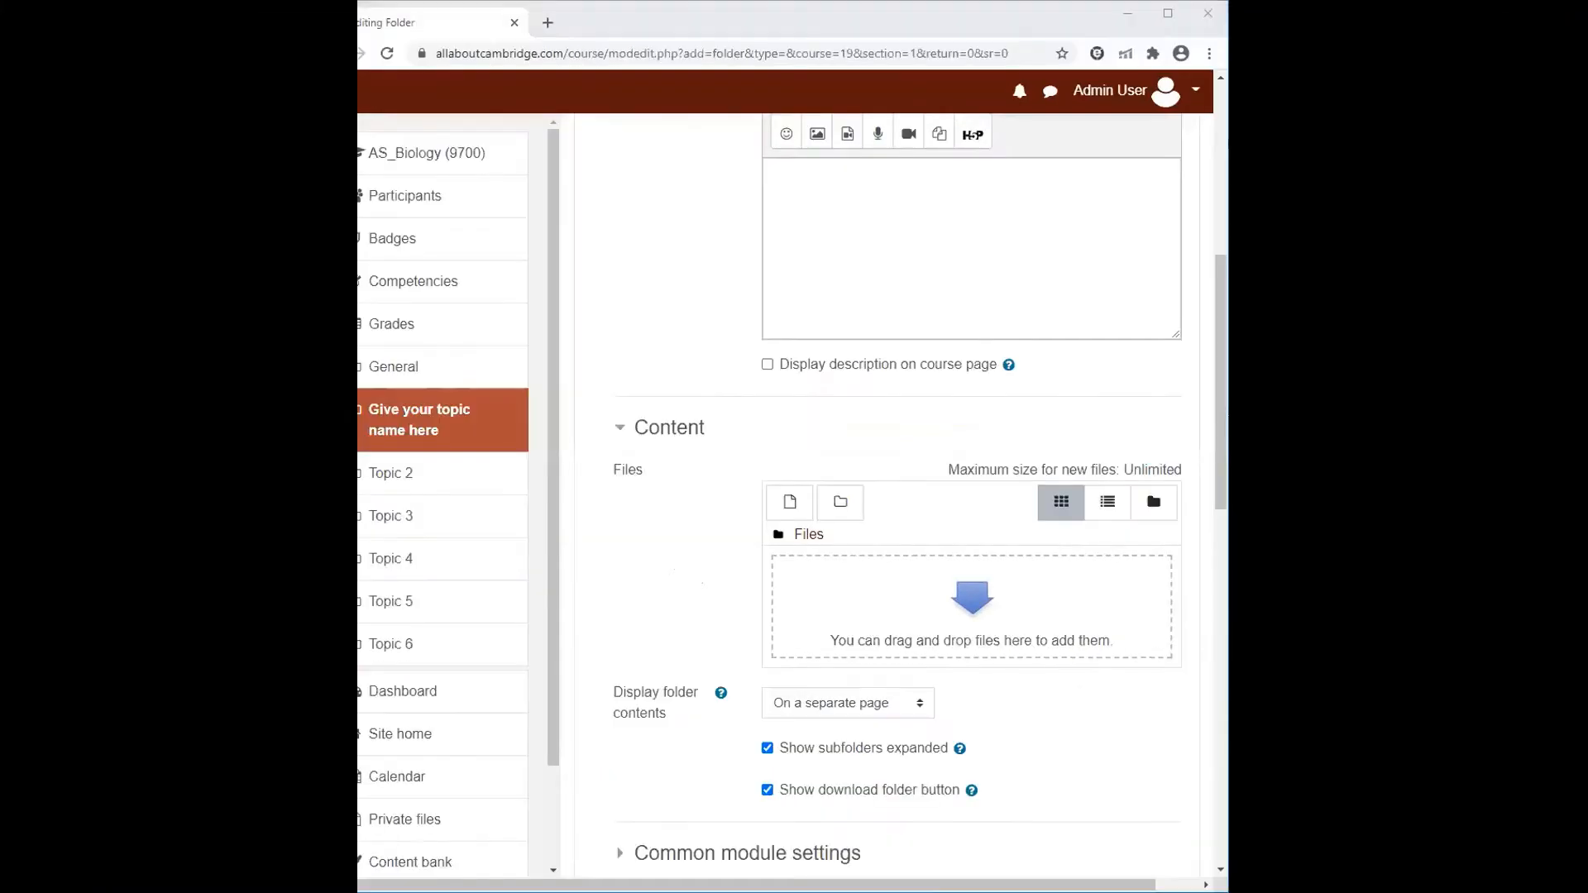
{"action": "left_click_drag", "start_coordinate": [1103, 130], "coordinate": [972, 608]}
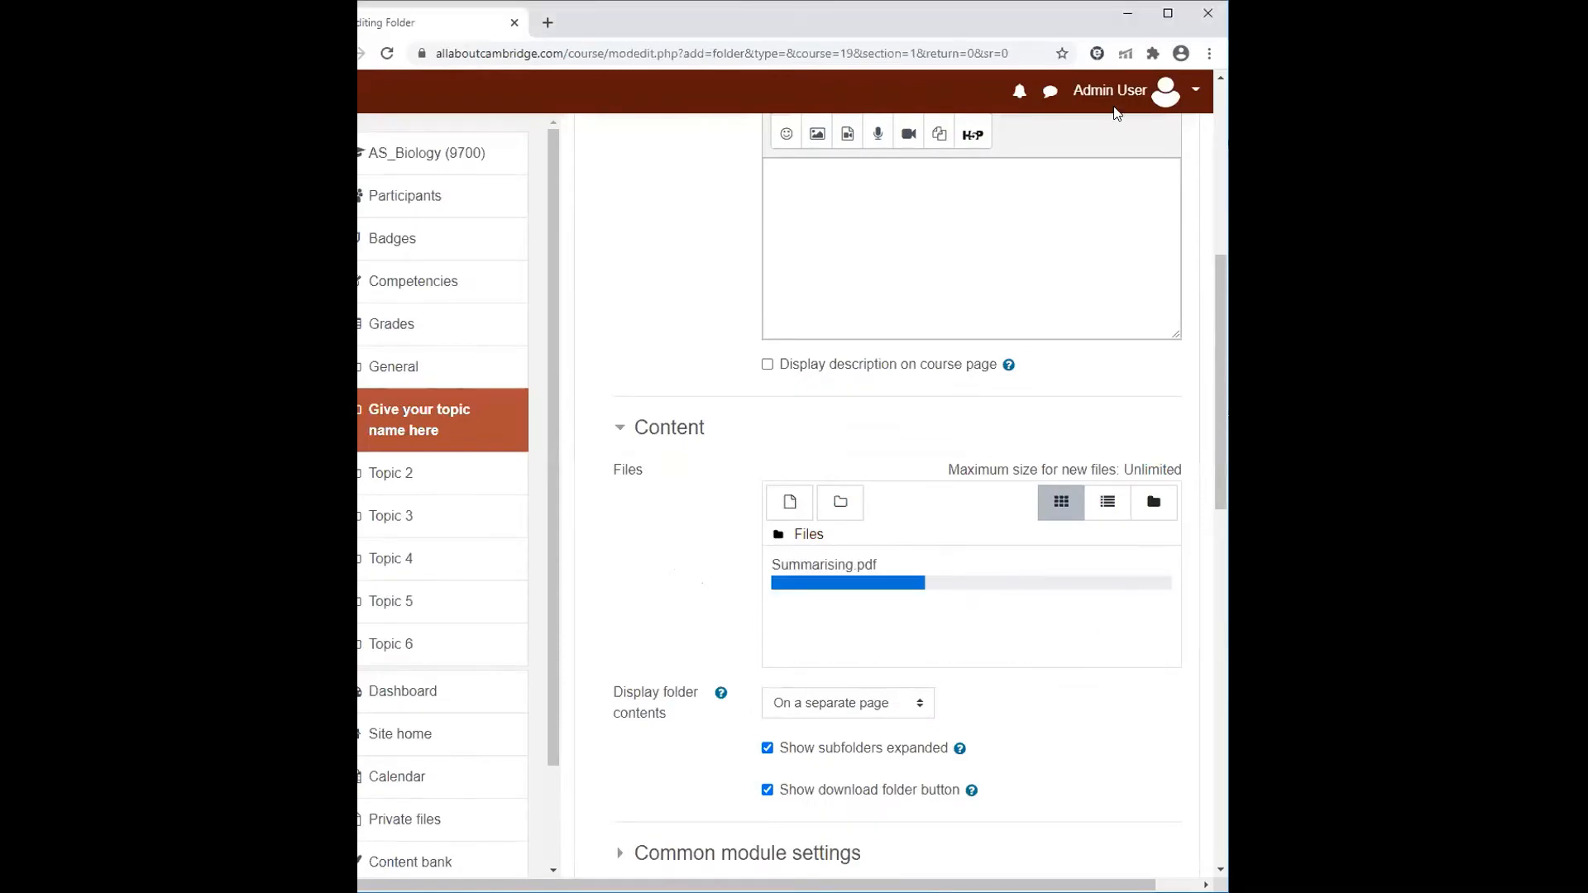
{"action": "left_click", "coordinate": [1168, 13]}
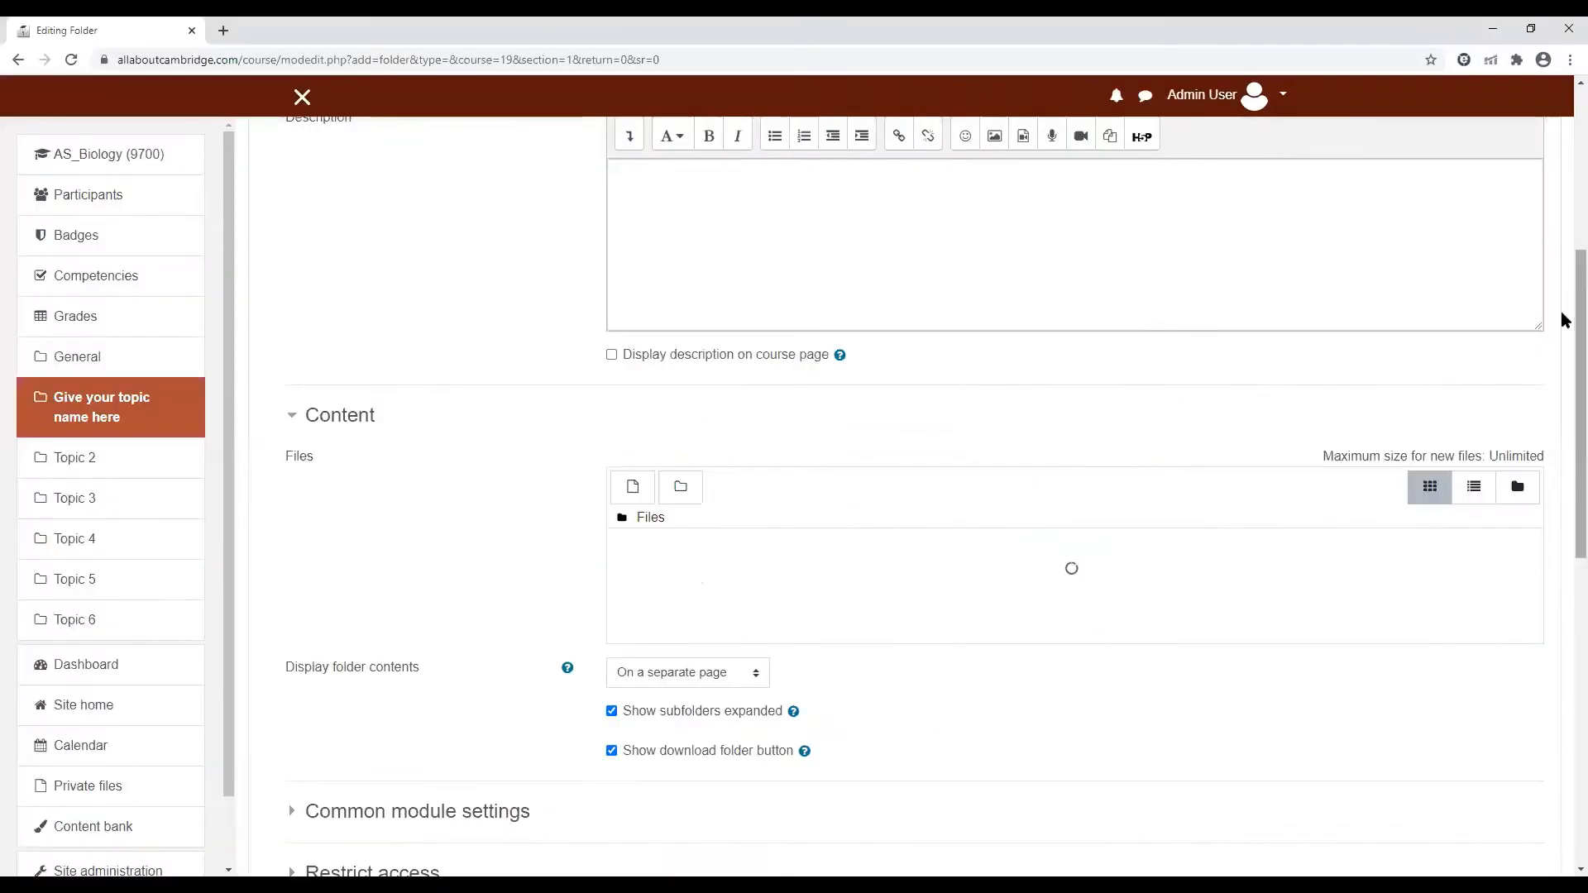
{"action": "scroll", "coordinate": [1563, 315], "scroll_direction": "down", "scroll_amount": 7}
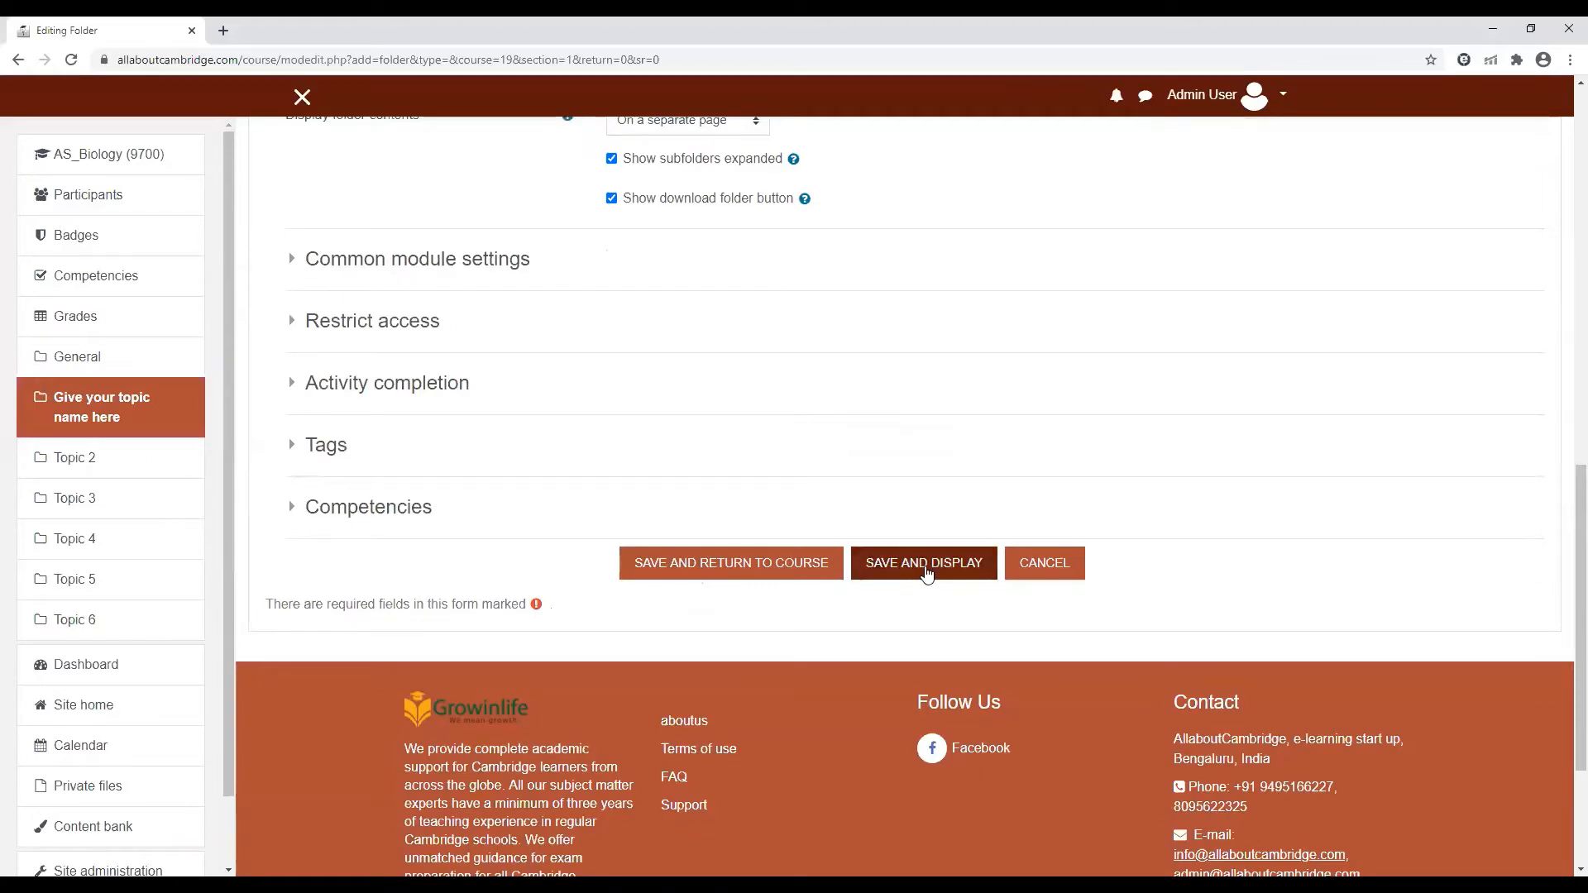
{"action": "left_click", "coordinate": [933, 564]}
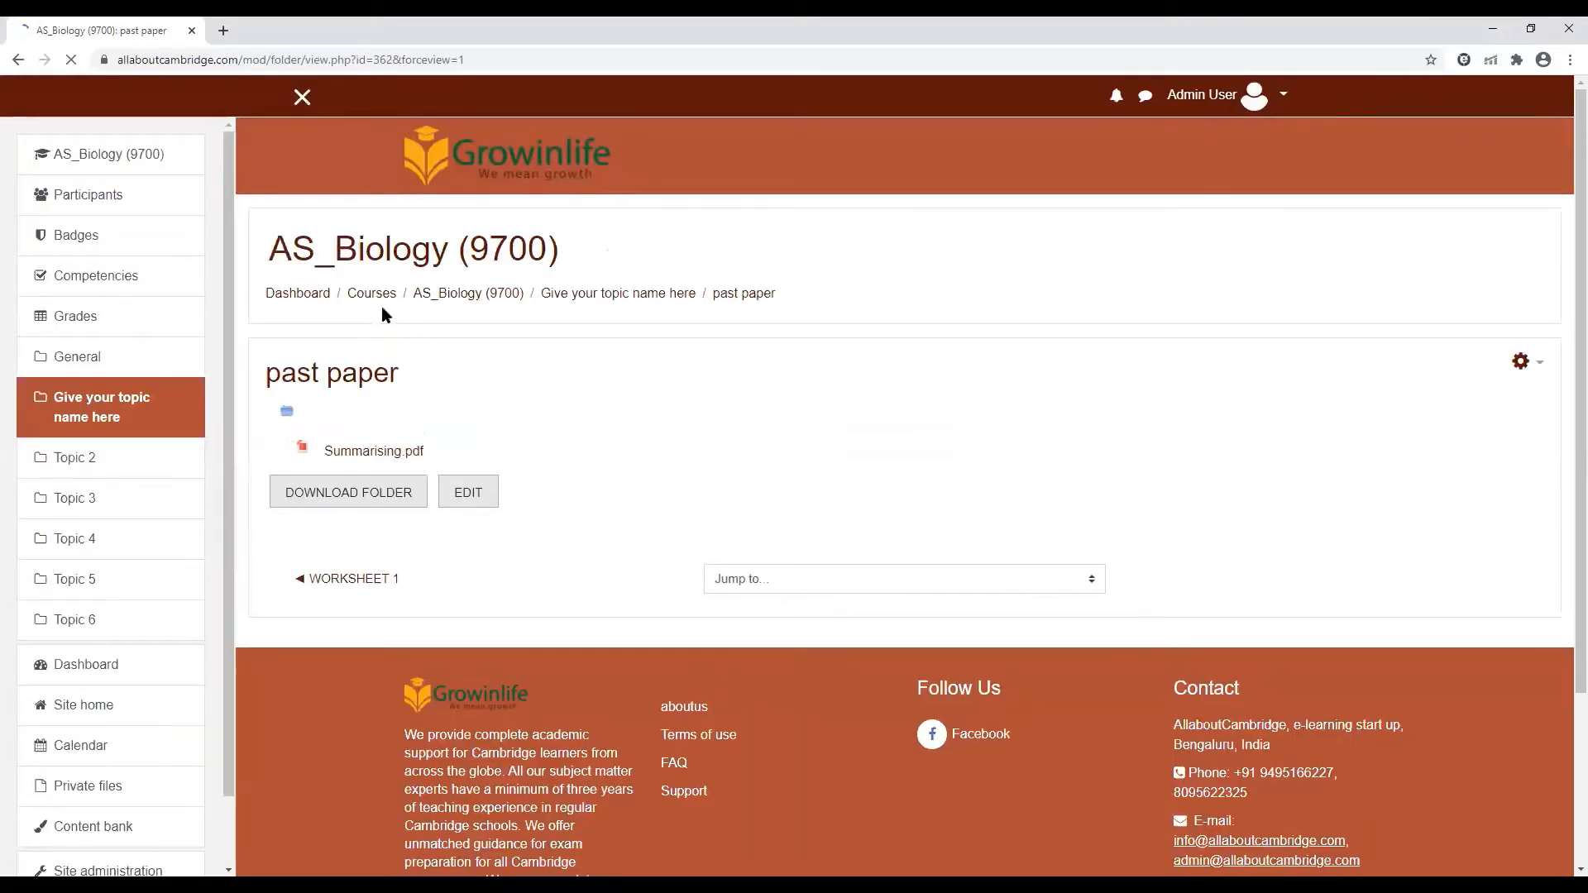
Return to the AS_Biology (9700) course page and create a new Assignment in the "Give your topic name here" topic
{"action": "left_click", "coordinate": [461, 303]}
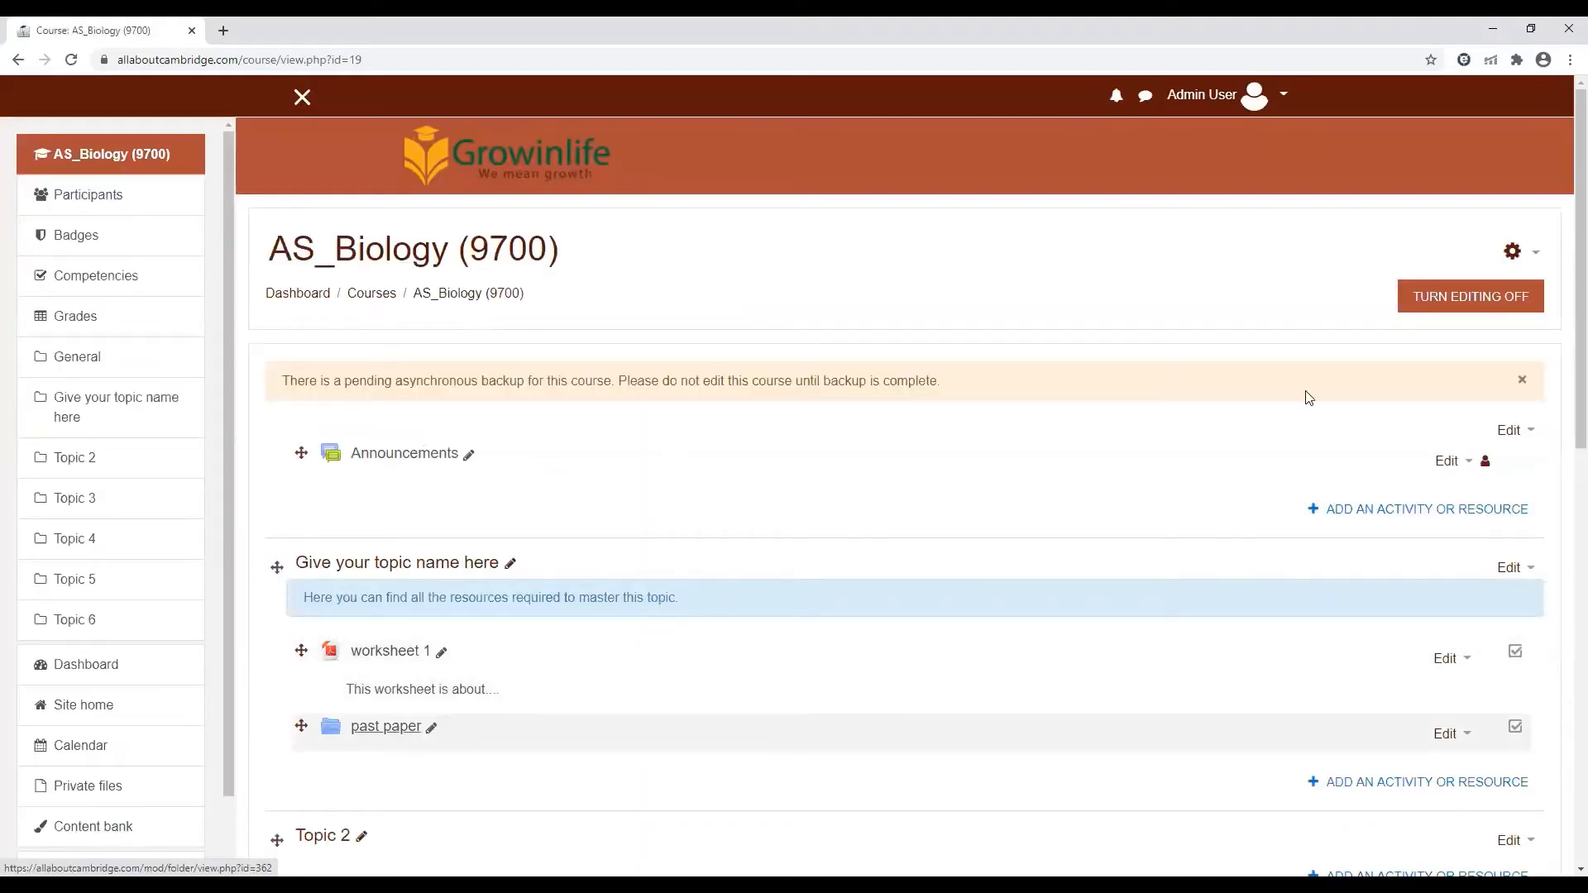
{"action": "scroll", "coordinate": [861, 521], "scroll_direction": "down", "scroll_amount": 2}
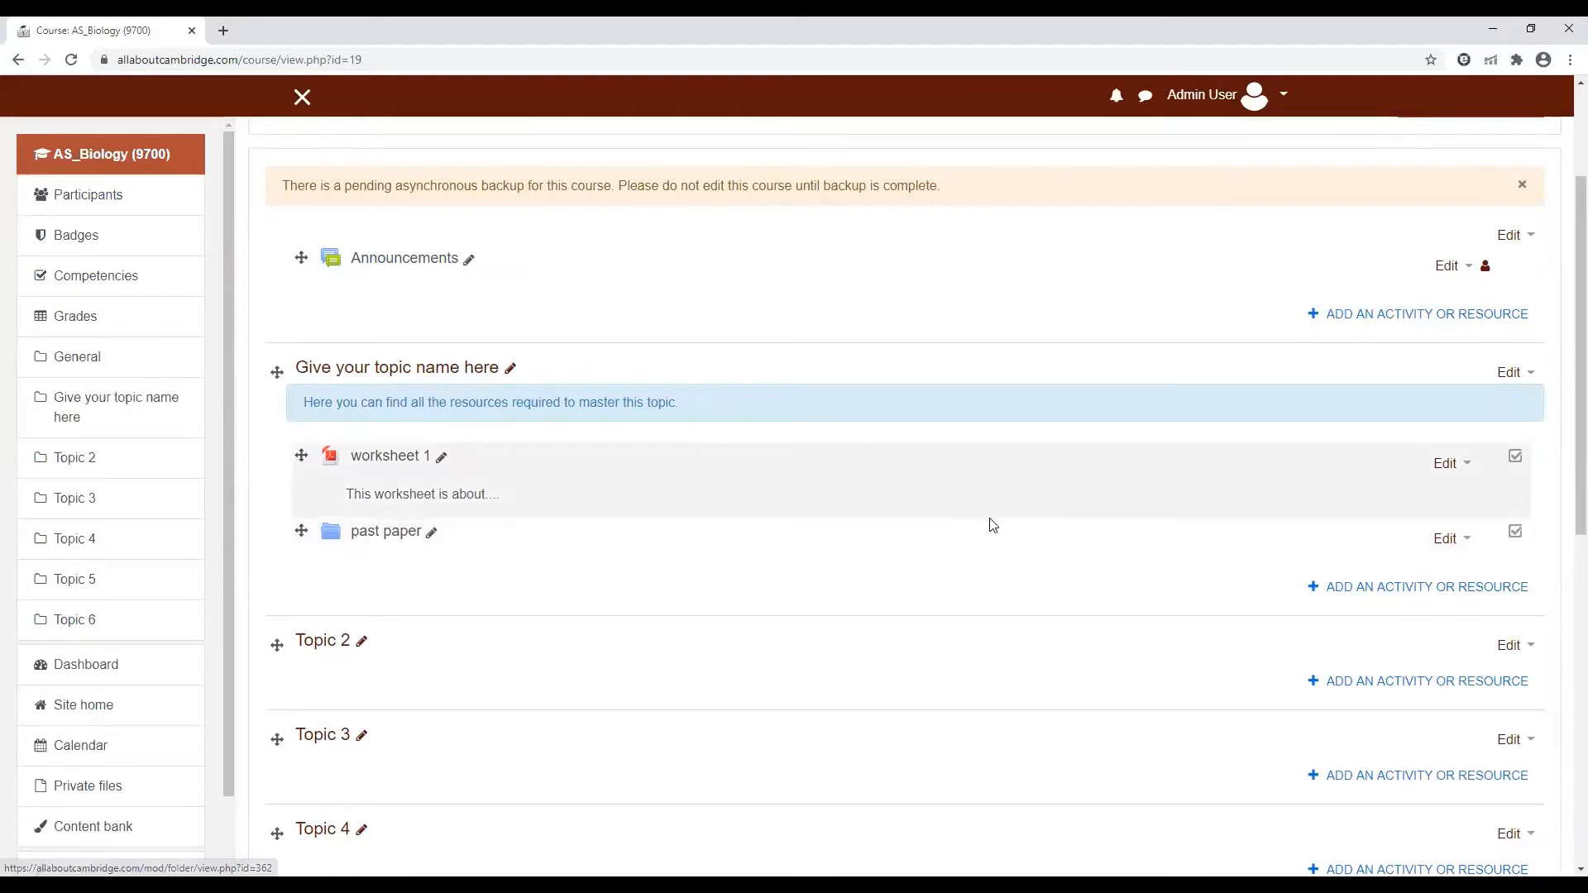
{"action": "left_click", "coordinate": [1408, 592]}
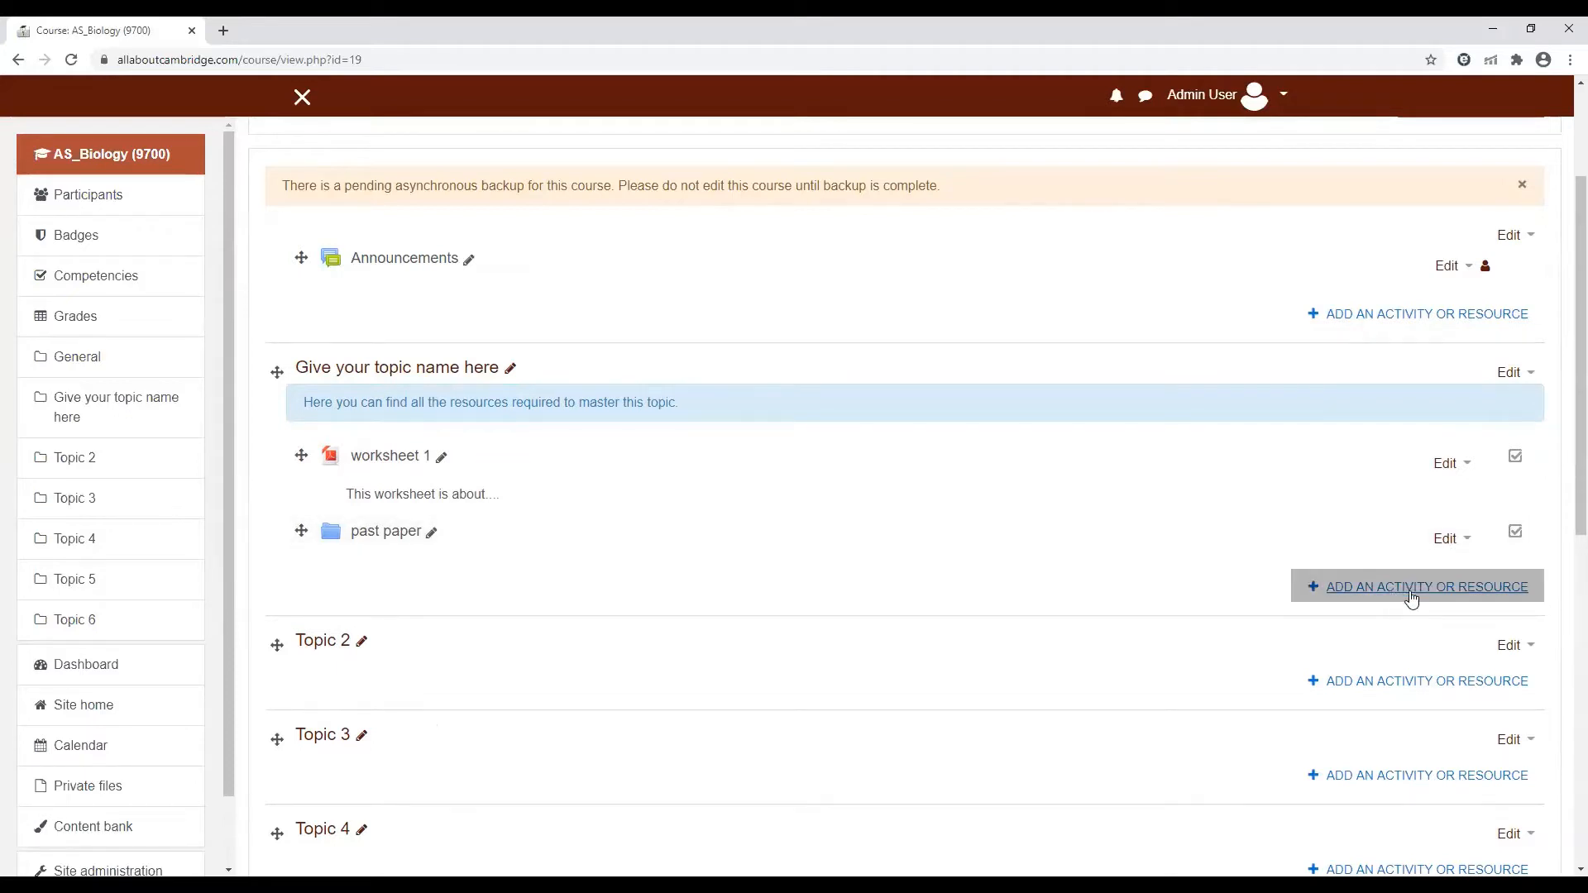
{"action": "left_click", "coordinate": [1413, 595]}
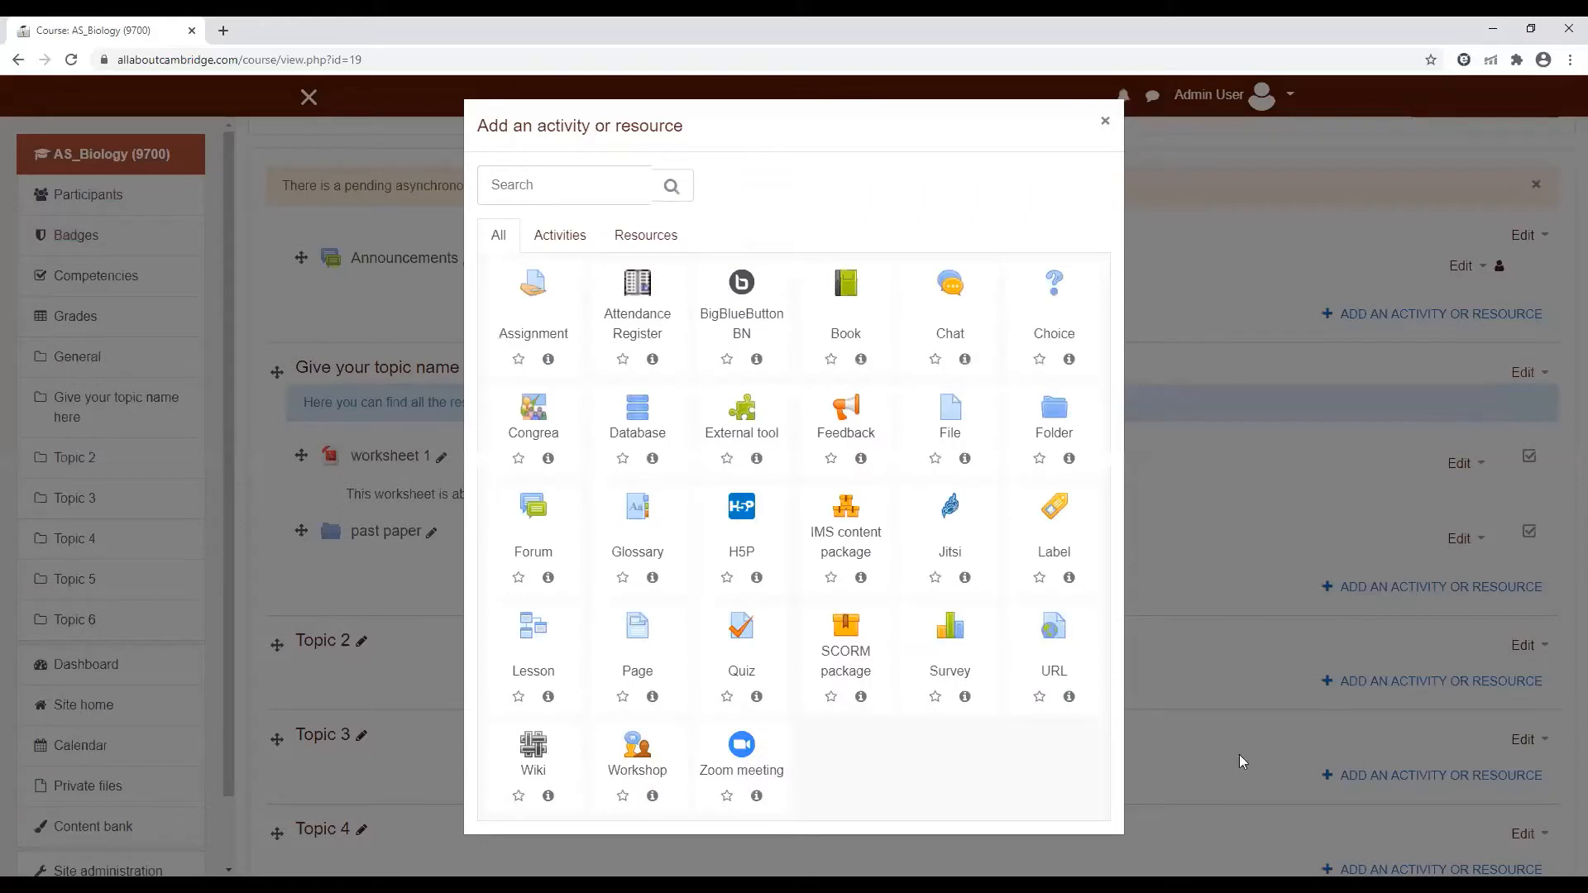
{"action": "left_click", "coordinate": [530, 333]}
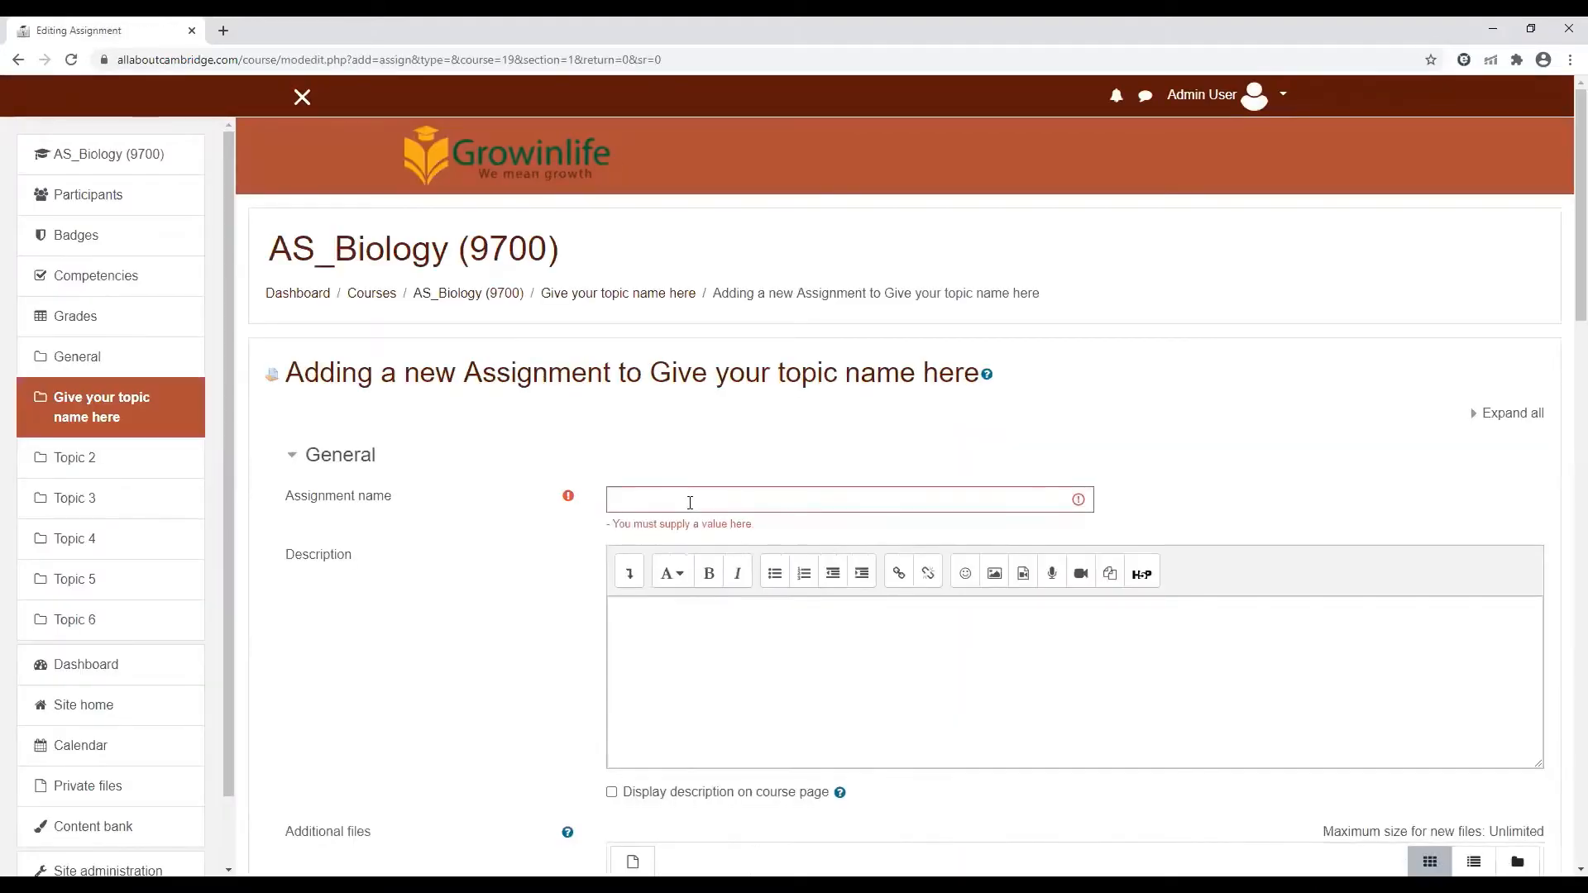
Name the assignment "Weekly test 1"
{"action": "scroll", "coordinate": [687, 506], "scroll_direction": "down", "scroll_amount": 8}
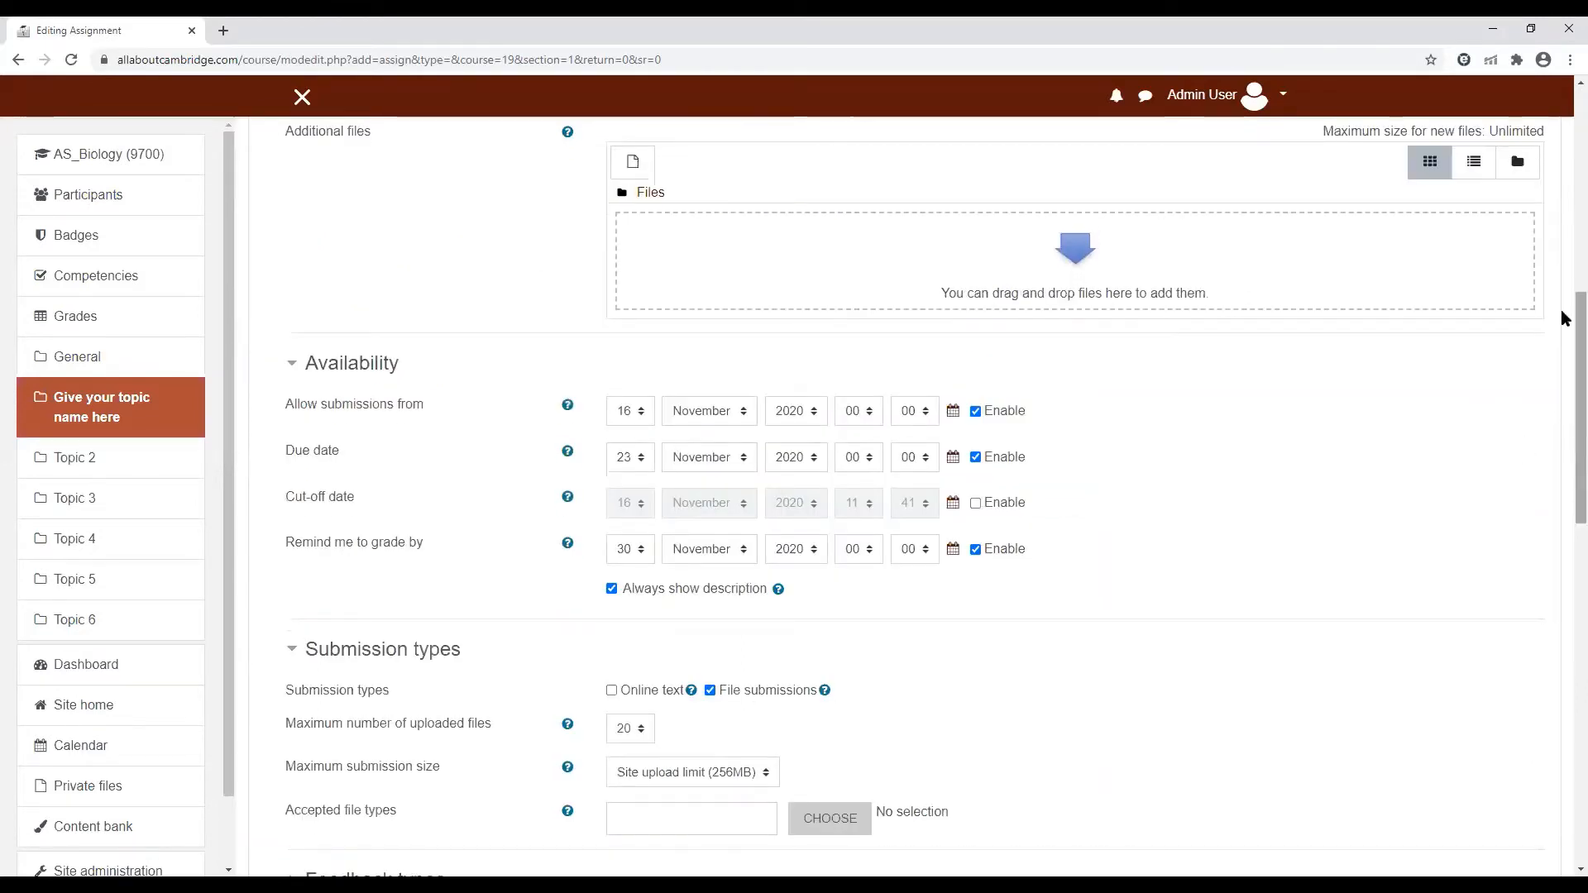
{"action": "left_click_drag", "start_coordinate": [1563, 299], "coordinate": [1563, 164]}
{"action": "left_click", "coordinate": [860, 255]}
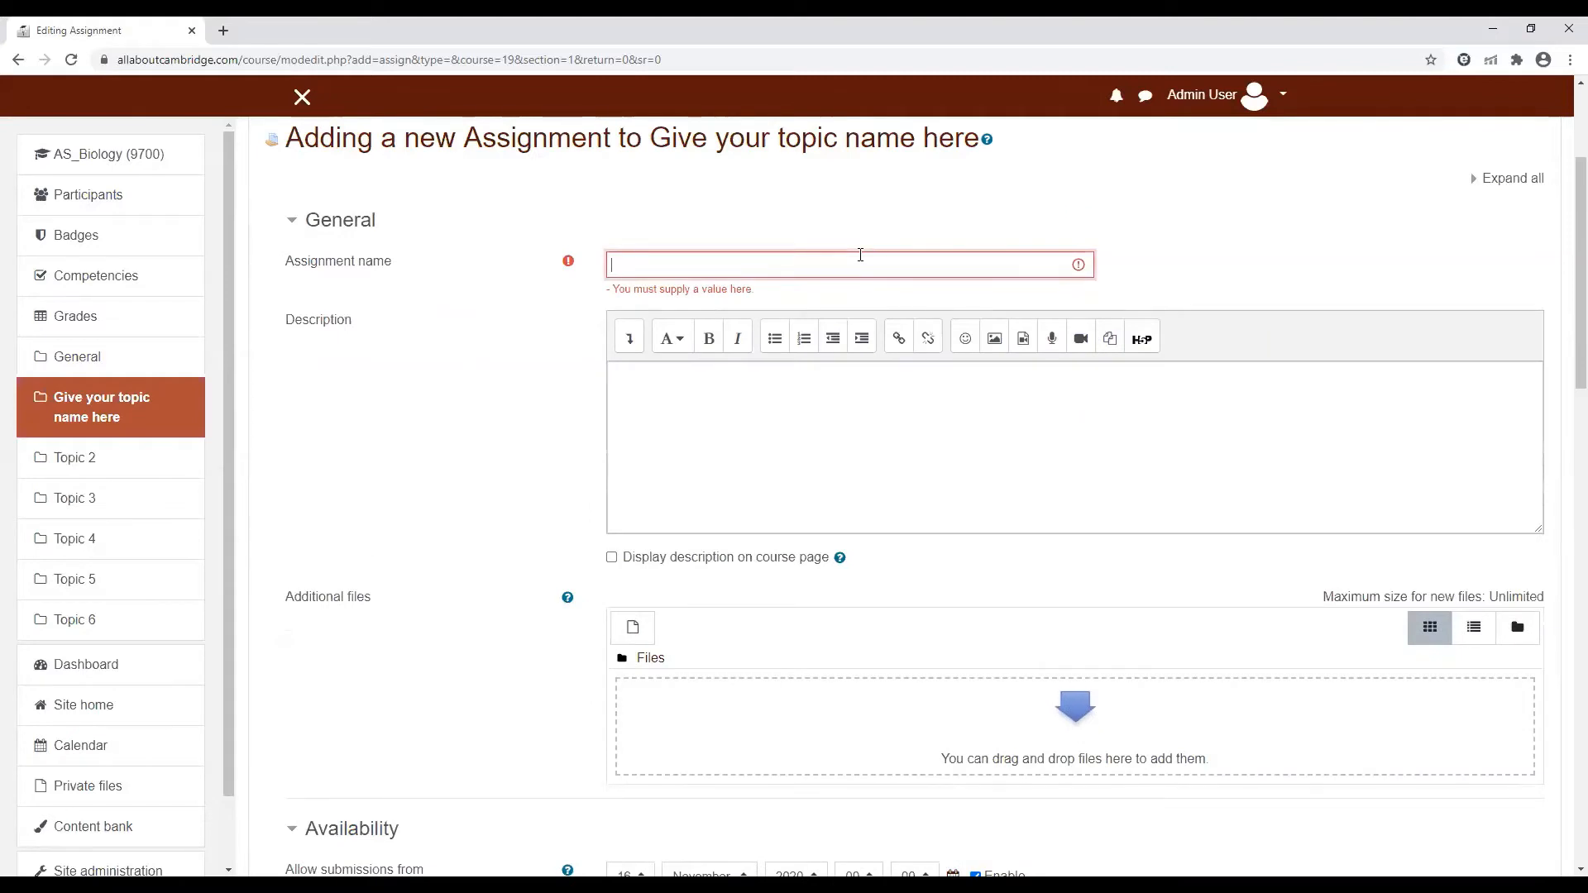
{"action": "type", "text": "Wee"}
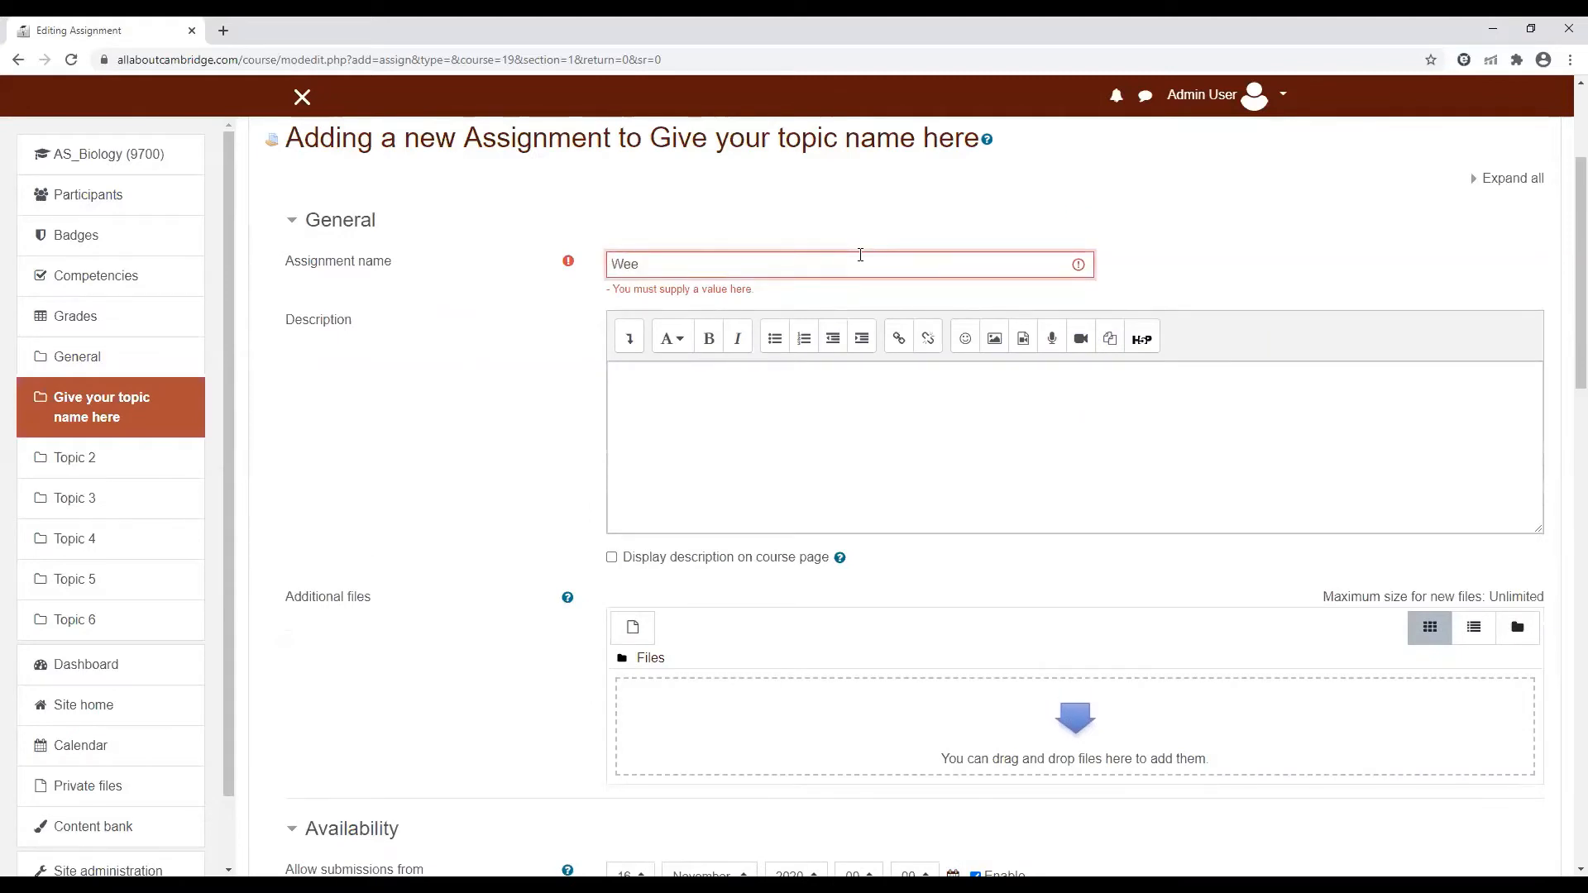
{"action": "type", "text": "kly test 1"}
Enter the description "This is to test your understanding of the concepts taught this week." and have it displayed on the course page
{"action": "left_click", "coordinate": [850, 446]}
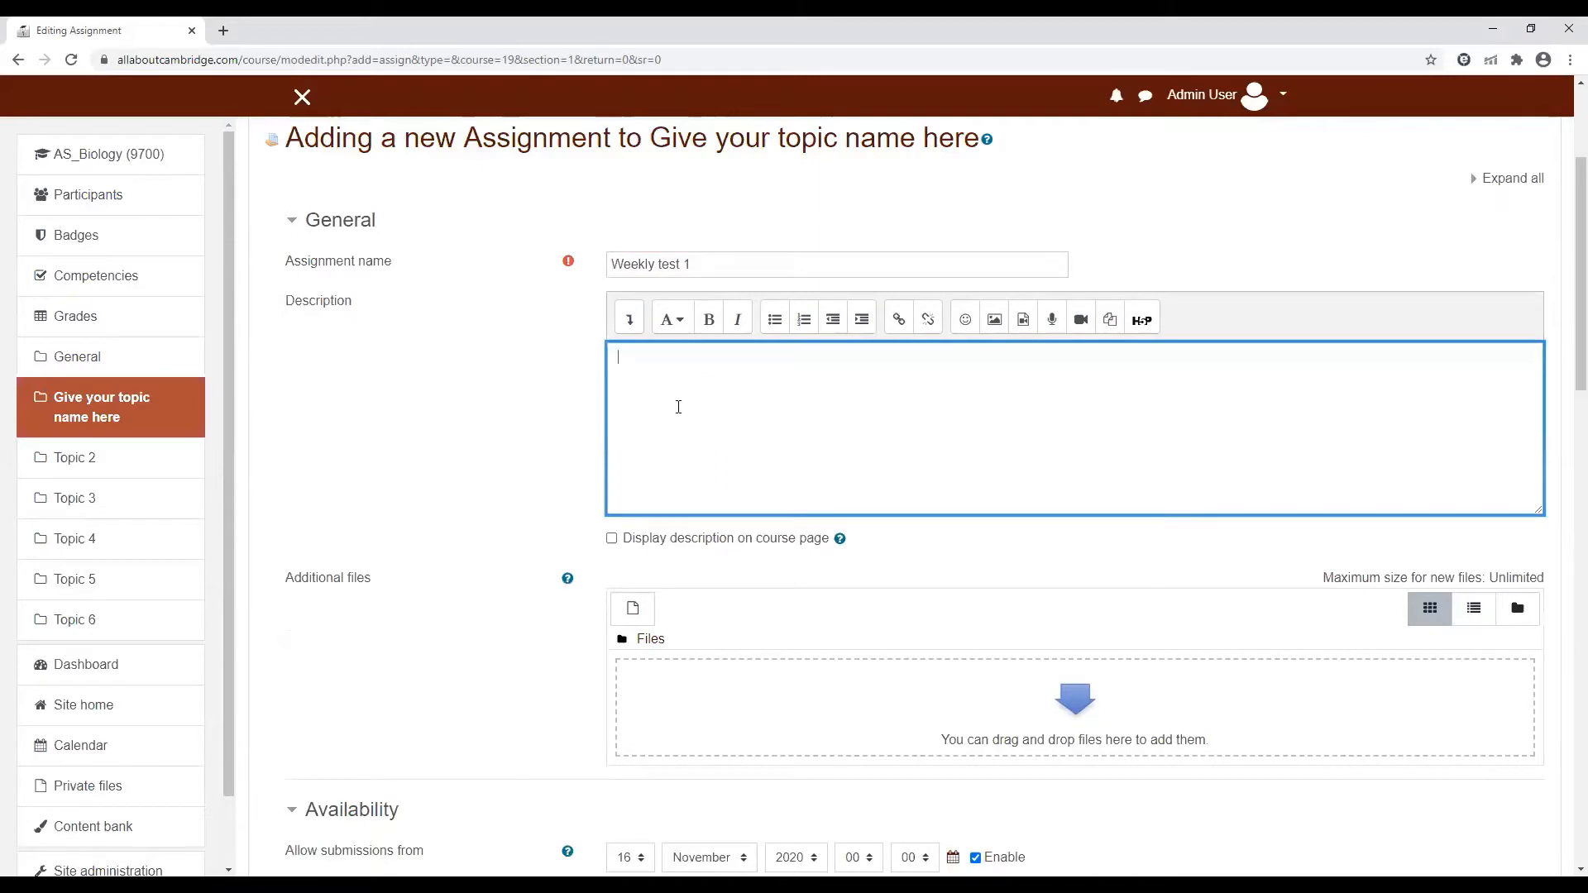
{"action": "type", "text": "This is to tesdt your understanding of th"}
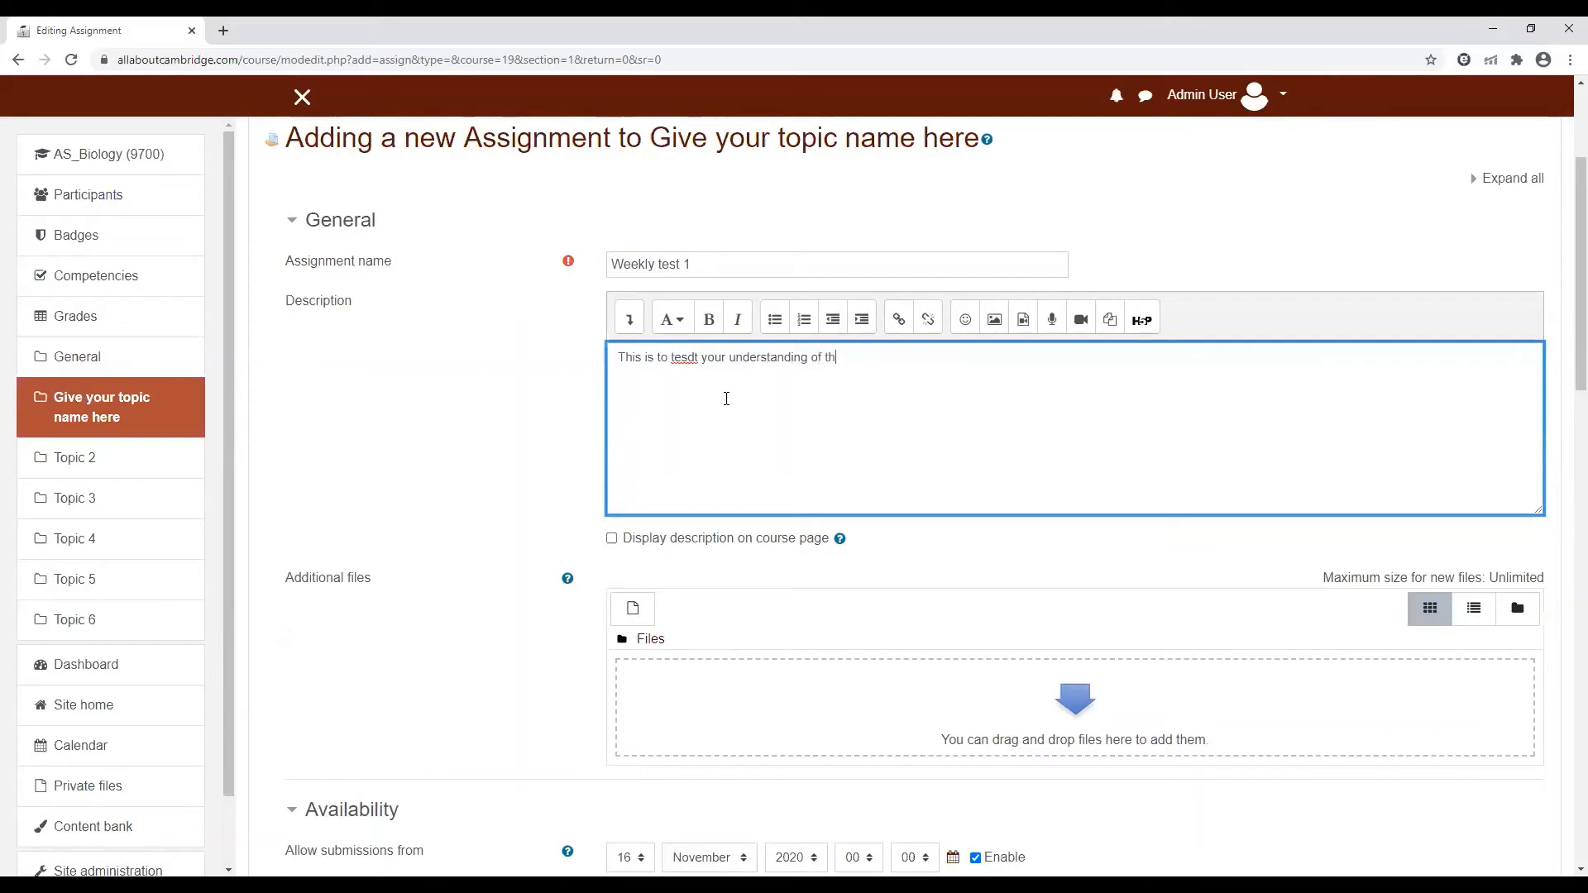
{"action": "type", "text": "e concepts taught this week"}
{"action": "key", "text": "BackSpace"}
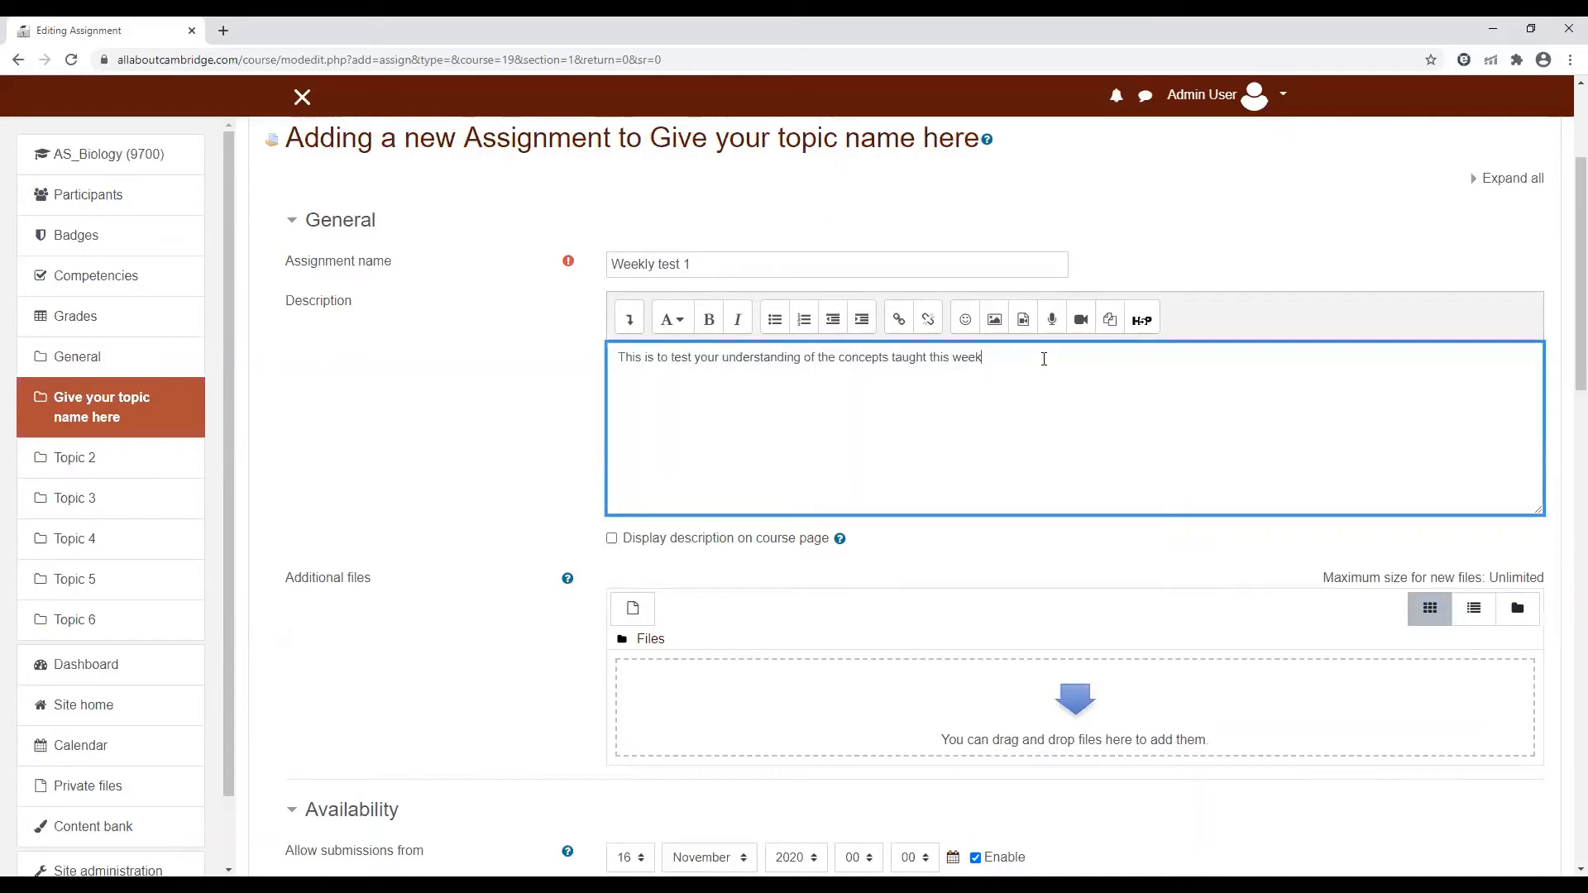
{"action": "scroll", "coordinate": [1044, 359], "scroll_direction": "down", "scroll_amount": 1}
{"action": "scroll", "coordinate": [741, 439], "scroll_direction": "up", "scroll_amount": 2}
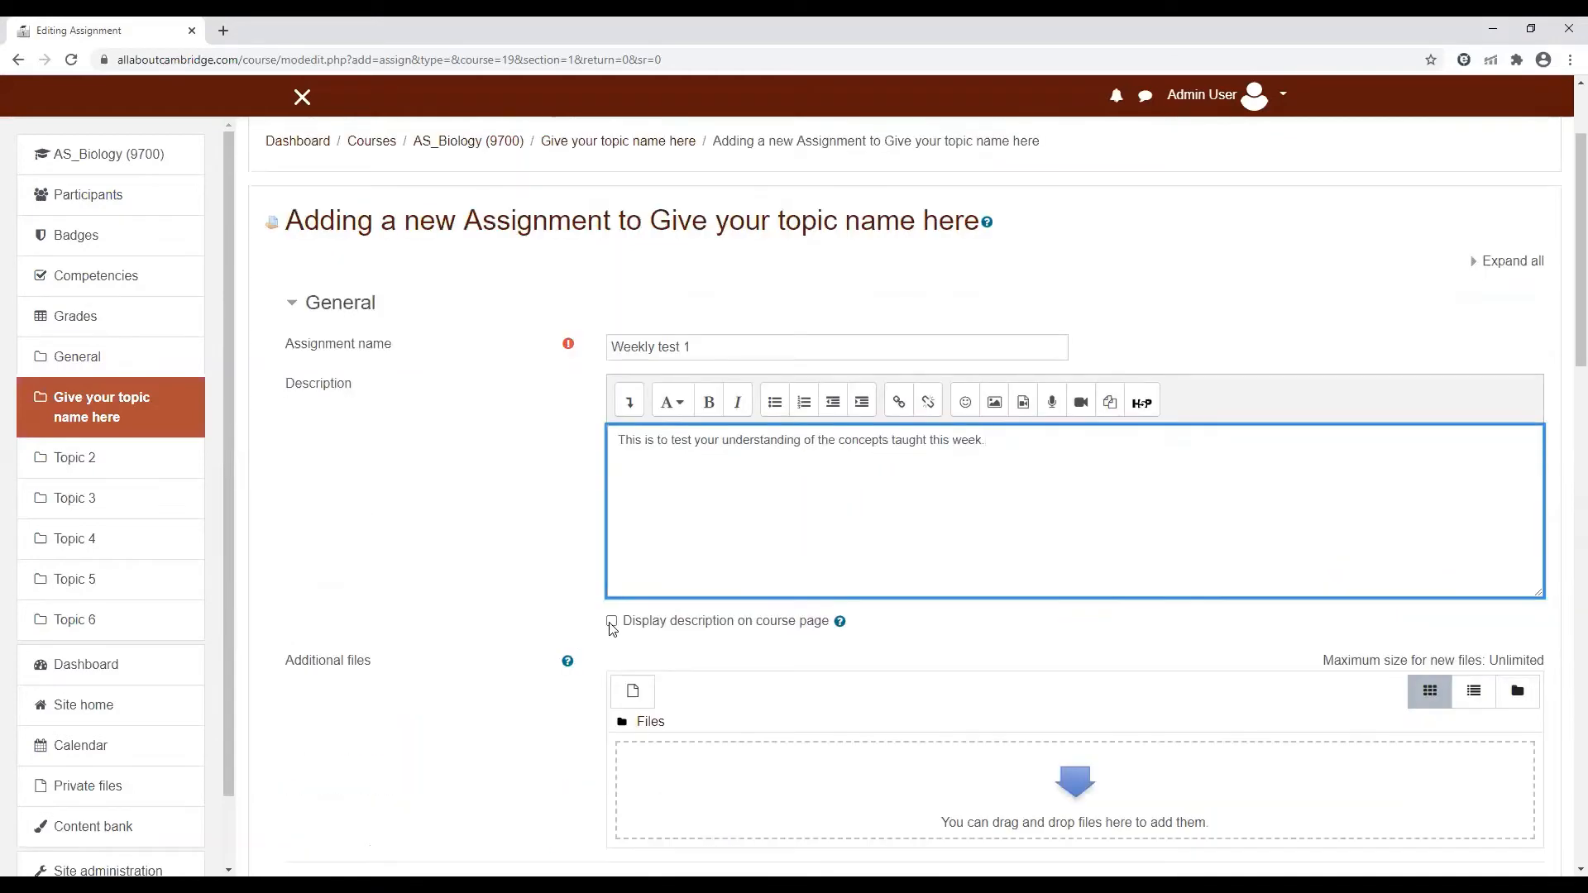
{"action": "left_click", "coordinate": [612, 621]}
Add Summarising.pdf from the computer to the assignment's additional files
{"action": "left_click_drag", "start_coordinate": [1563, 348], "coordinate": [1566, 474]}
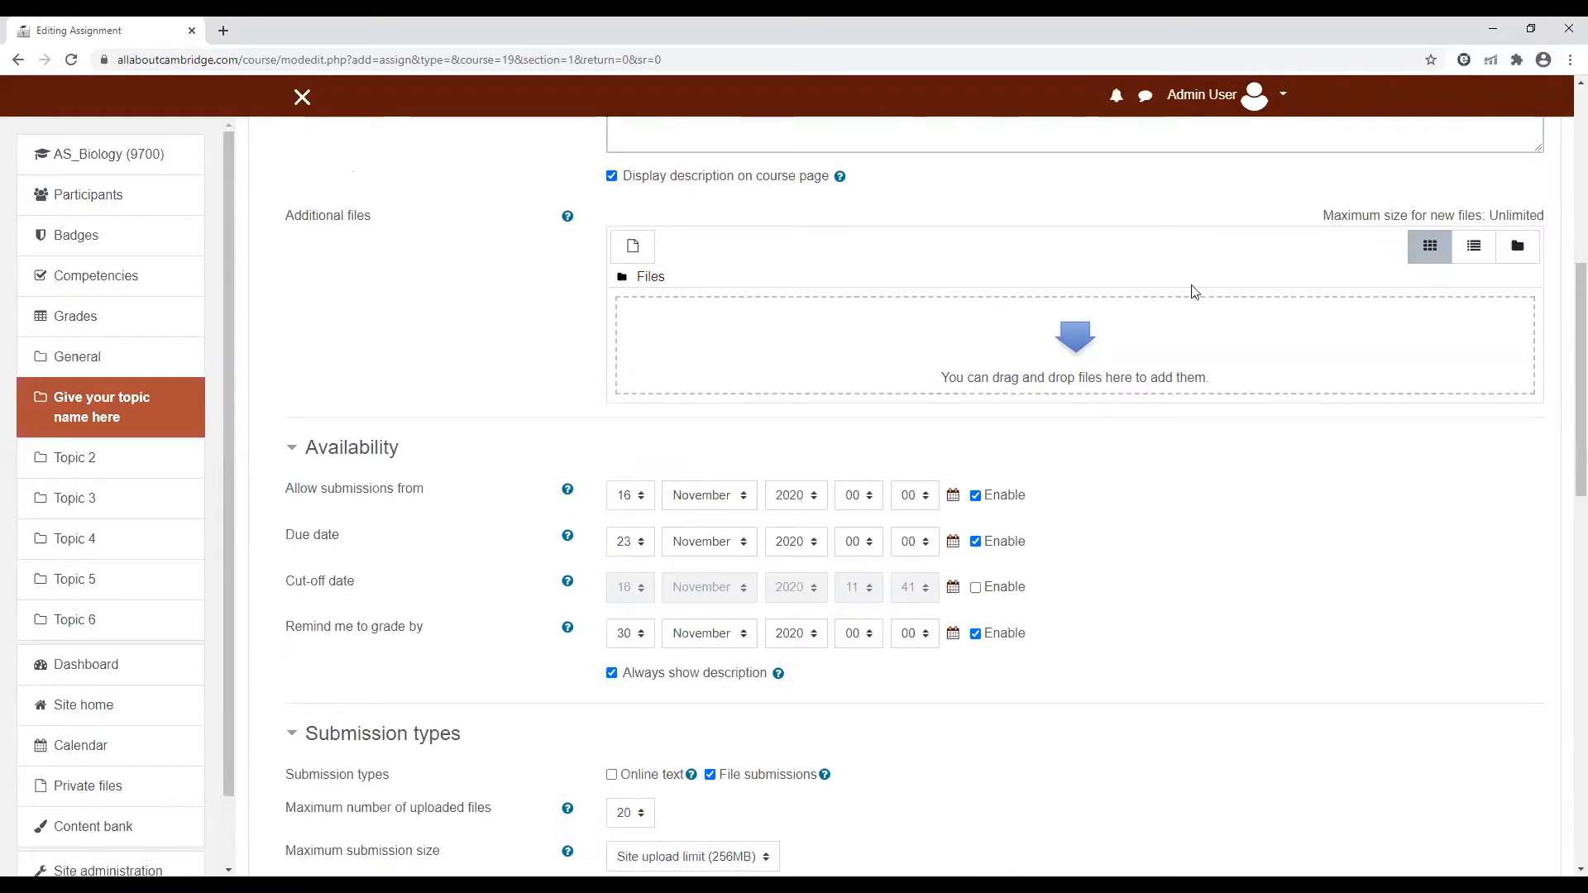
{"action": "left_click", "coordinate": [1531, 29]}
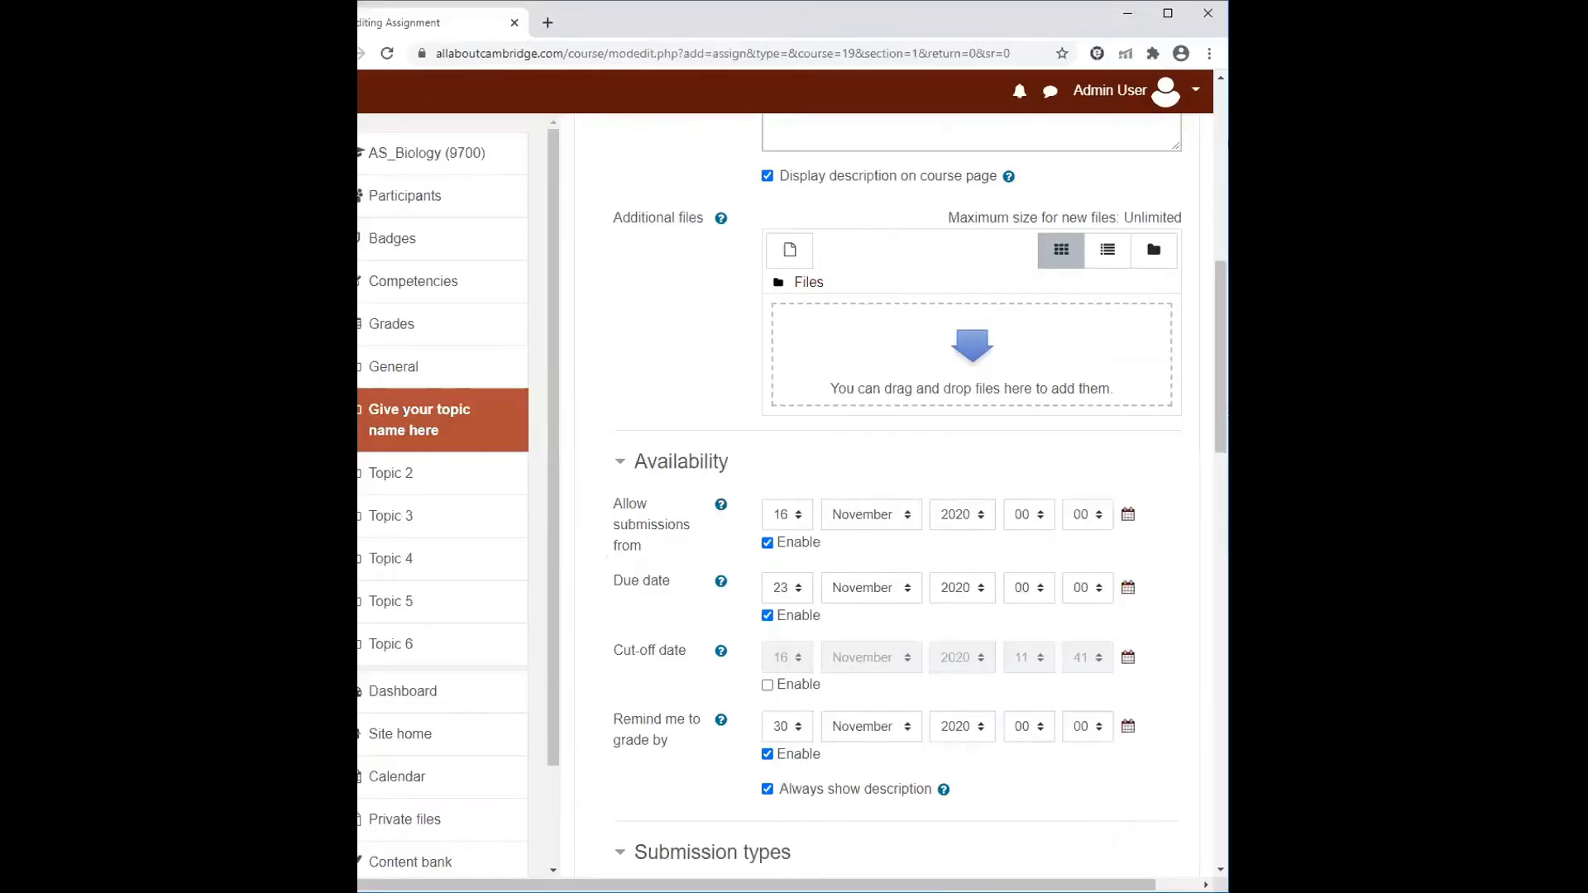
{"action": "key", "text": "alt+Tab"}
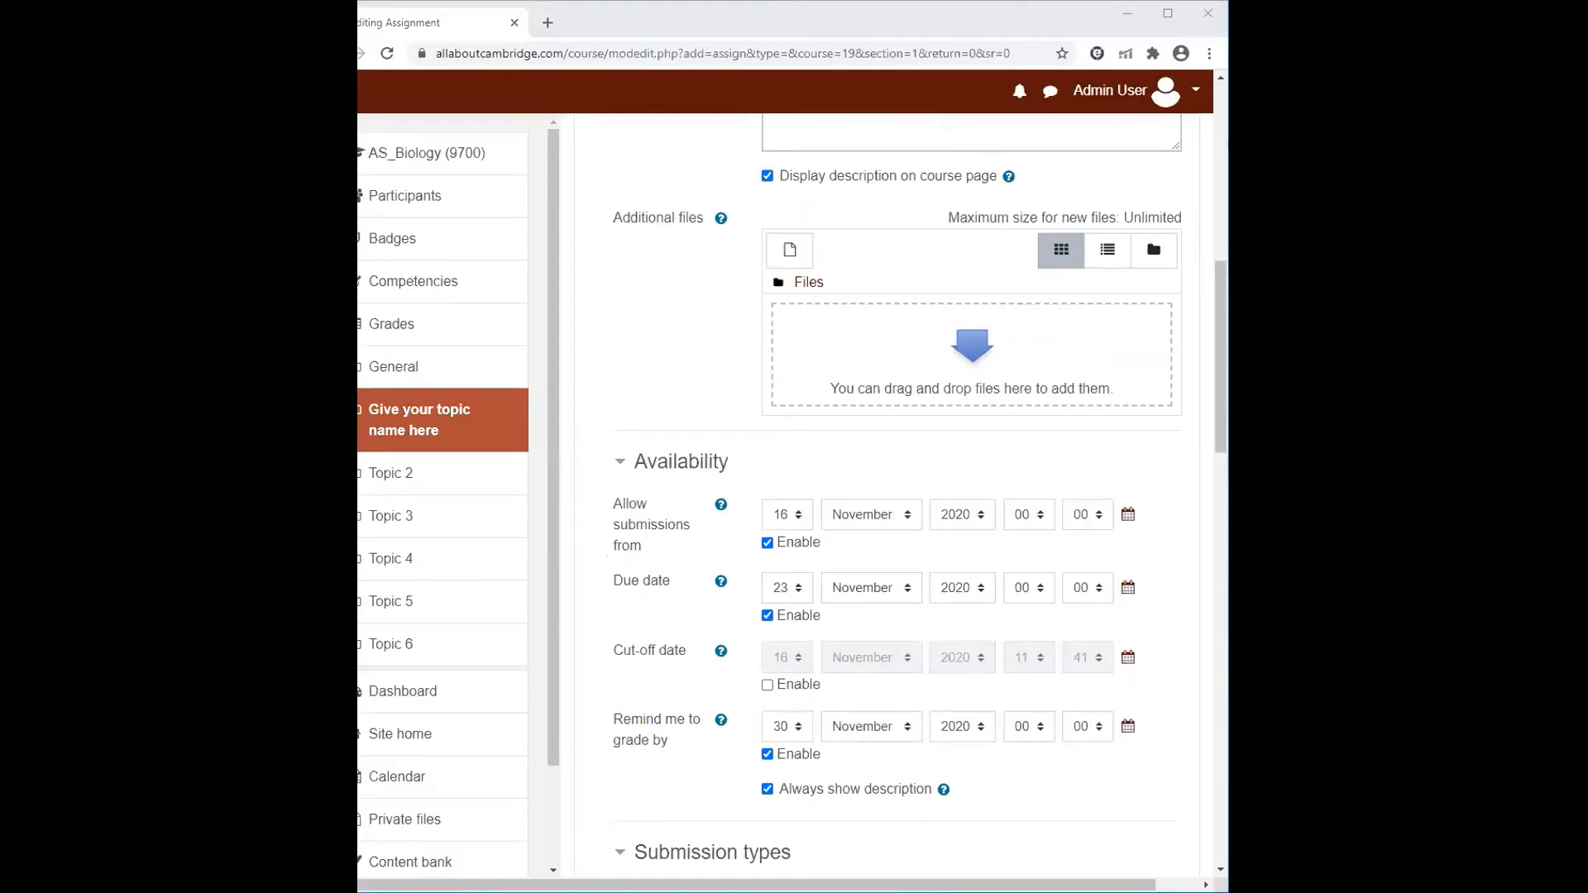
{"action": "left_click_drag", "start_coordinate": [1323, 355], "coordinate": [971, 355]}
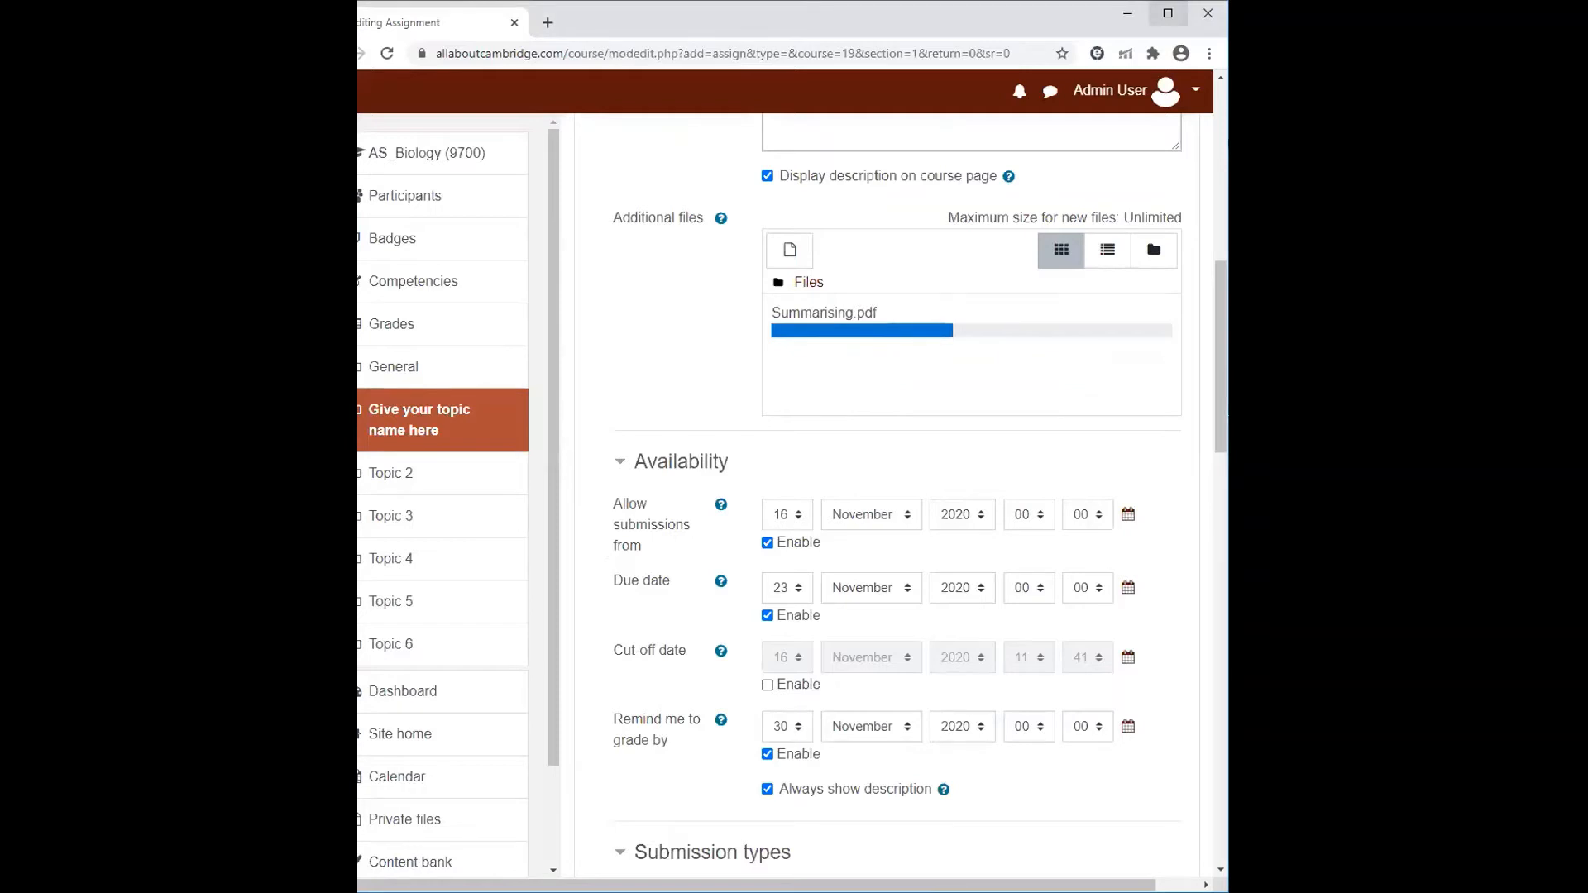
{"action": "left_click", "coordinate": [1167, 13]}
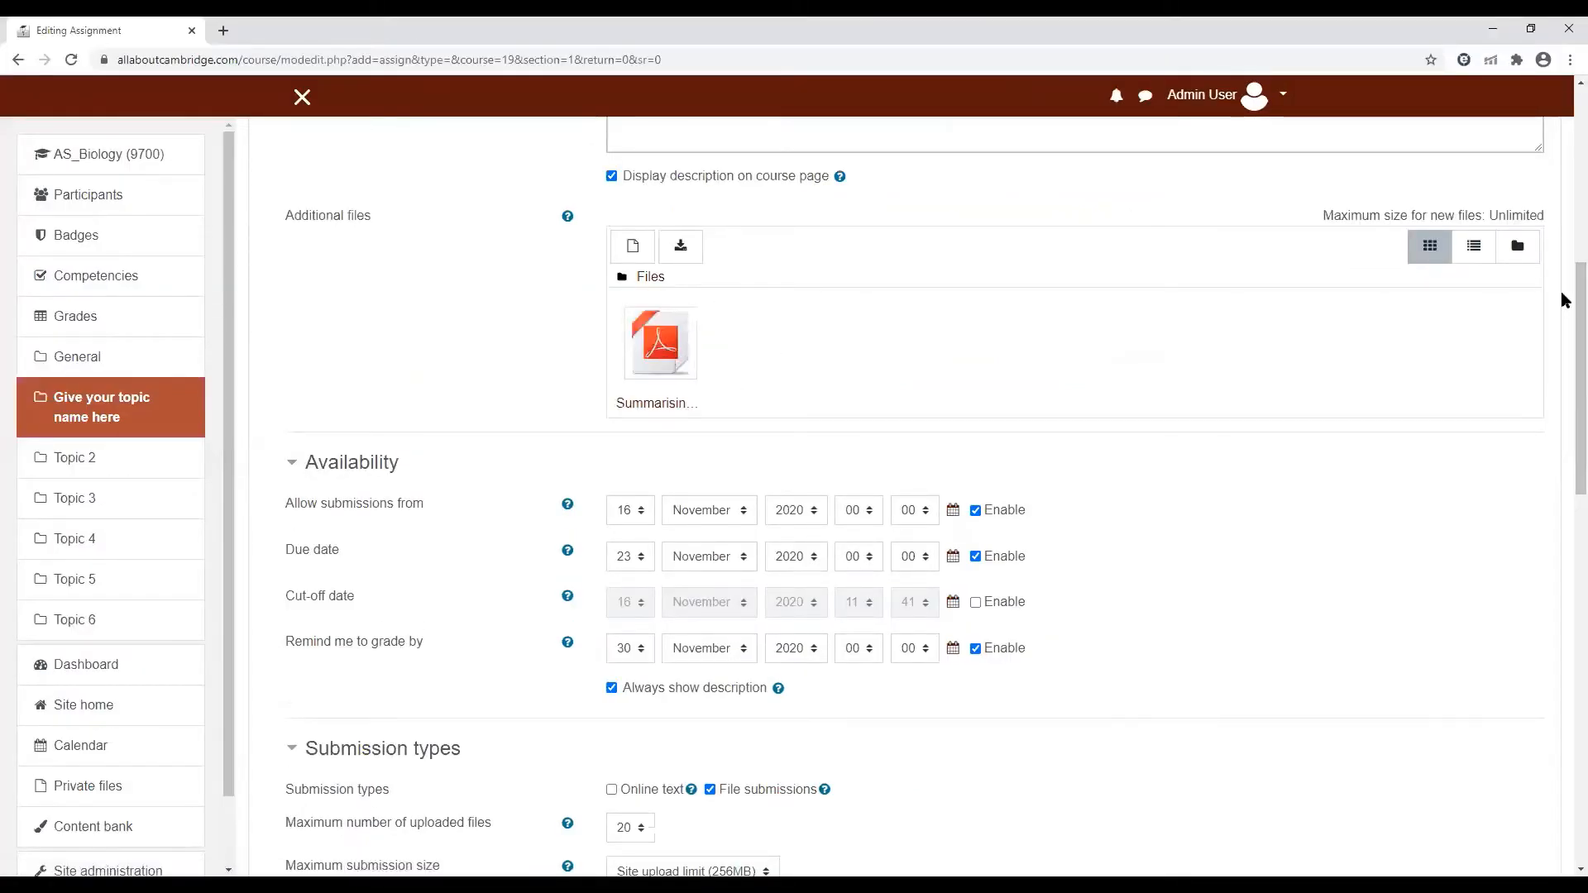
Allow submissions from 17 November 2020, keeping the start time at 00:00
{"action": "scroll", "coordinate": [1561, 302], "scroll_direction": "down", "scroll_amount": 2}
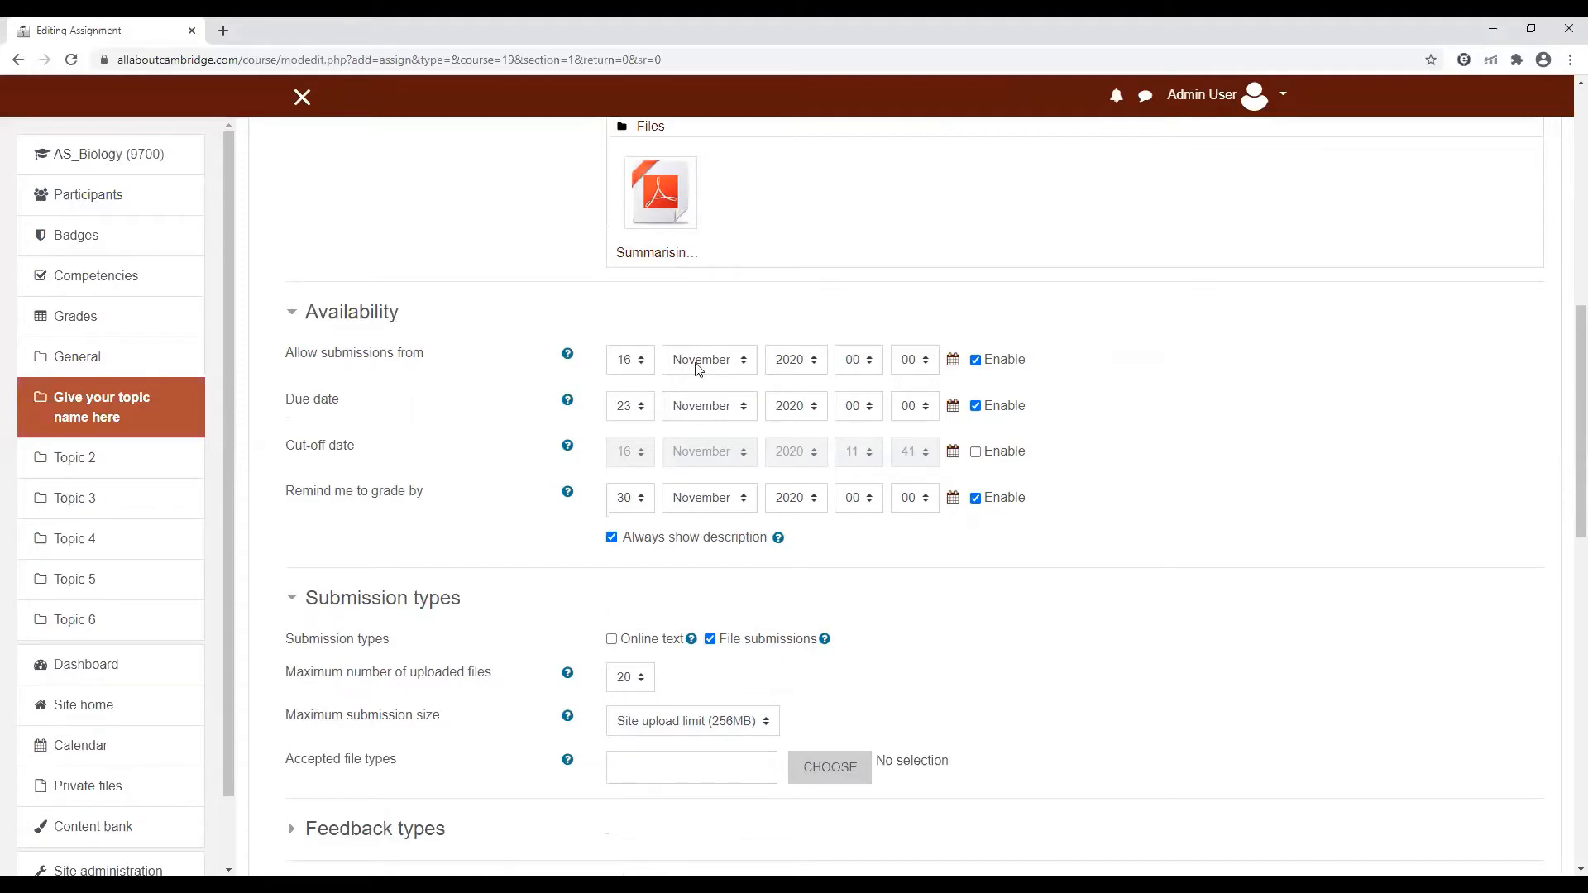
{"action": "left_click", "coordinate": [638, 361]}
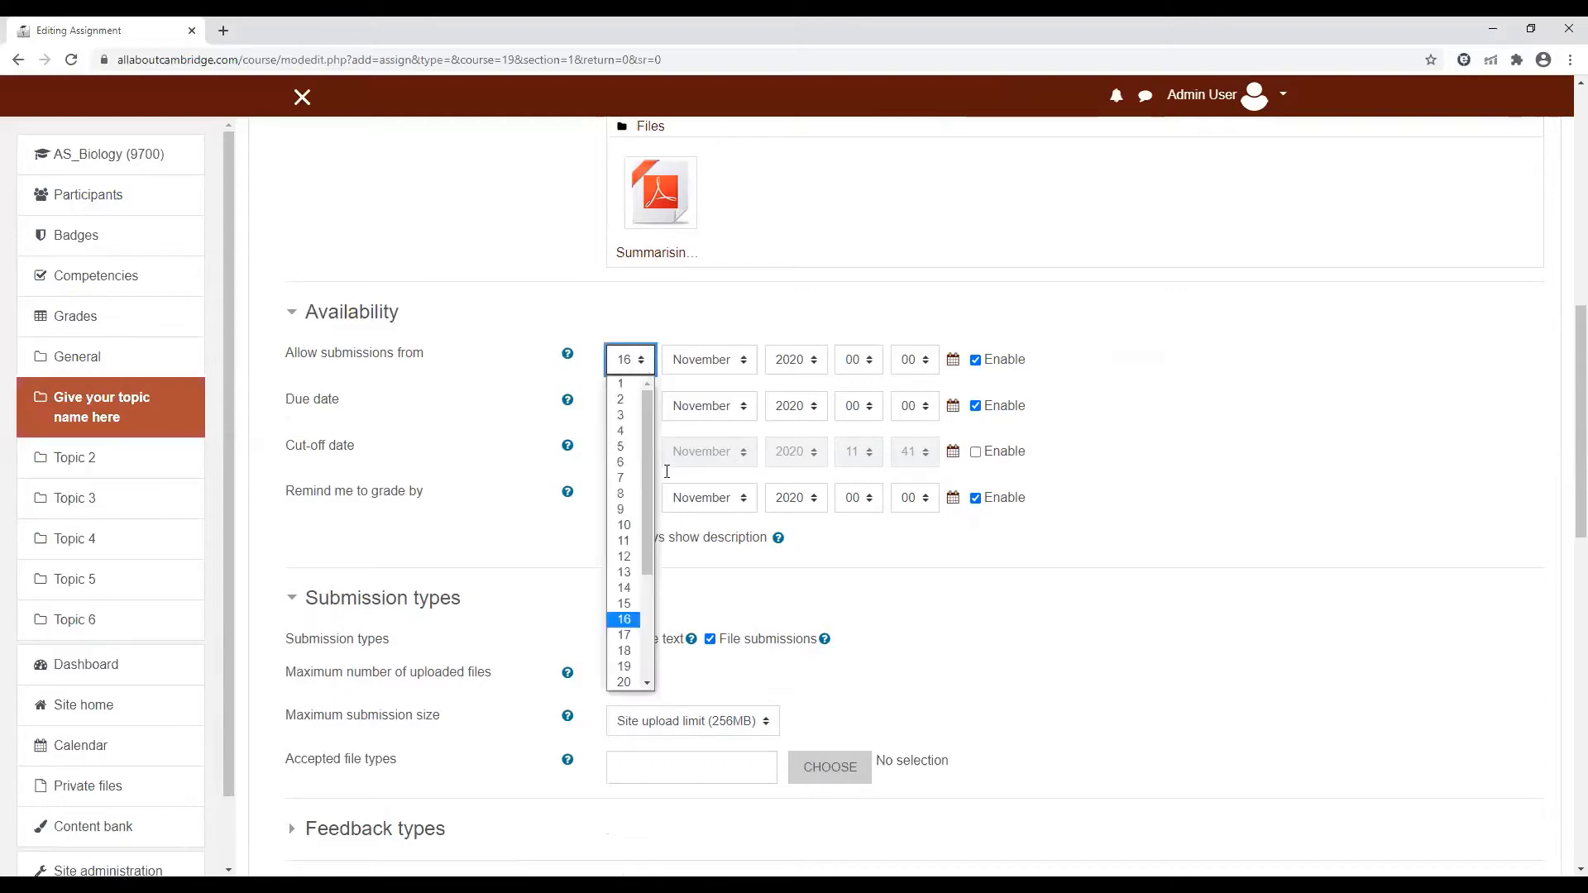
{"action": "left_click", "coordinate": [625, 638]}
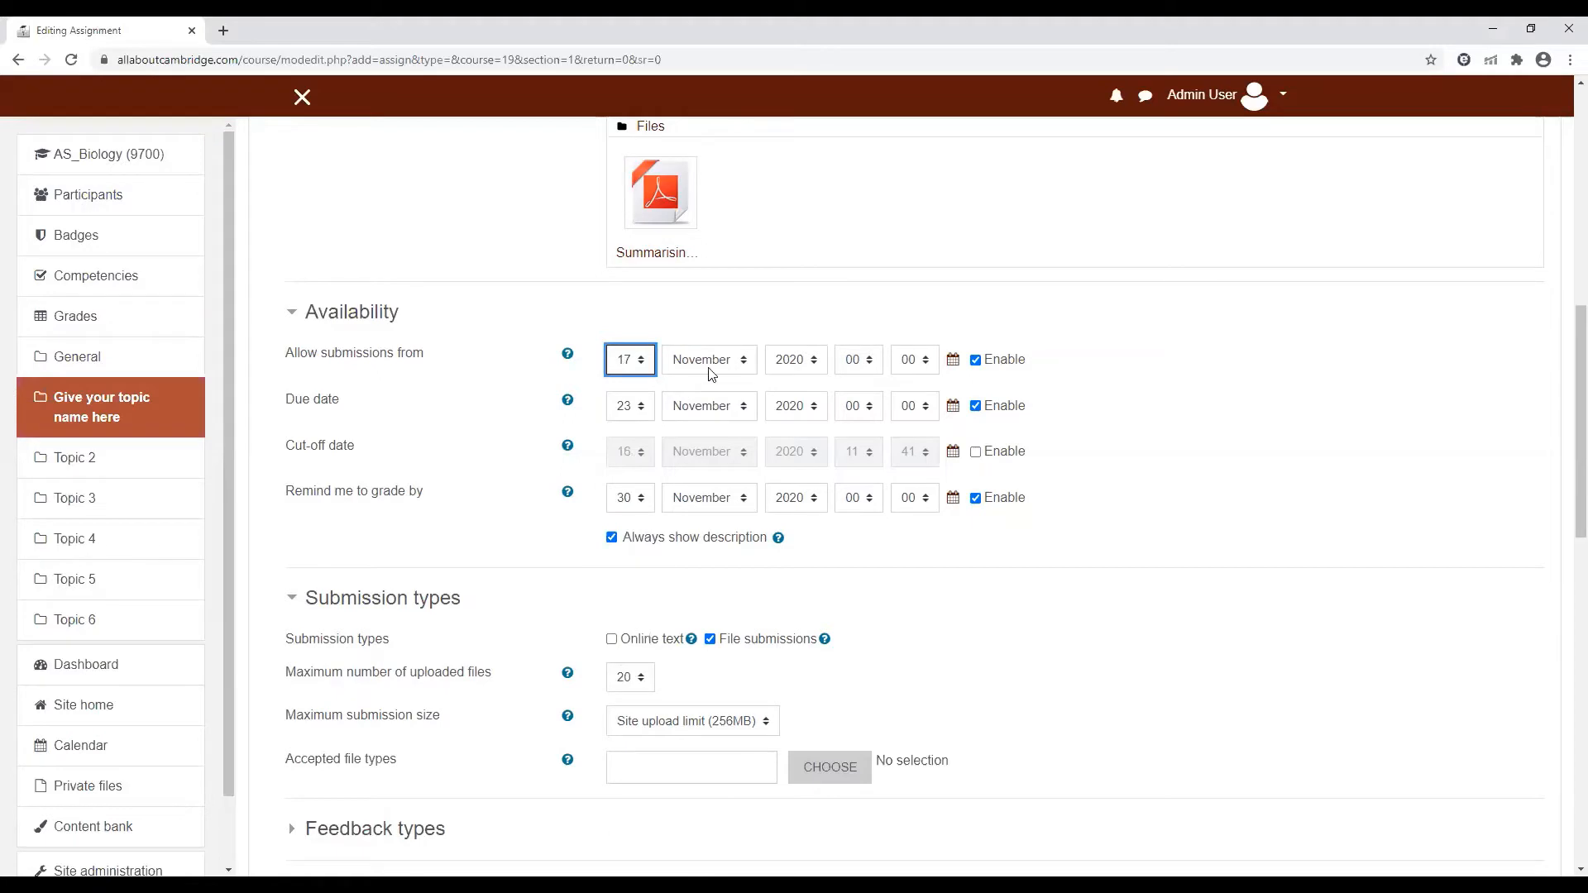
{"action": "left_click", "coordinate": [872, 361]}
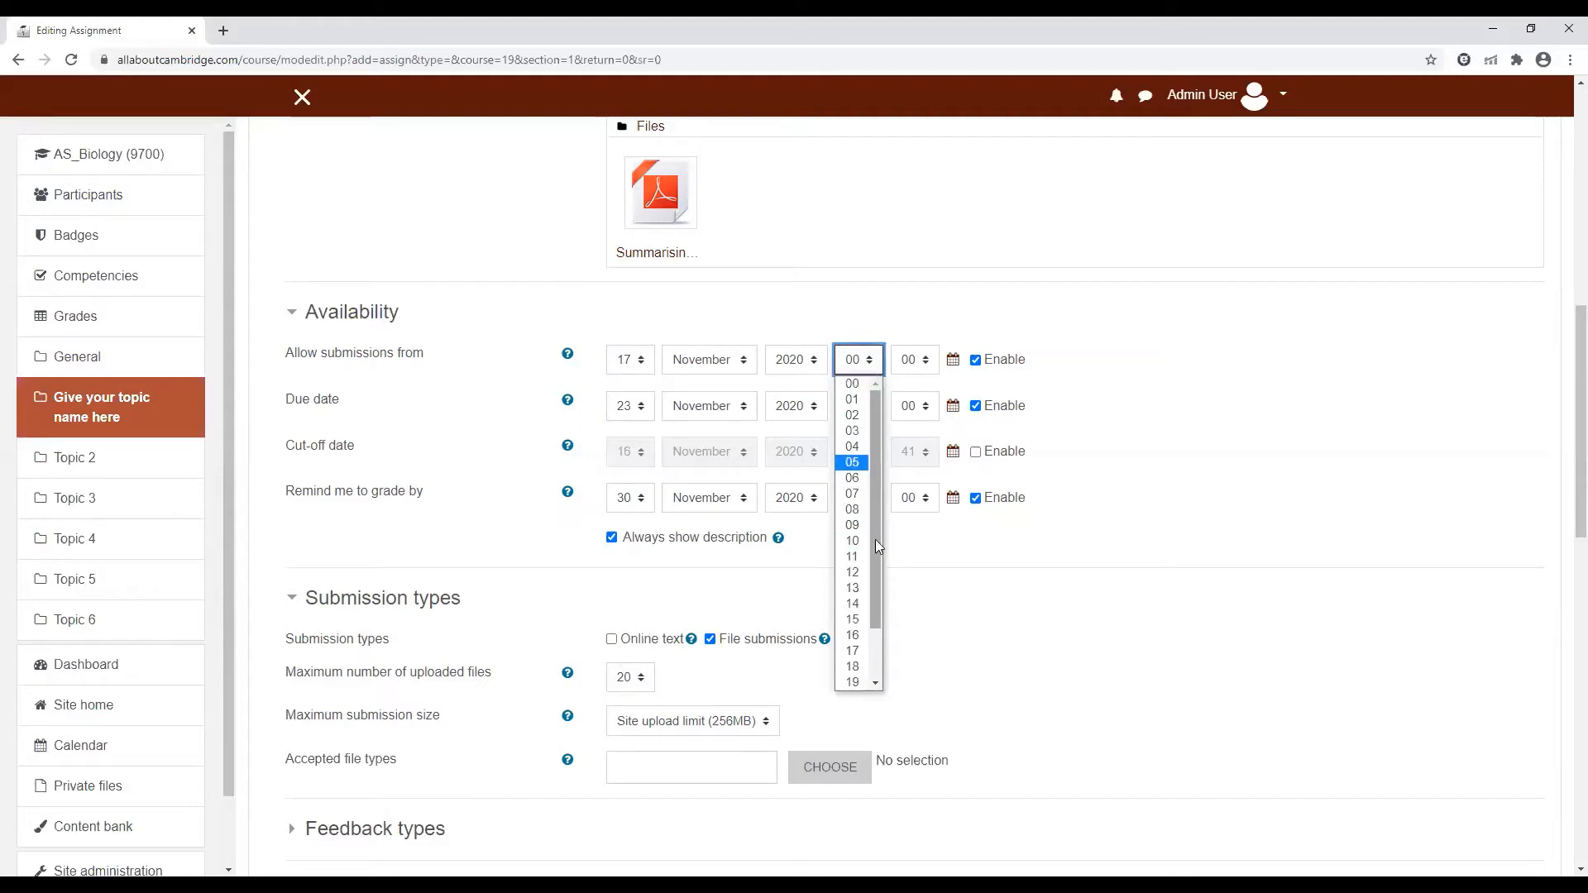
{"action": "scroll", "coordinate": [874, 539], "scroll_direction": "down", "scroll_amount": 2}
{"action": "scroll", "coordinate": [876, 404], "scroll_direction": "up", "scroll_amount": 2}
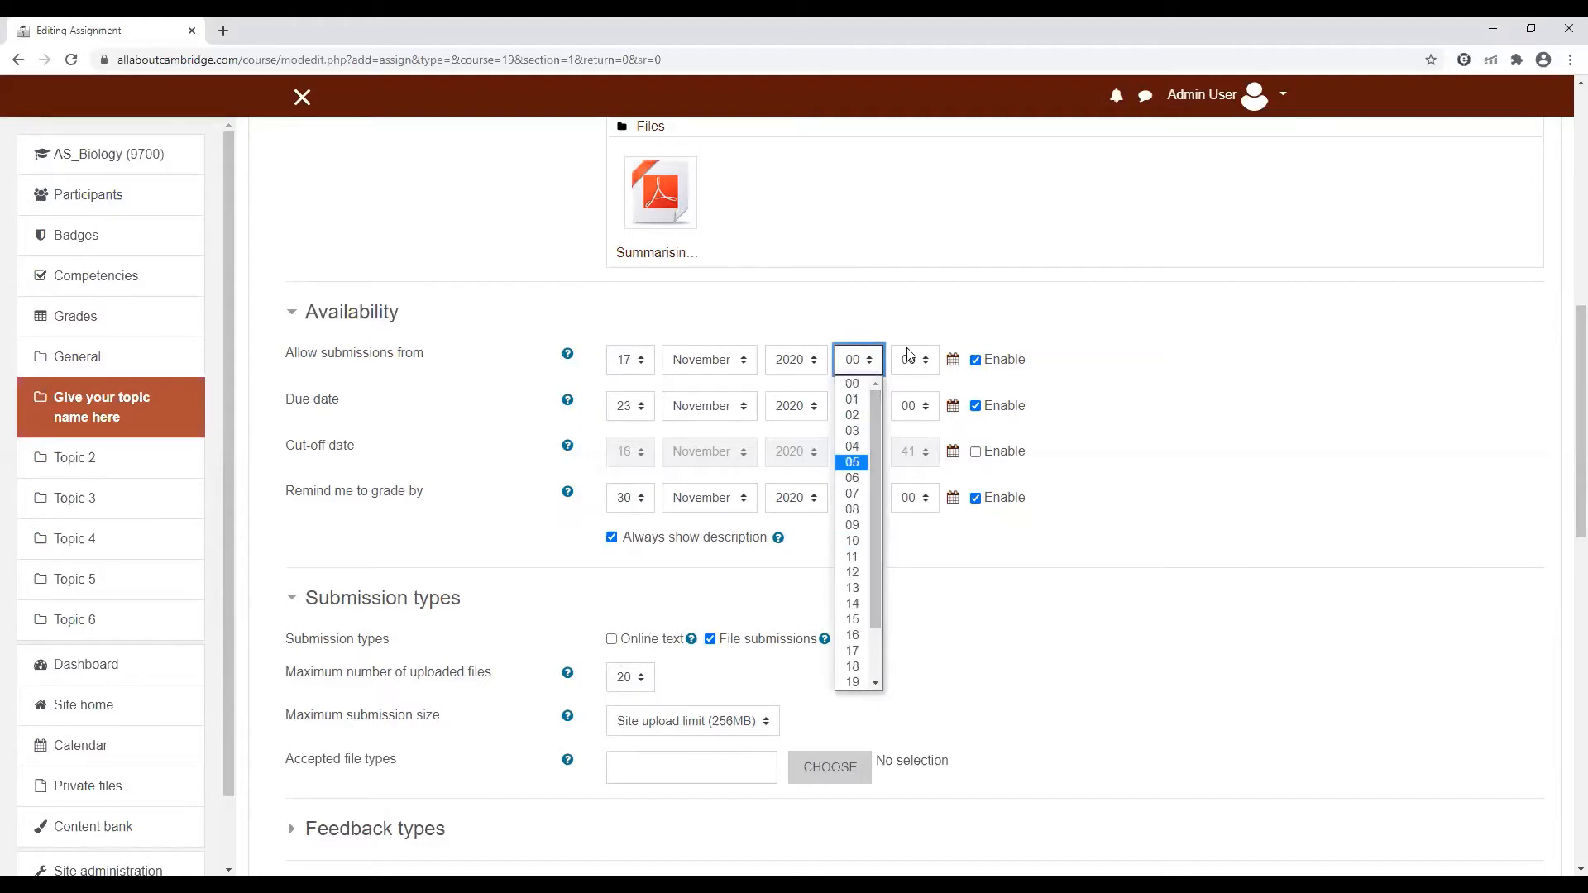
{"action": "left_click", "coordinate": [932, 367]}
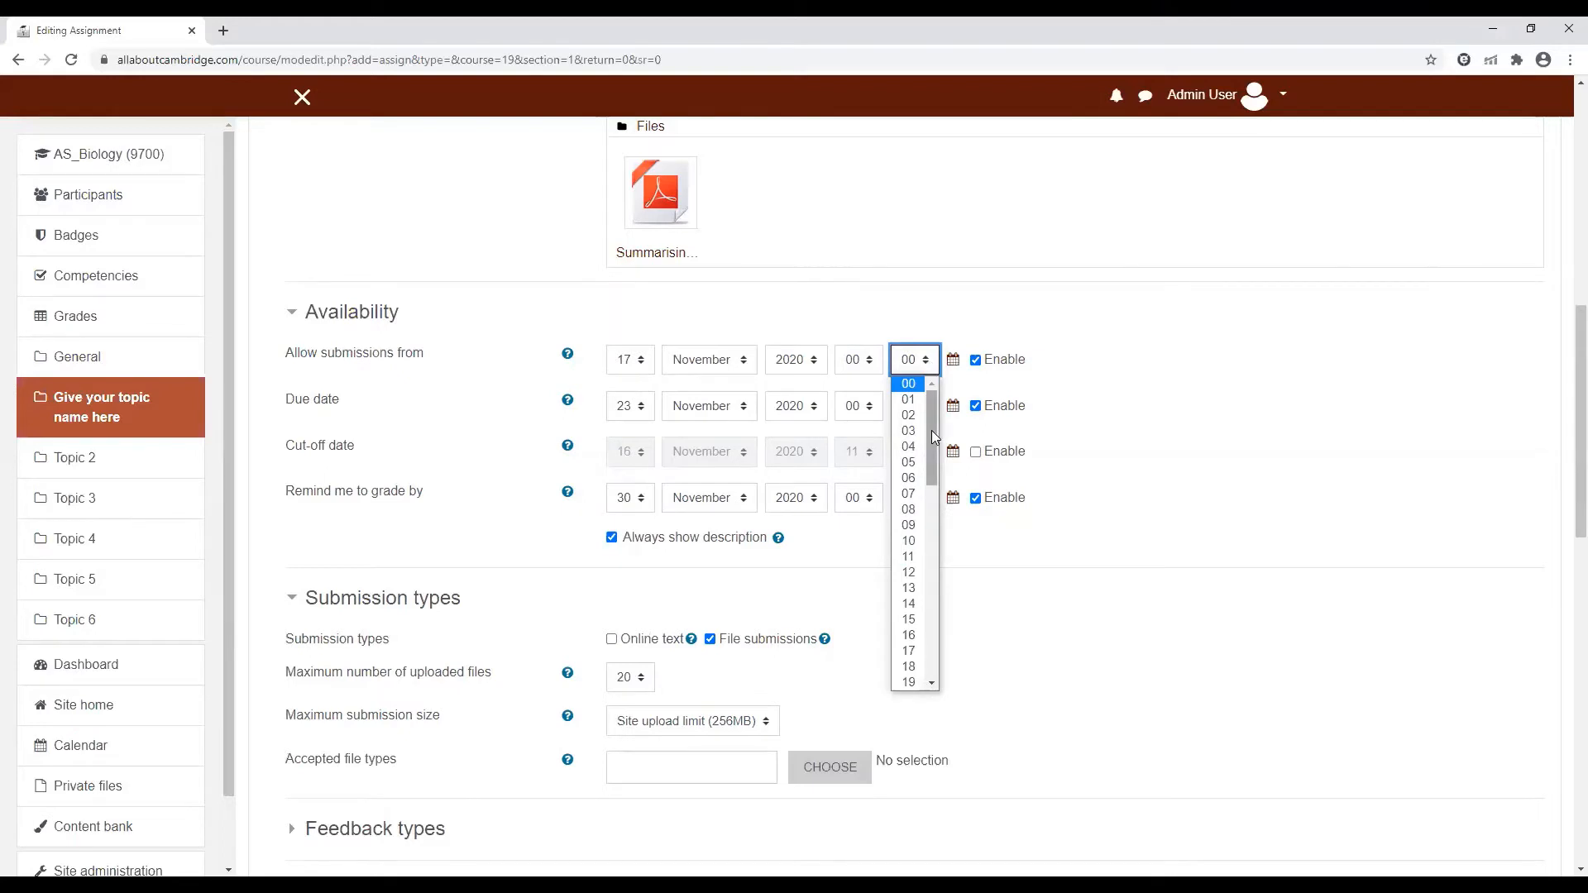
{"action": "left_click_drag", "start_coordinate": [931, 431], "coordinate": [932, 503]}
{"action": "left_click", "coordinate": [1142, 345]}
{"action": "left_click", "coordinate": [1028, 575]}
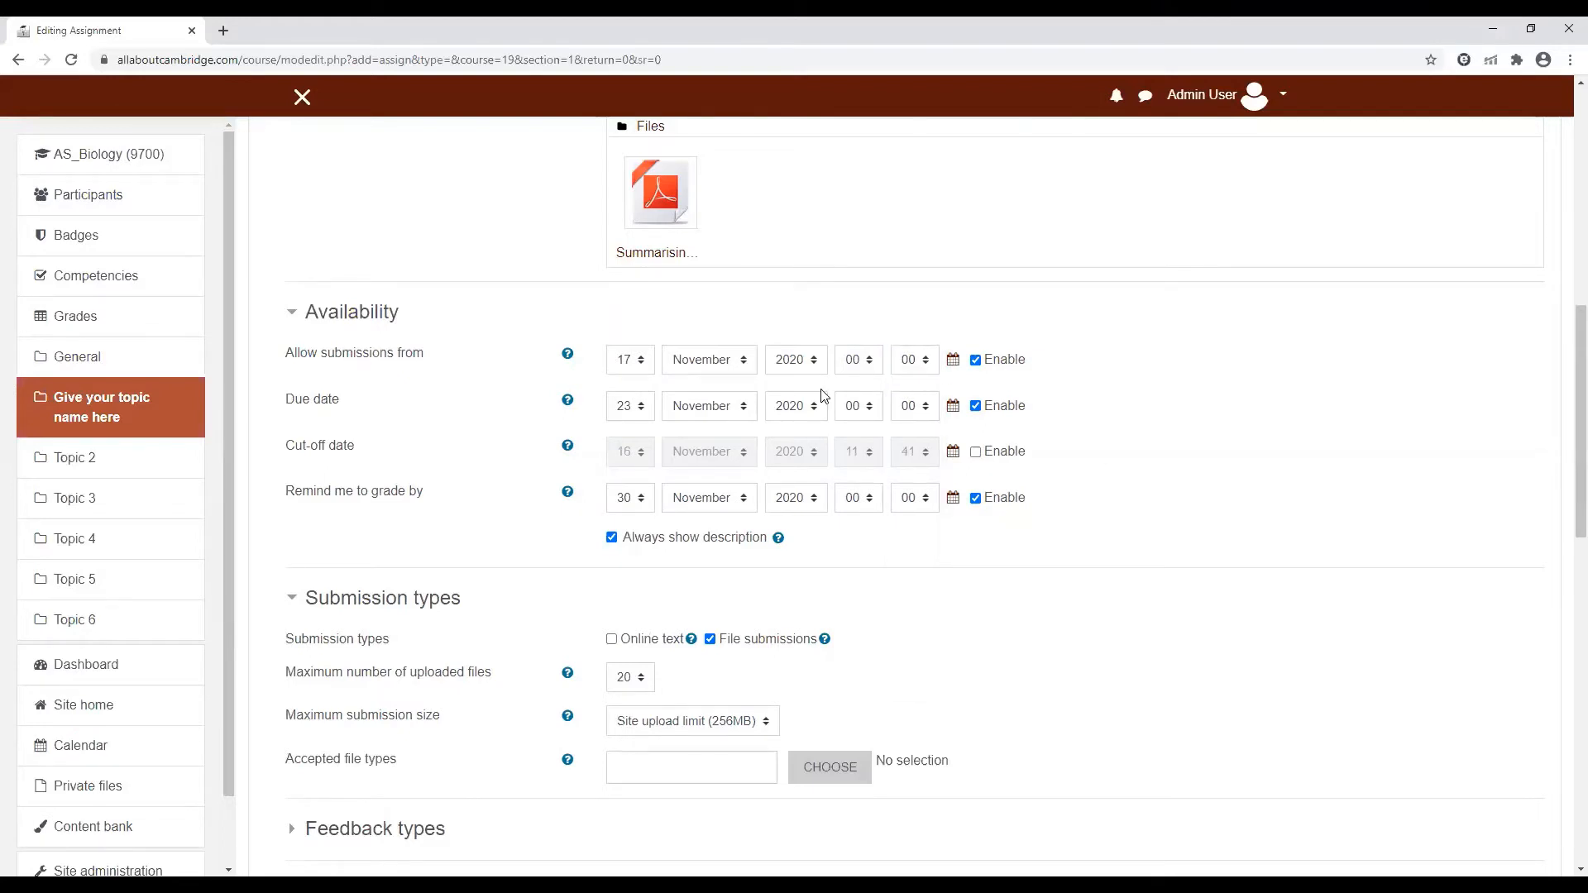
Set the assignment's due date to 20 November 2020 at 10:00
{"action": "left_click", "coordinate": [643, 407]}
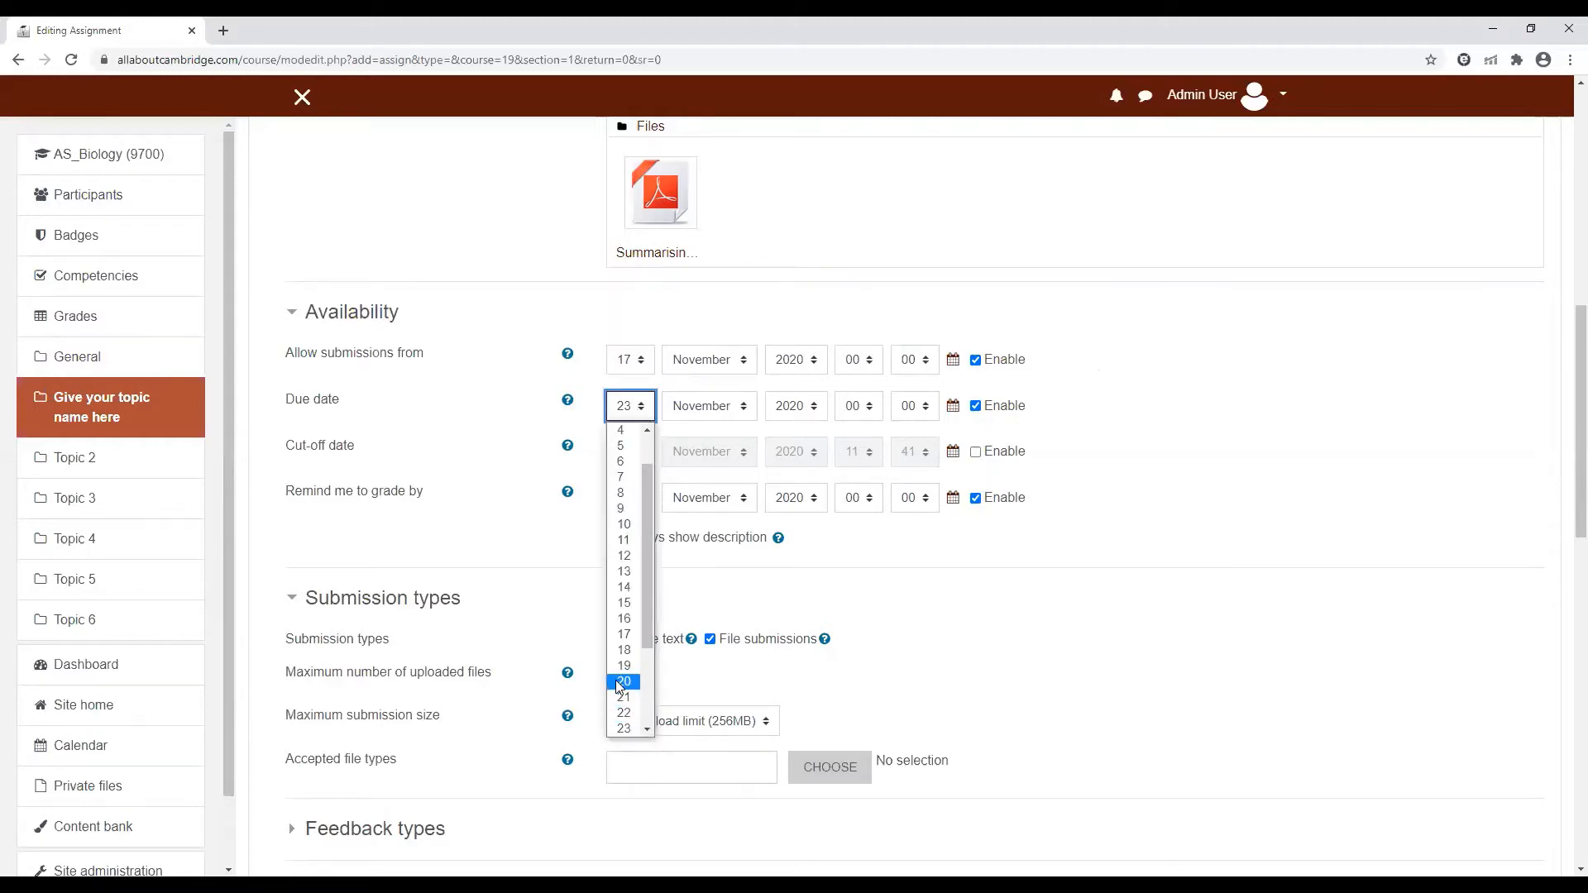
{"action": "left_click", "coordinate": [615, 680]}
{"action": "left_click", "coordinate": [870, 412]}
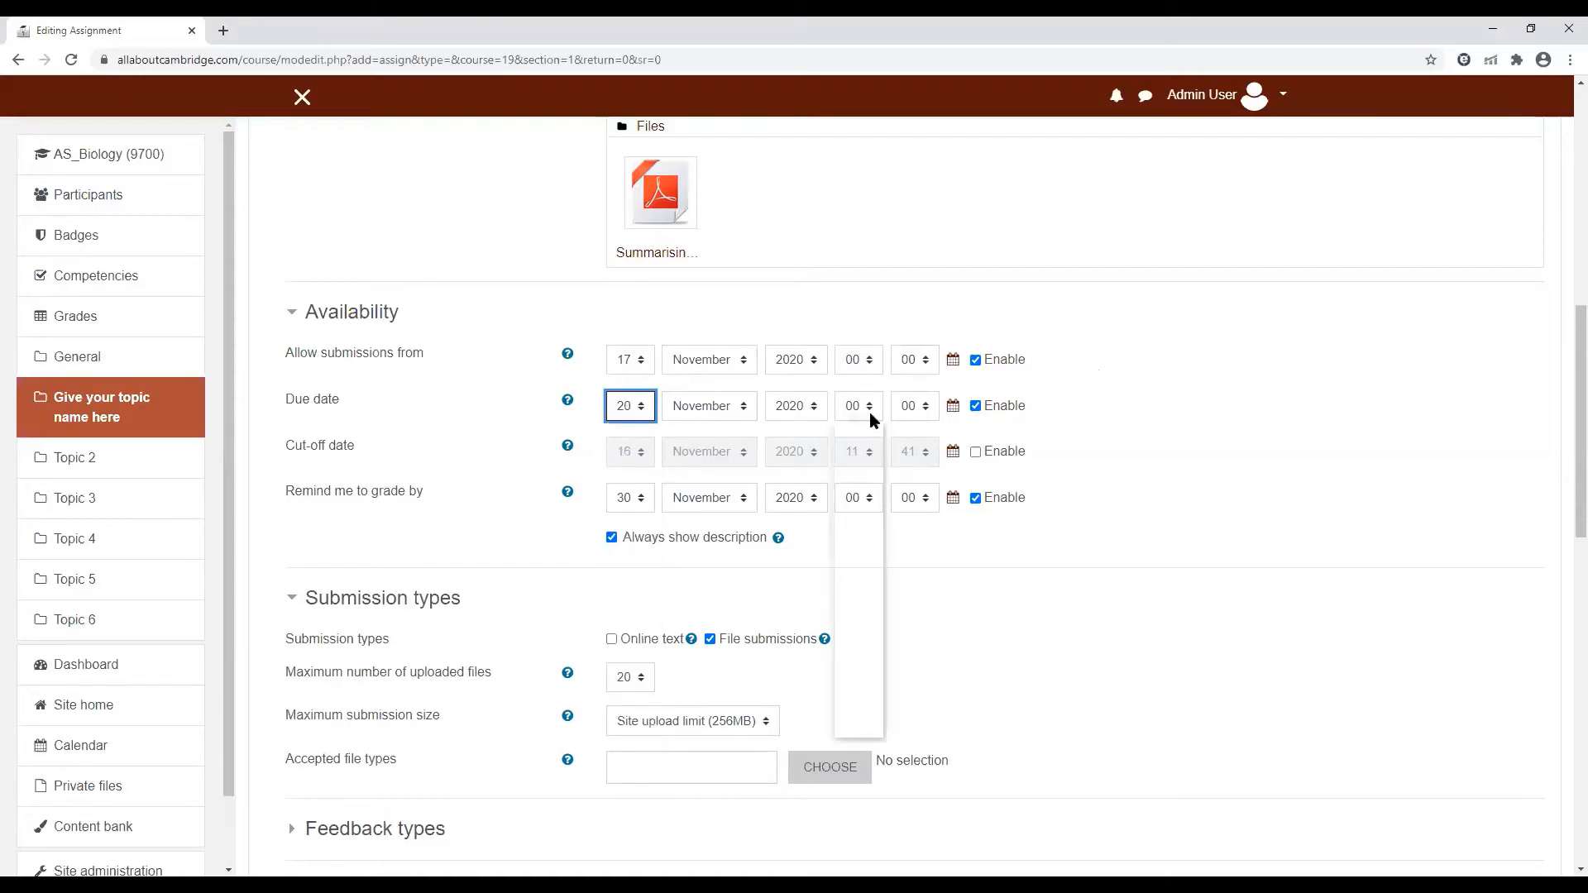
{"action": "left_click", "coordinate": [852, 587]}
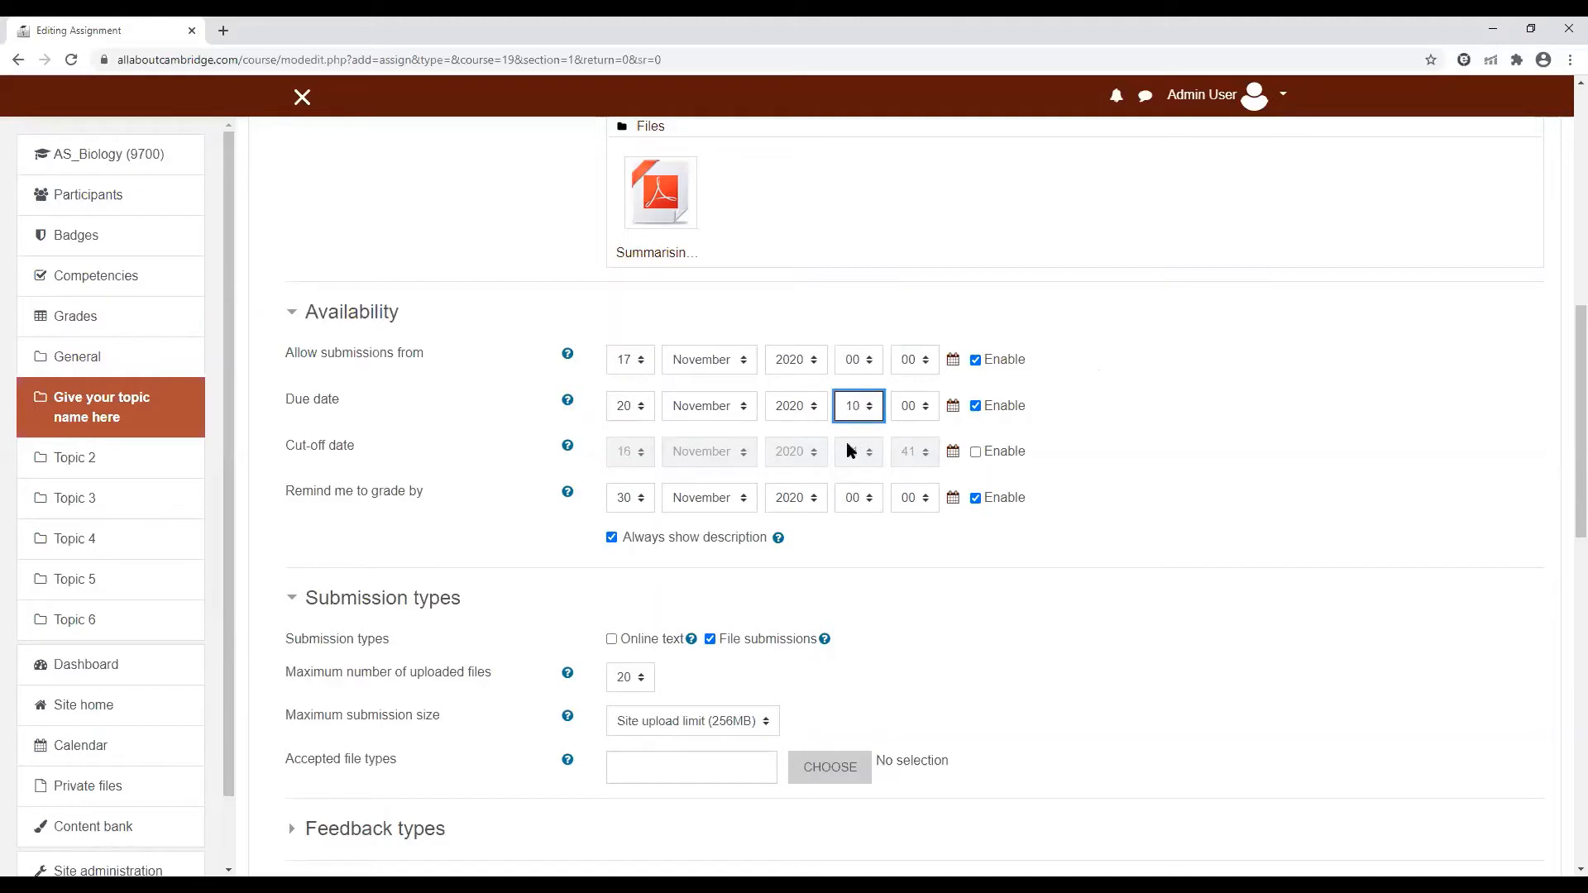
Enable the assignment's cut-off date and set it to 20 November 2020 at 12:00
{"action": "left_click", "coordinate": [976, 454]}
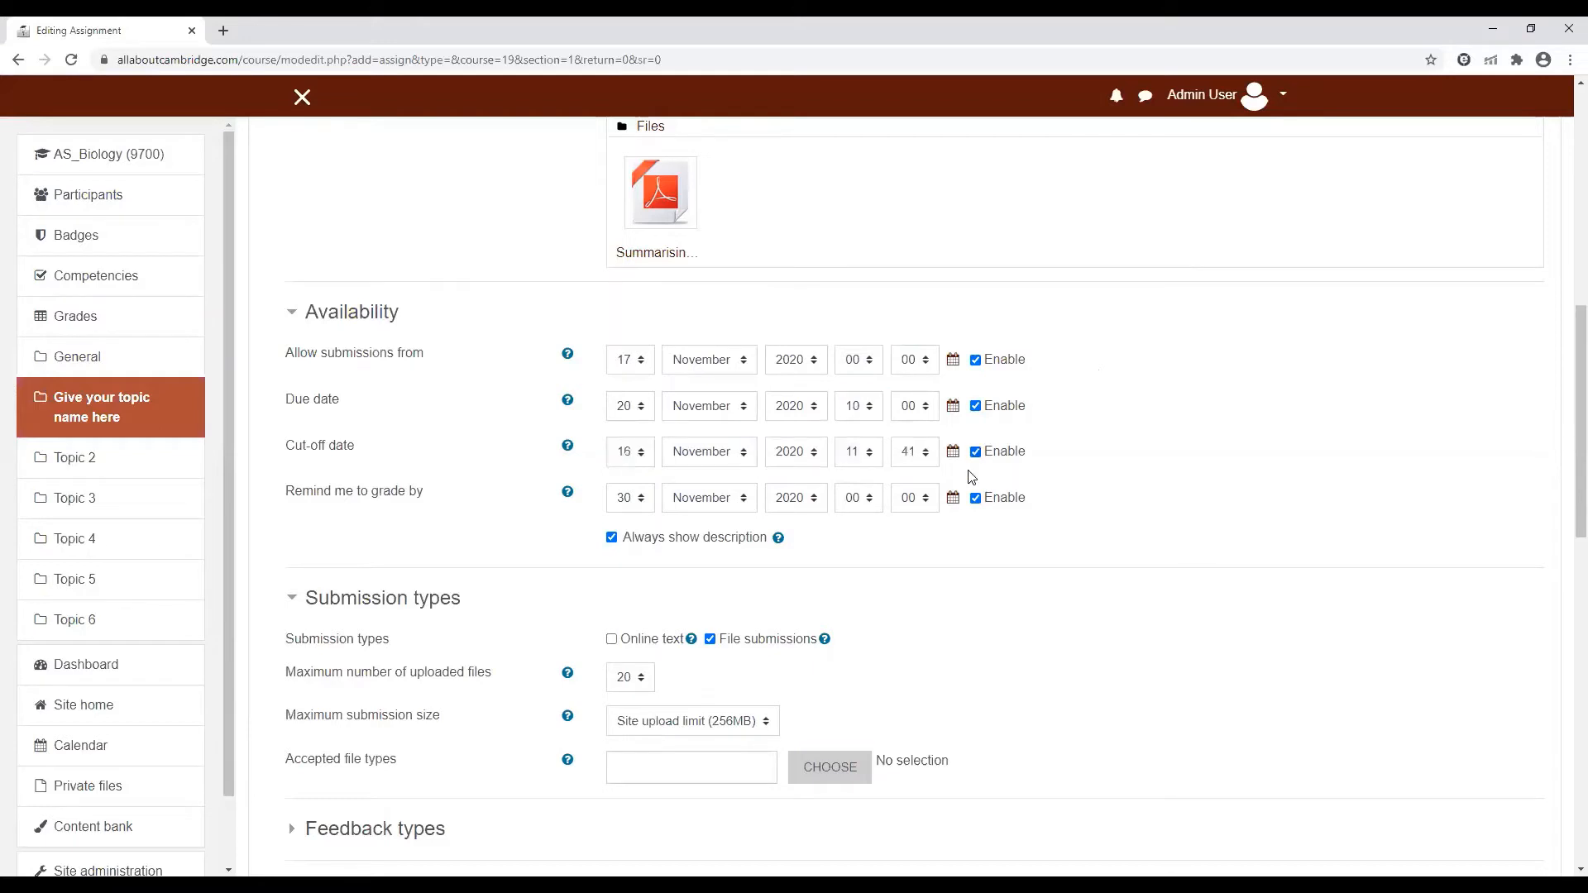
{"action": "left_click", "coordinate": [646, 456]}
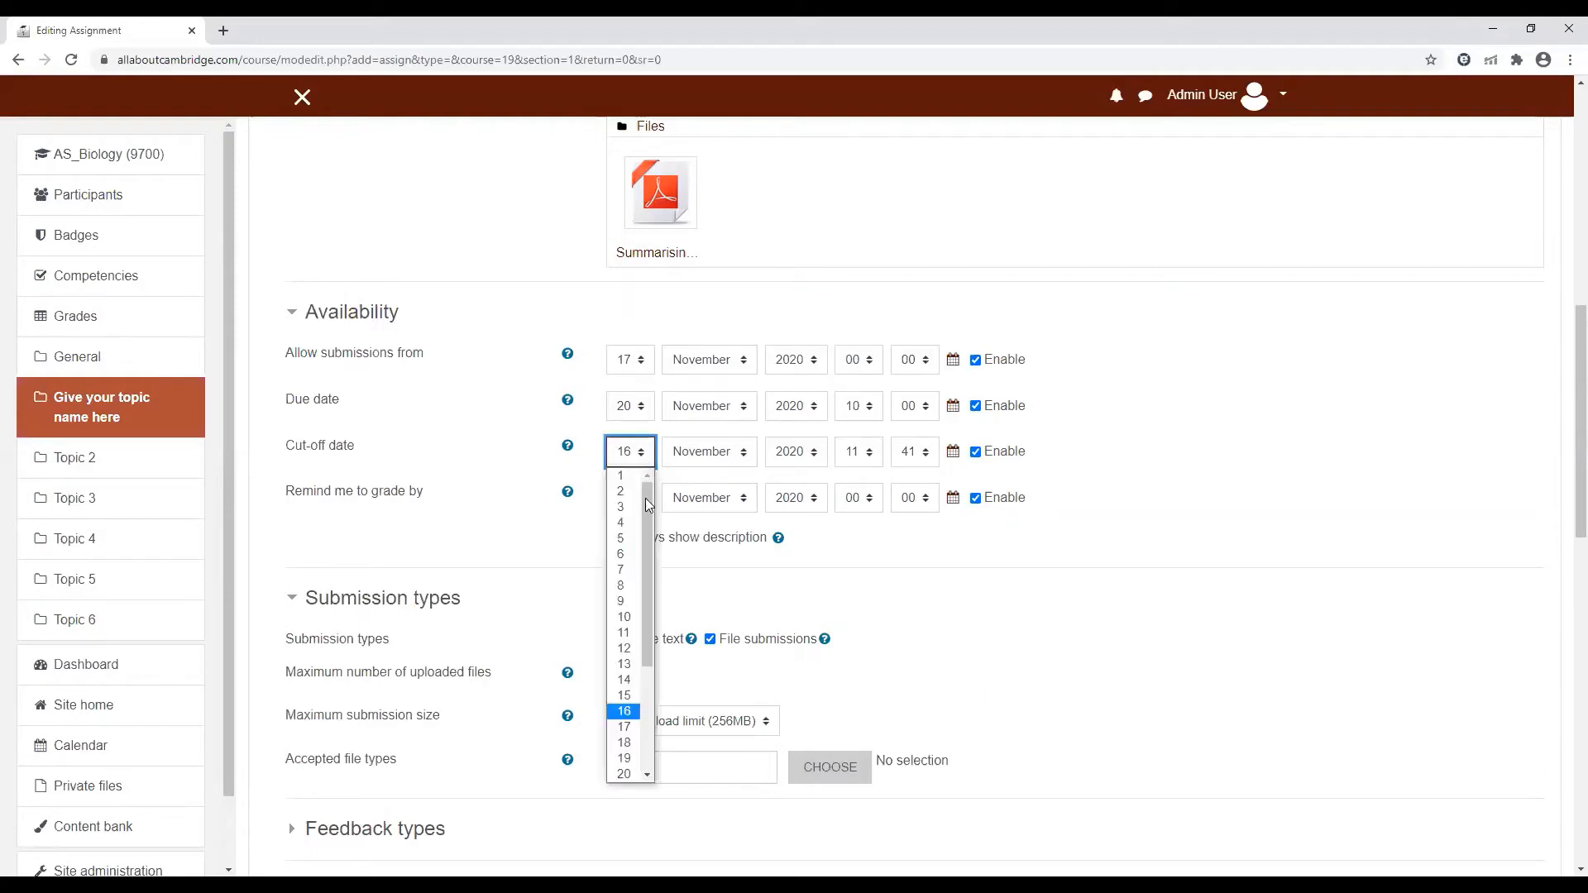
{"action": "left_click", "coordinate": [625, 774]}
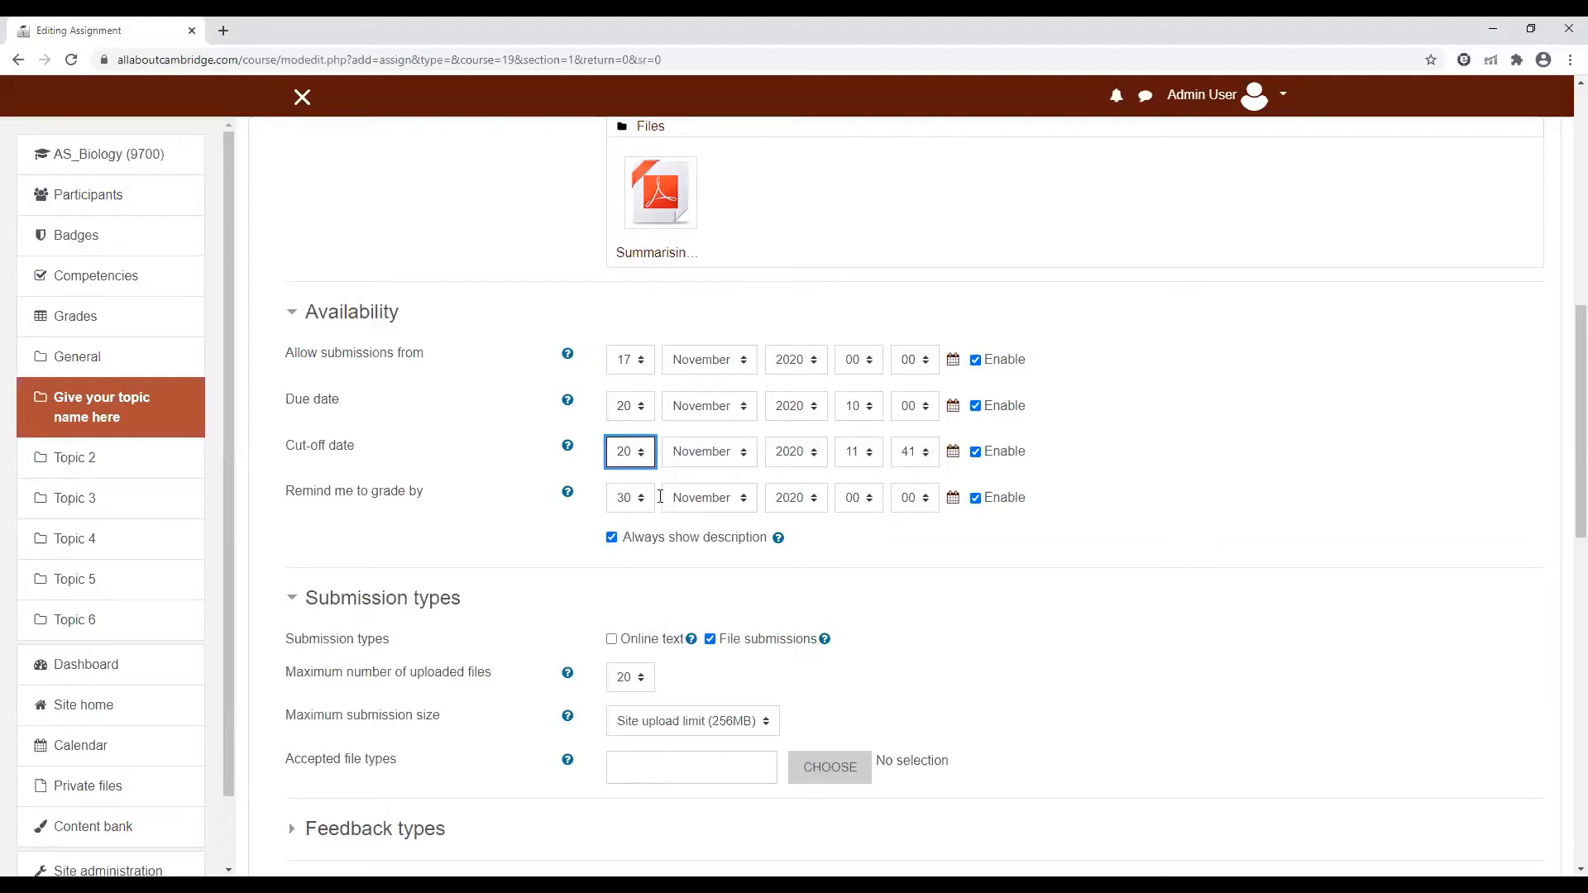
{"action": "left_click", "coordinate": [863, 455]}
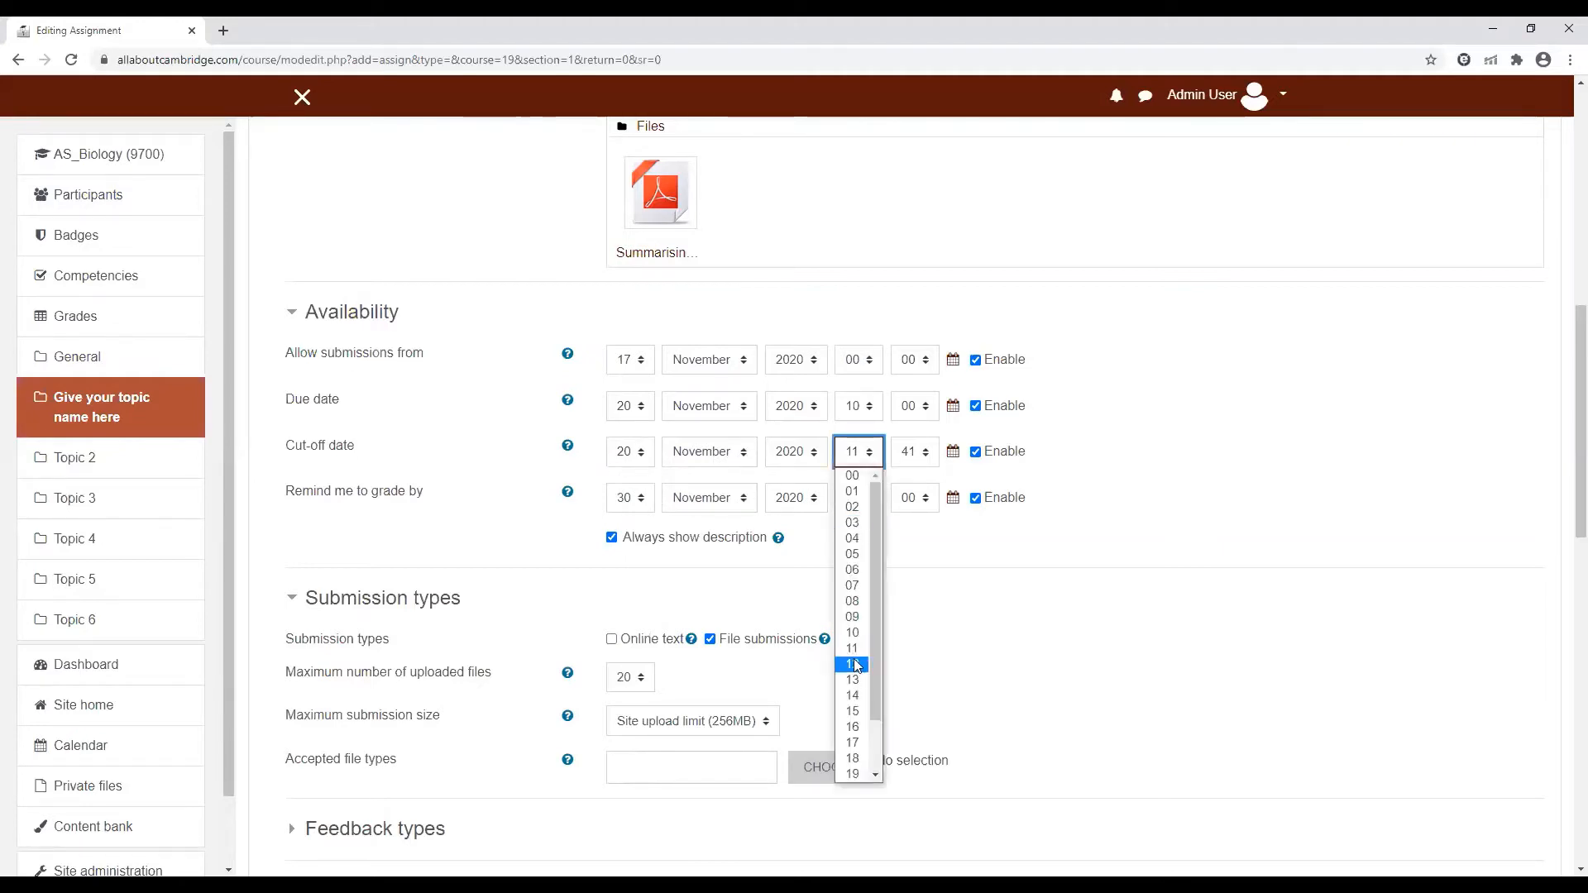
{"action": "left_click", "coordinate": [856, 664]}
{"action": "left_click", "coordinate": [914, 452]}
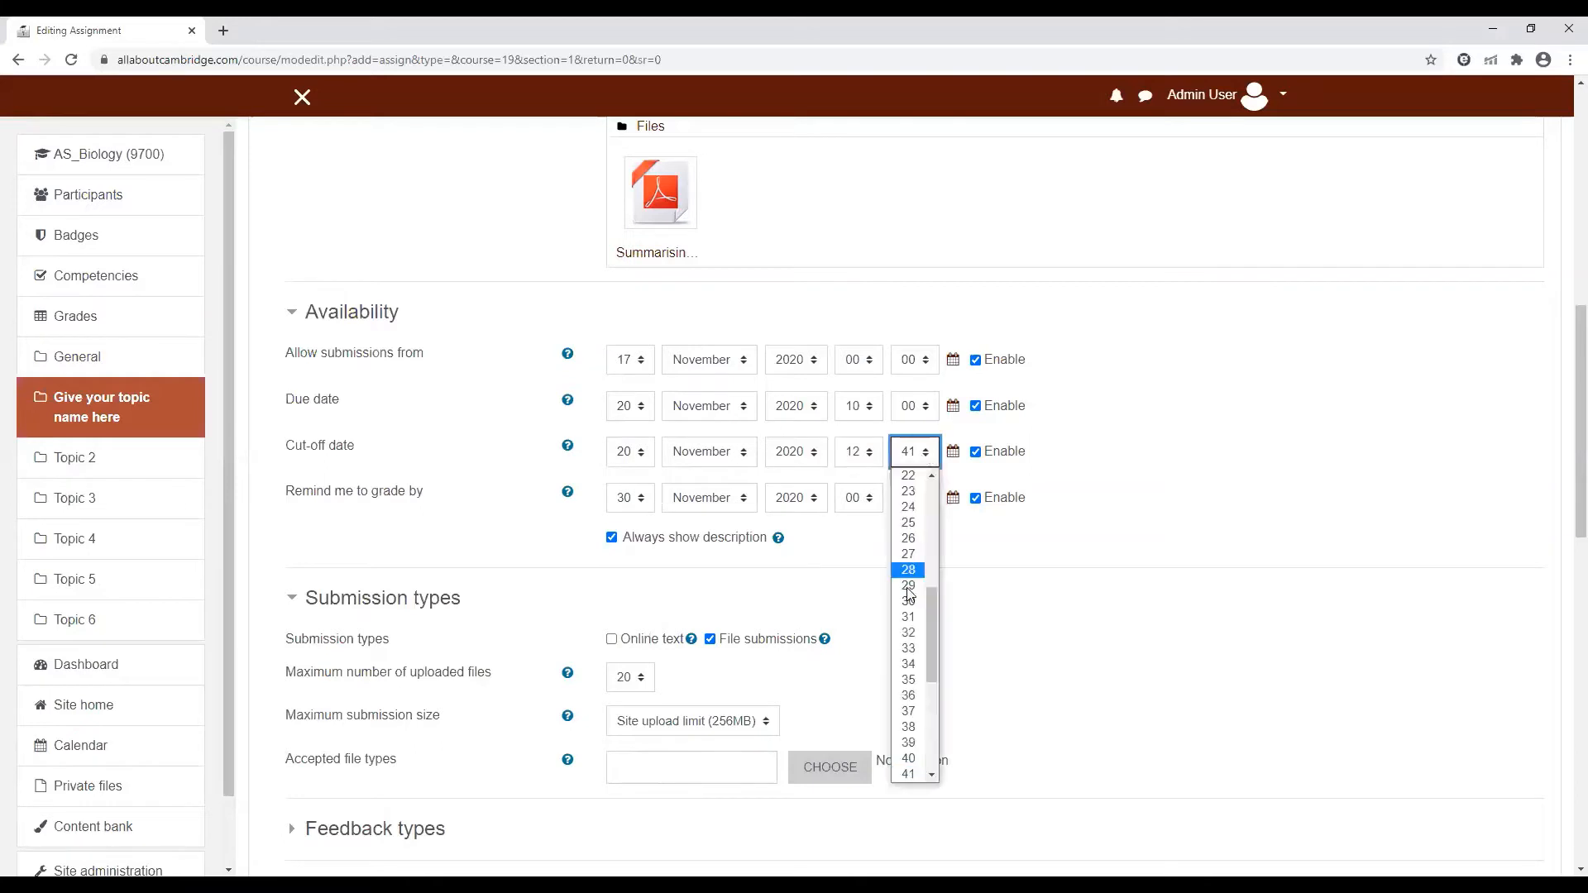
{"action": "left_click_drag", "start_coordinate": [933, 616], "coordinate": [933, 529]}
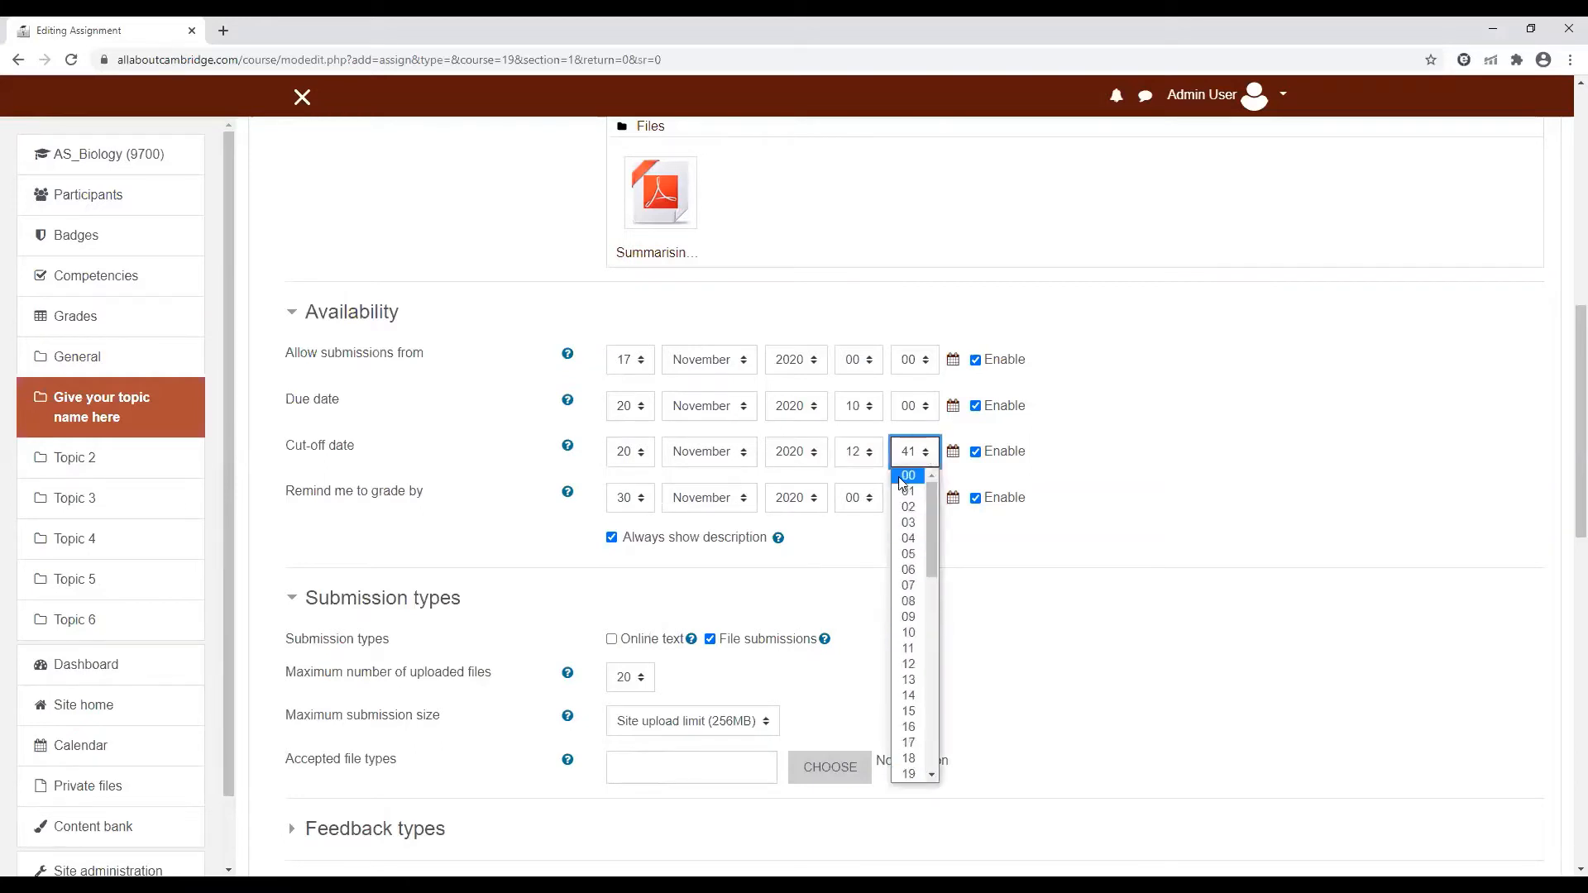
{"action": "left_click", "coordinate": [908, 476]}
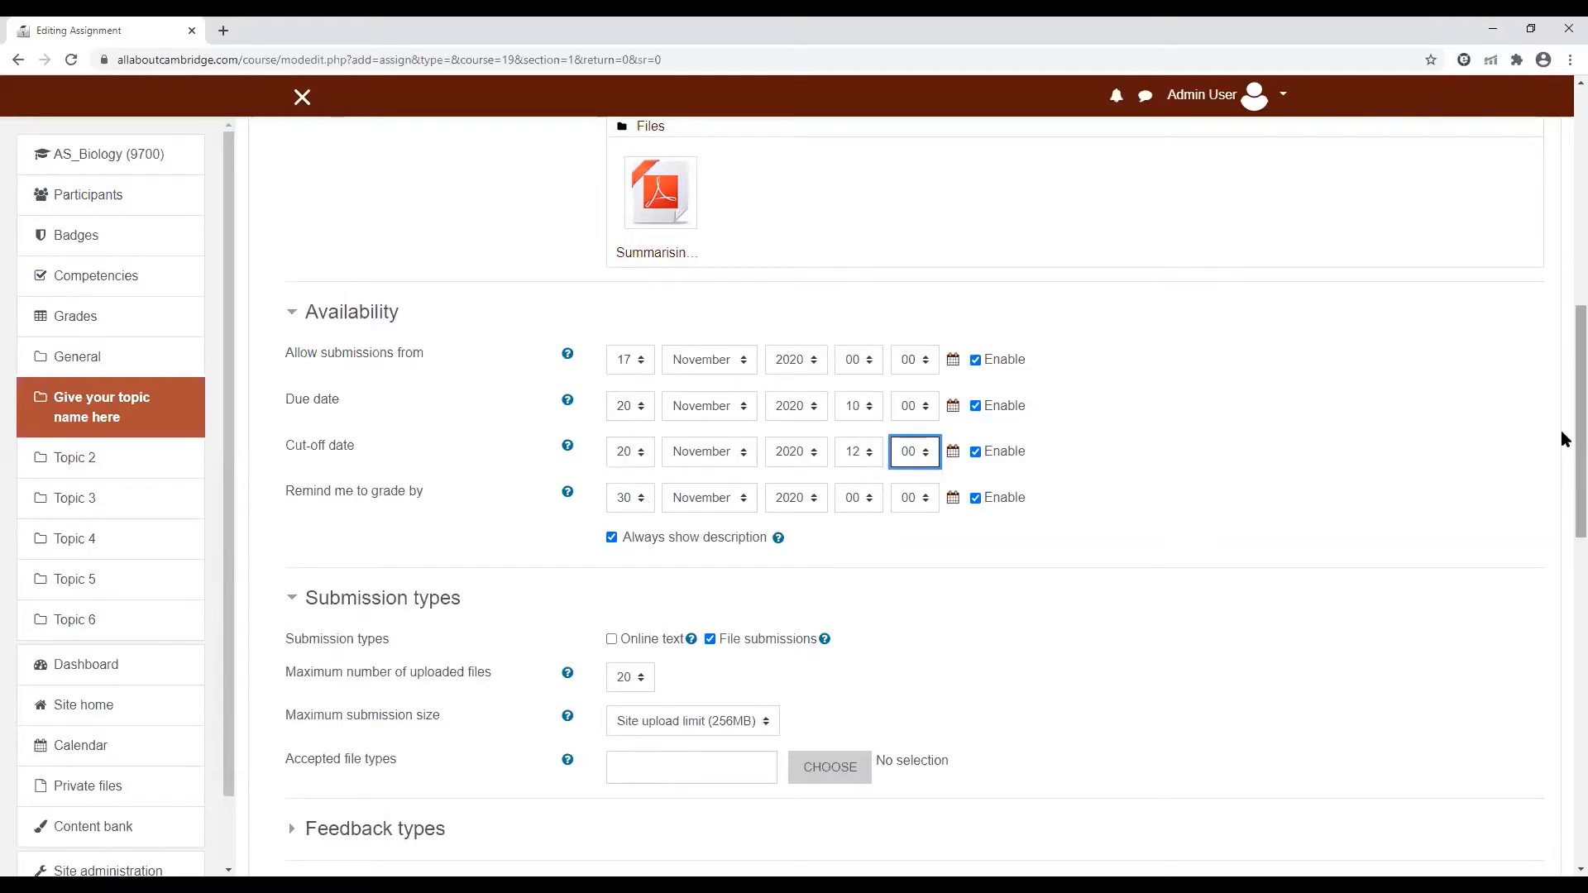
{"action": "scroll", "coordinate": [1566, 438], "scroll_direction": "down", "scroll_amount": 3}
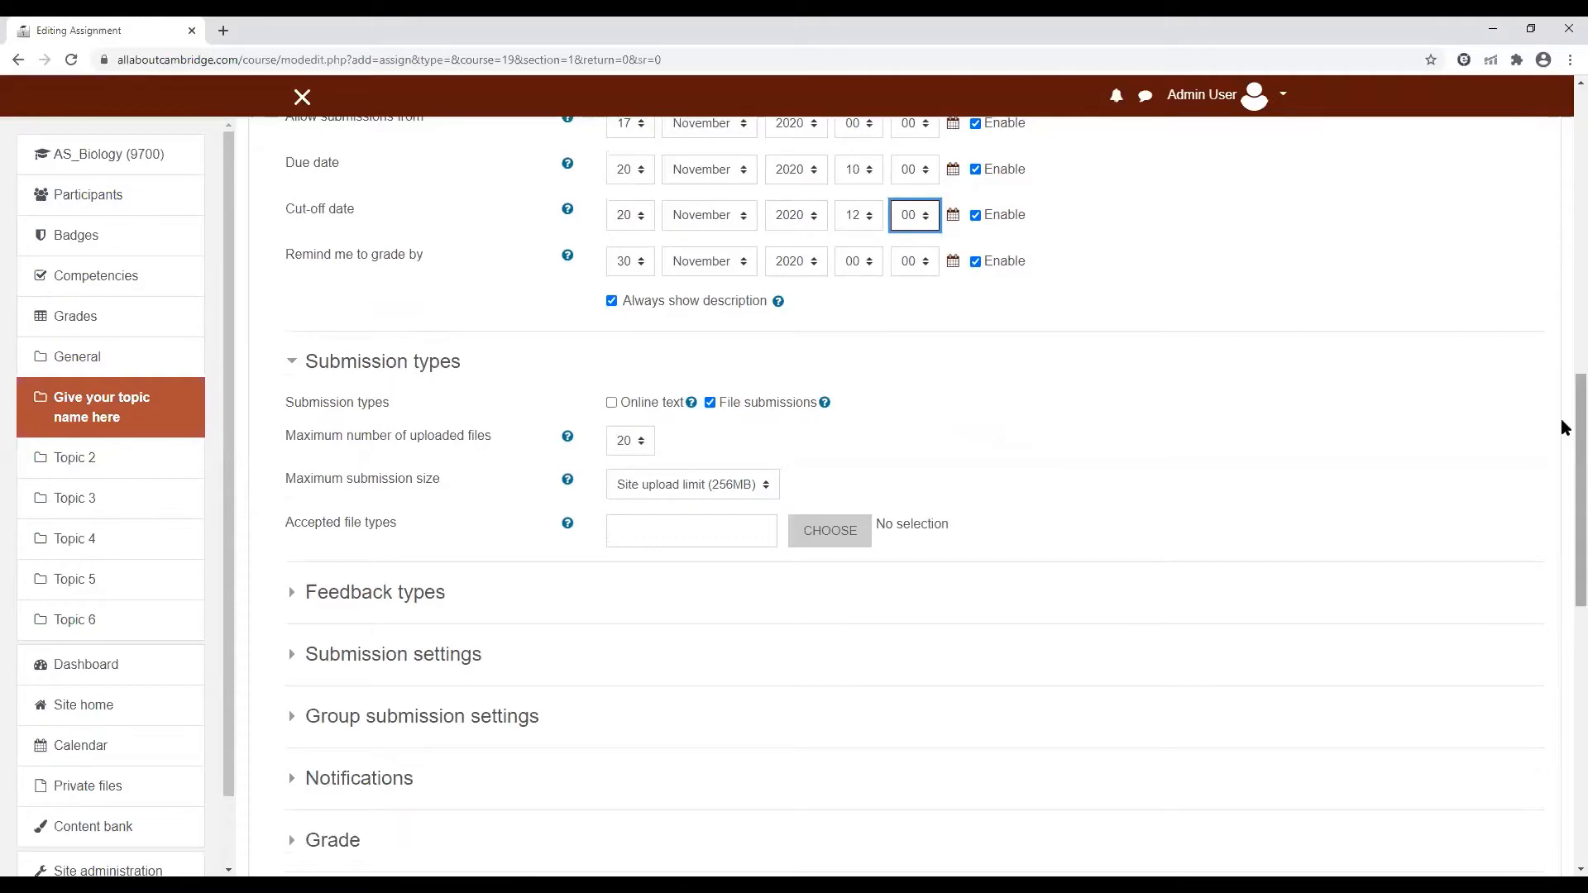
Review the assignment's submission type settings and collapse that section
{"action": "scroll", "coordinate": [1561, 439], "scroll_direction": "down", "scroll_amount": 2}
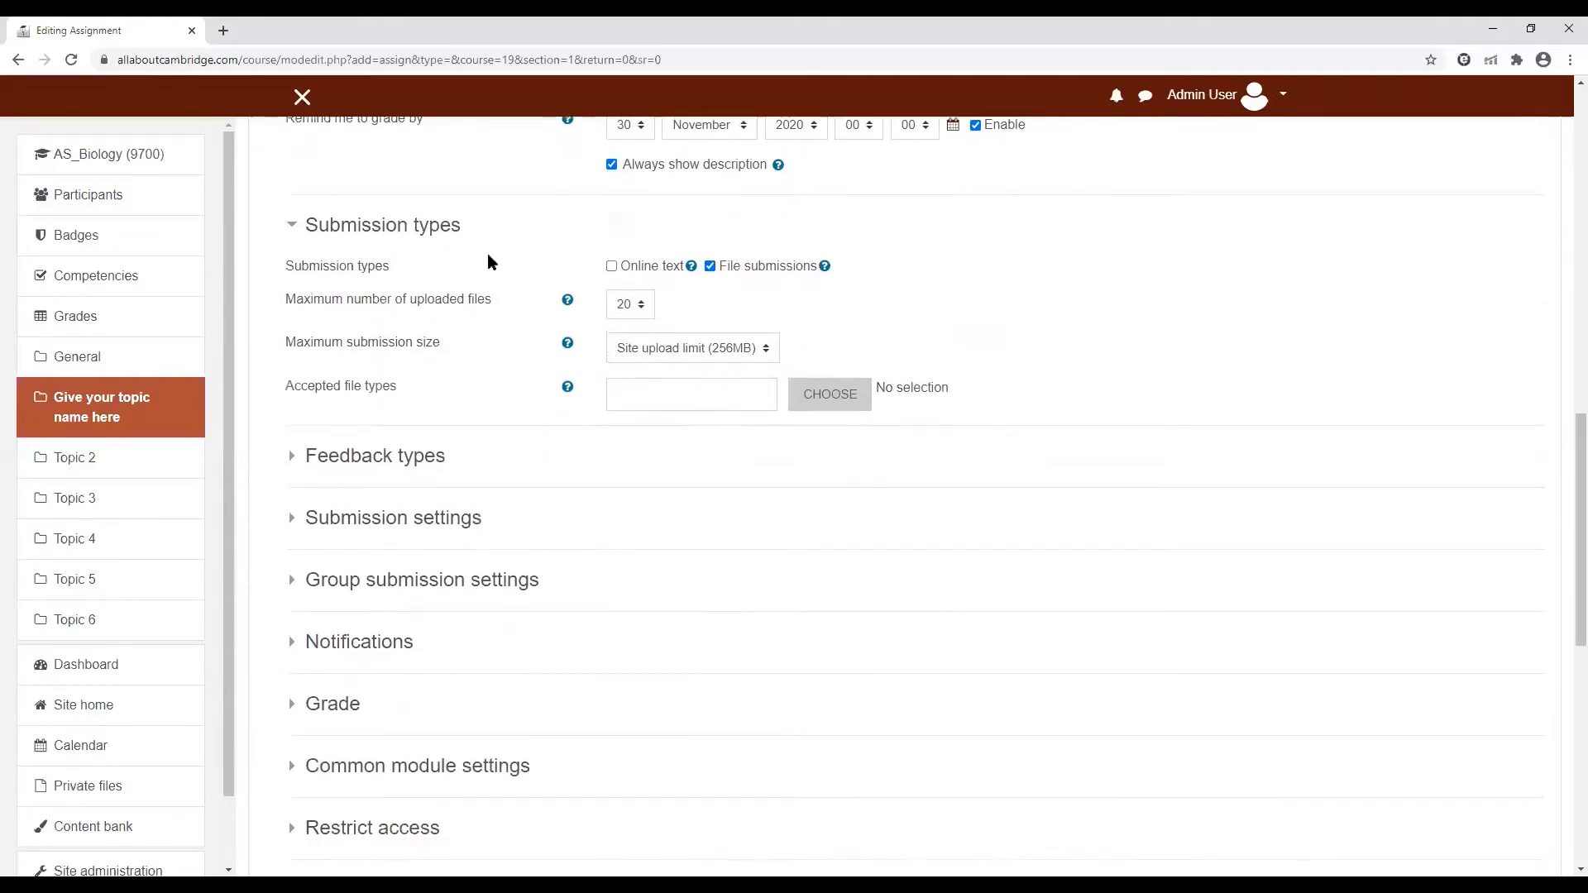
{"action": "left_click", "coordinate": [426, 234]}
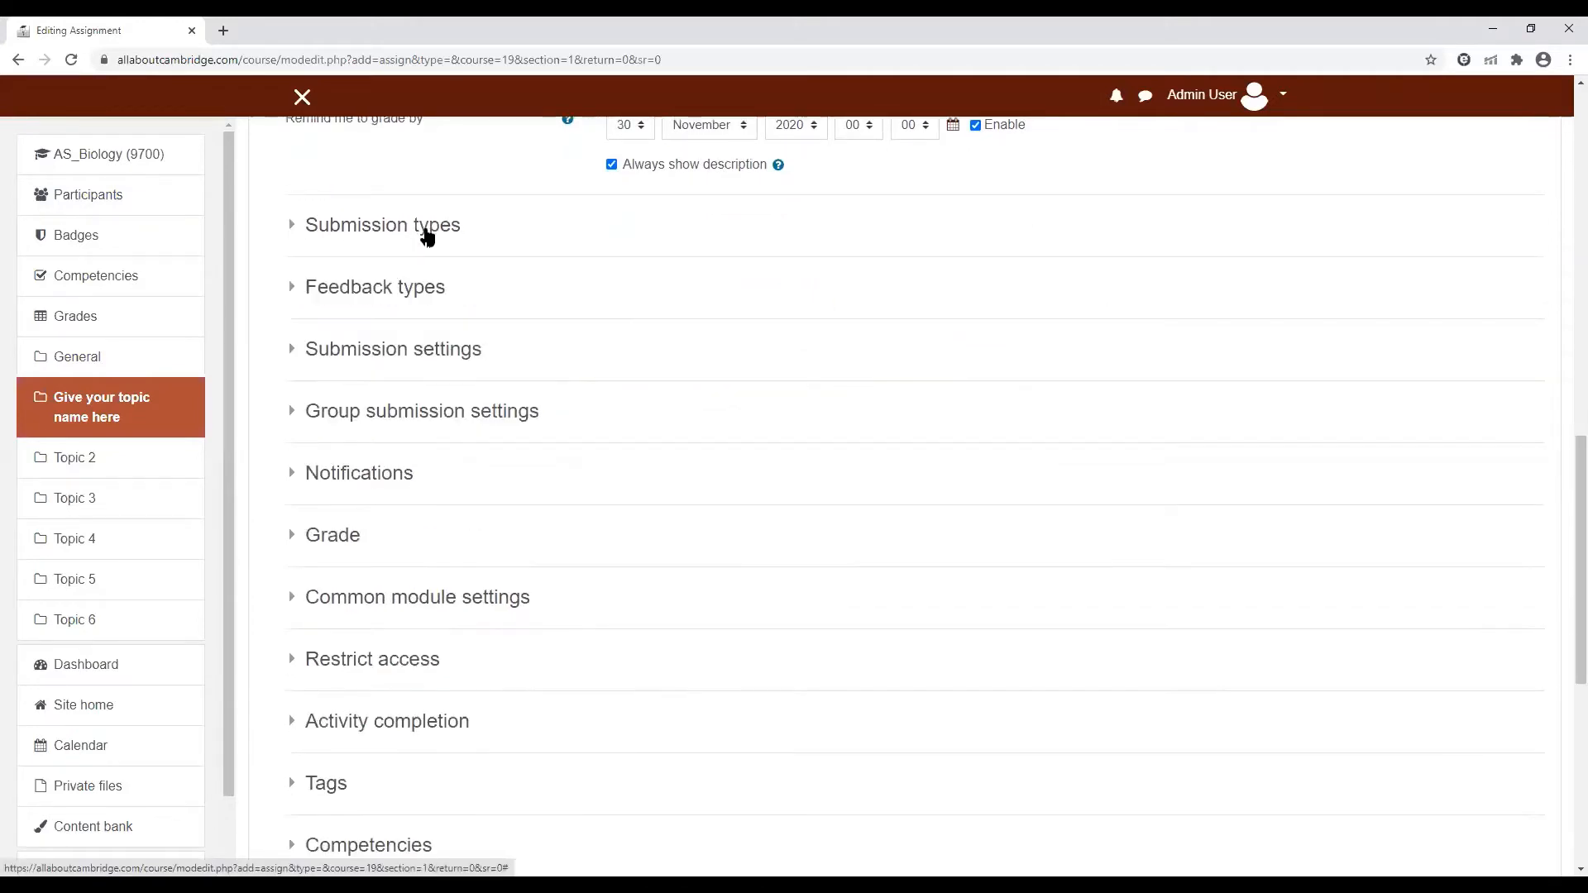
{"action": "left_click", "coordinate": [427, 234]}
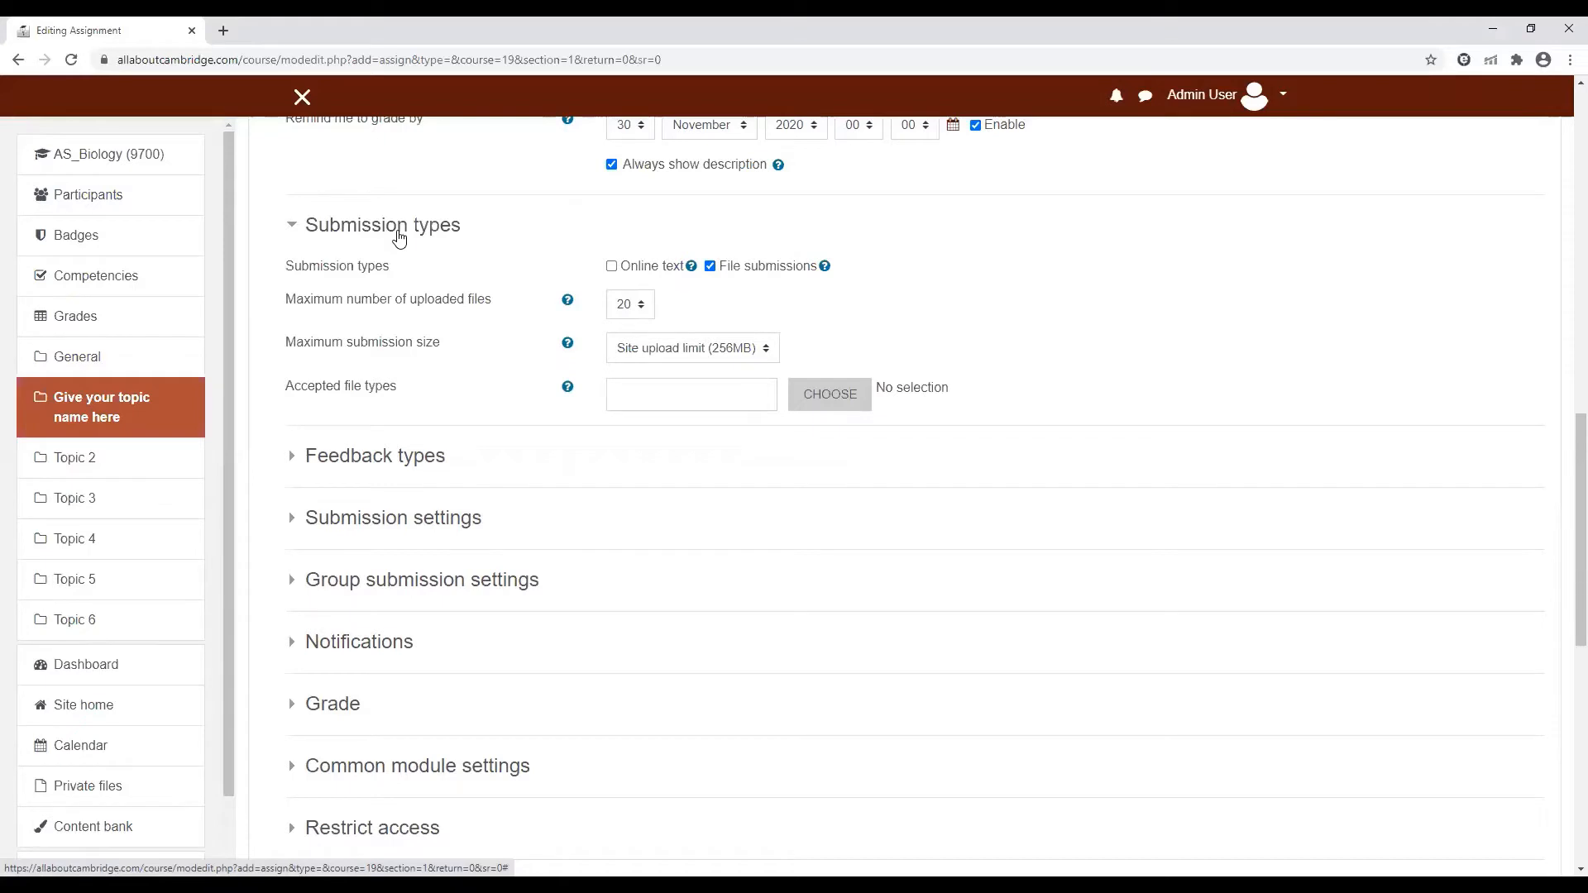
{"action": "left_click", "coordinate": [399, 236]}
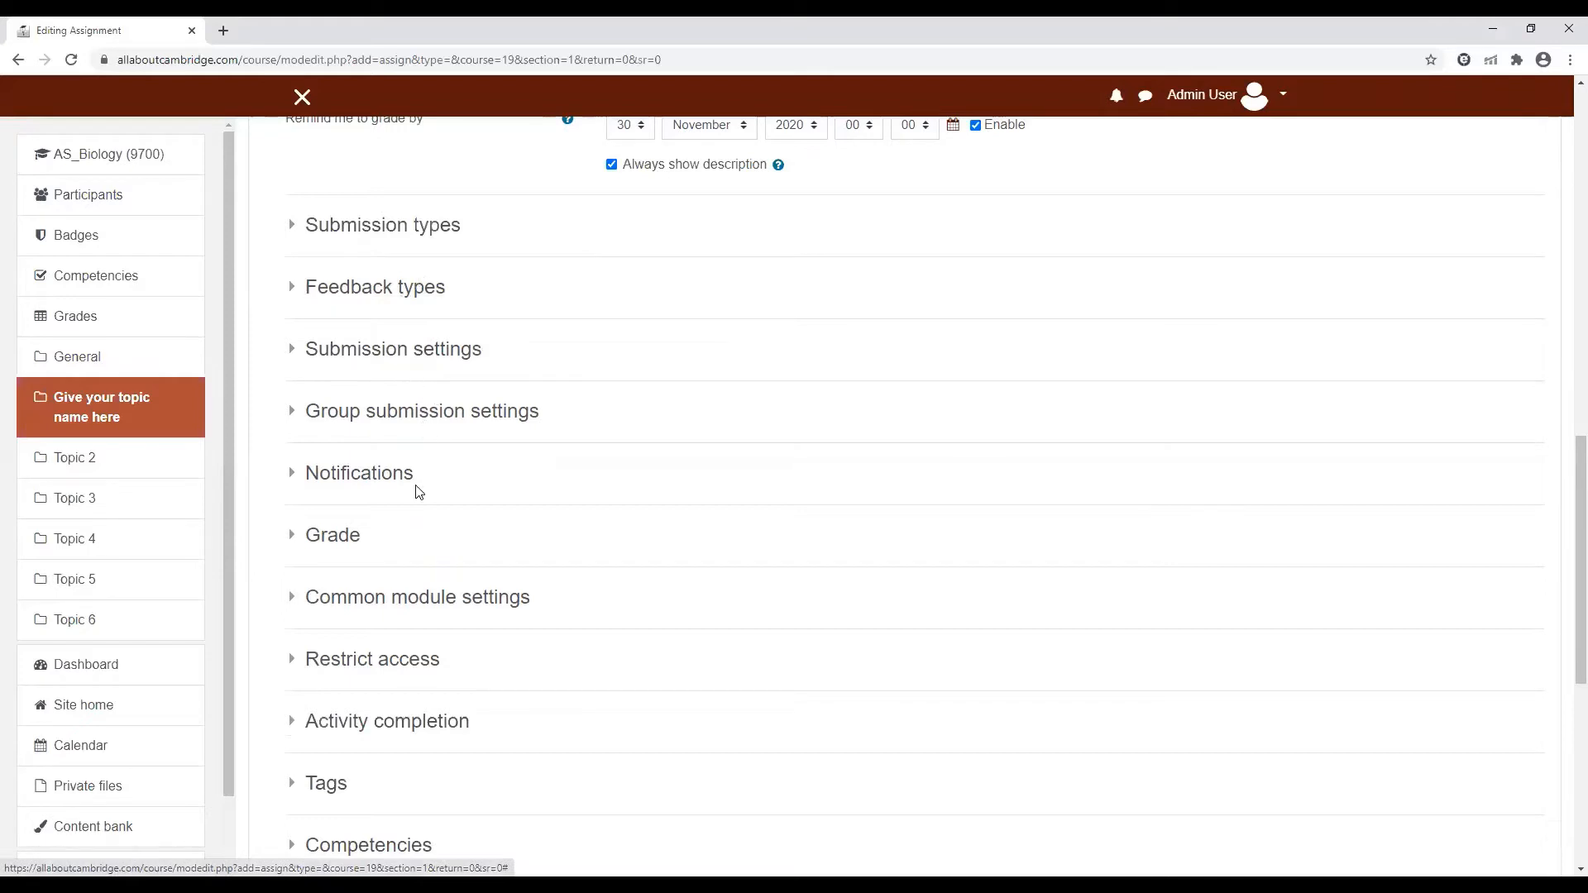
Keep the assignment's grade type as Point and set its maximum grade to 50
{"action": "left_click", "coordinate": [330, 541]}
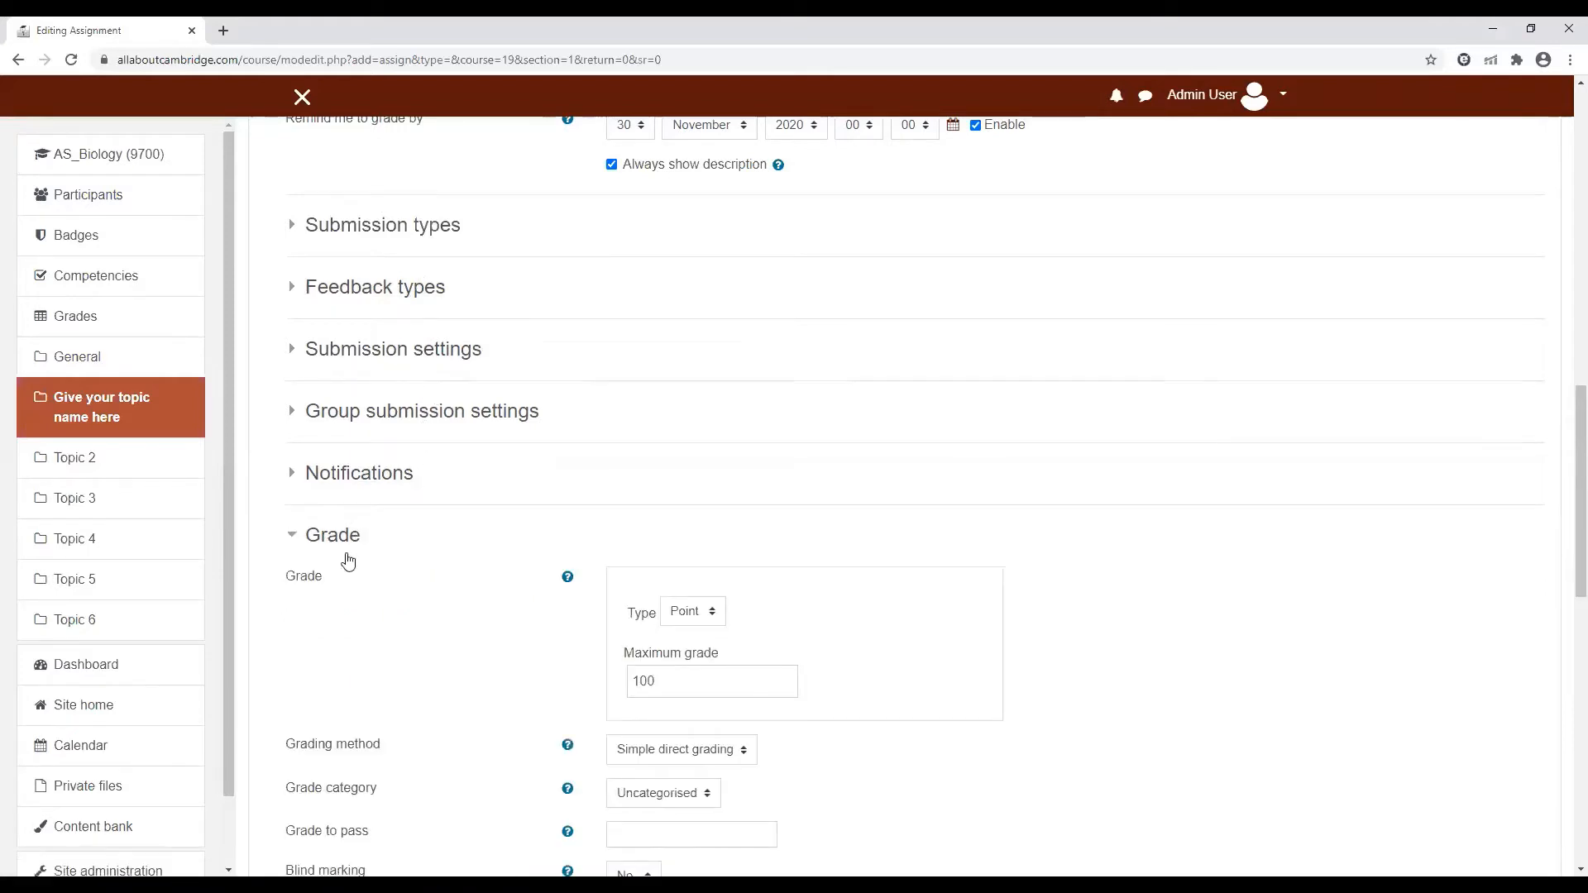
{"action": "left_click_drag", "start_coordinate": [1563, 432], "coordinate": [1563, 507]}
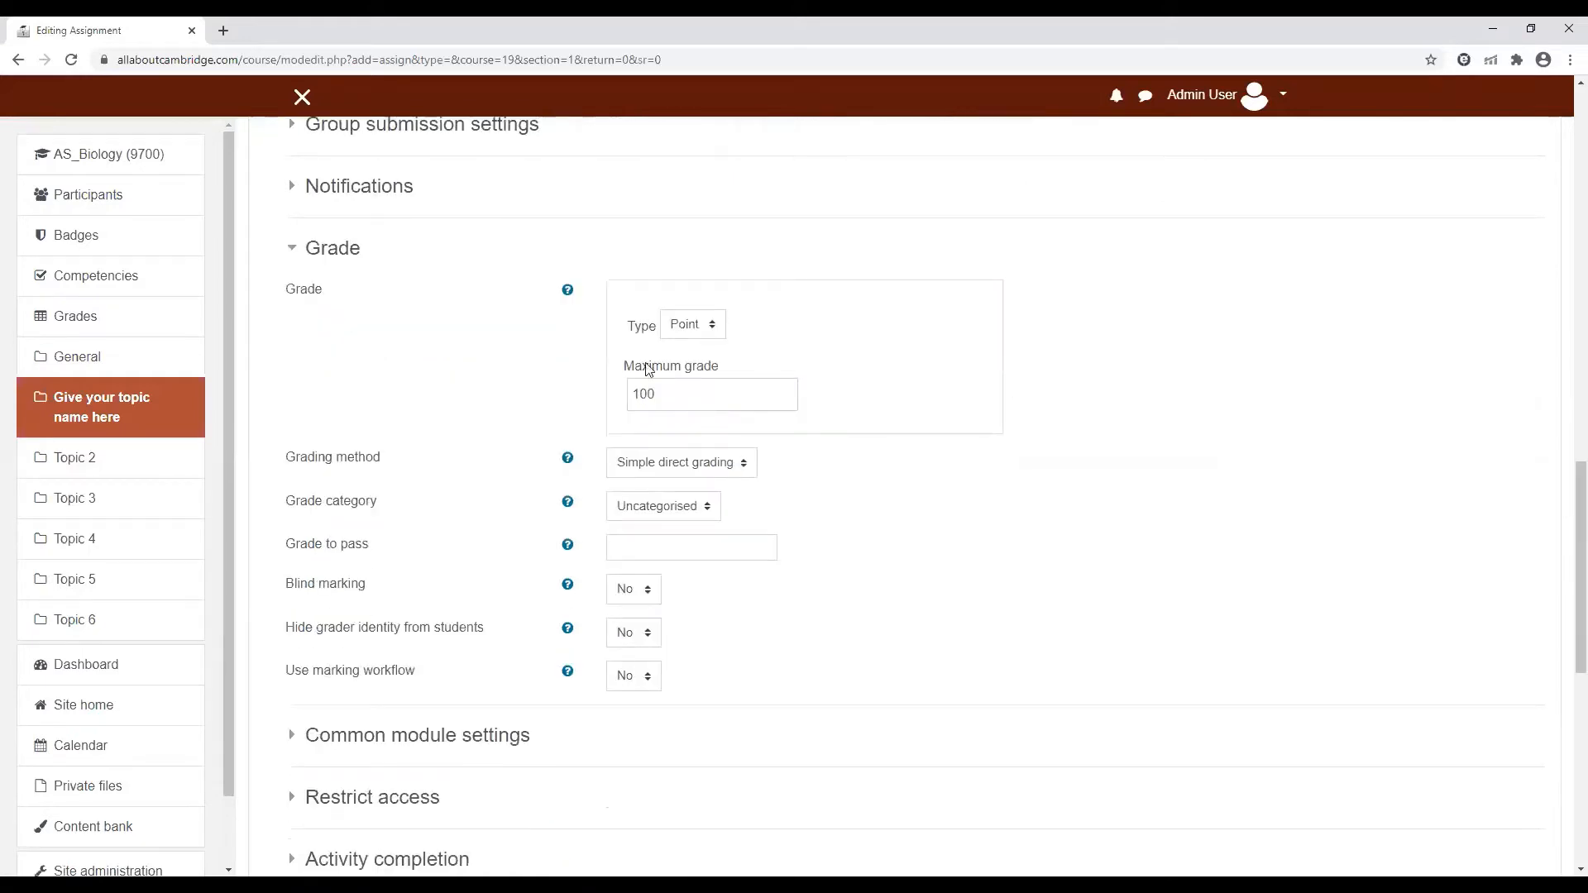
{"action": "left_click", "coordinate": [716, 328]}
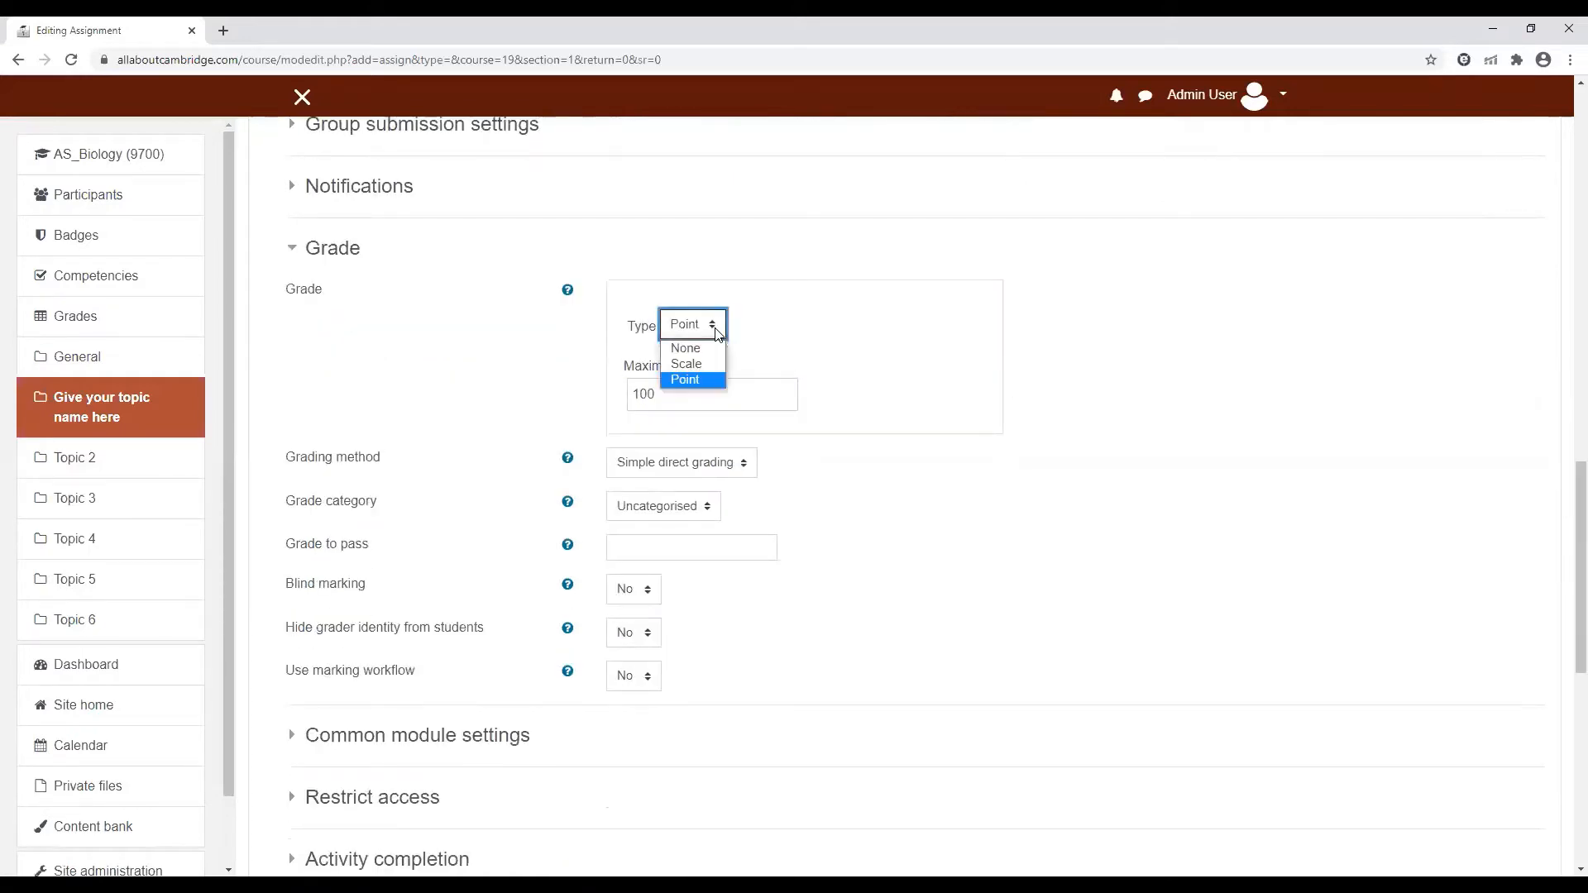
{"action": "left_click", "coordinate": [716, 329]}
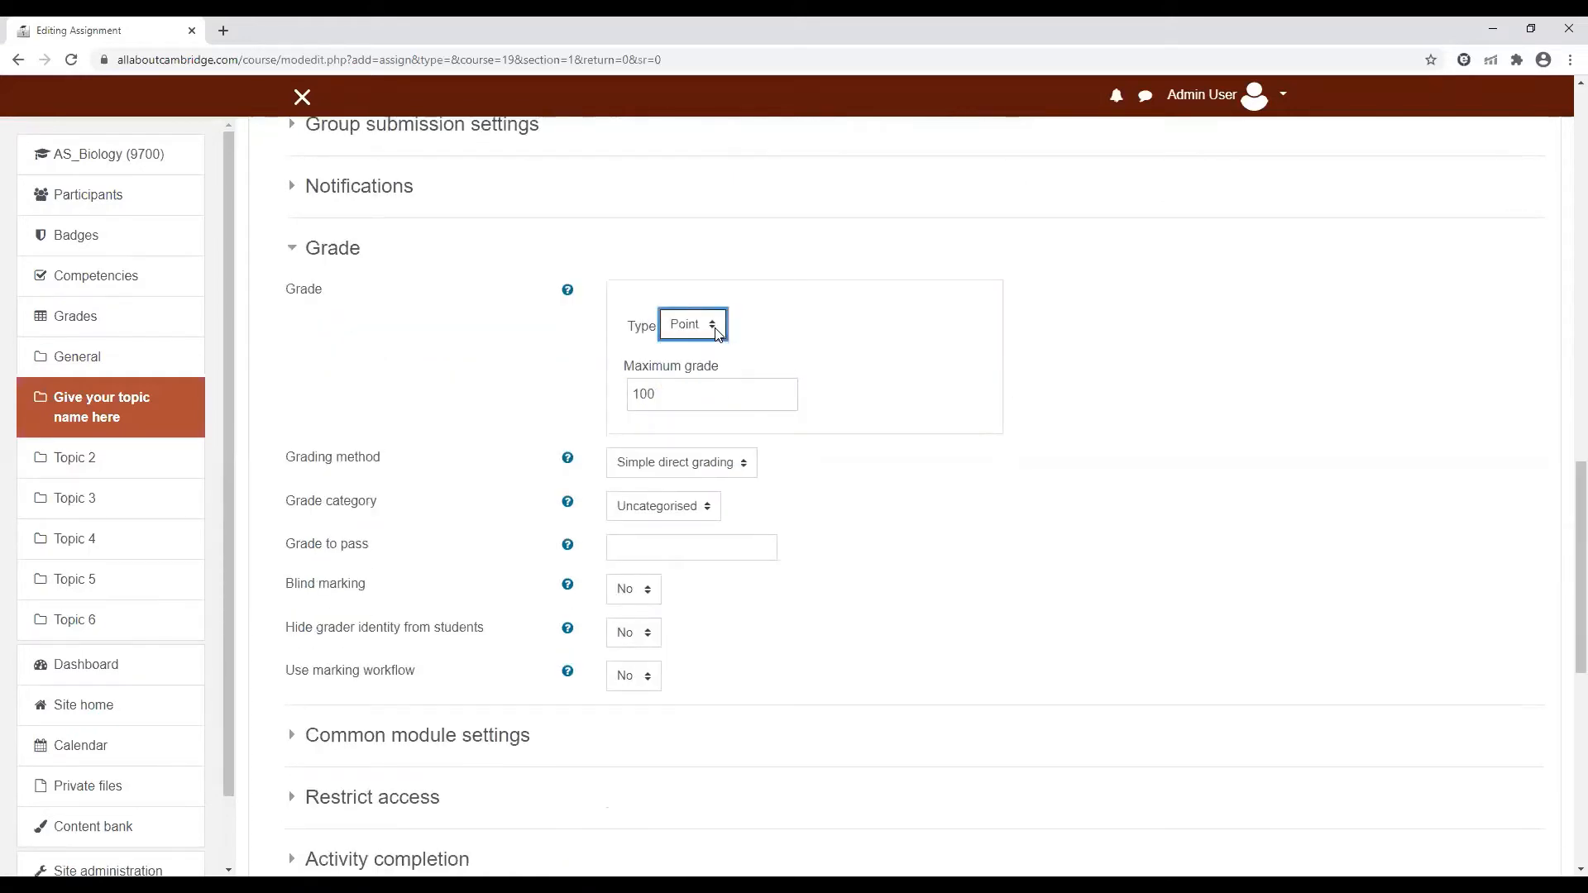
{"action": "left_click", "coordinate": [667, 396]}
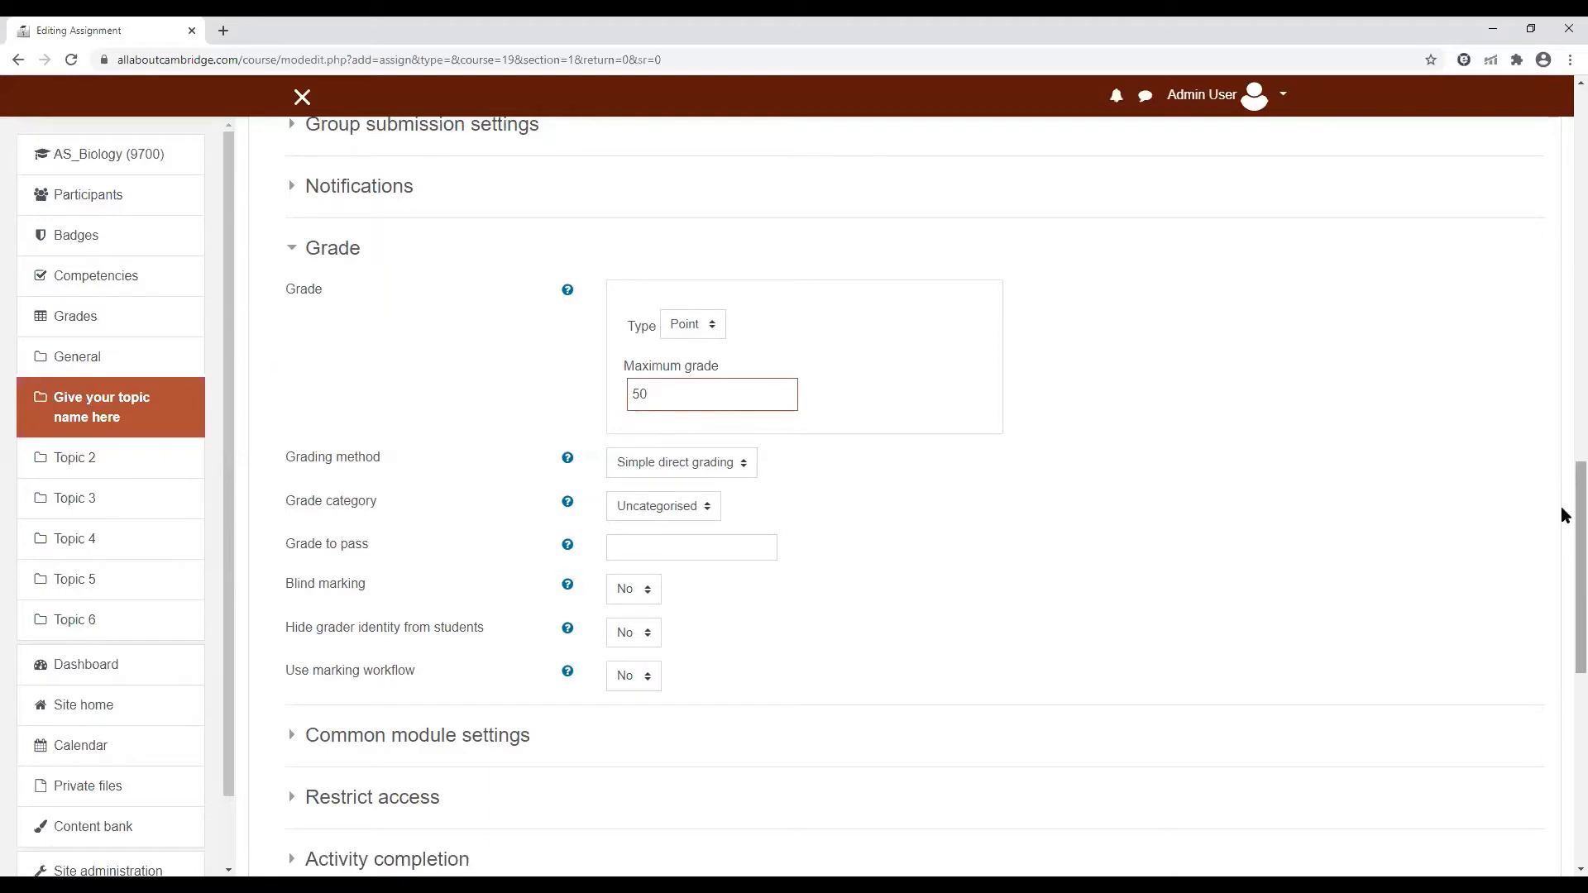
Save and display the assignment, and return to the AS_Biology (9700) course page
{"action": "scroll", "coordinate": [1561, 521], "scroll_direction": "down", "scroll_amount": 4}
{"action": "scroll", "coordinate": [1563, 612], "scroll_direction": "down", "scroll_amount": 1}
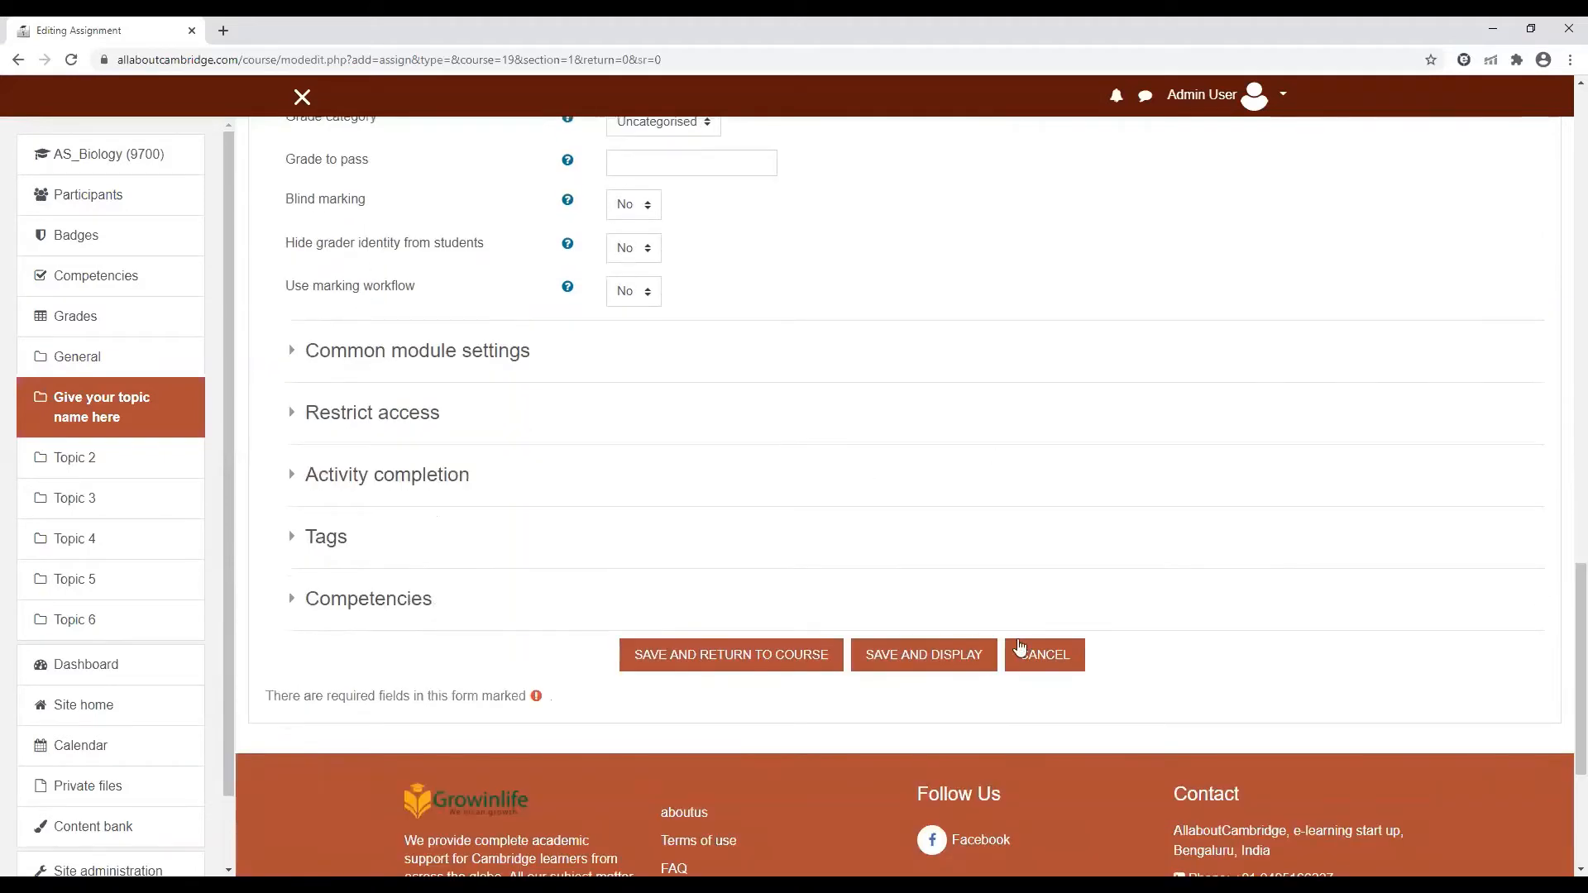
{"action": "left_click", "coordinate": [928, 657]}
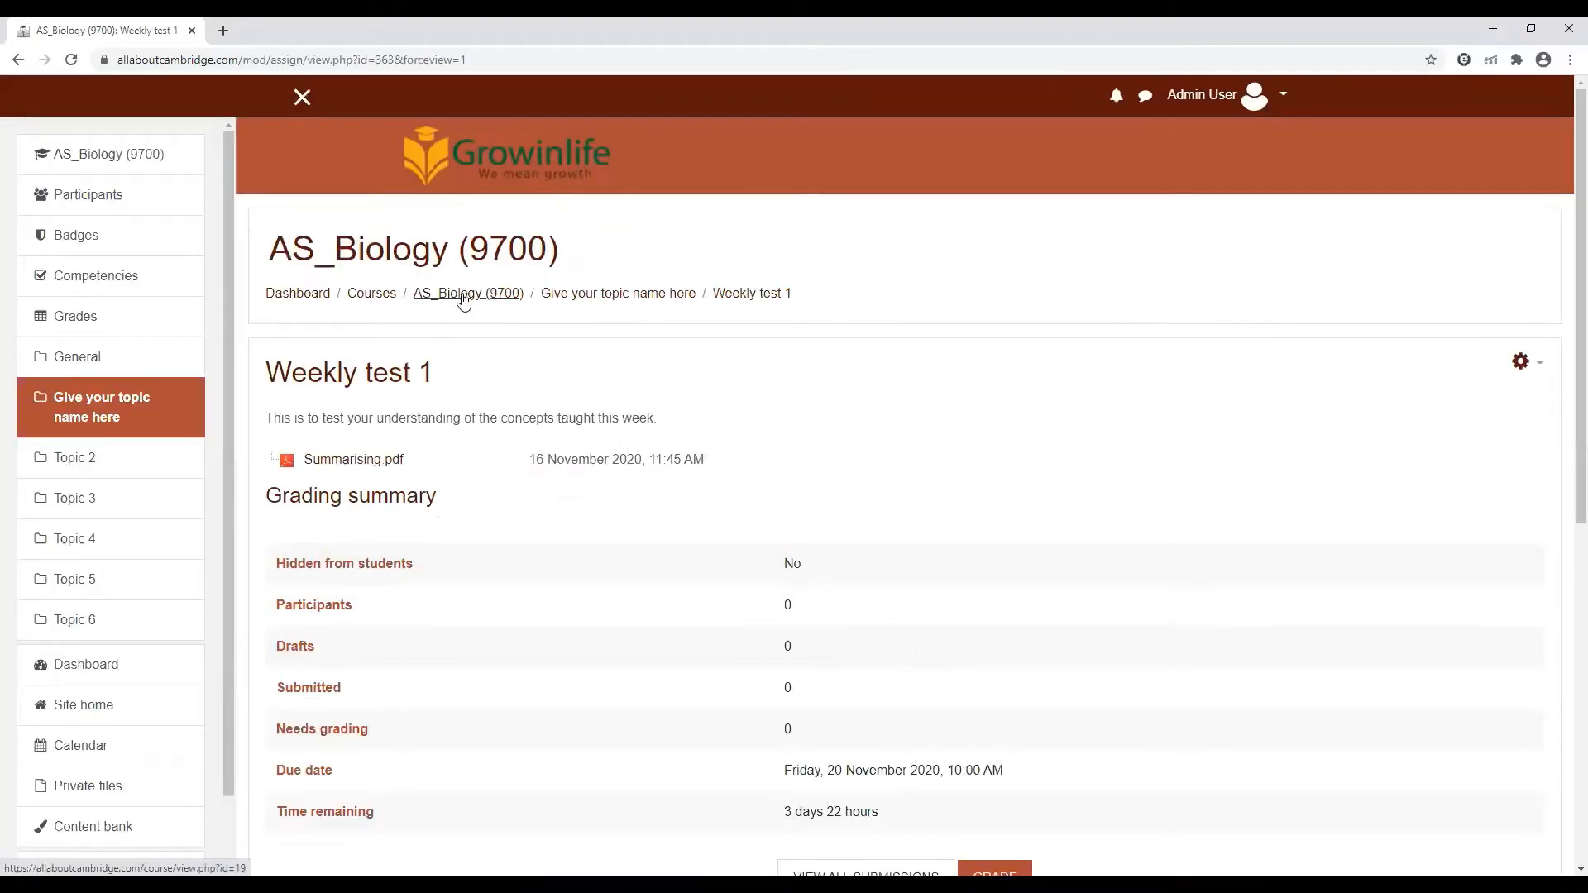
{"action": "left_click", "coordinate": [464, 300]}
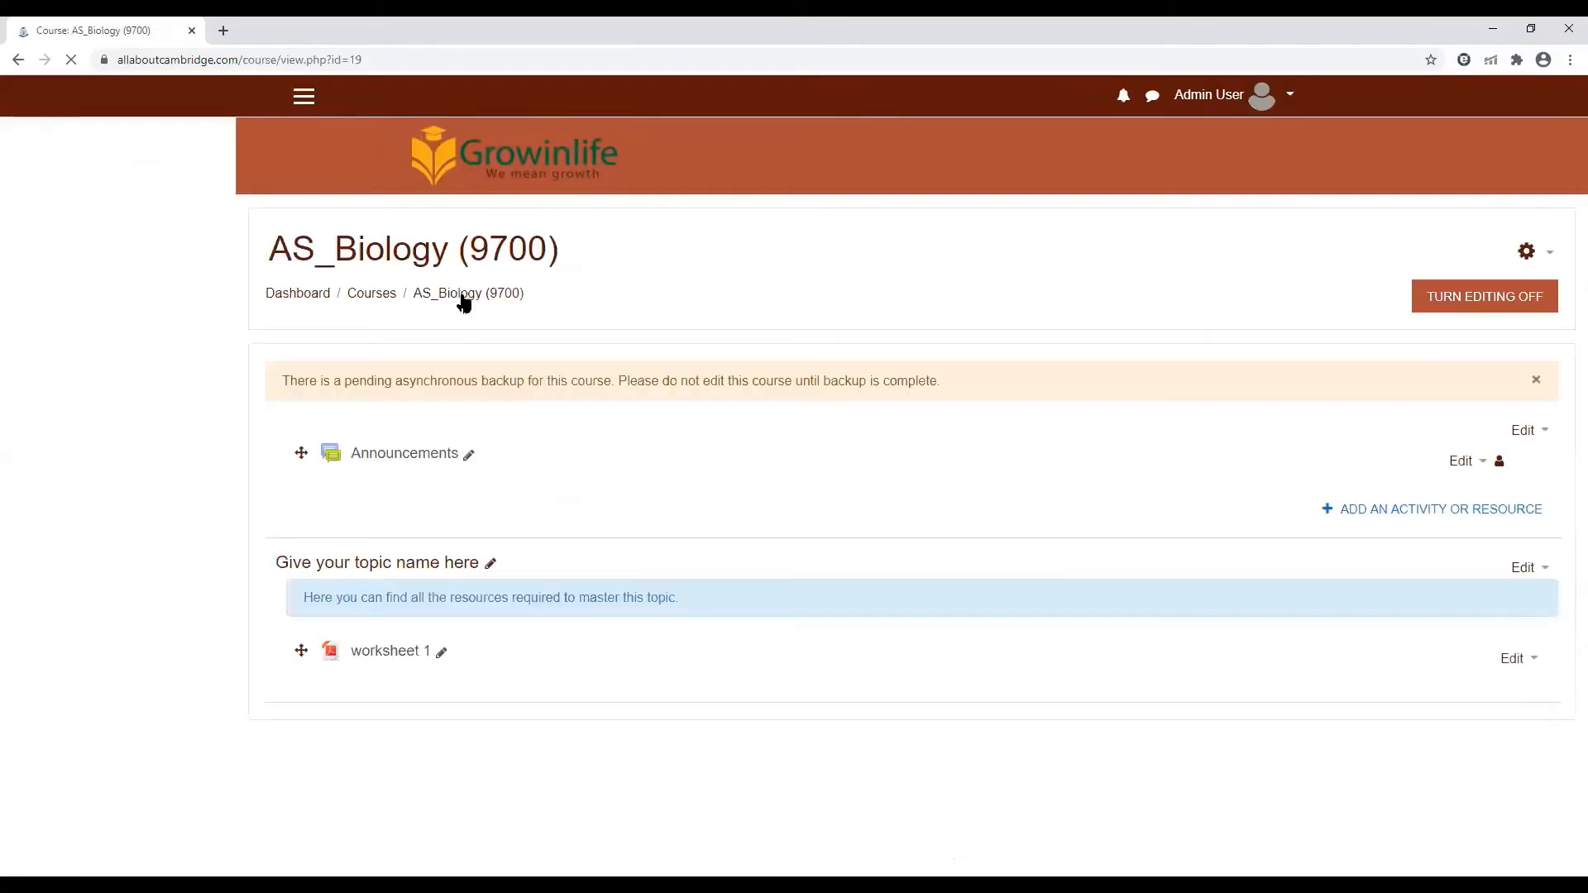
Hide the Weekly test 1 assignment from students and show it again
{"action": "scroll", "coordinate": [1561, 408], "scroll_direction": "down", "scroll_amount": 1}
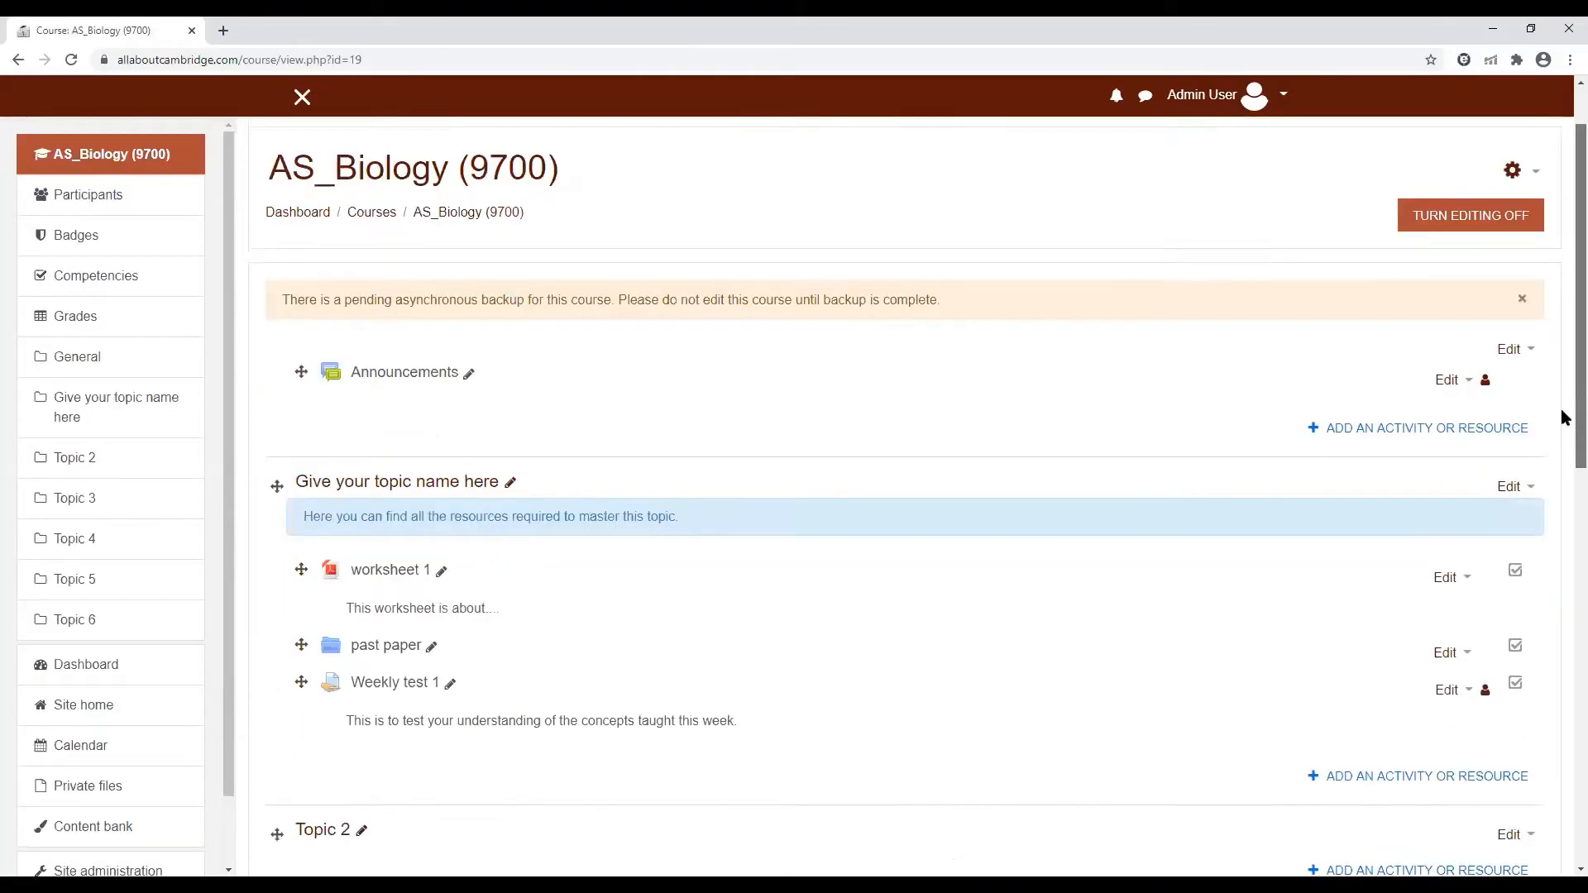
{"action": "scroll", "coordinate": [1561, 409], "scroll_direction": "down", "scroll_amount": 3}
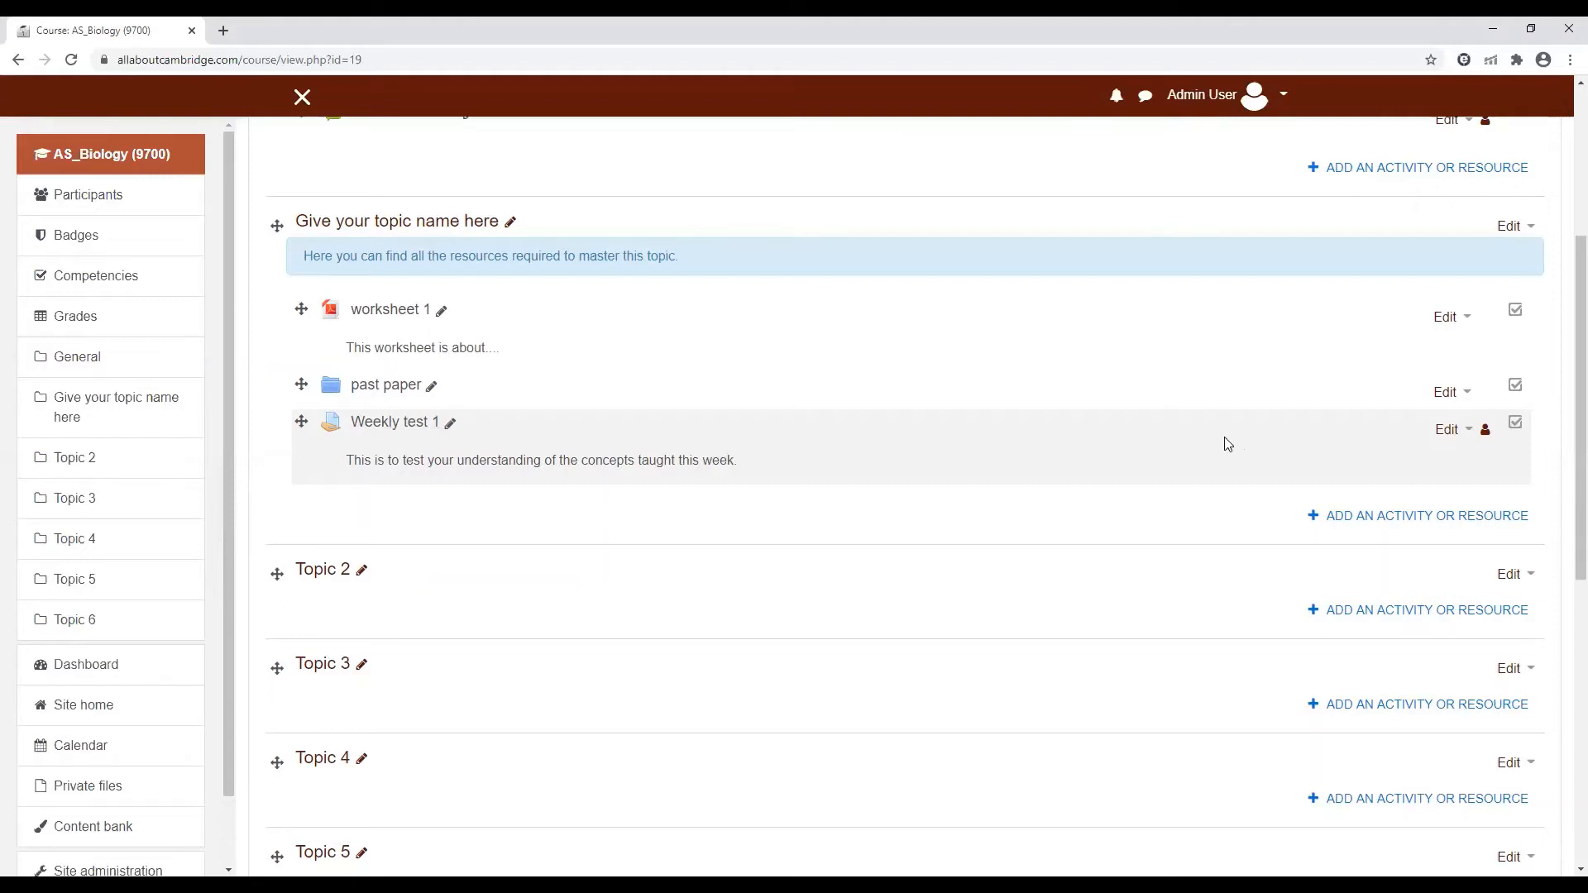
{"action": "left_click", "coordinate": [1470, 431]}
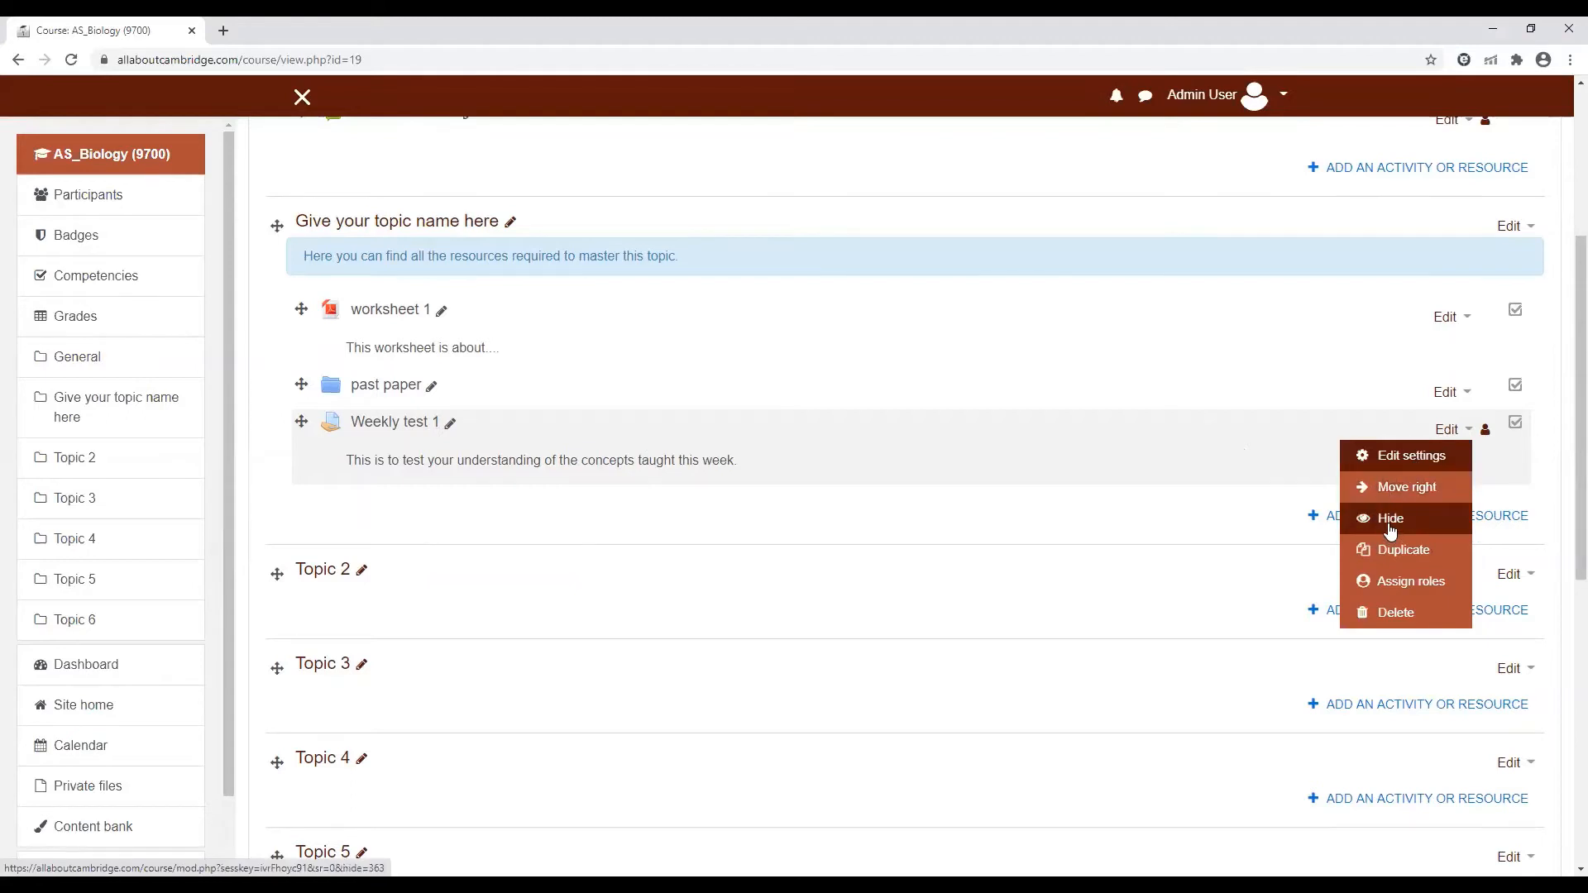
{"action": "left_click", "coordinate": [1390, 522]}
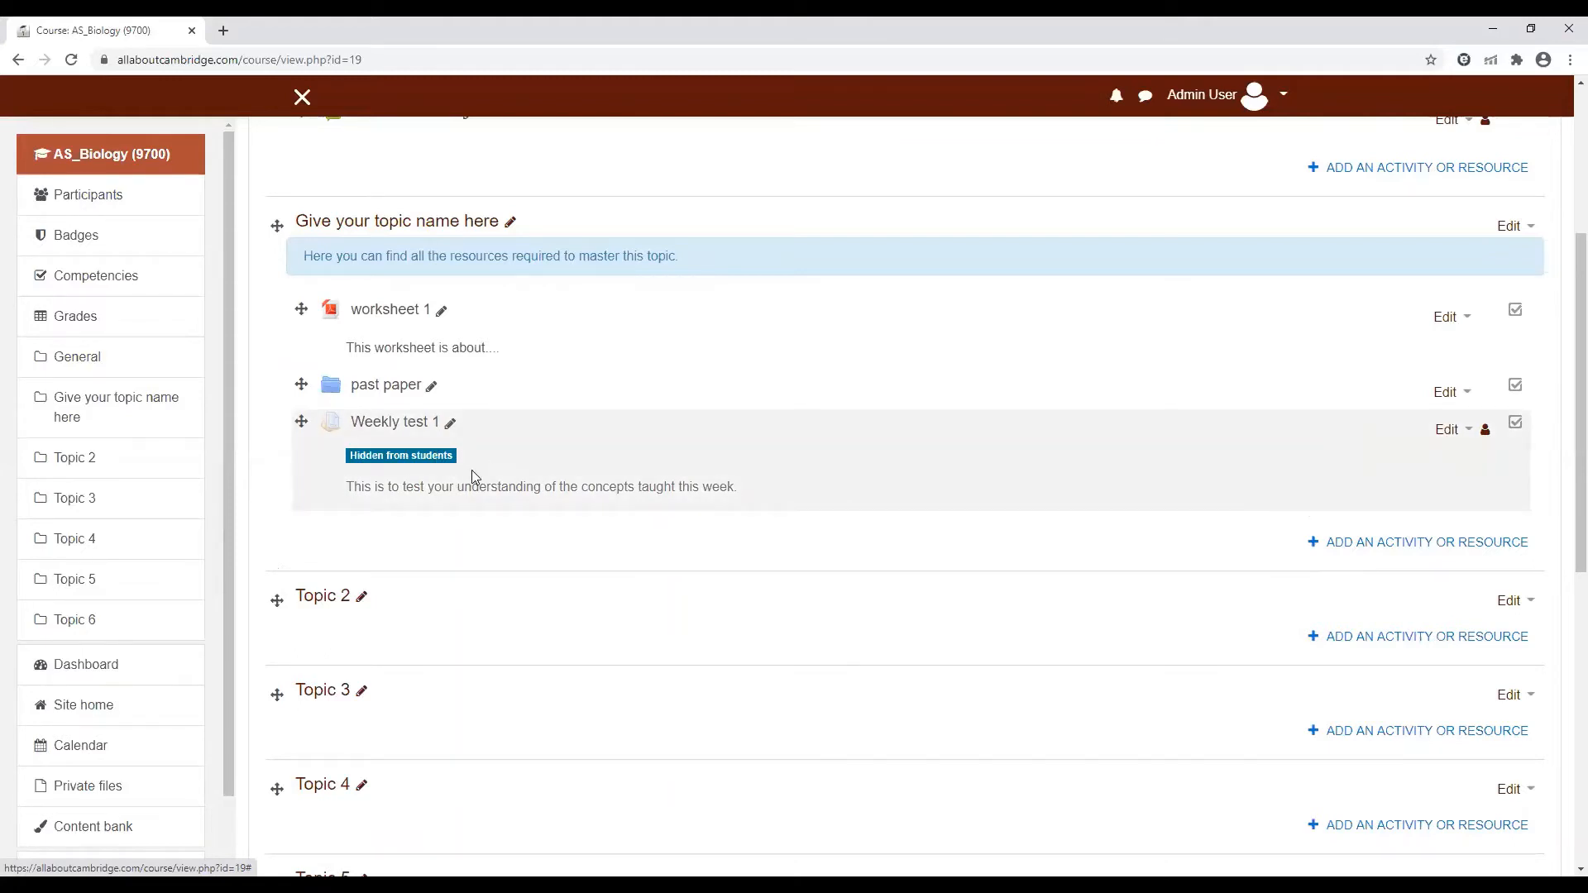
{"action": "left_click", "coordinate": [1473, 435]}
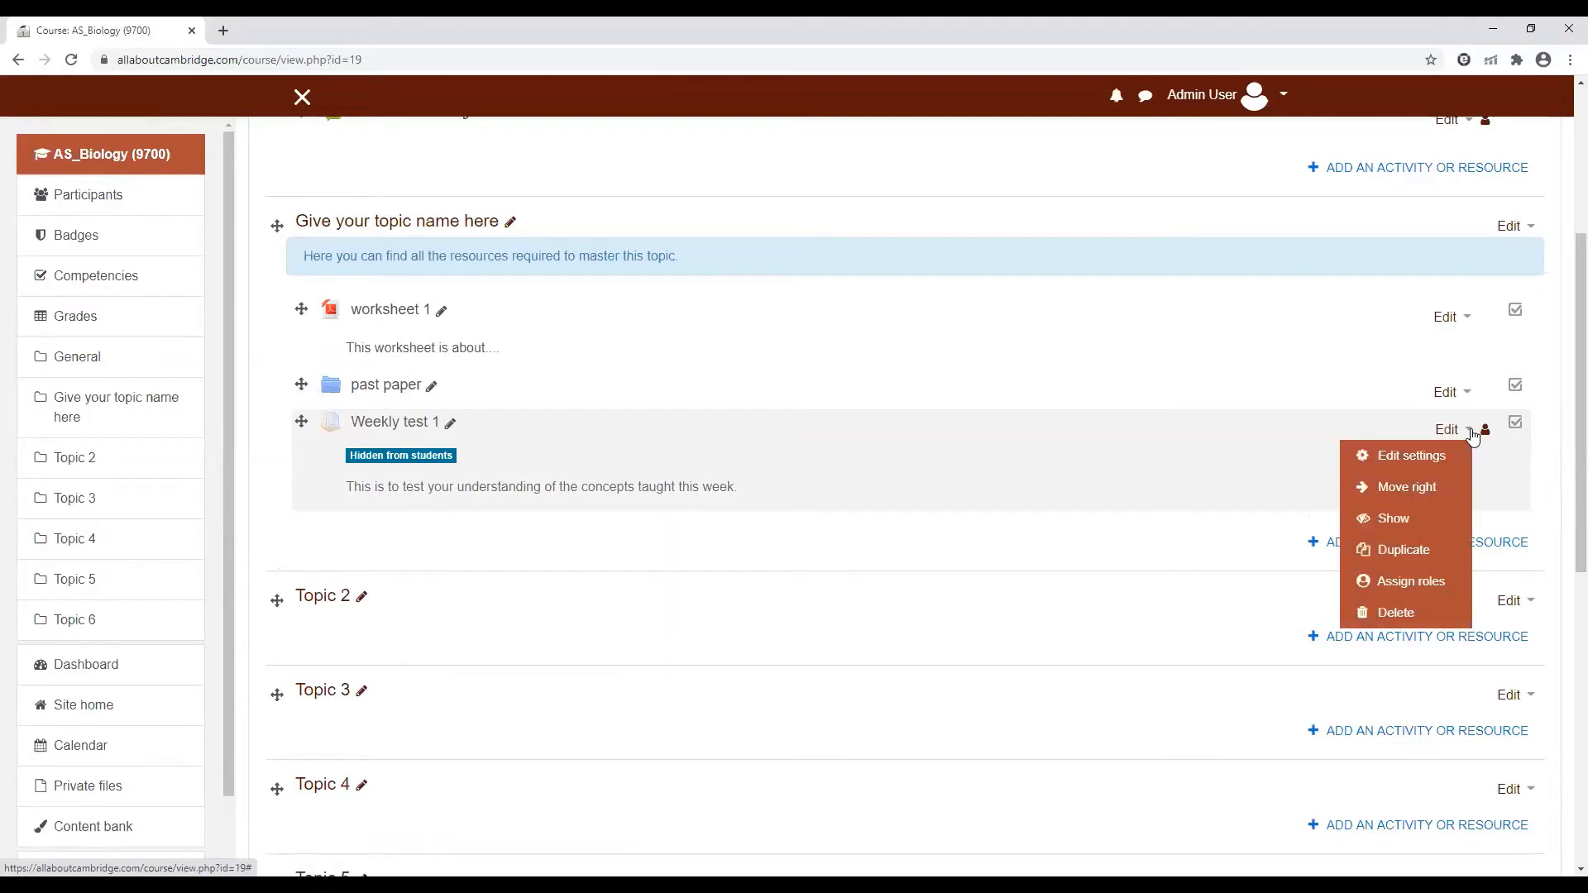
{"action": "left_click", "coordinate": [1392, 521]}
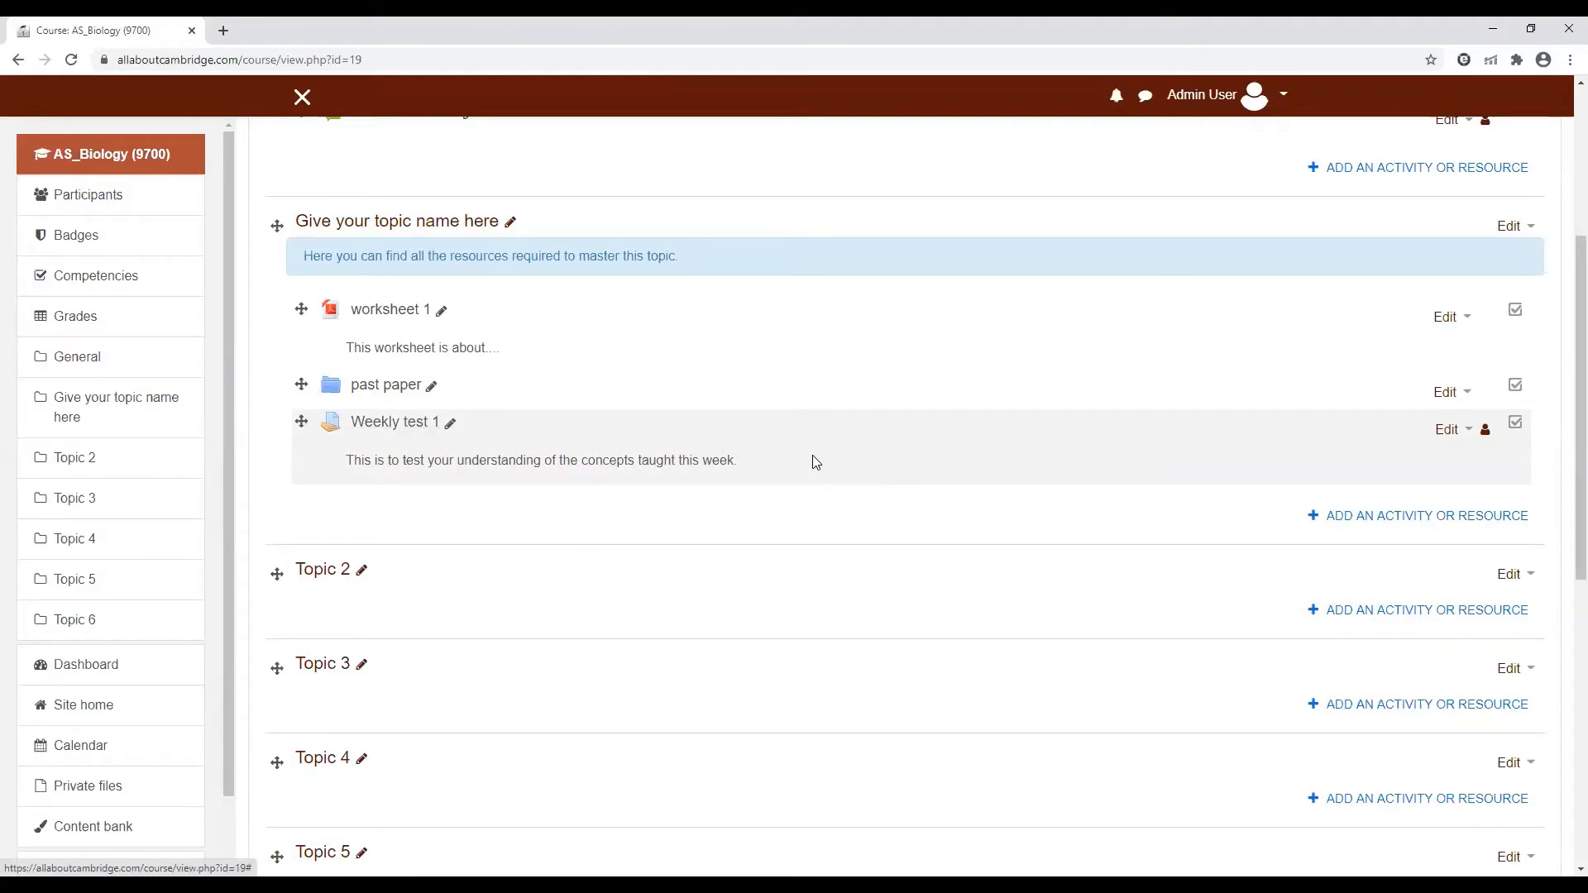
Open the Weekly test 1 assignment and view all of its submissions
{"action": "left_click", "coordinate": [397, 427]}
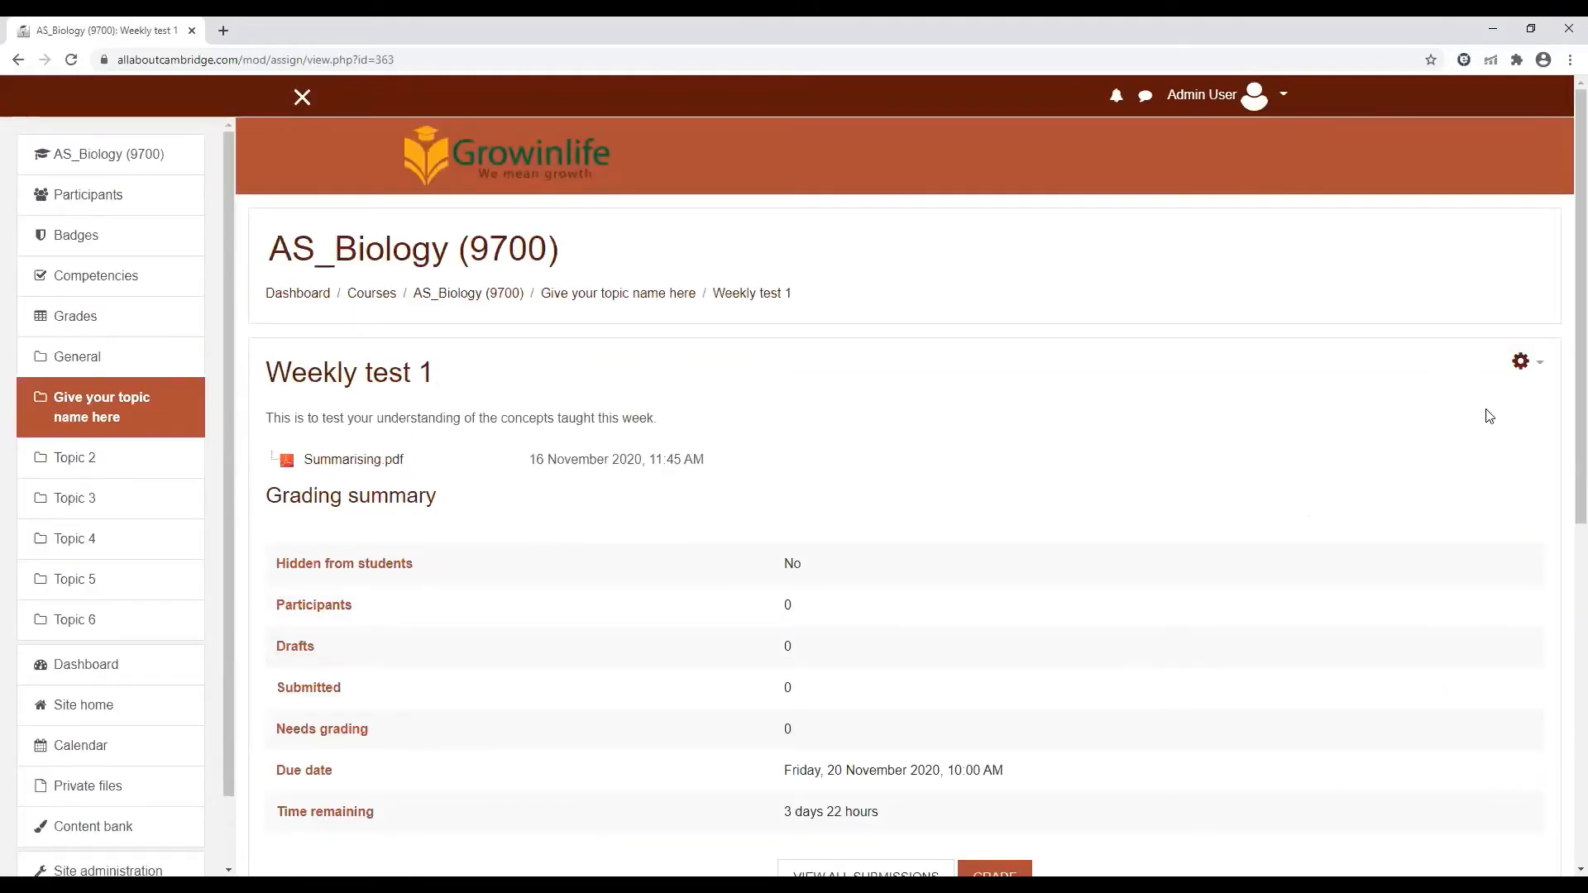
{"action": "scroll", "coordinate": [1563, 372], "scroll_direction": "down", "scroll_amount": 2}
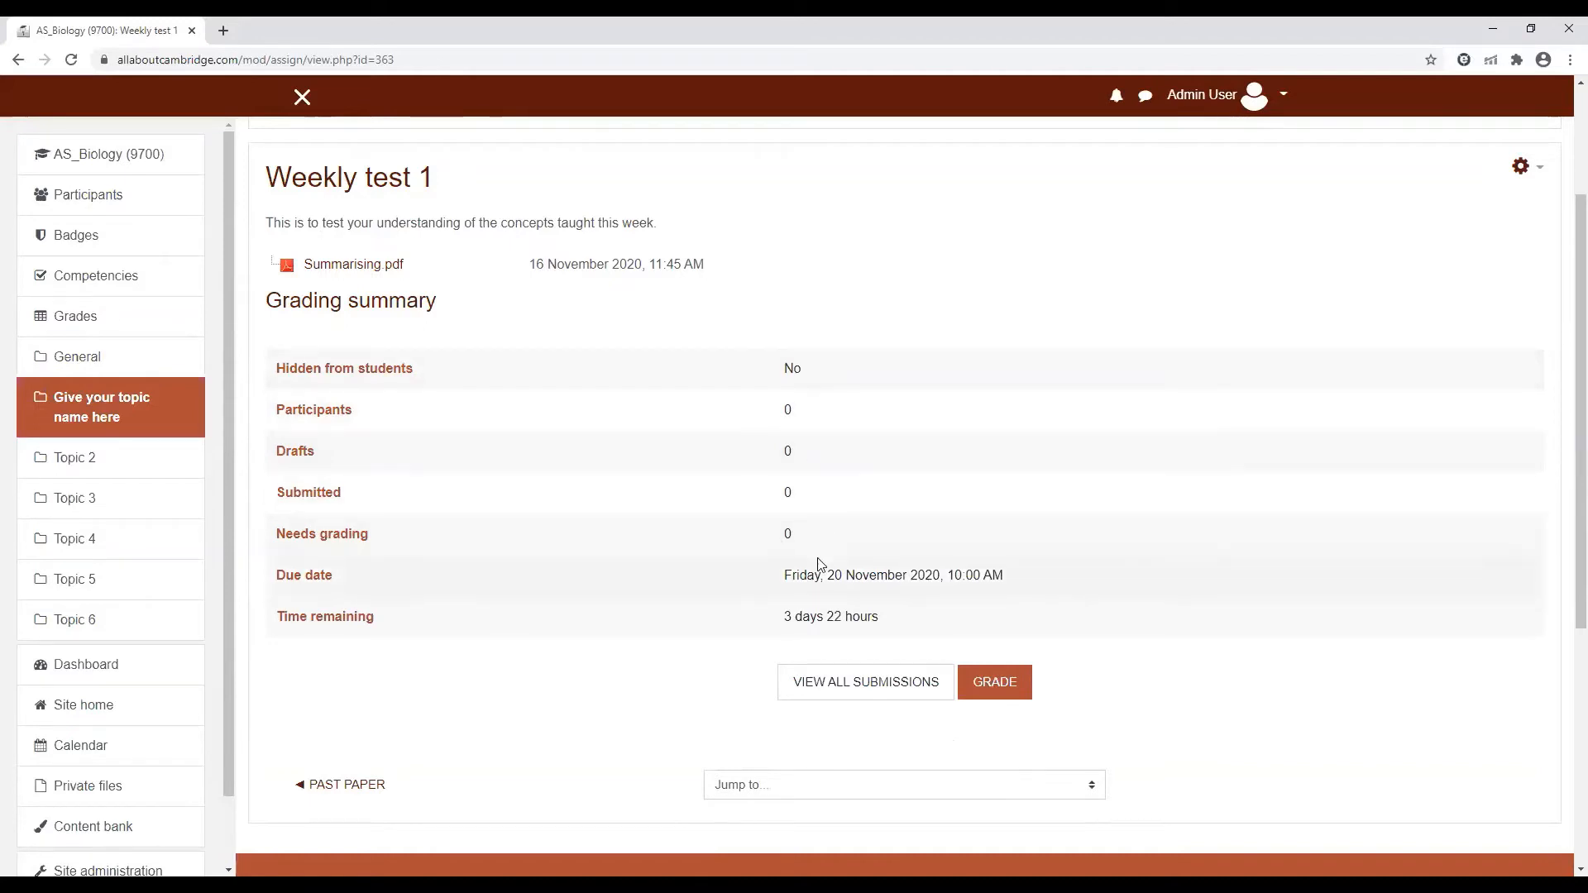
{"action": "left_click", "coordinate": [863, 688]}
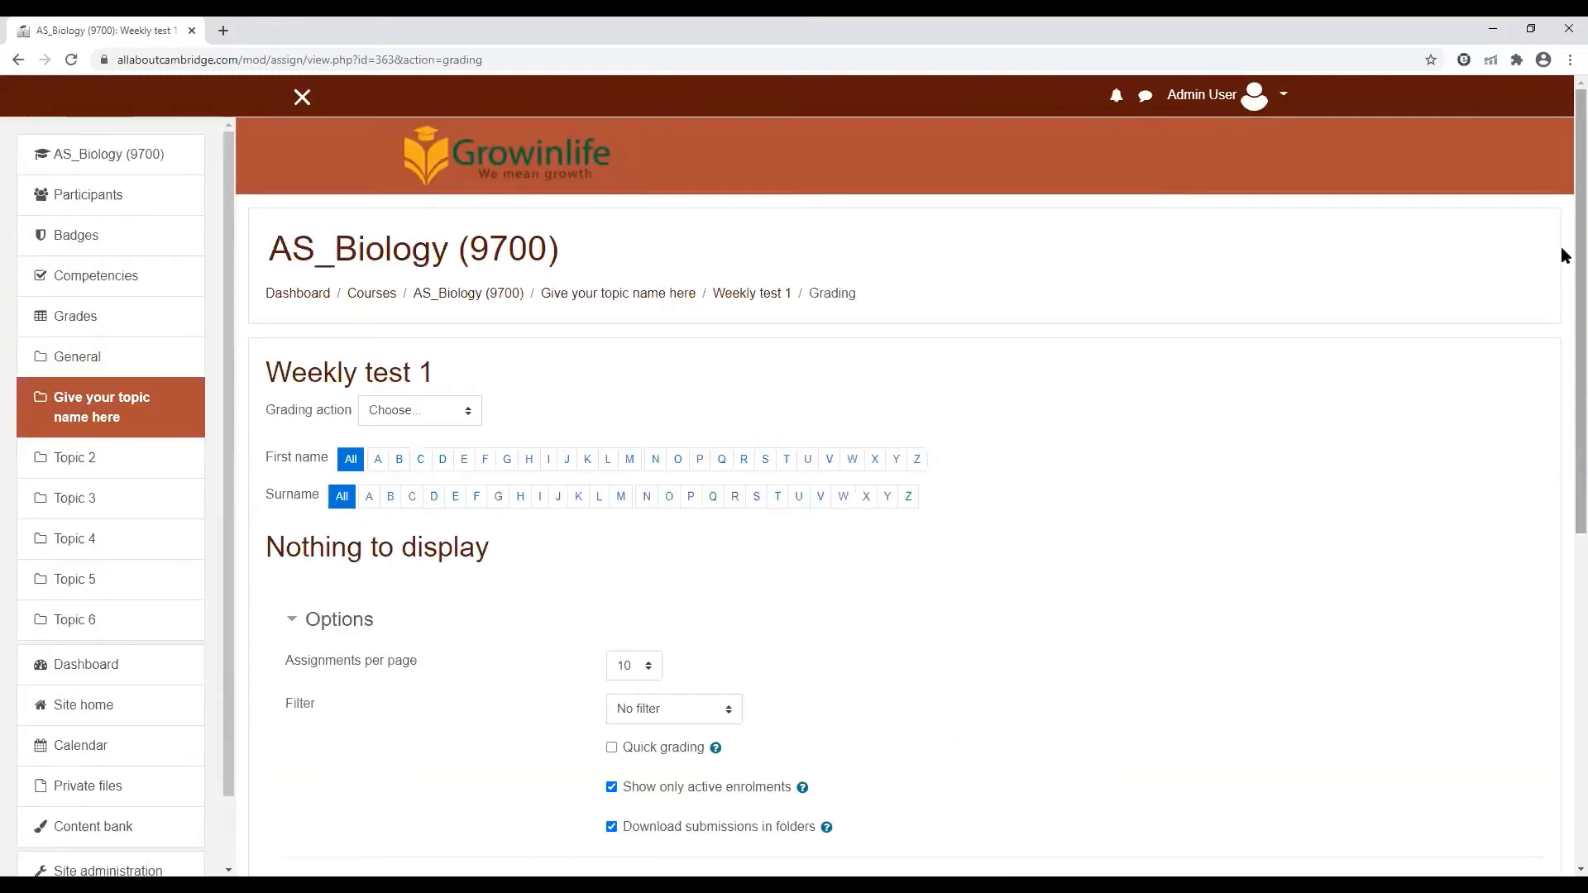
{"action": "scroll", "coordinate": [1563, 372], "scroll_direction": "down", "scroll_amount": 3}
{"action": "scroll", "coordinate": [1563, 389], "scroll_direction": "up", "scroll_amount": 3}
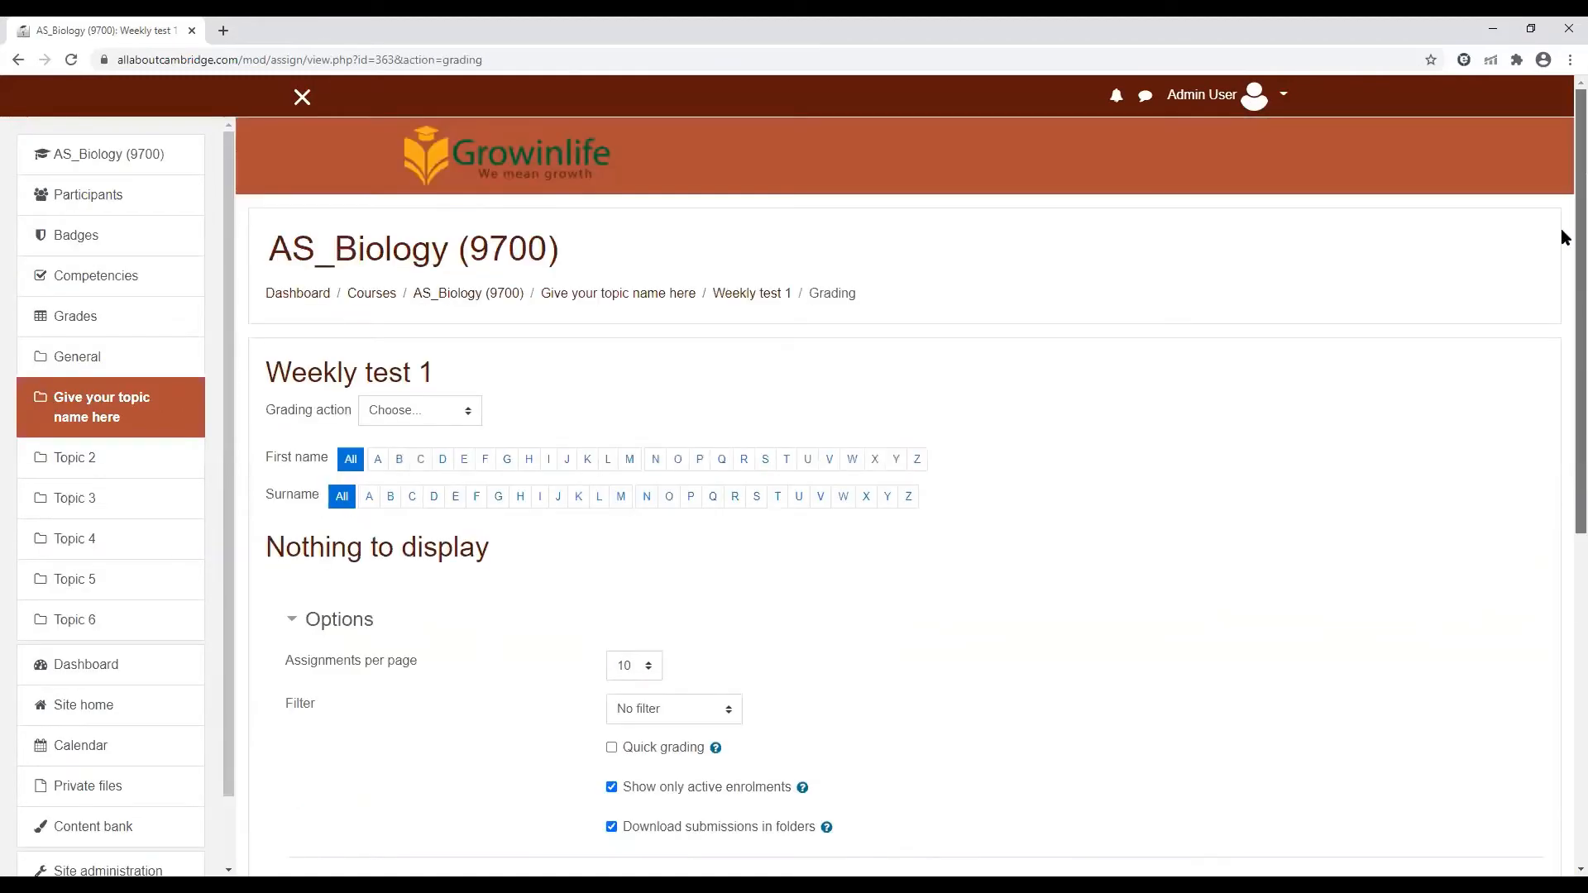
{"action": "scroll", "coordinate": [1530, 289], "scroll_direction": "down", "scroll_amount": 1}
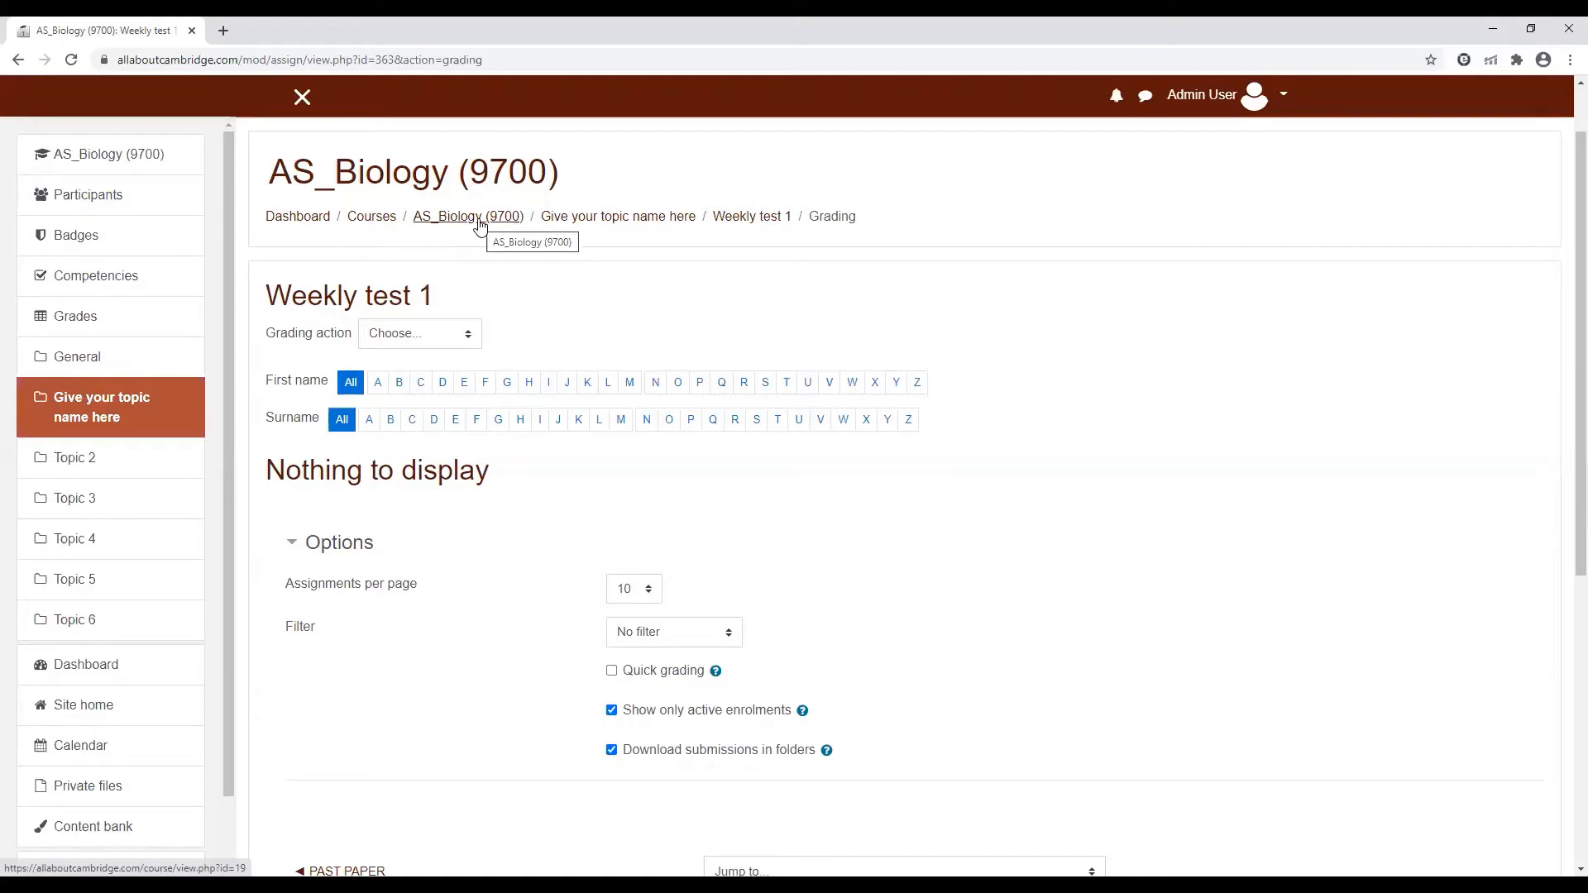
Return to the Weekly test 1 summary and open its individual grading page
{"action": "left_click", "coordinate": [754, 218]}
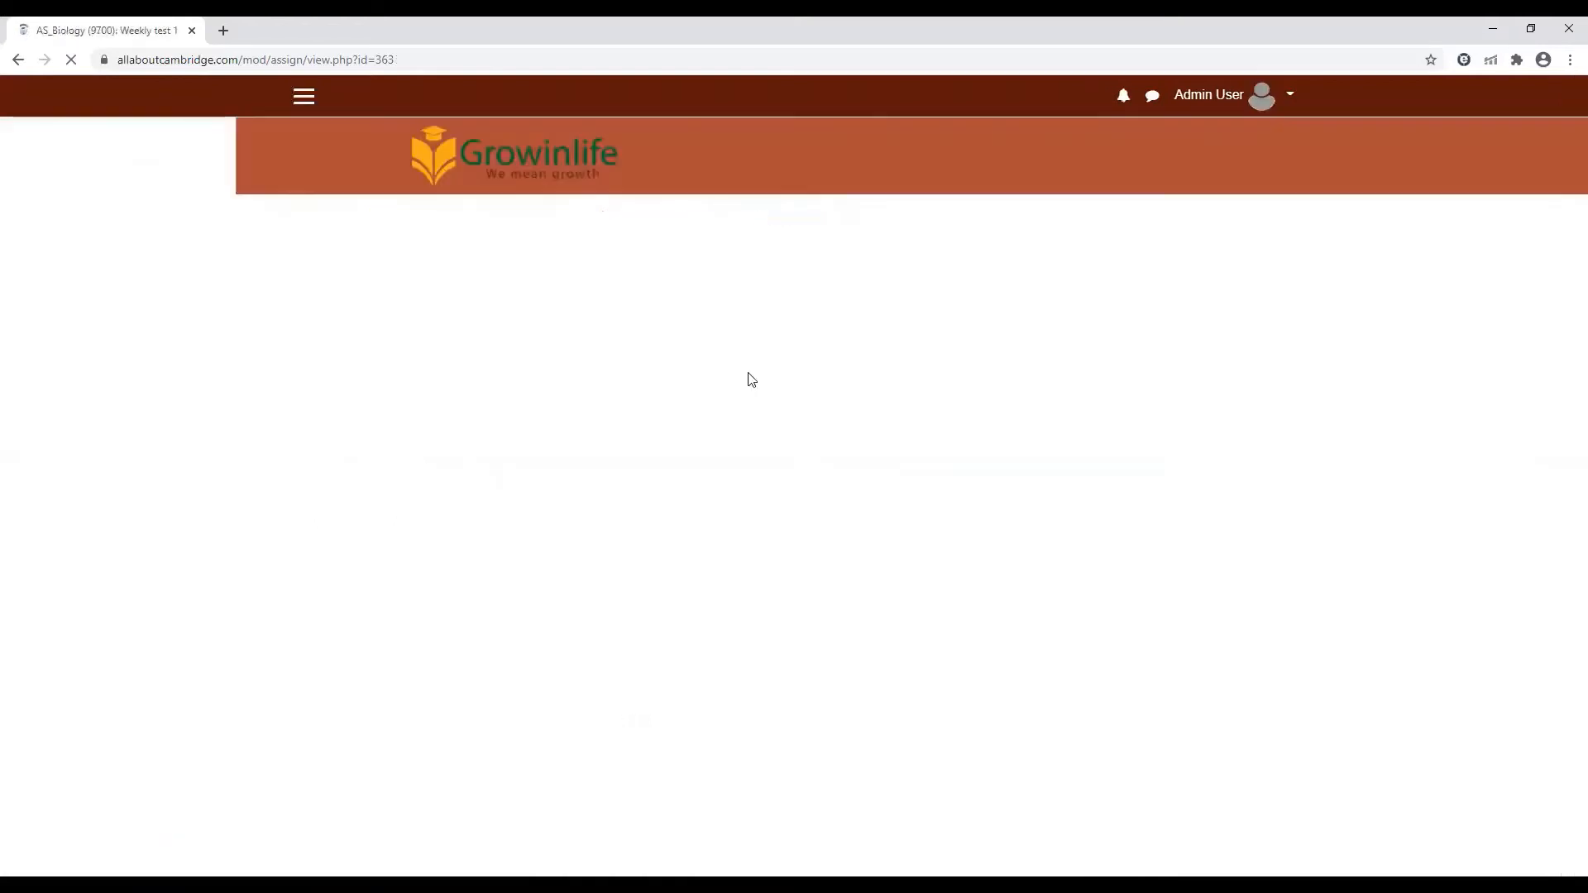
{"action": "left_click_drag", "start_coordinate": [1565, 465], "coordinate": [1566, 552]}
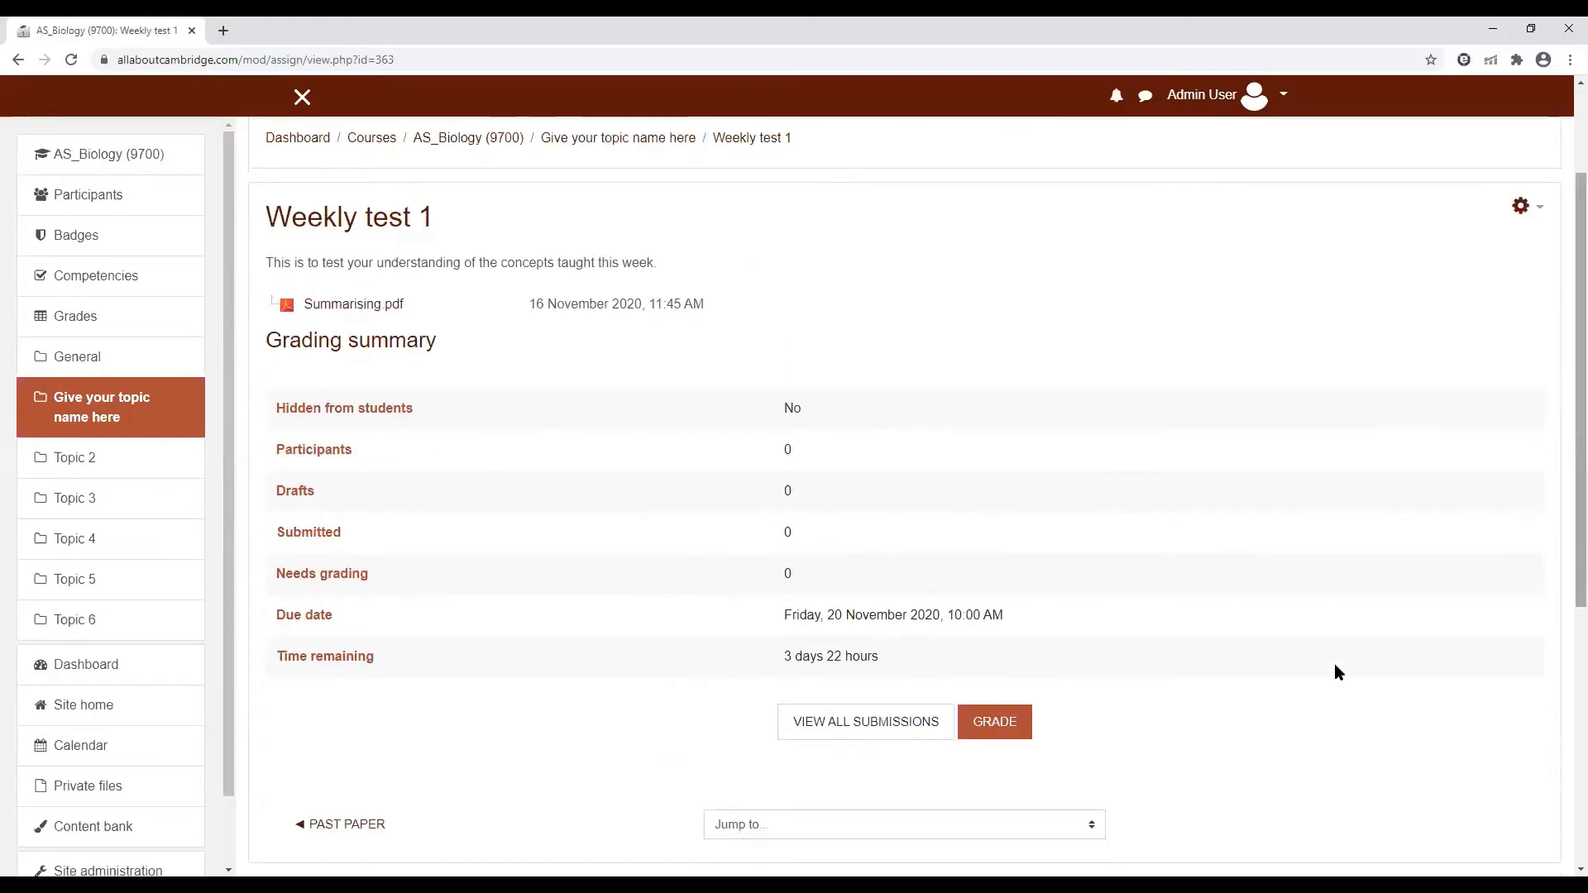
{"action": "left_click", "coordinate": [1000, 733]}
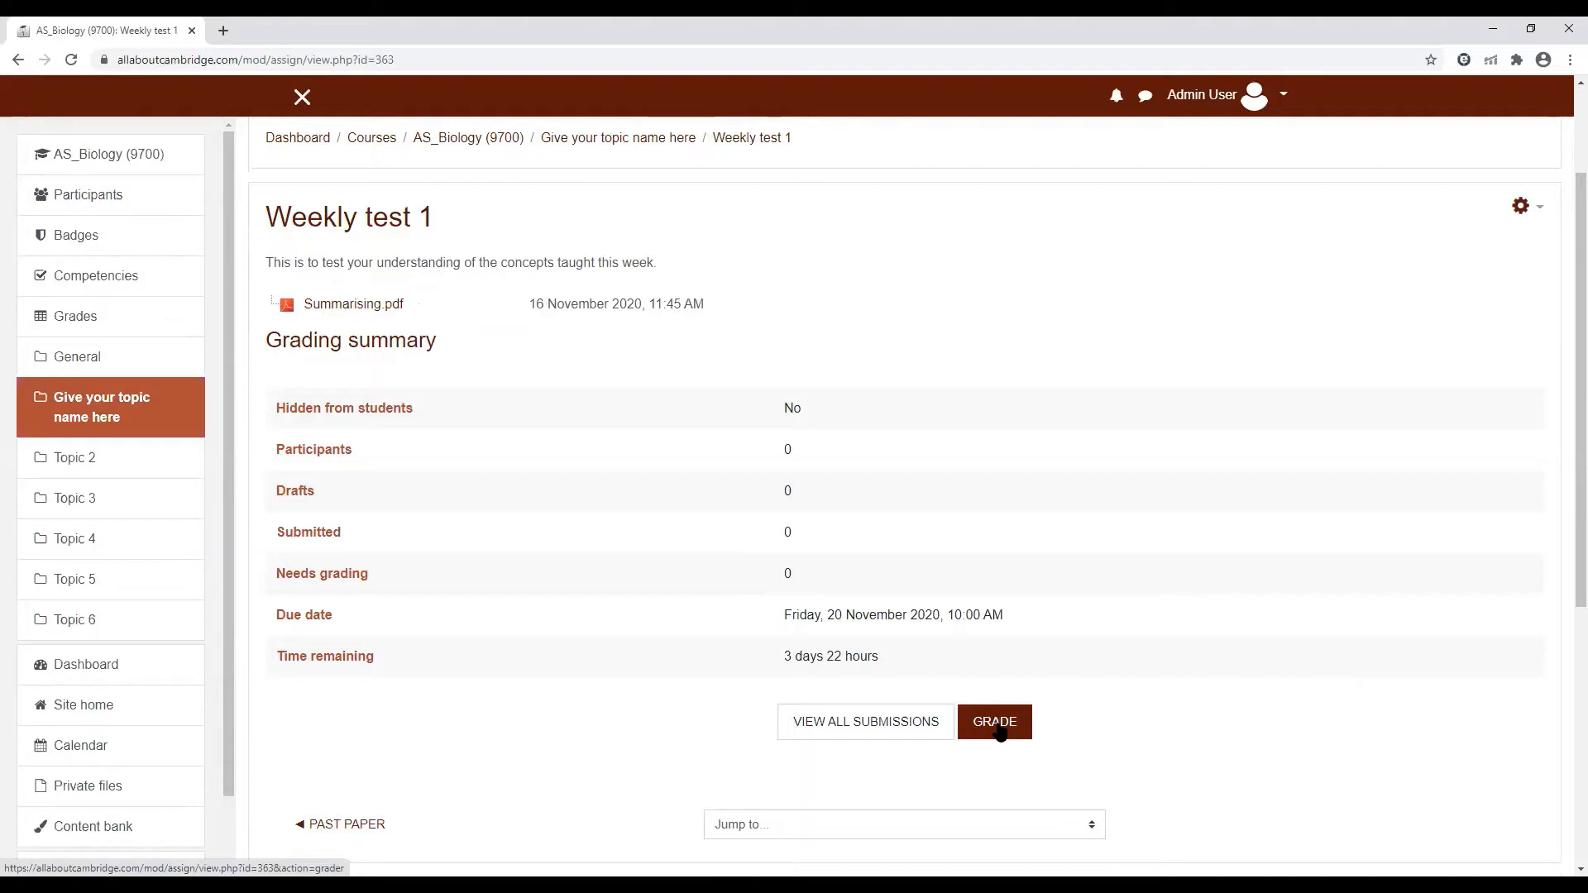
{"action": "left_click", "coordinate": [1000, 732]}
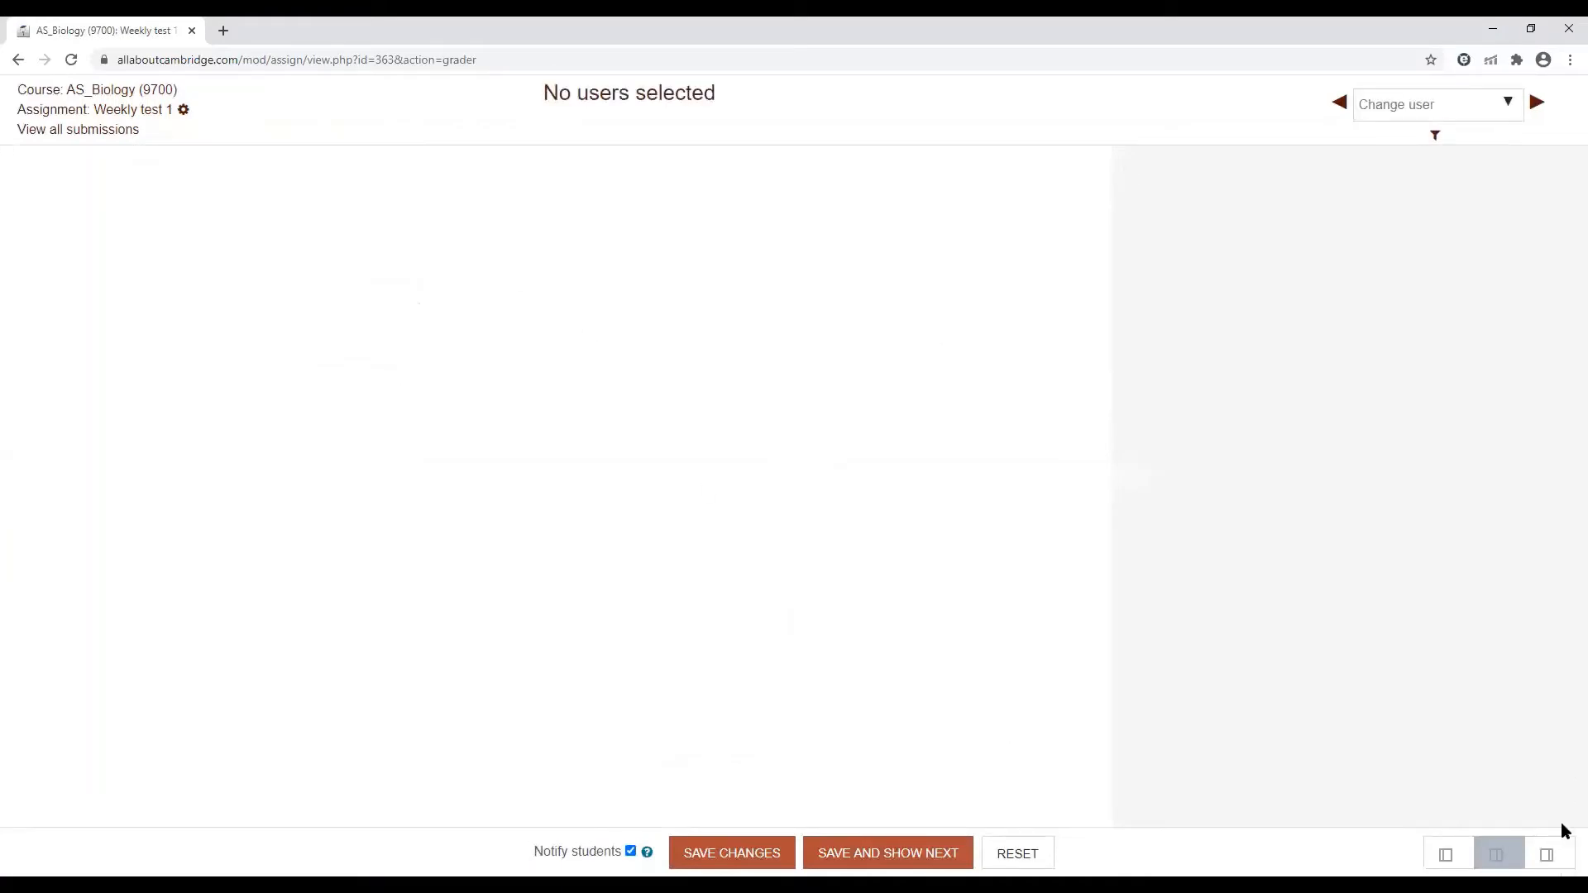
Try the grading page's different panel layouts, ending on the two-panel split view
{"action": "left_click", "coordinate": [1543, 855]}
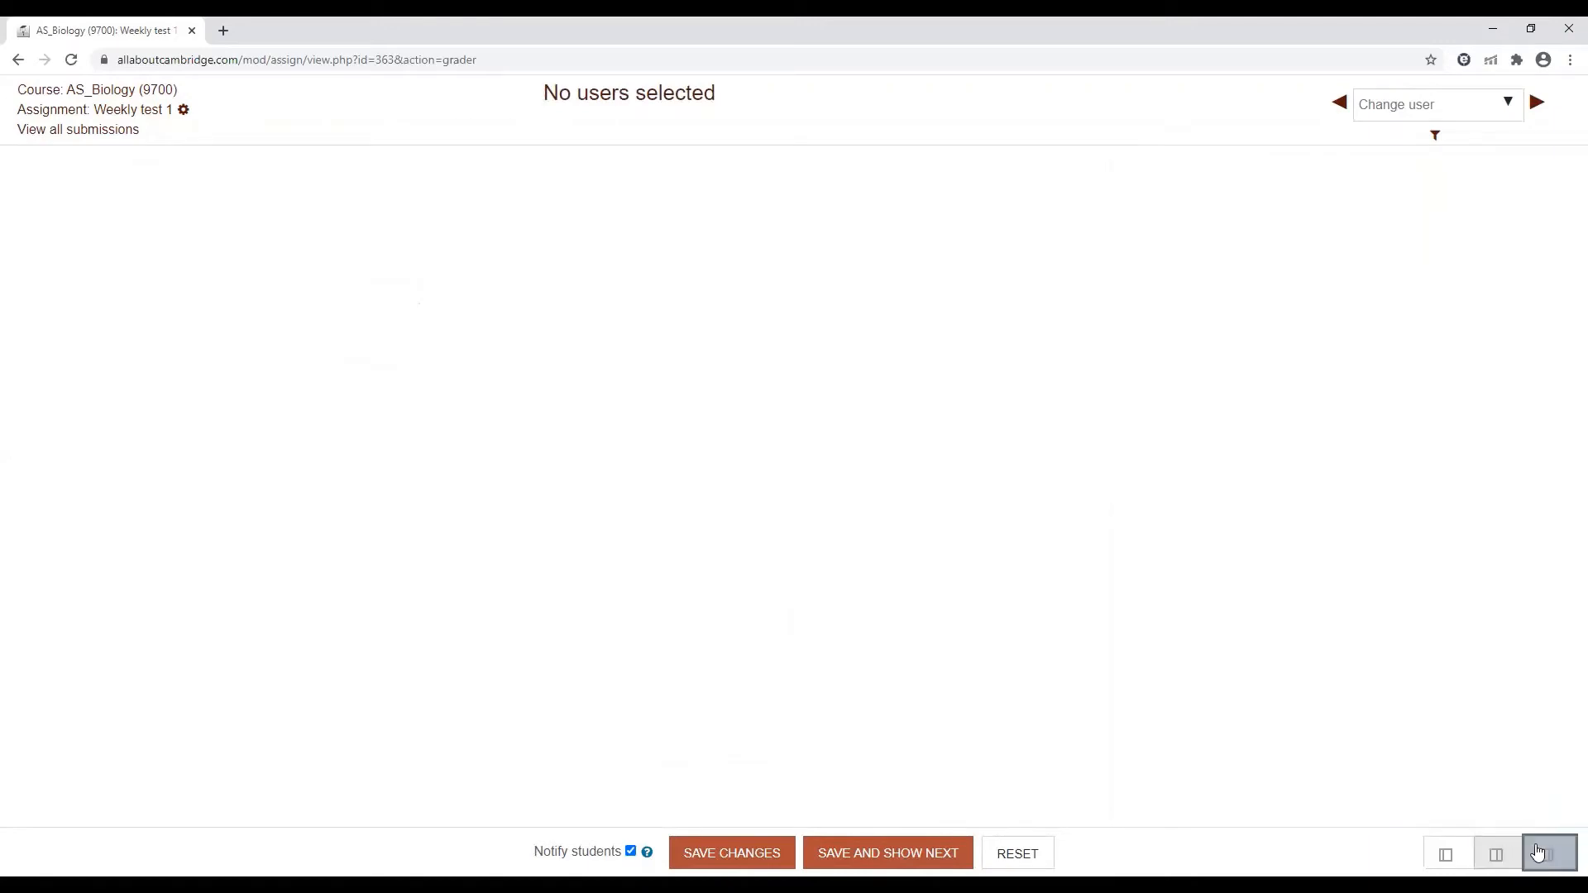
{"action": "left_click", "coordinate": [1495, 855]}
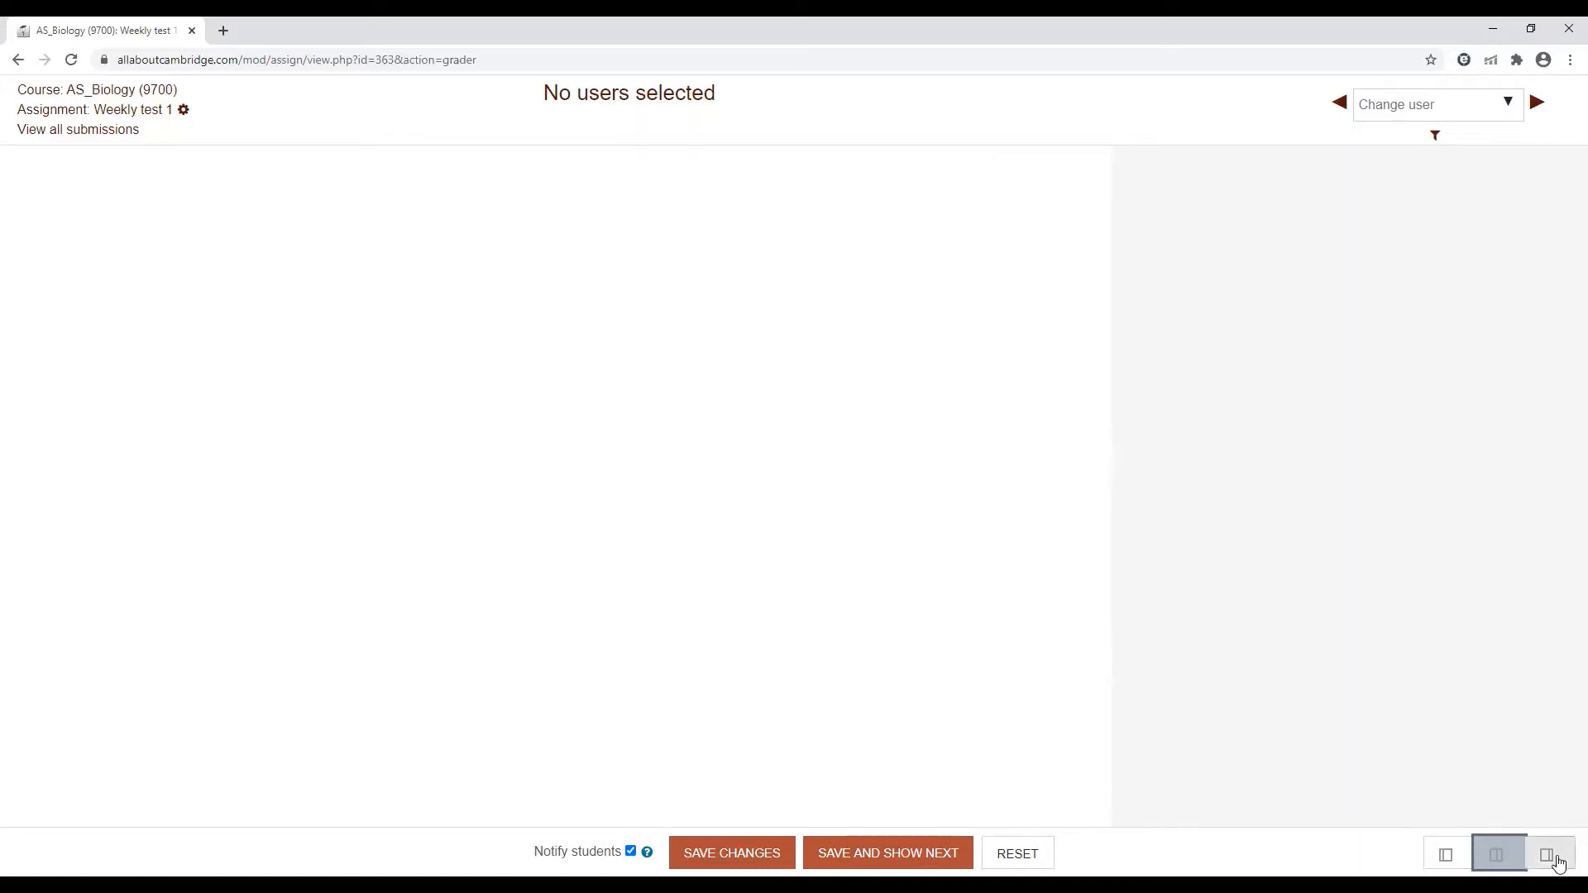
{"action": "left_click", "coordinate": [1444, 861]}
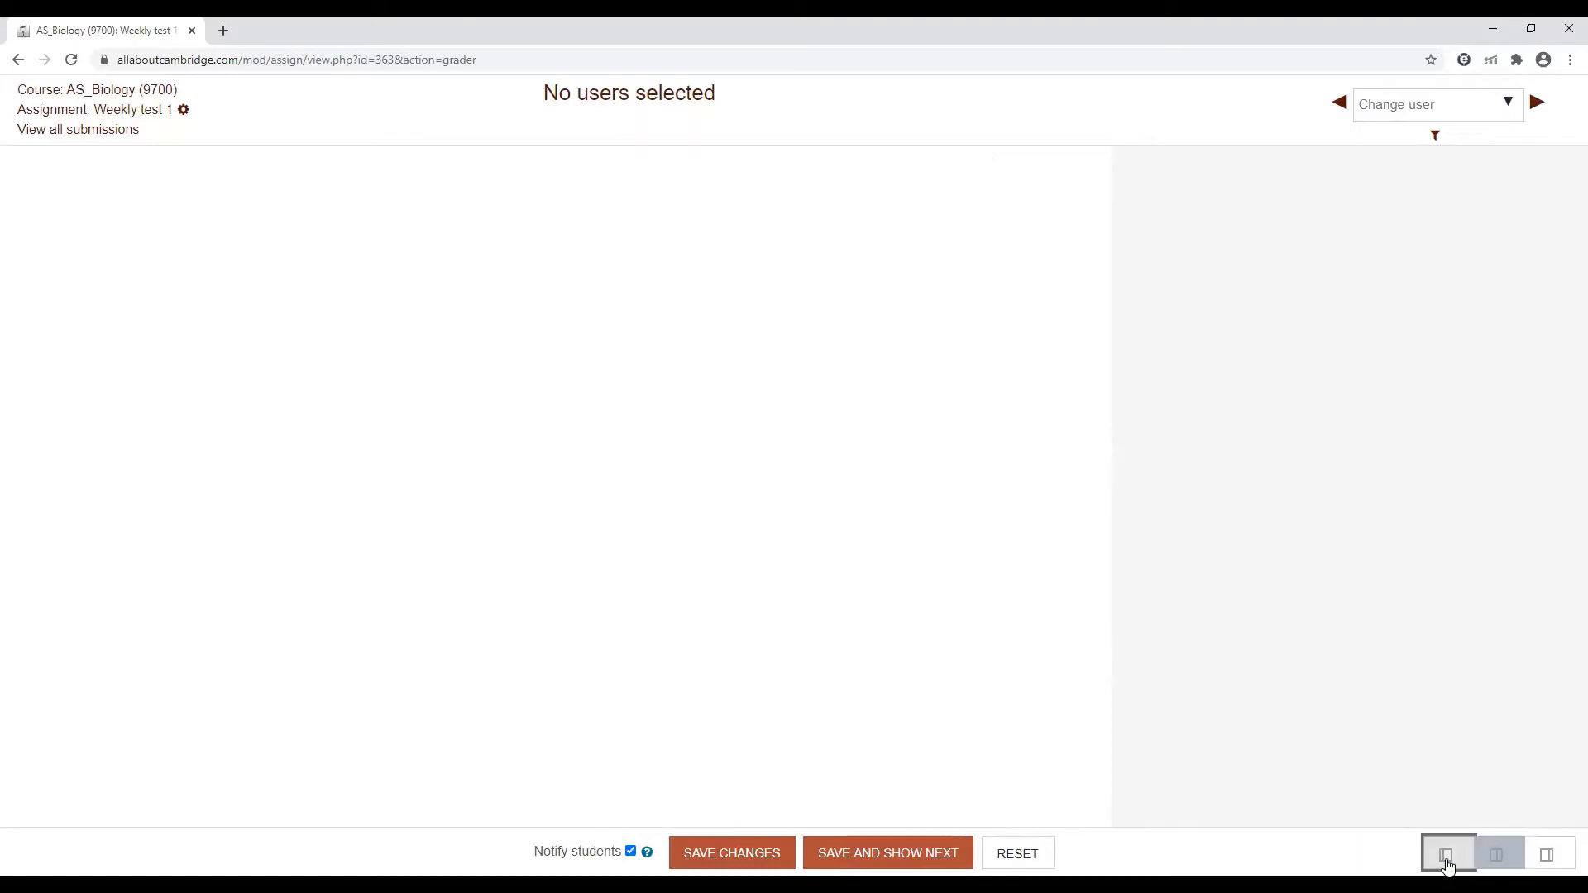
{"action": "left_click", "coordinate": [1504, 863]}
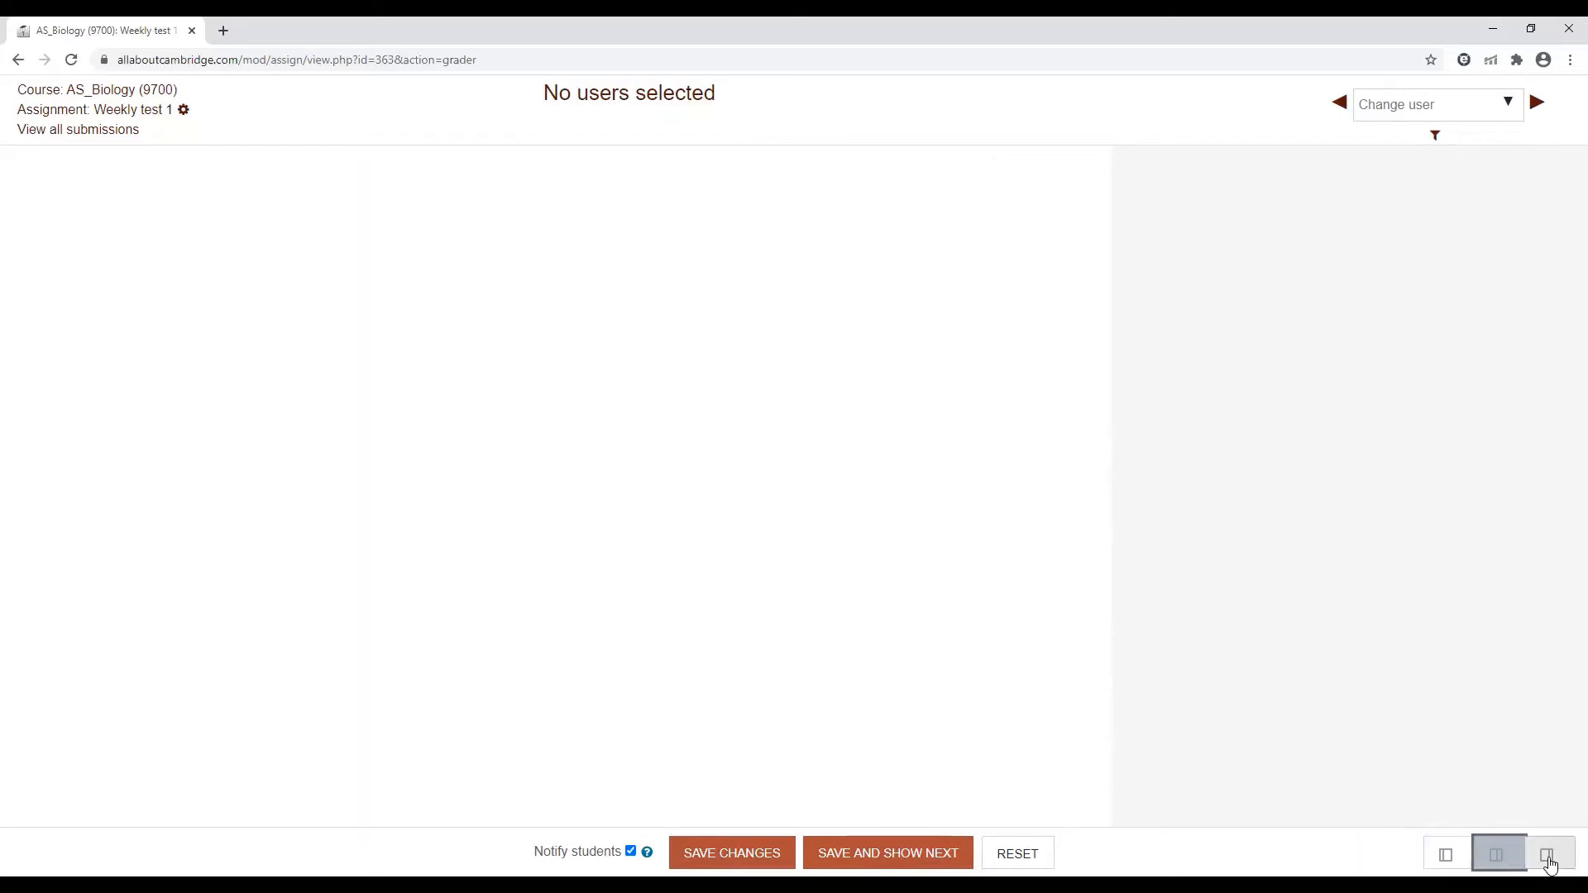
Return to the AS_Biology (9700) course page and start a new Glossary in the topic "Give your topic name here"
{"action": "left_click", "coordinate": [16, 63]}
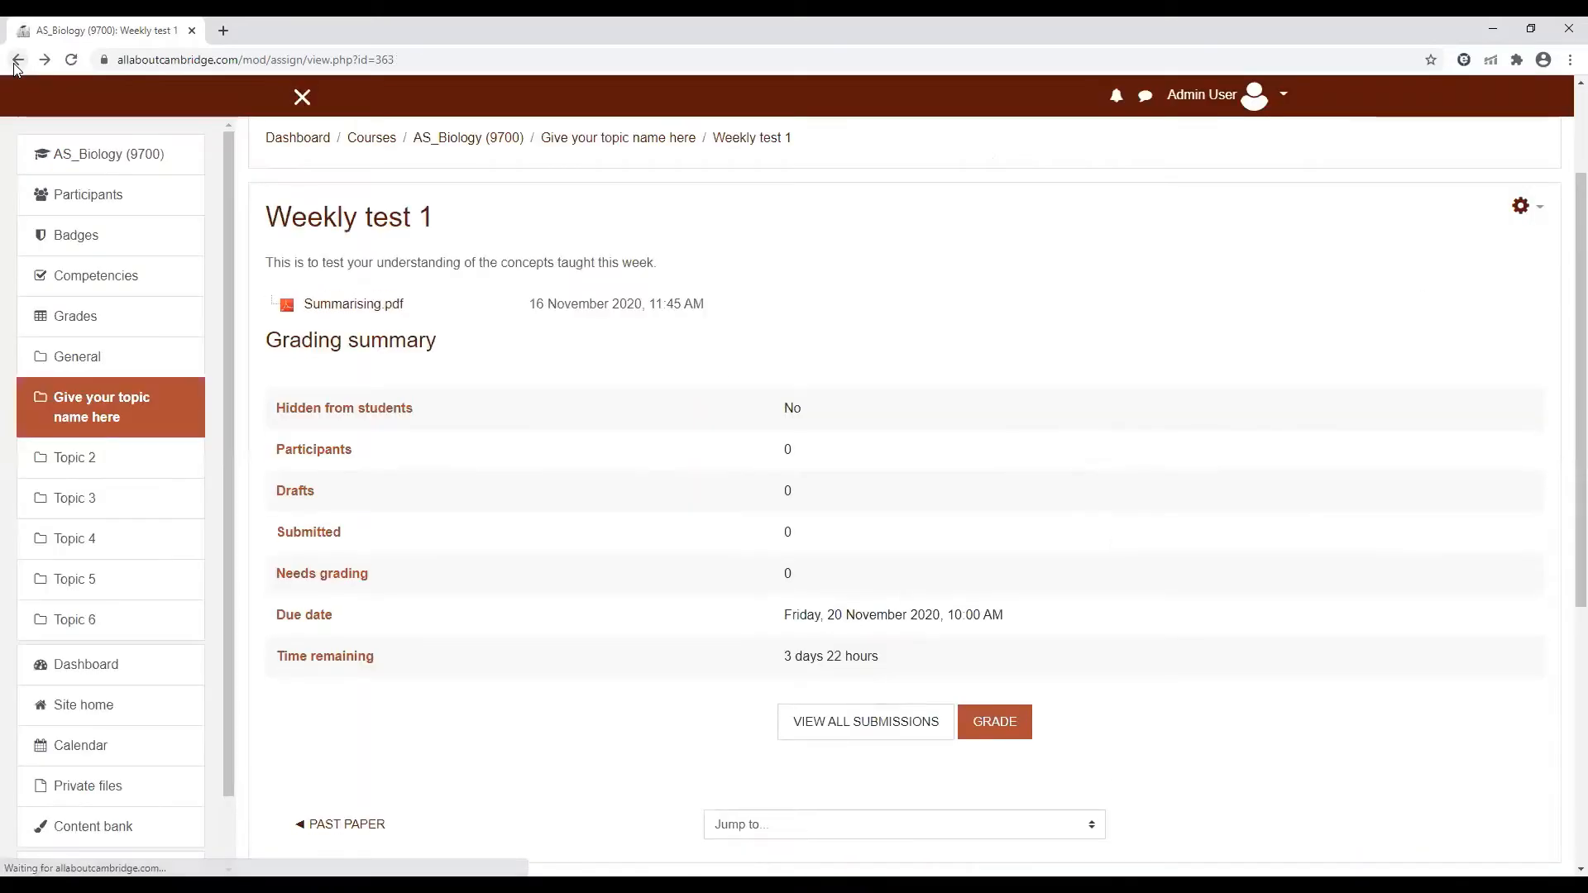
{"action": "left_click", "coordinate": [472, 142]}
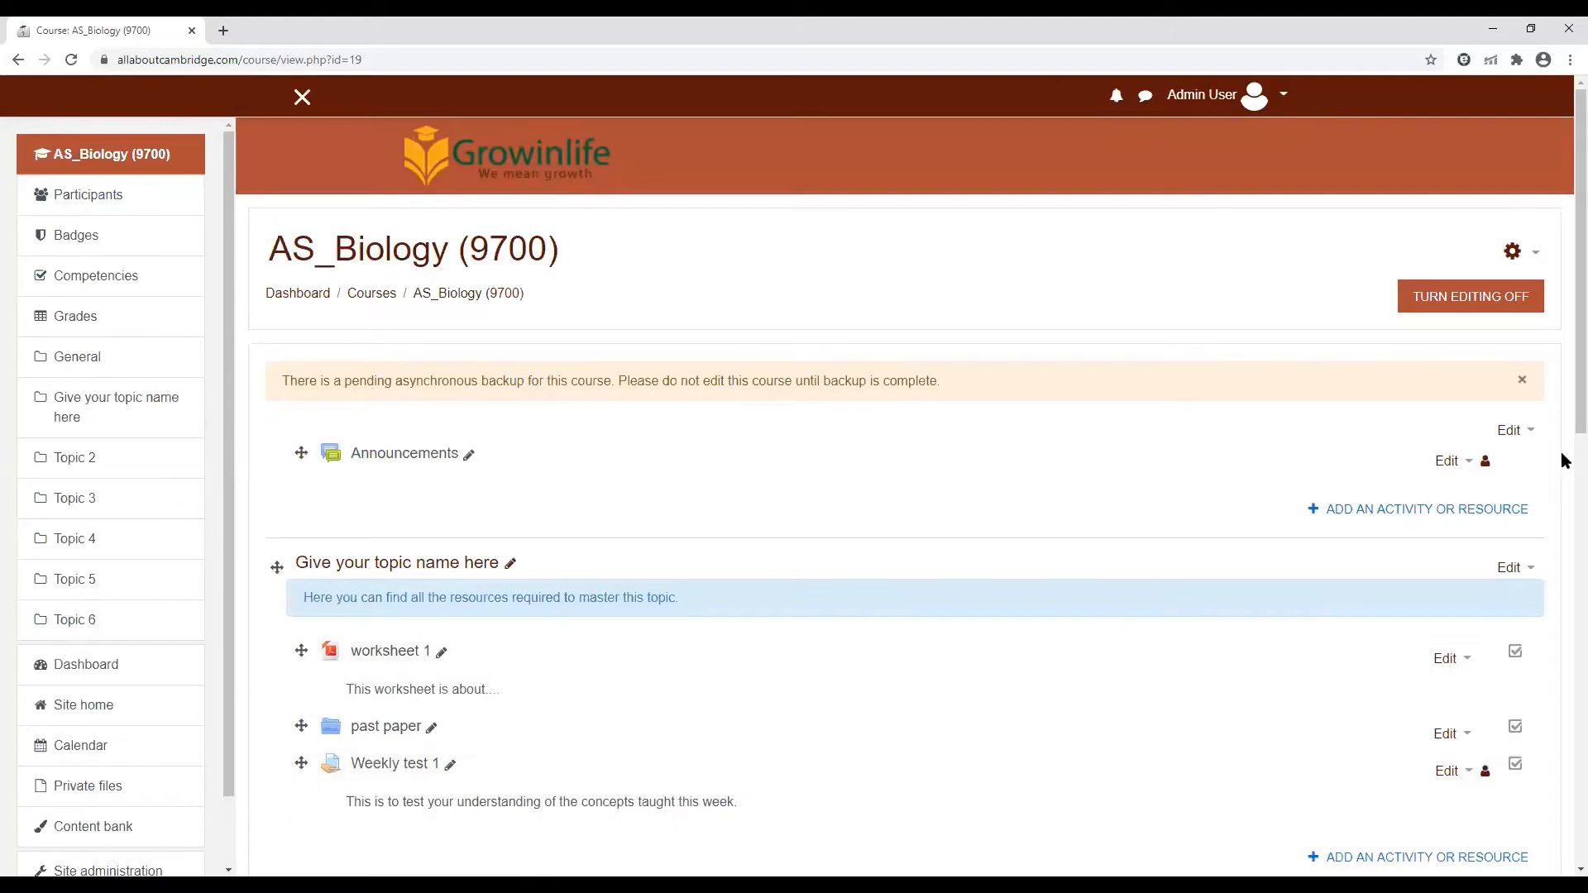
{"action": "scroll", "coordinate": [1561, 443], "scroll_direction": "down", "scroll_amount": 3}
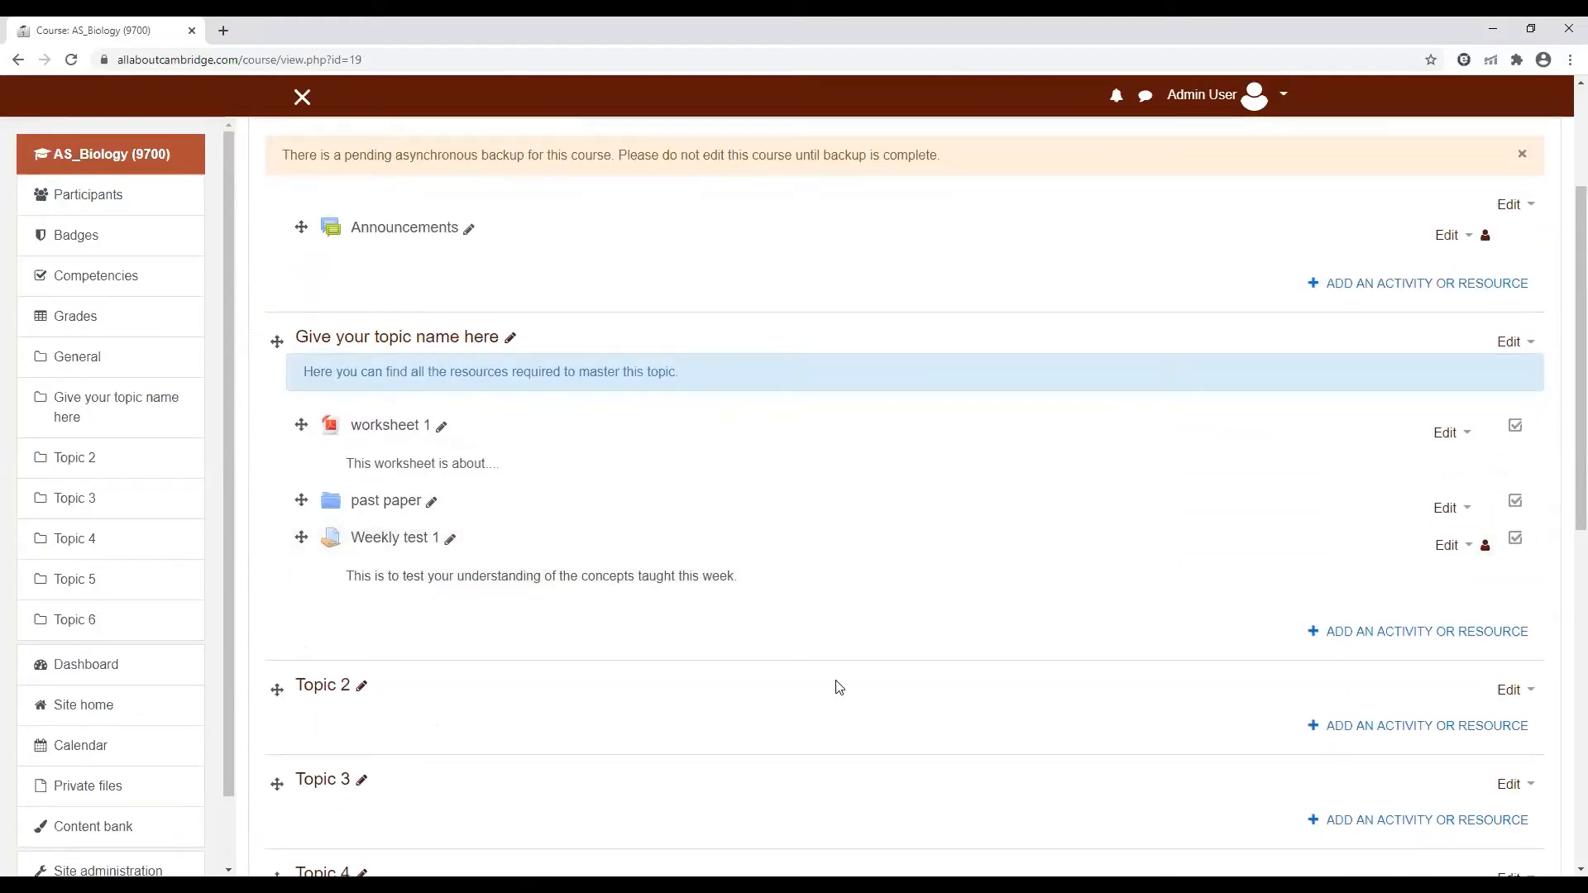
{"action": "left_click", "coordinate": [1428, 637]}
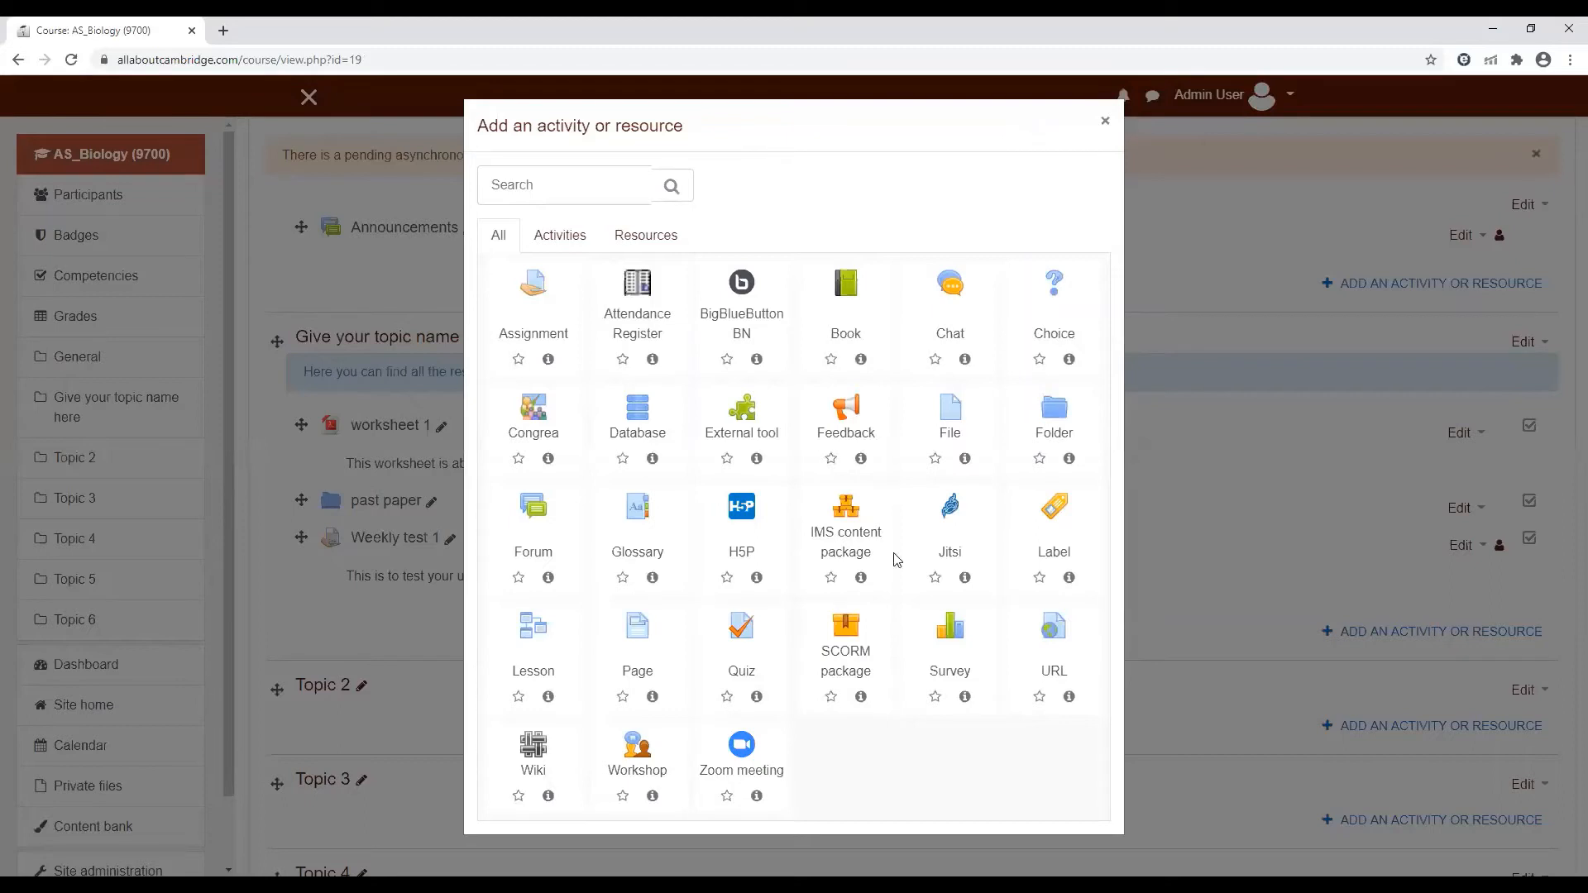
{"action": "left_click", "coordinate": [636, 554]}
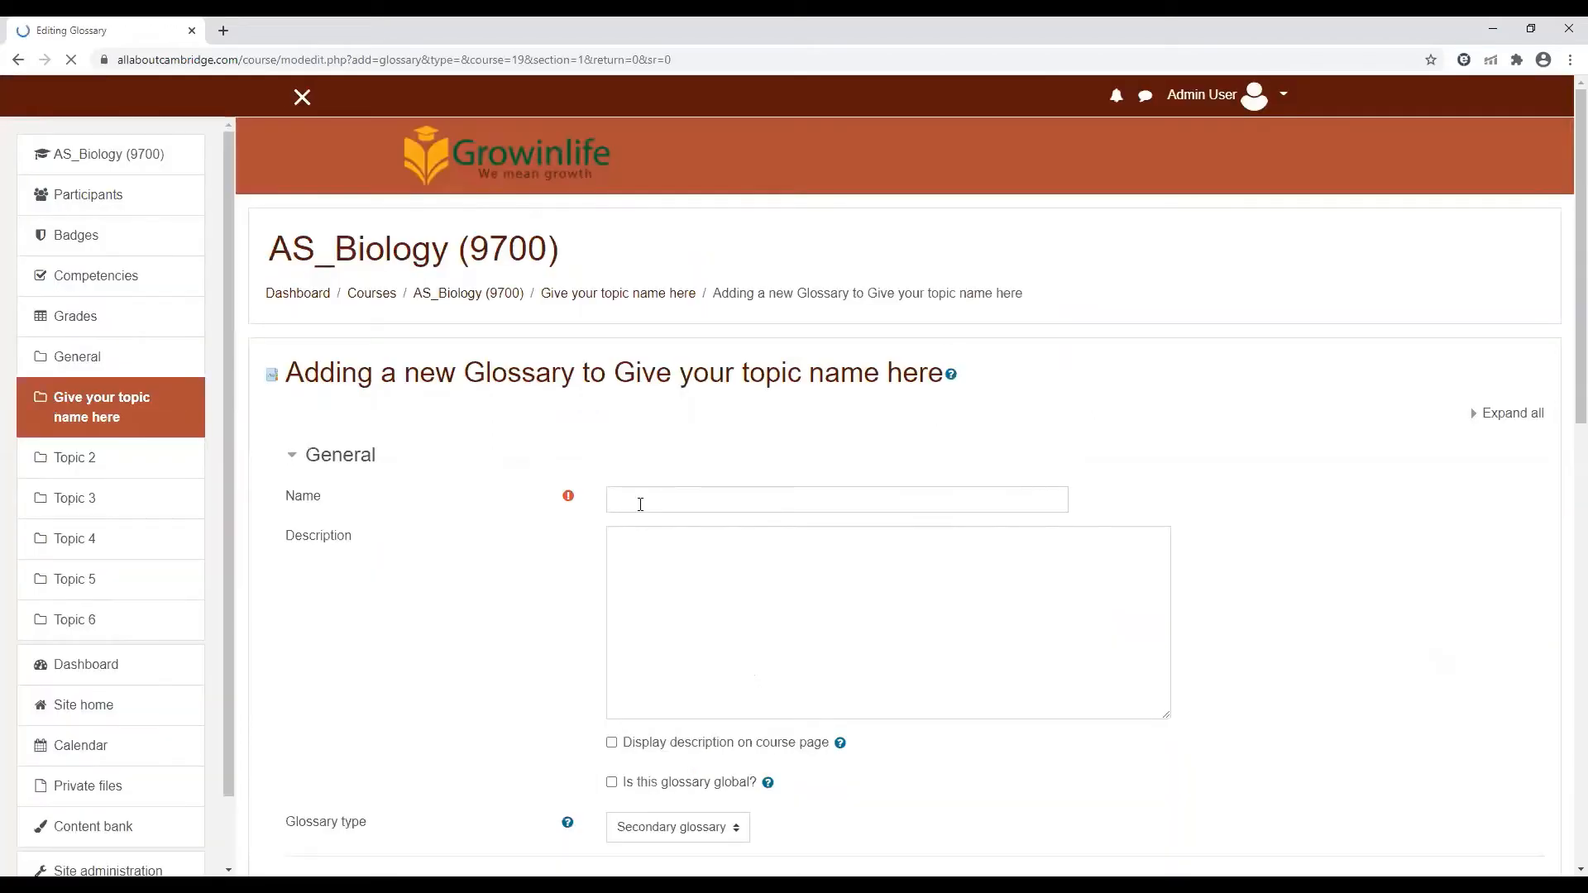
Name the glossary "Terms you must know", describe it as "Learn these terms" and display the description on the course page
{"action": "left_click", "coordinate": [640, 503]}
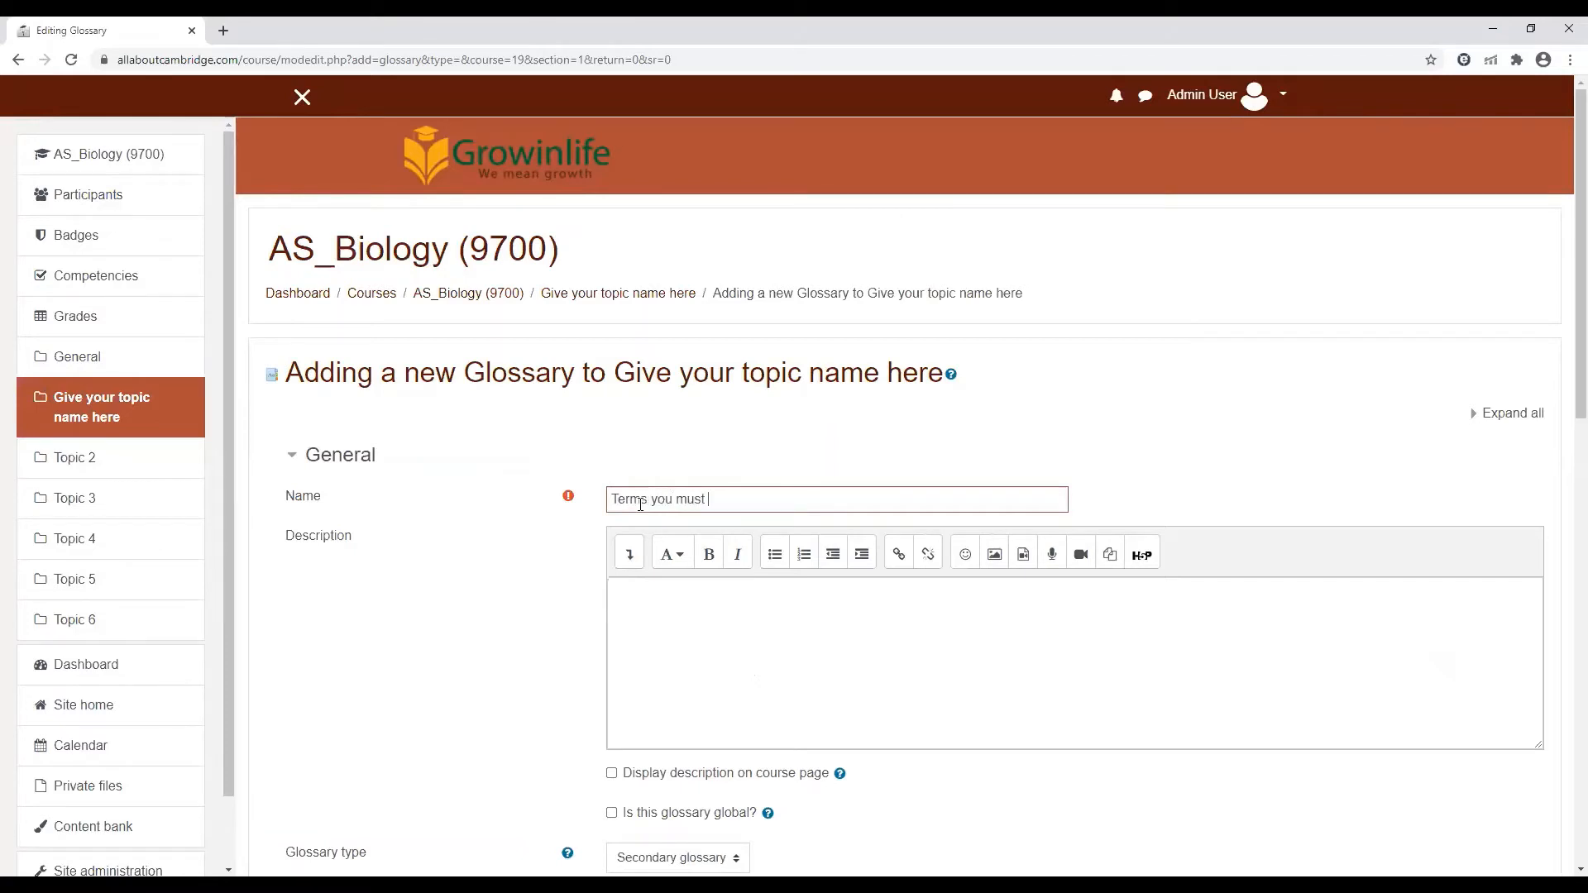
{"action": "left_click", "coordinate": [714, 649]}
{"action": "scroll", "coordinate": [1563, 497], "scroll_direction": "down", "scroll_amount": 2}
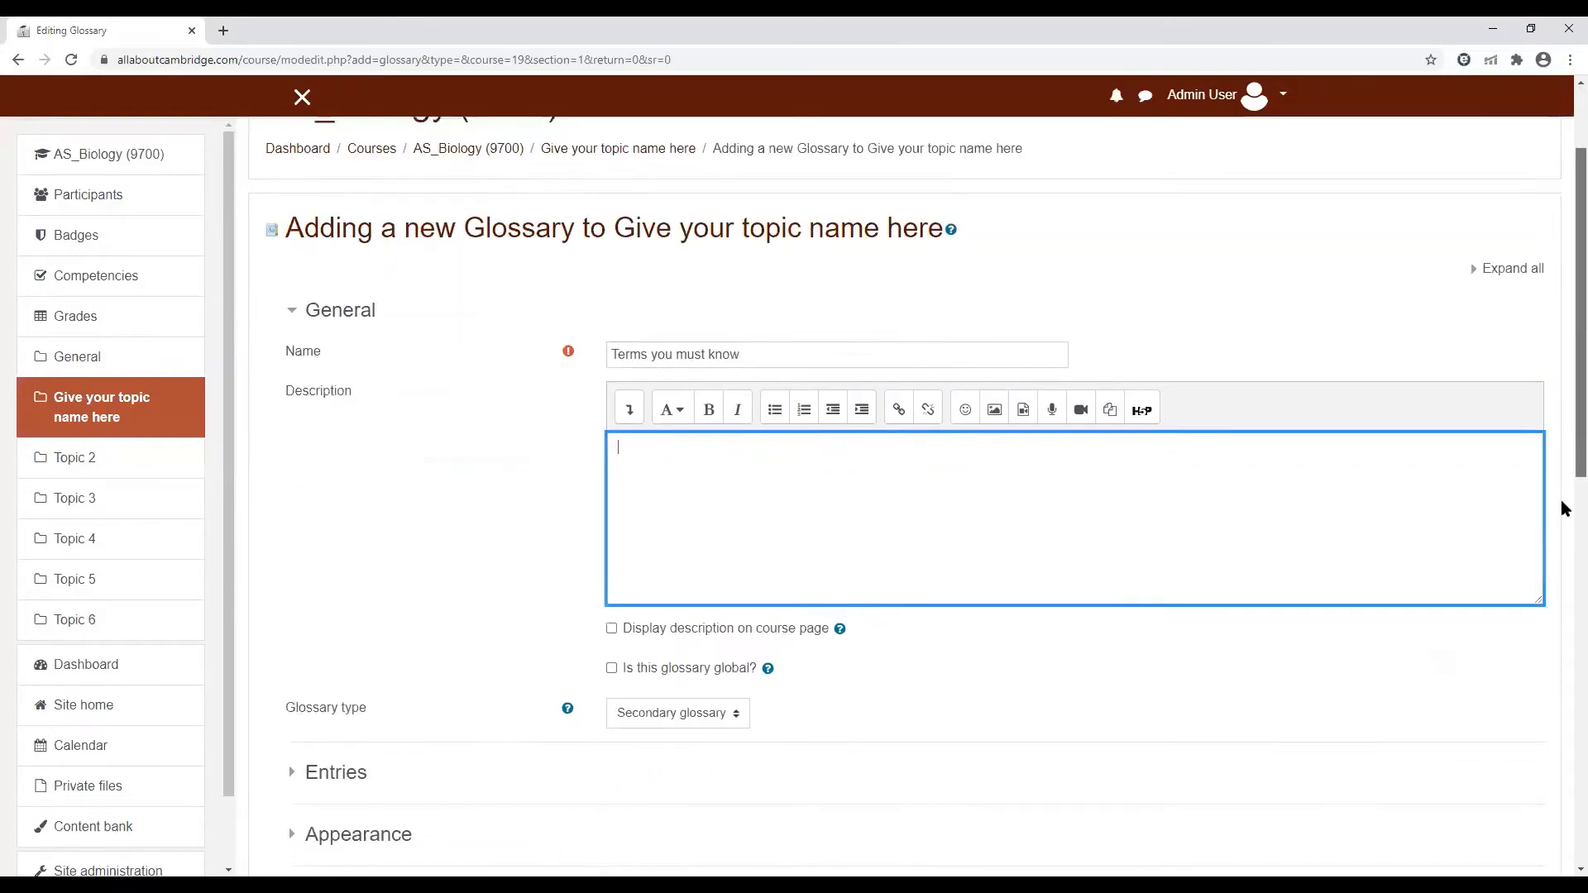
{"action": "scroll", "coordinate": [1563, 508], "scroll_direction": "down", "scroll_amount": 2}
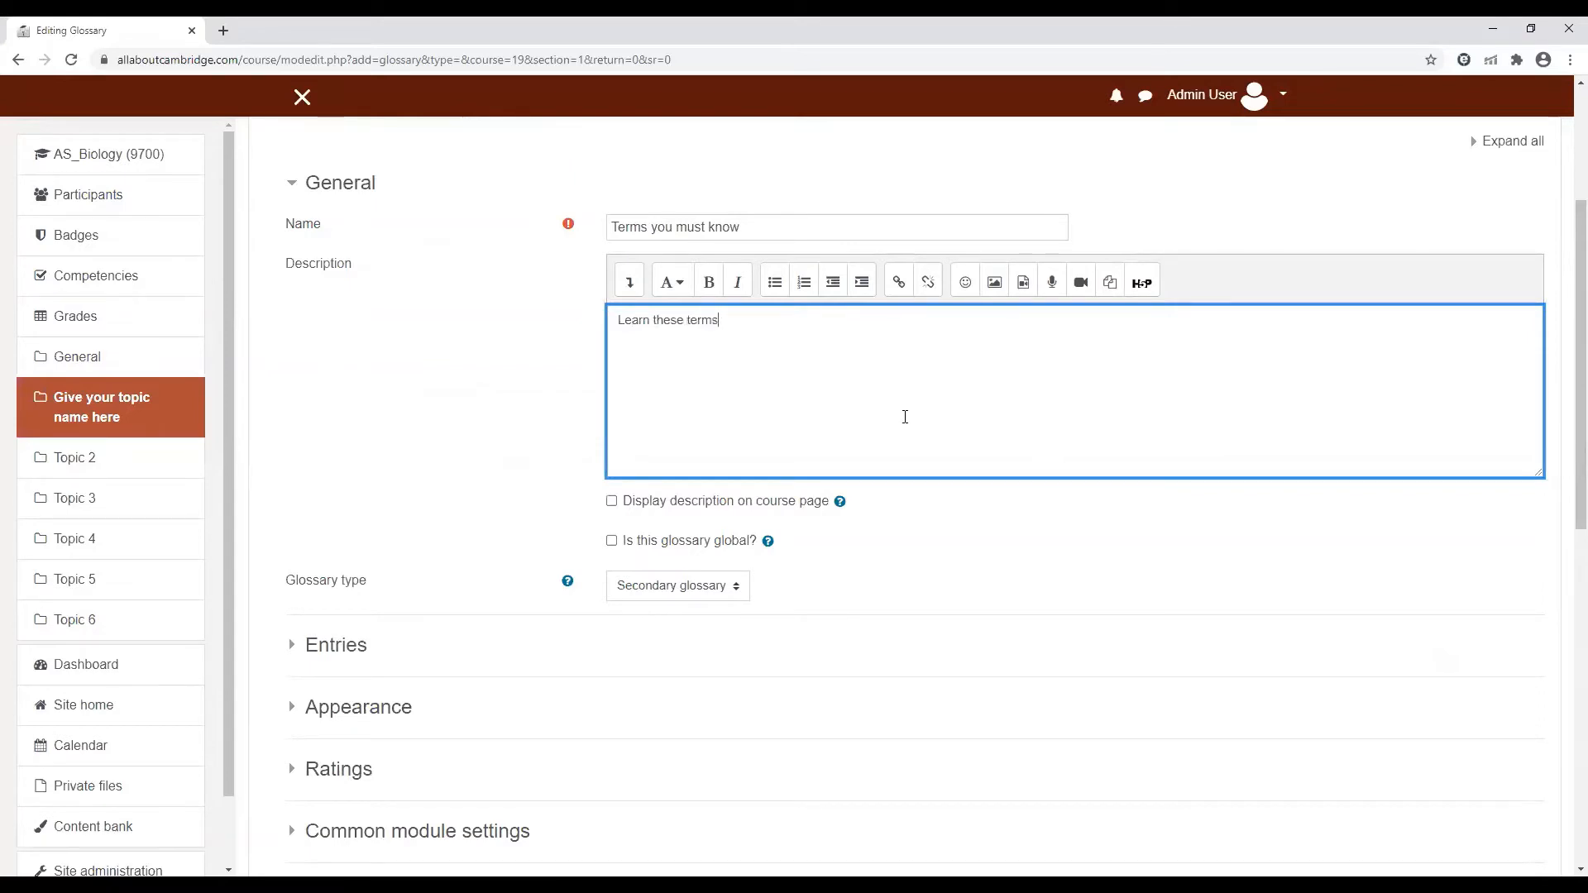
{"action": "left_click", "coordinate": [612, 501]}
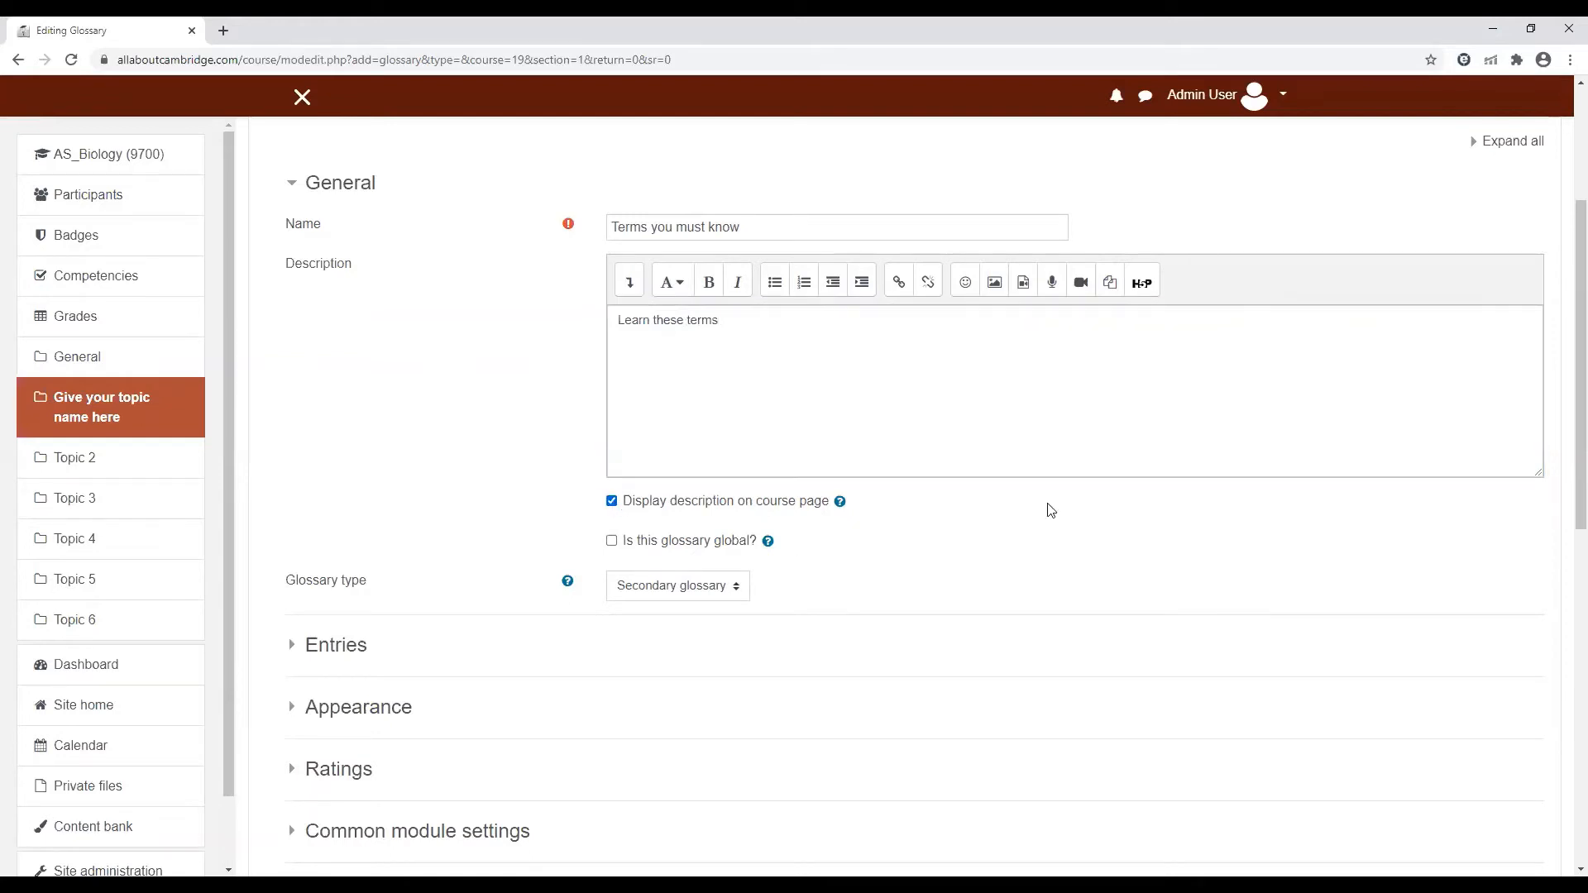
Save the new glossary with its remaining settings at their defaults and display it
{"action": "scroll", "coordinate": [1559, 406], "scroll_direction": "down", "scroll_amount": 1}
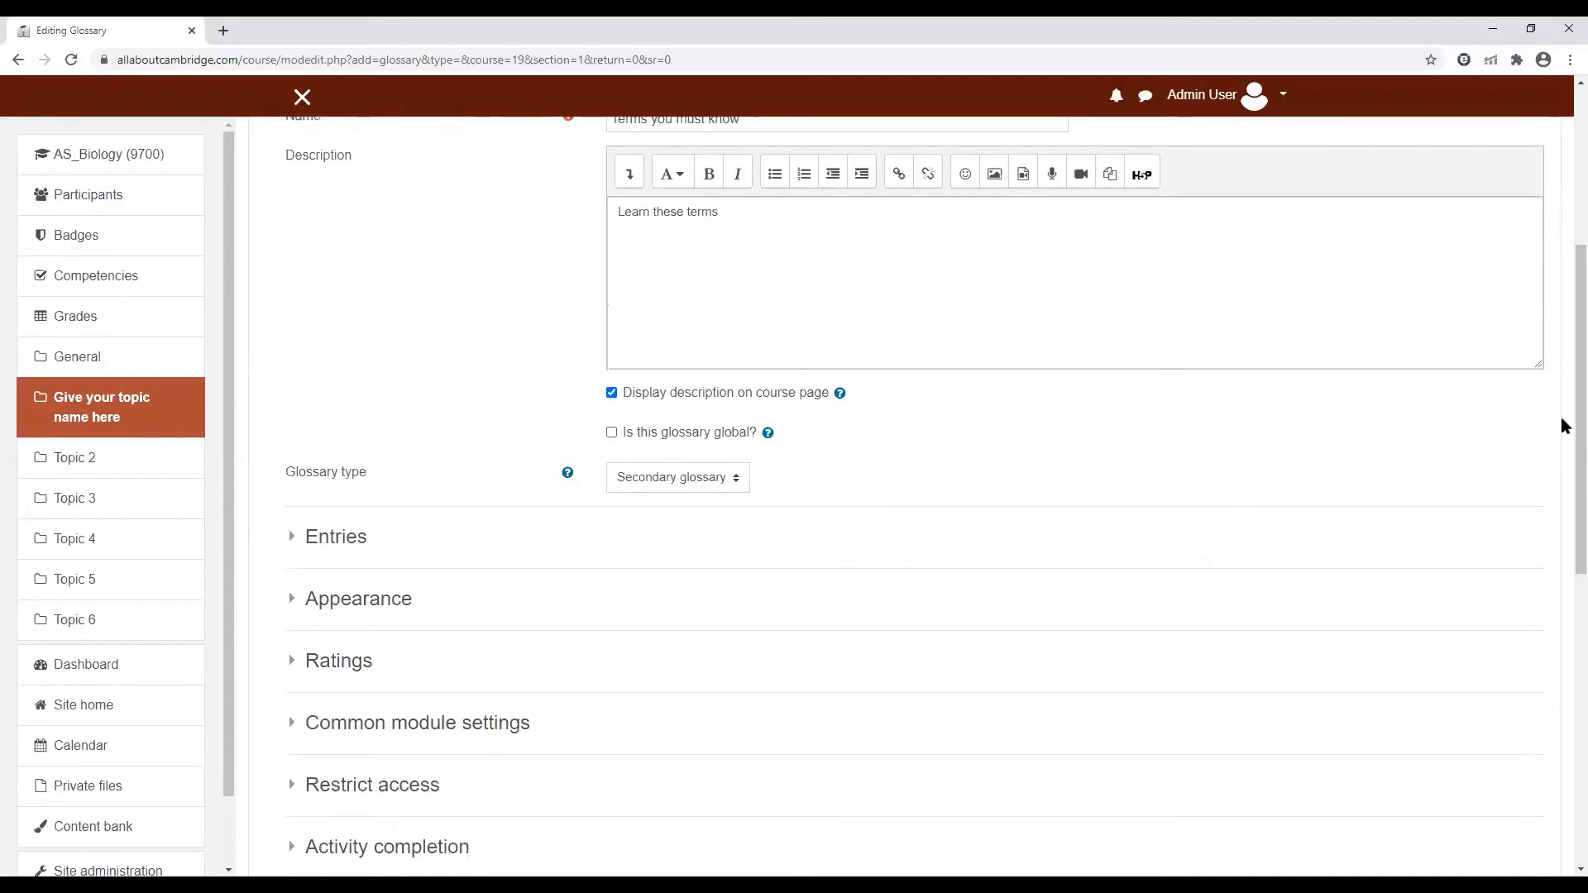
{"action": "scroll", "coordinate": [651, 291], "scroll_direction": "down", "scroll_amount": 2}
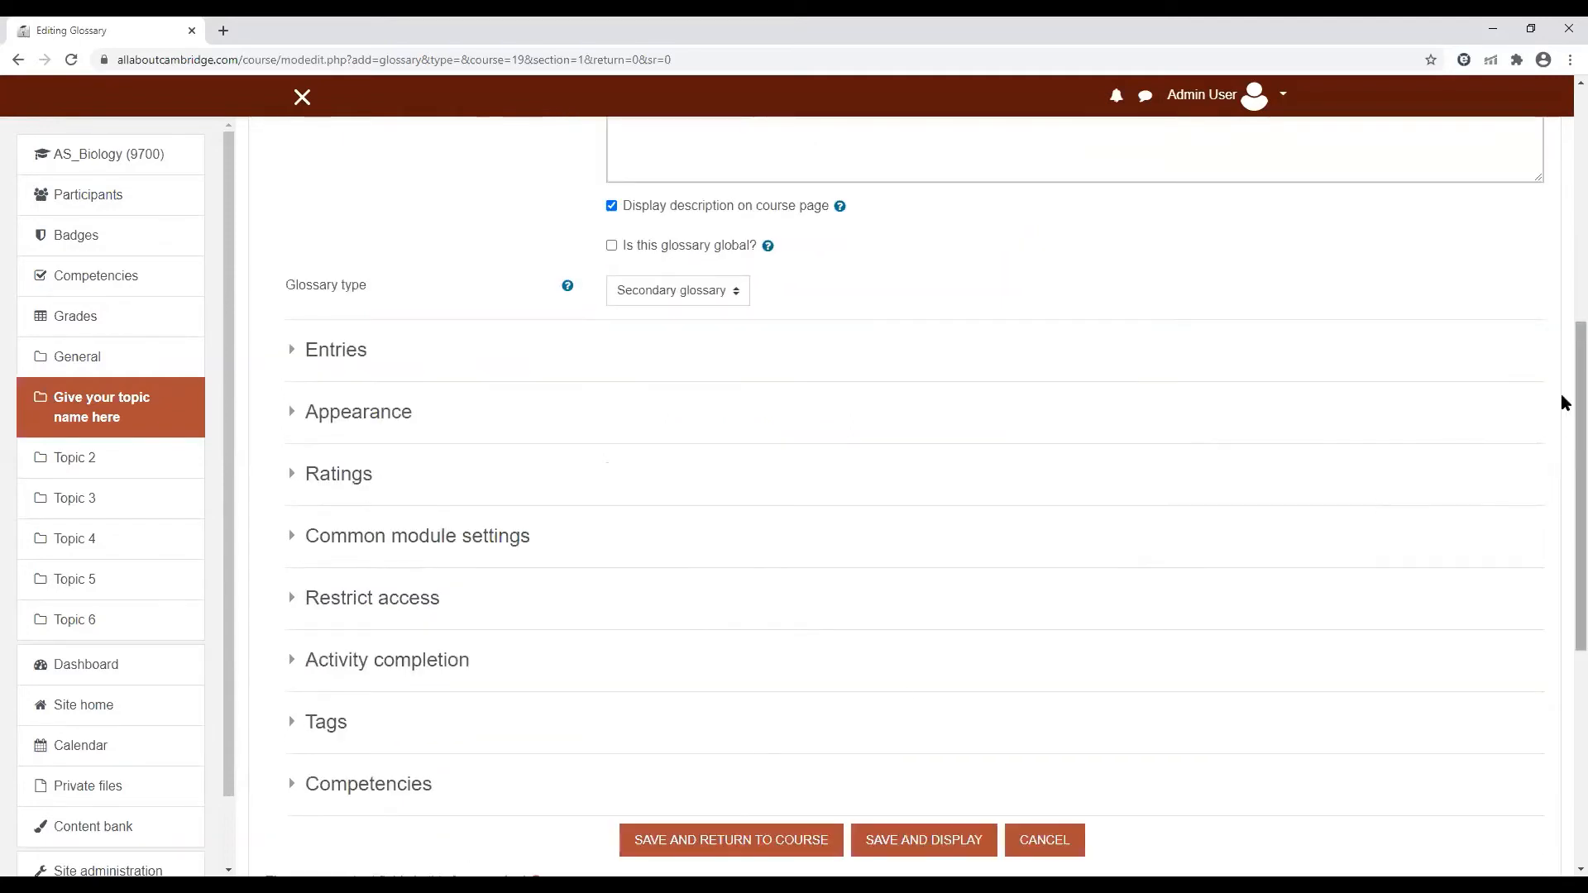
{"action": "scroll", "coordinate": [870, 250], "scroll_direction": "down", "scroll_amount": 2}
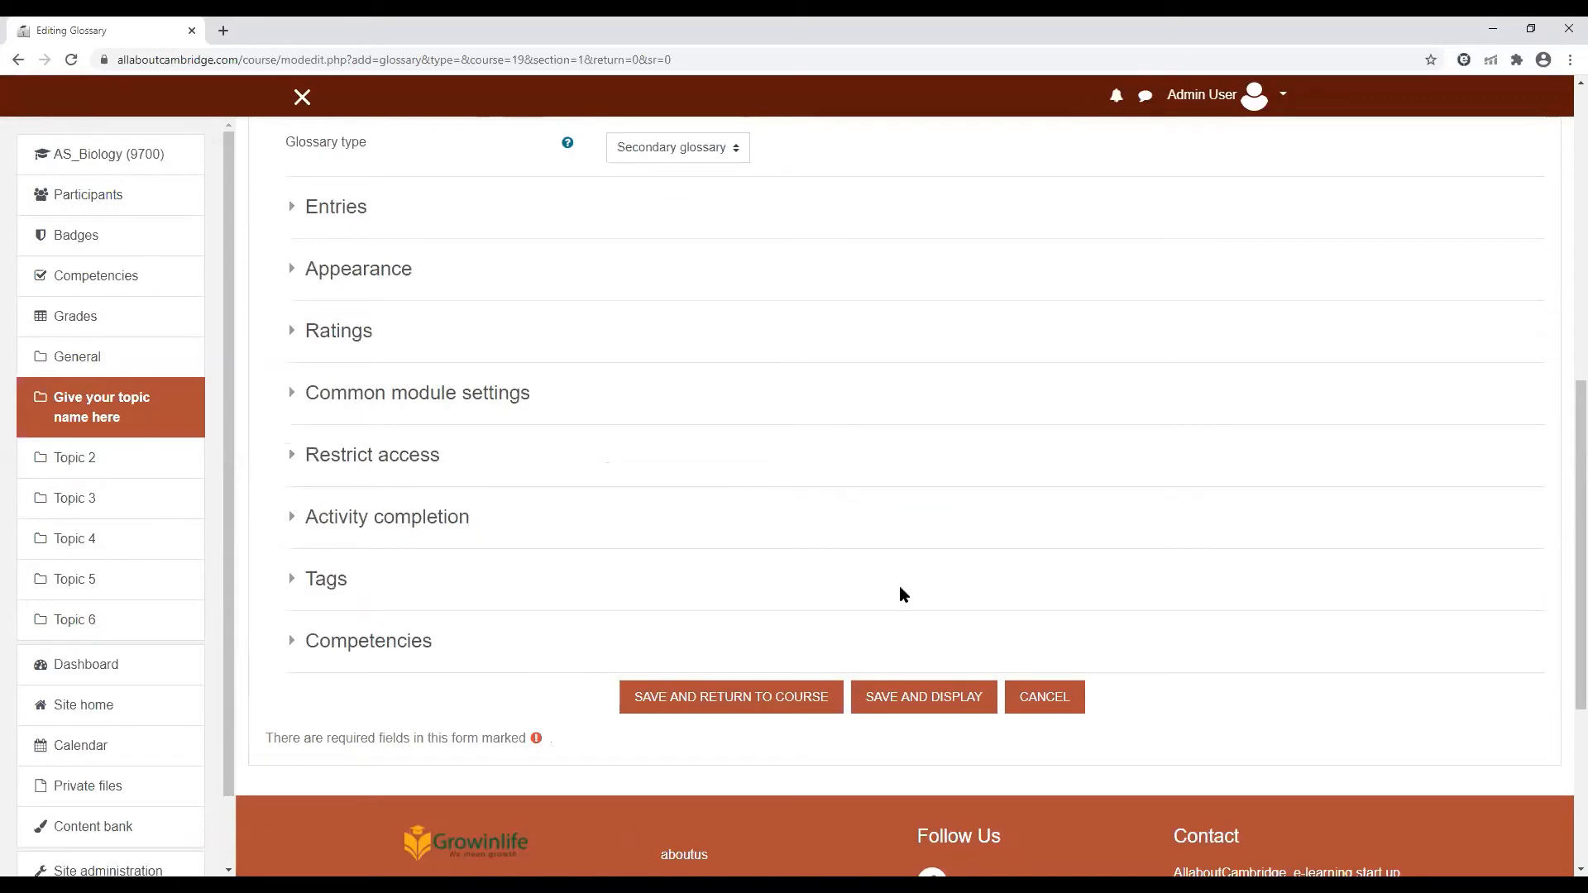
{"action": "left_click", "coordinate": [928, 706]}
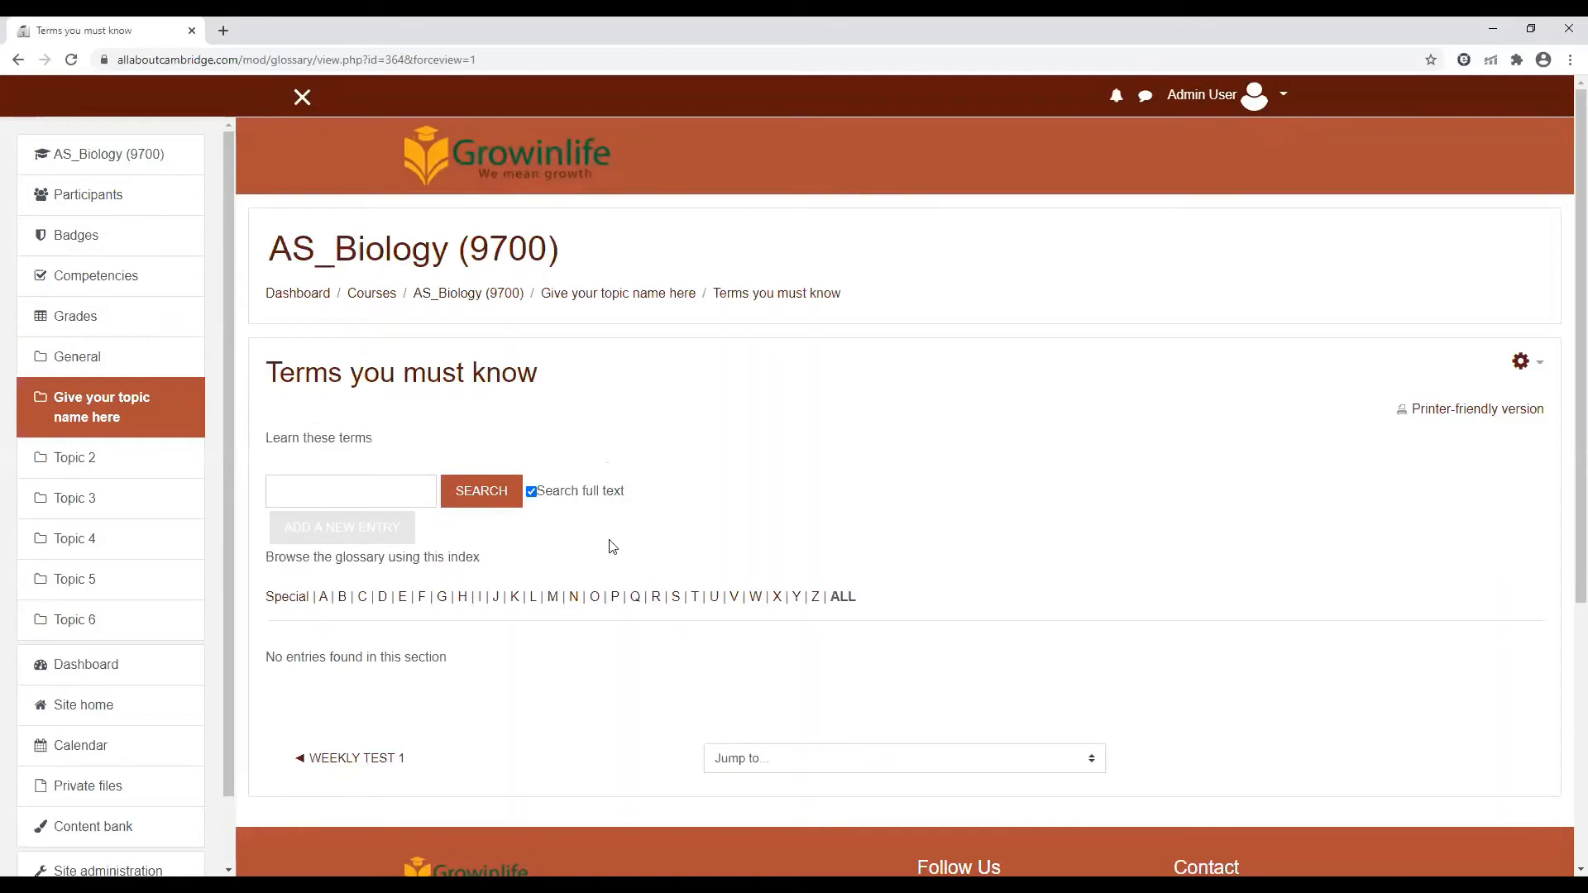
Open a new entry form in the glossary and examine its concept, definition, keyword and attachment fields
{"action": "left_click", "coordinate": [326, 493]}
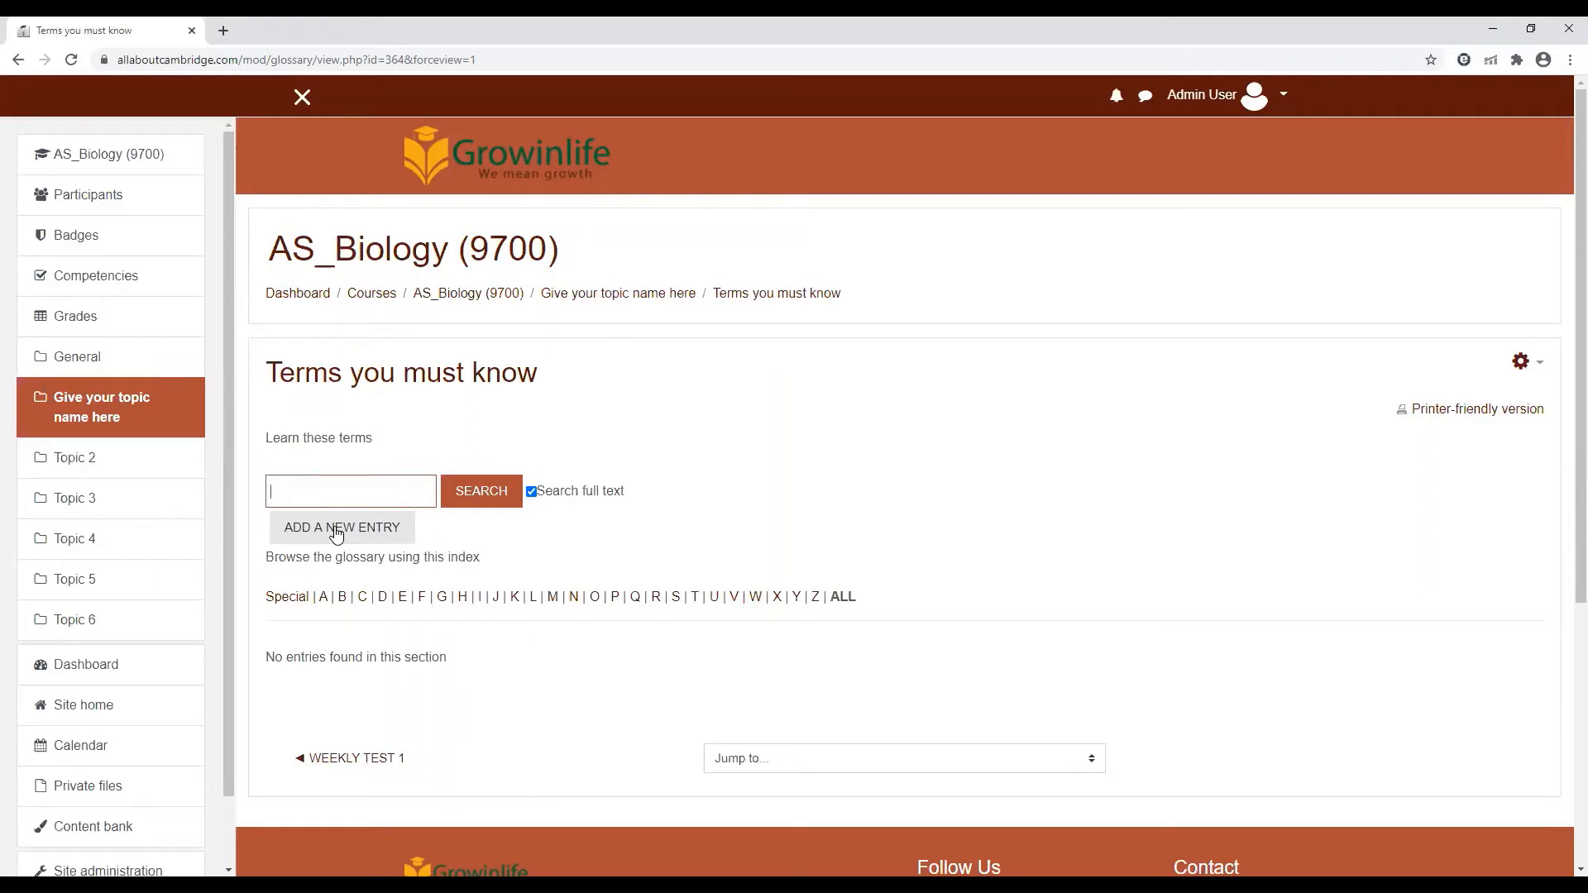
{"action": "left_click", "coordinate": [337, 530]}
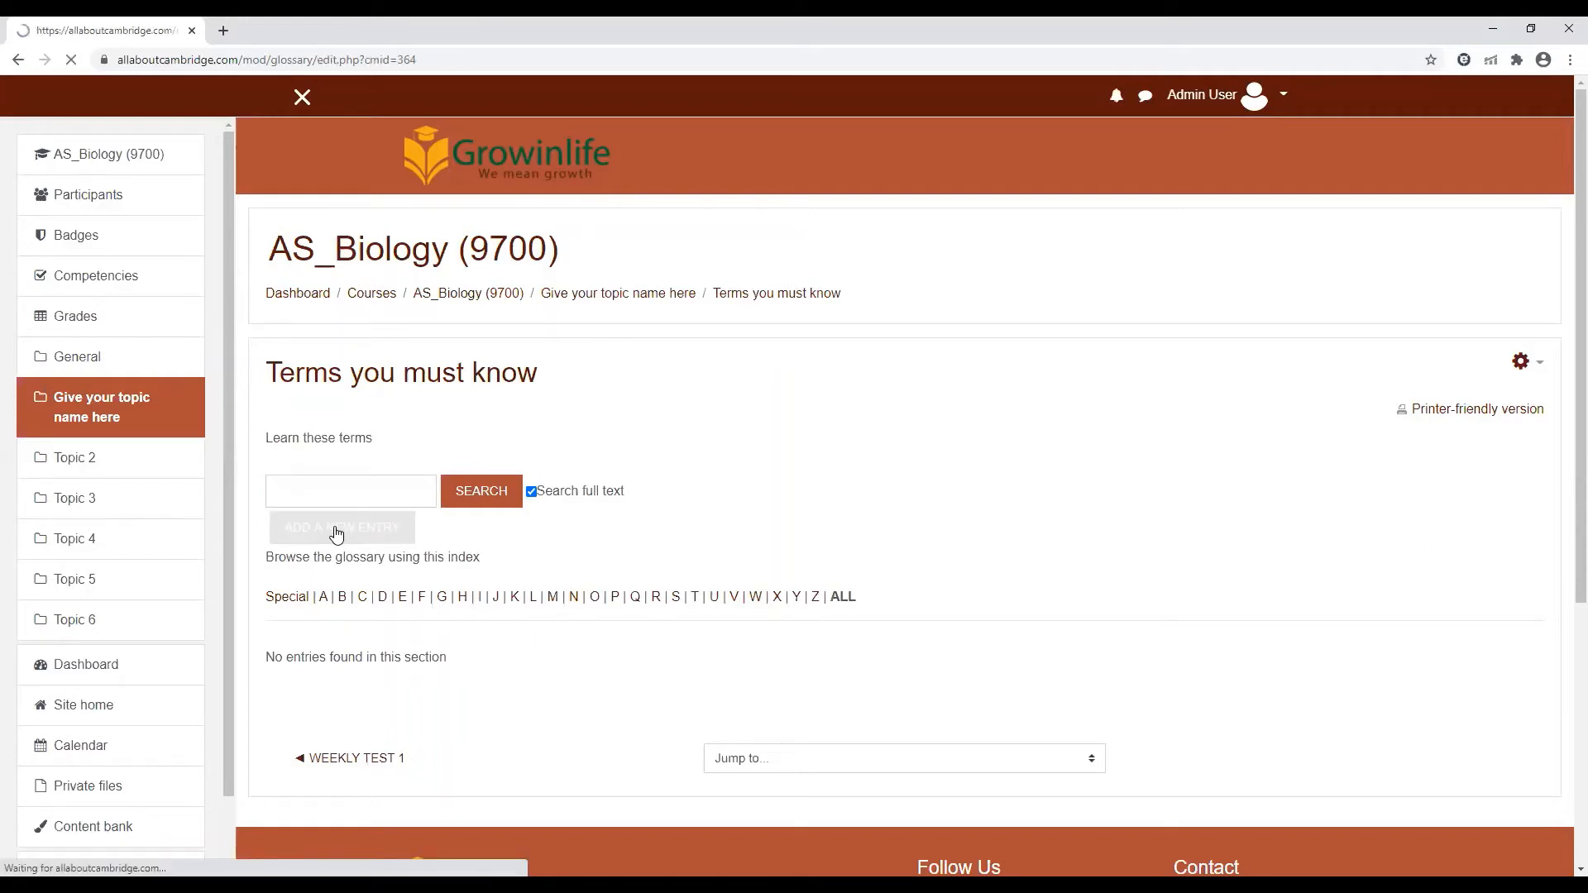
{"action": "left_click", "coordinate": [632, 557]}
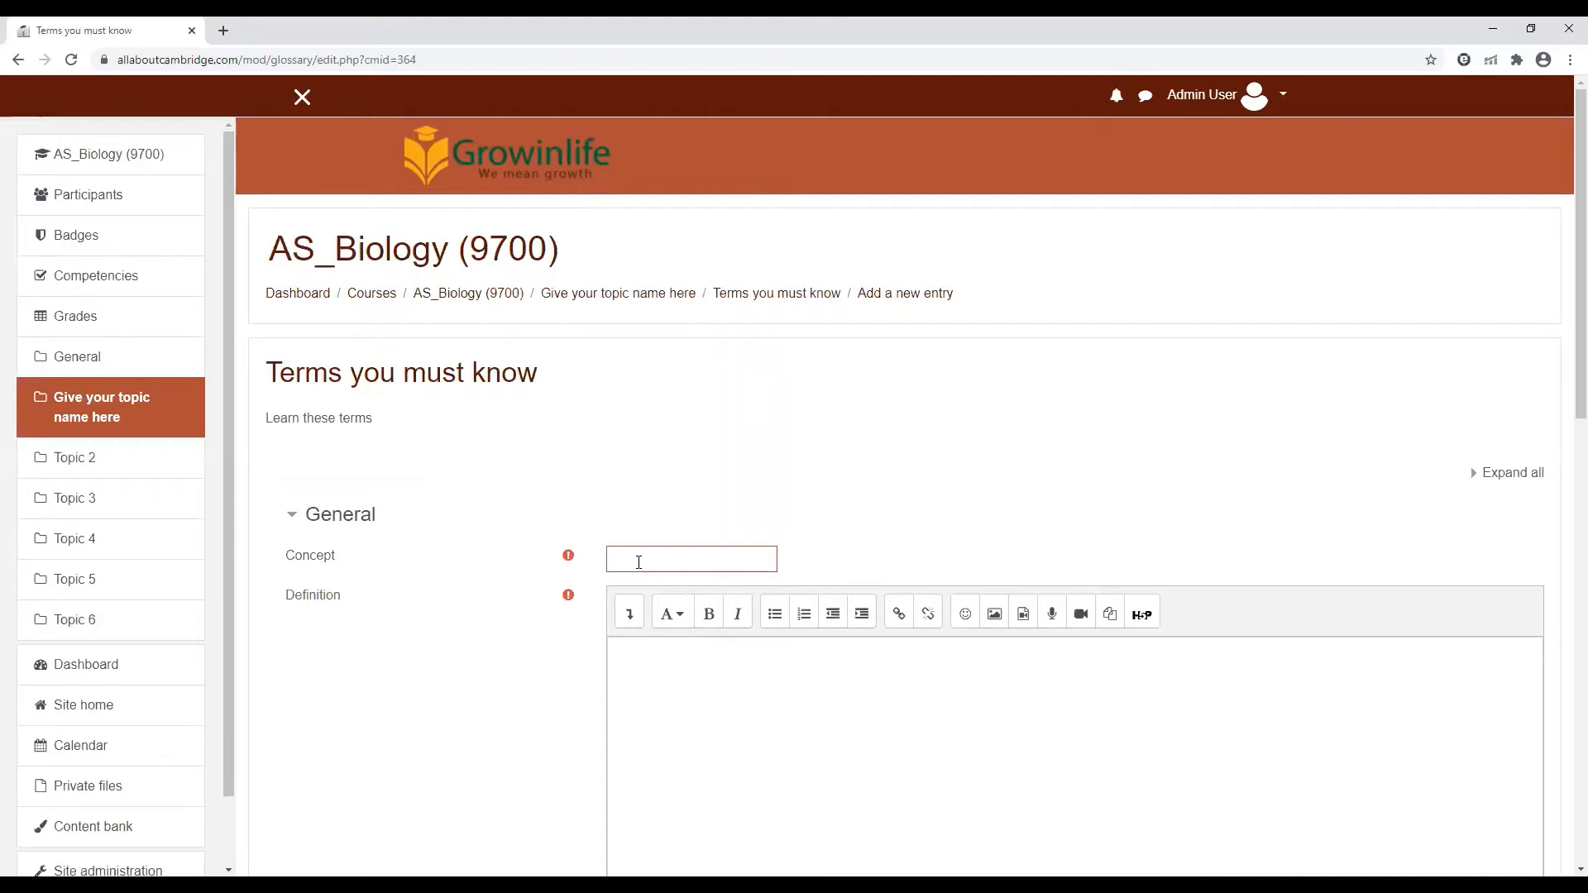
{"action": "type", "text": "m"}
{"action": "left_click", "coordinate": [690, 665]}
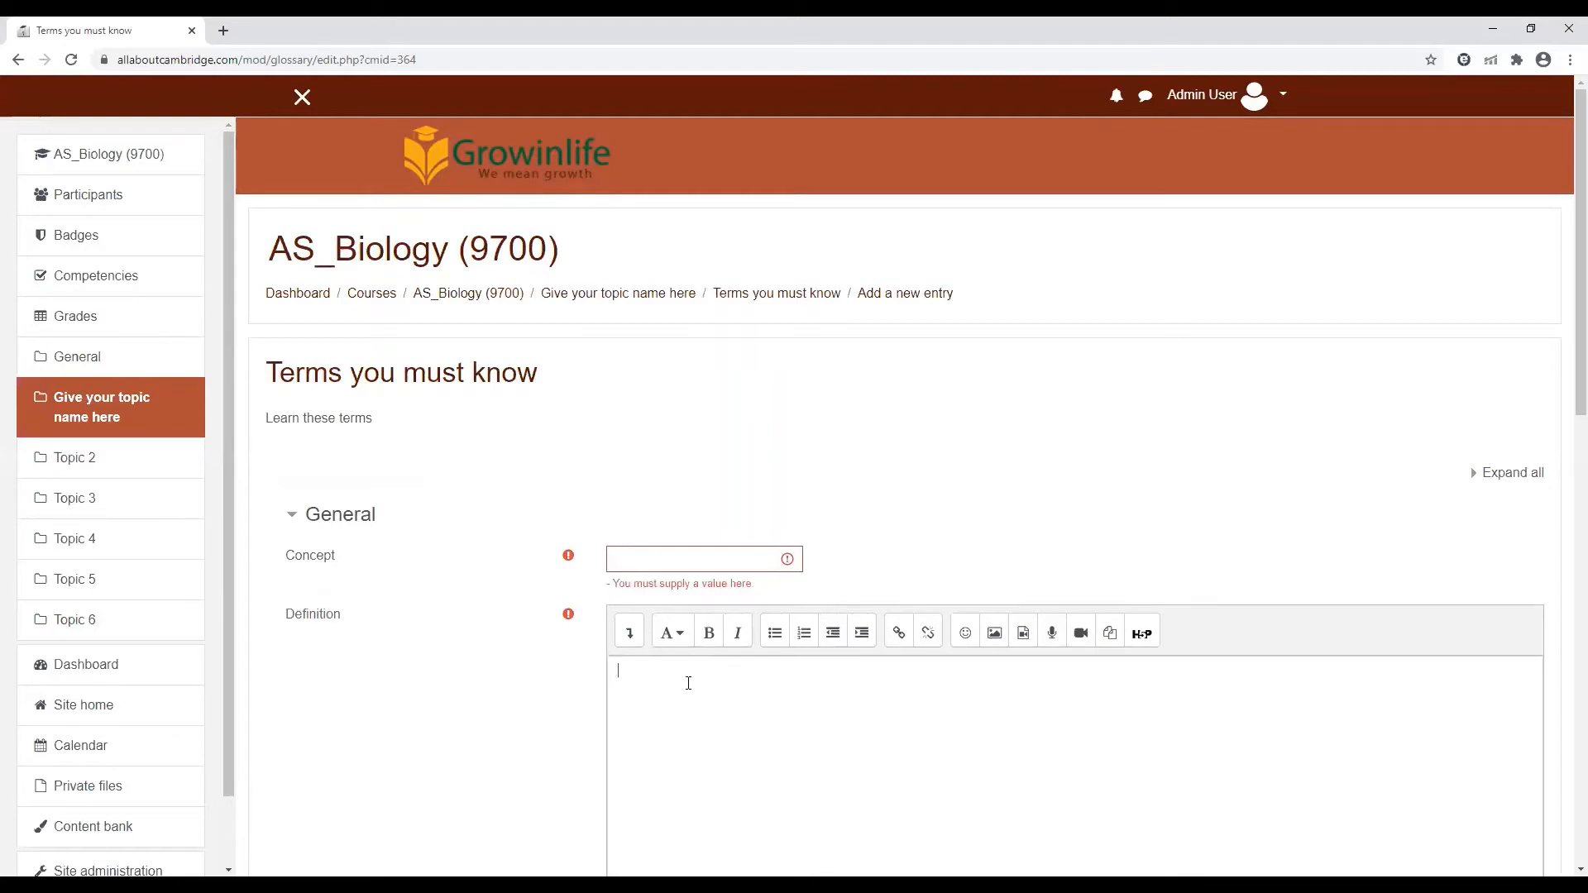
{"action": "scroll", "coordinate": [1564, 446], "scroll_direction": "down", "scroll_amount": 4}
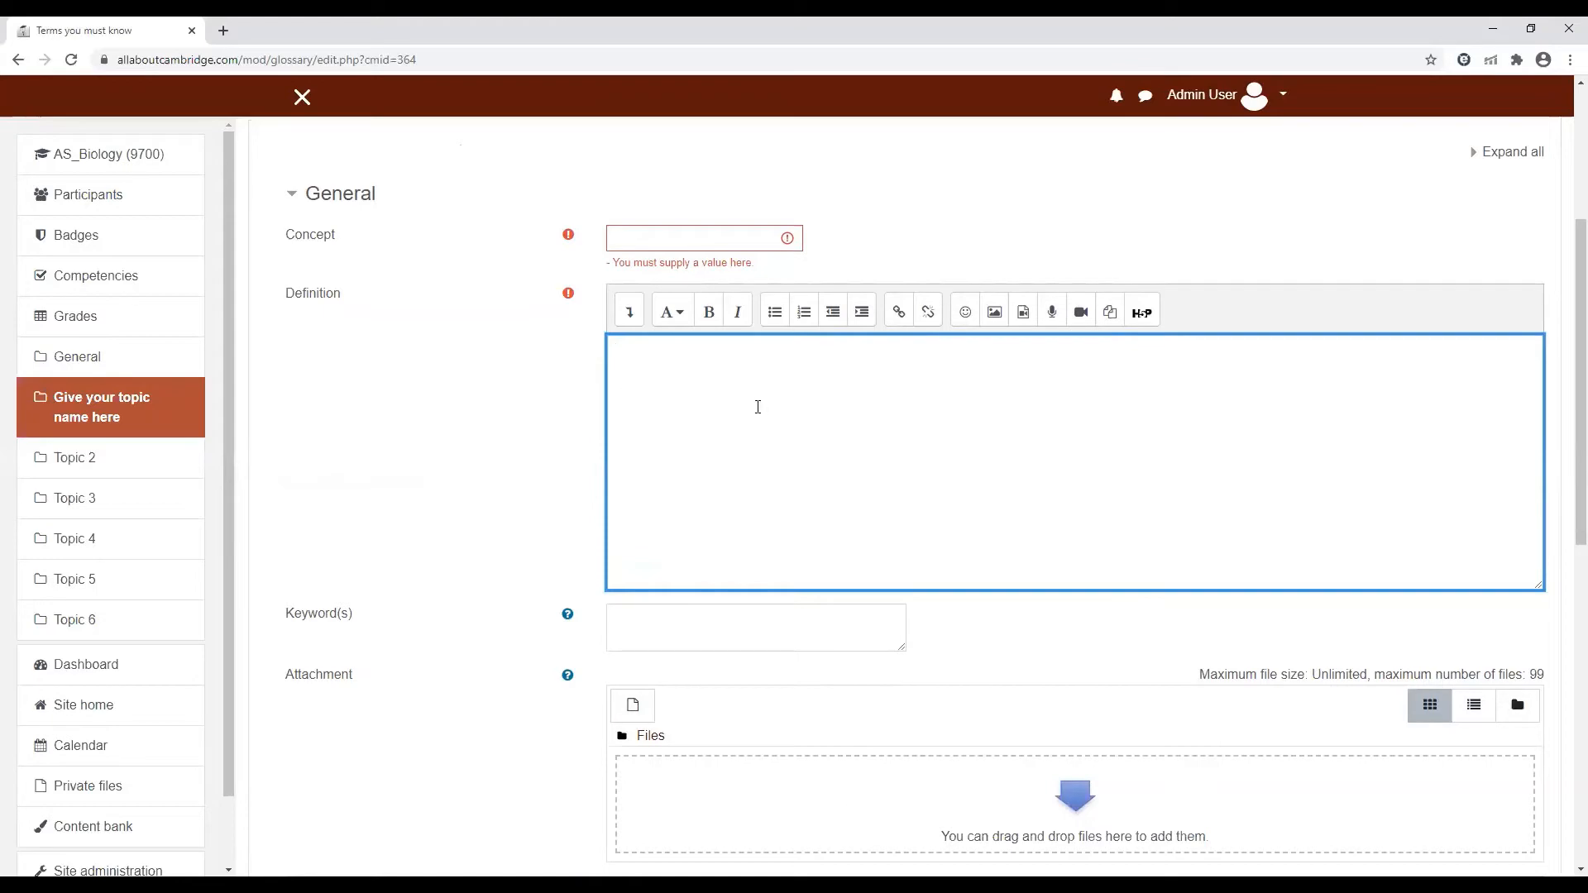
{"action": "scroll", "coordinate": [1560, 331], "scroll_direction": "down", "scroll_amount": 5}
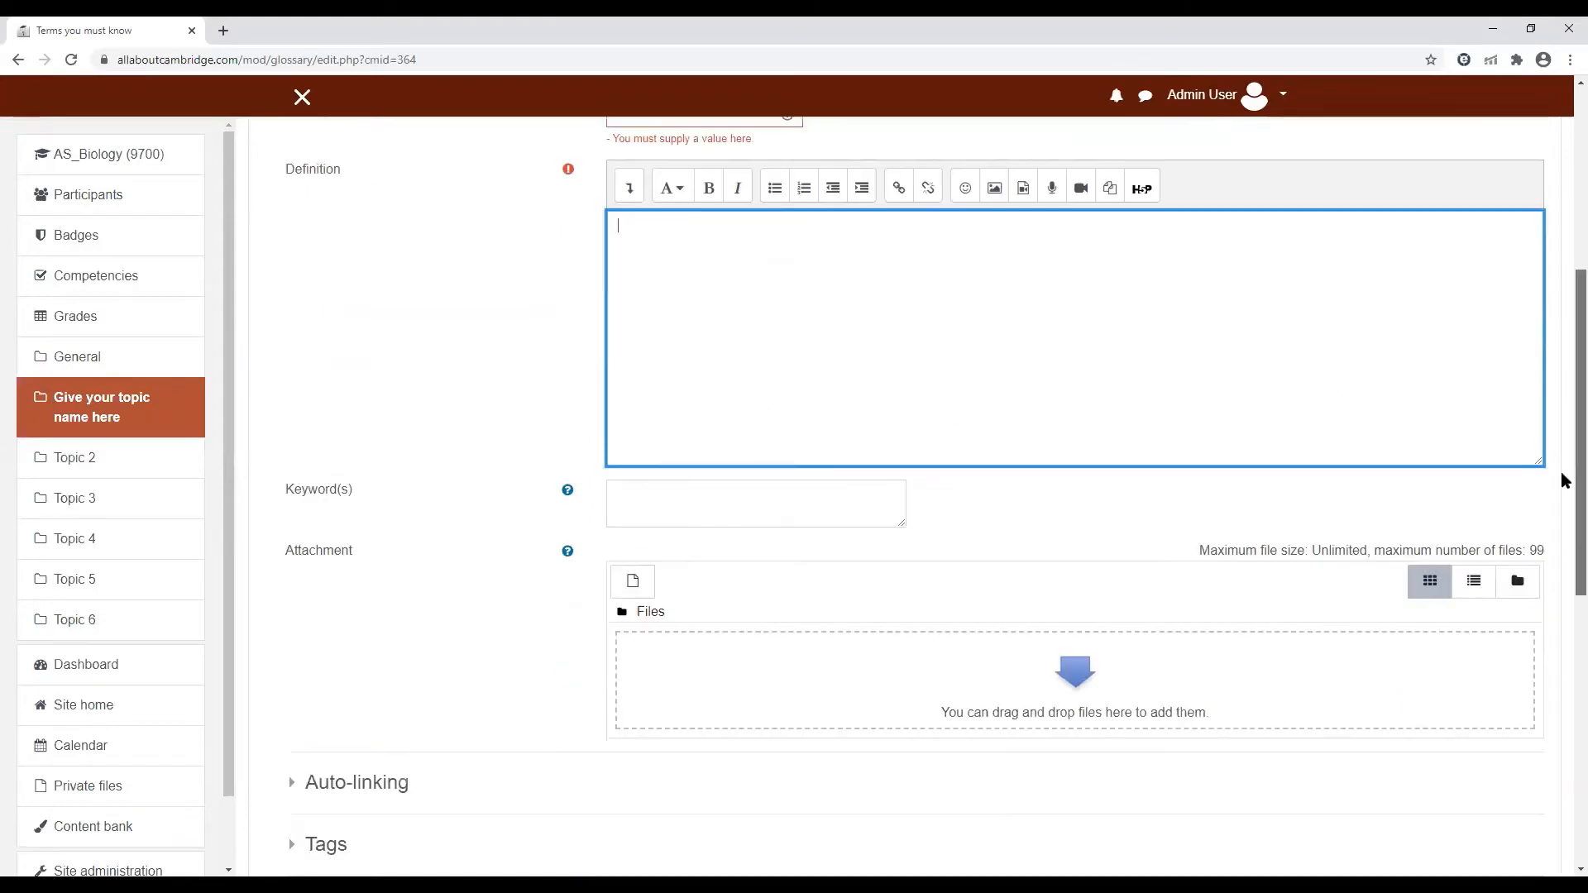
{"action": "scroll", "coordinate": [1563, 425], "scroll_direction": "up", "scroll_amount": 8}
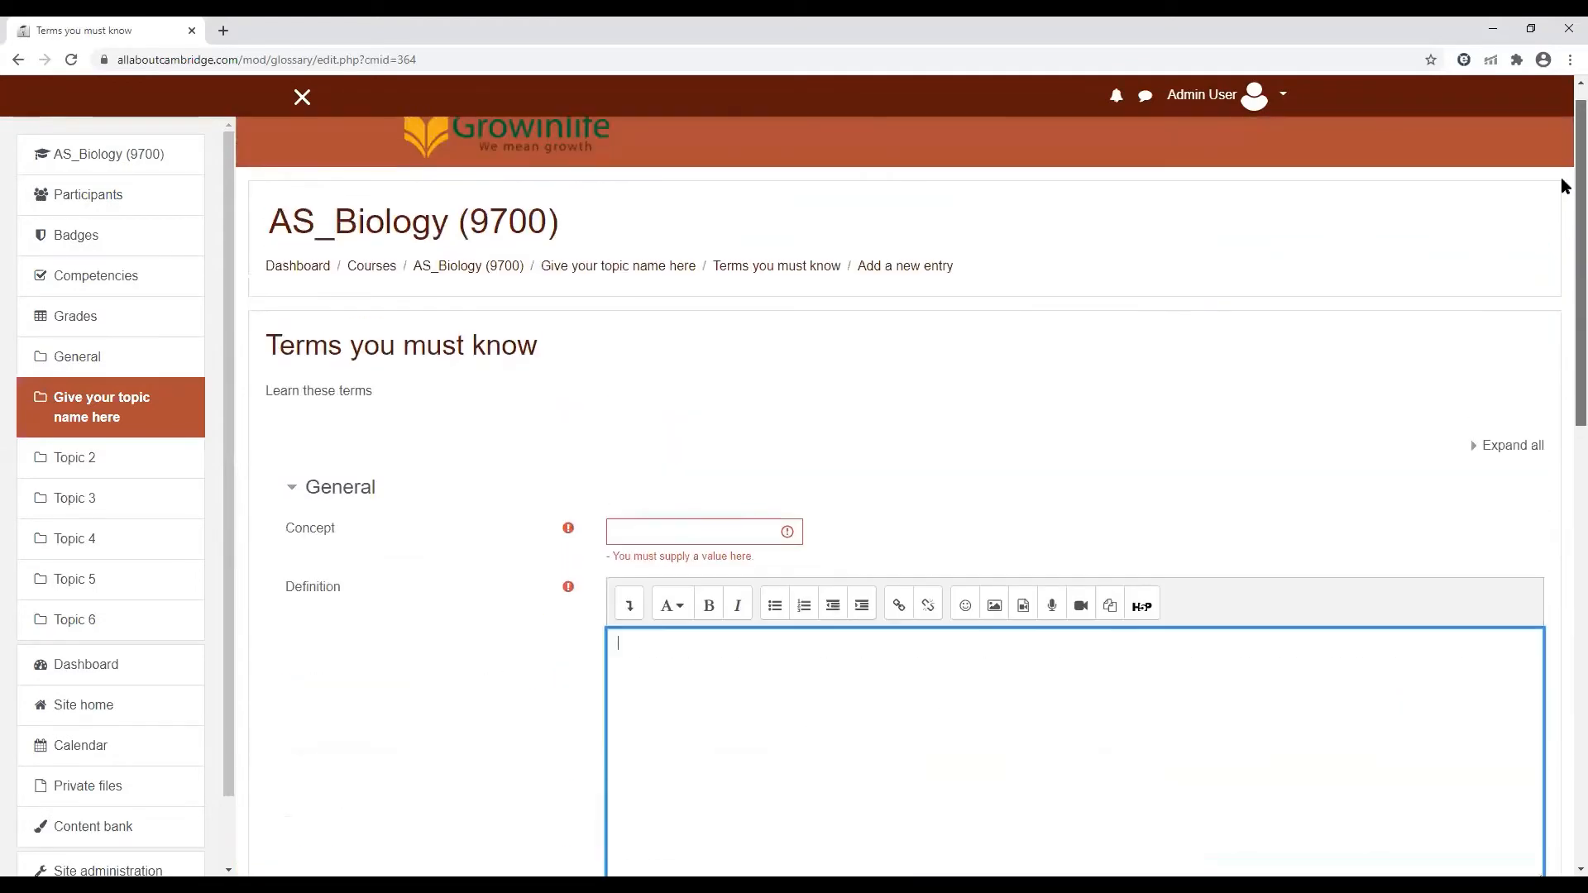
{"action": "scroll", "coordinate": [1564, 206], "scroll_direction": "down", "scroll_amount": 2}
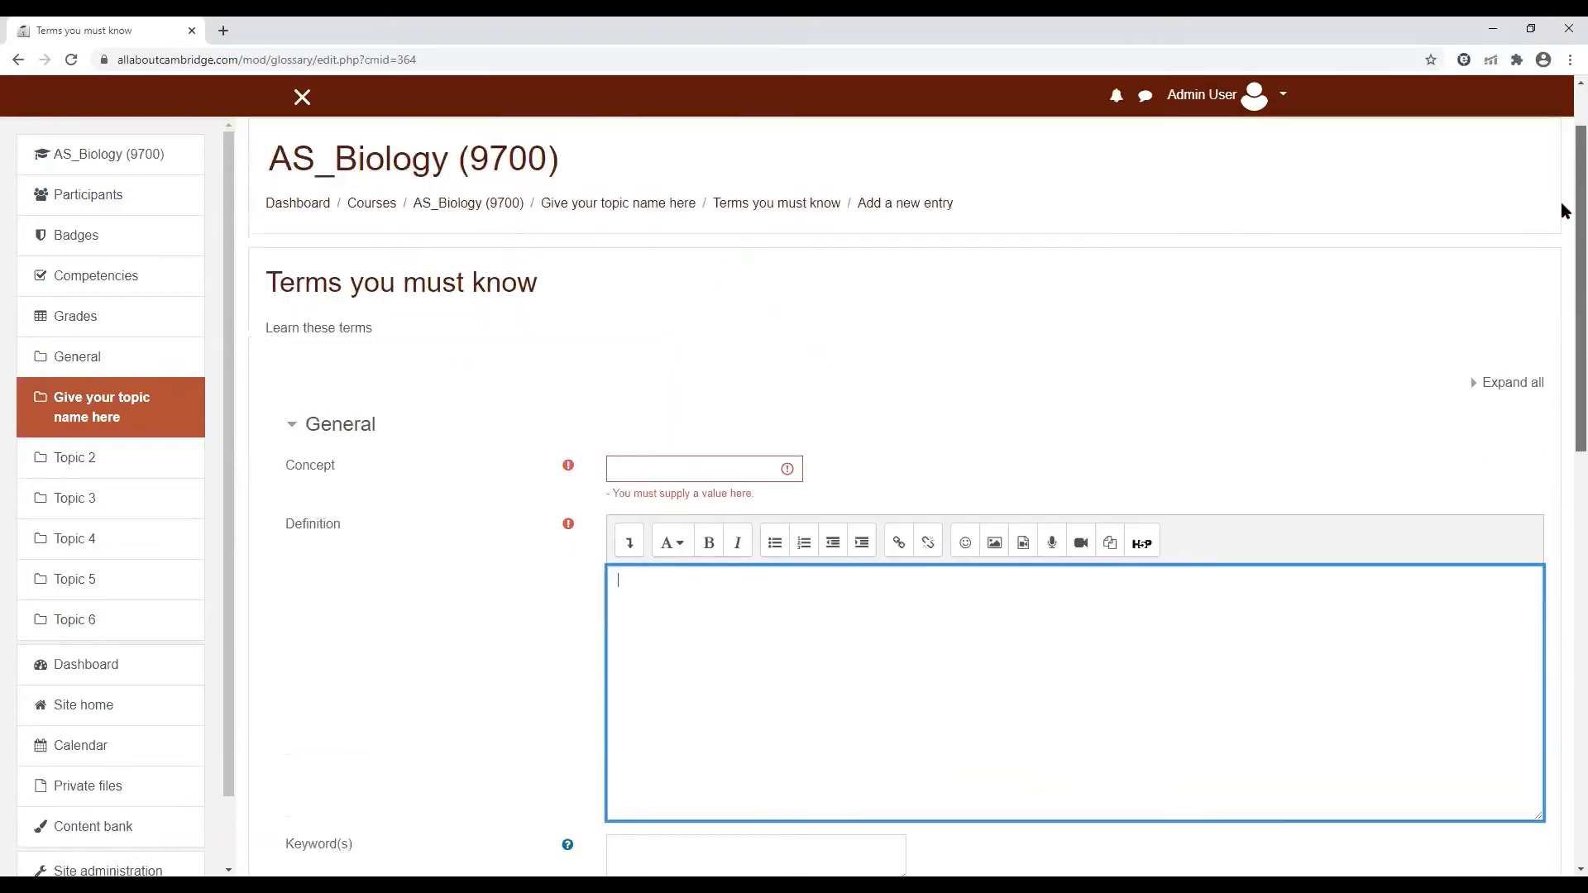
{"action": "scroll", "coordinate": [1563, 290], "scroll_direction": "down", "scroll_amount": 2}
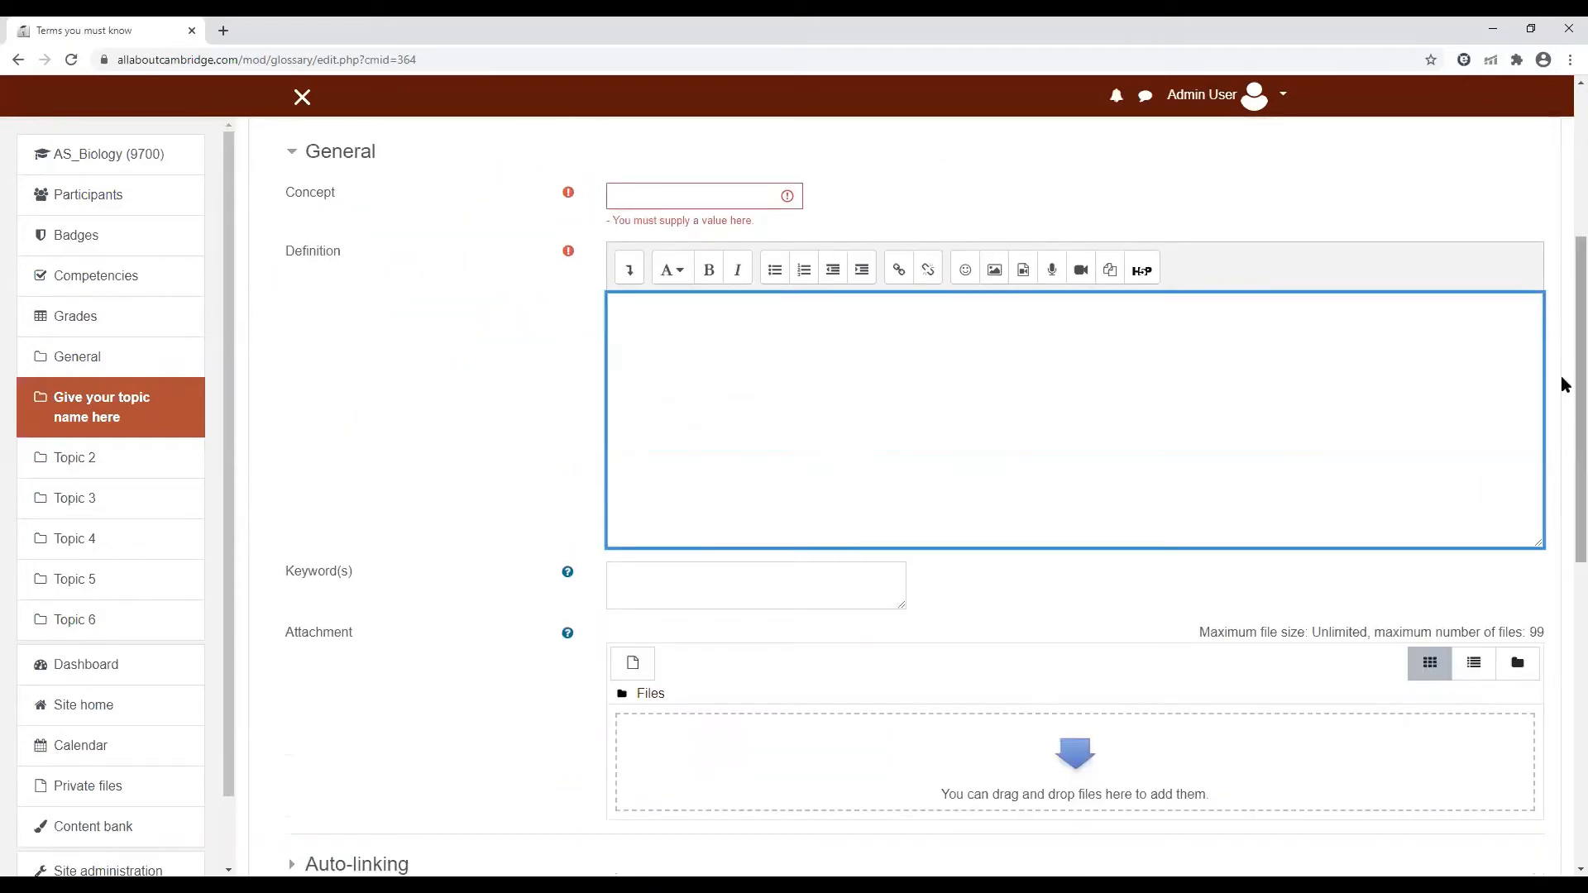
{"action": "scroll", "coordinate": [1563, 439], "scroll_direction": "down", "scroll_amount": 4}
{"action": "scroll", "coordinate": [1563, 301], "scroll_direction": "up", "scroll_amount": 8}
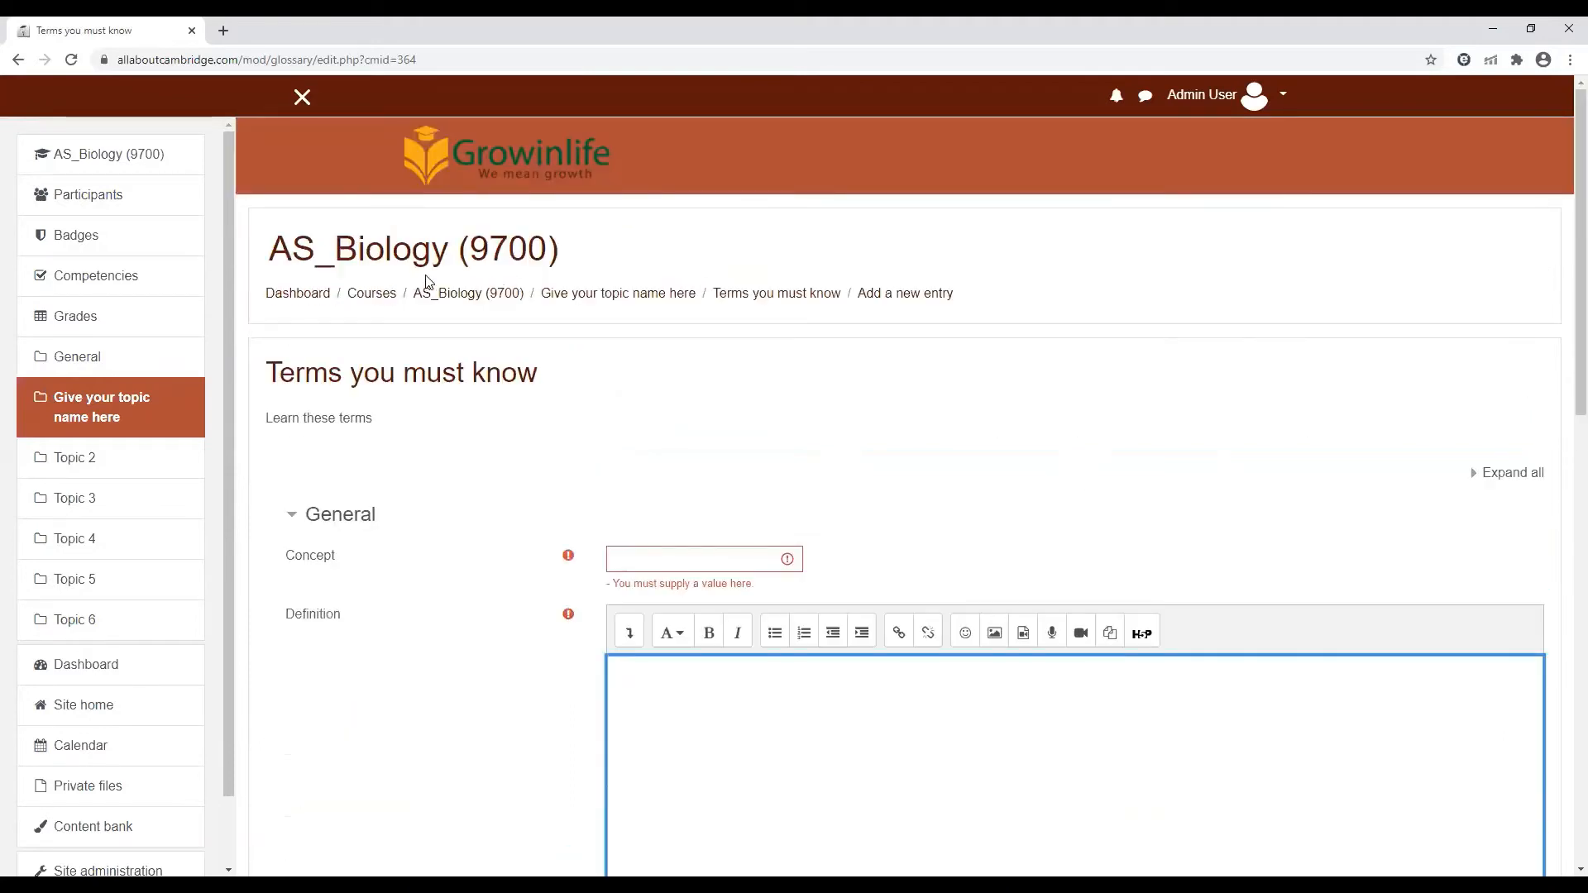
Return to the AS_Biology (9700) course page and start a new BigBlueButtonBN activity in the General section above the first topic
{"action": "left_click", "coordinate": [478, 302]}
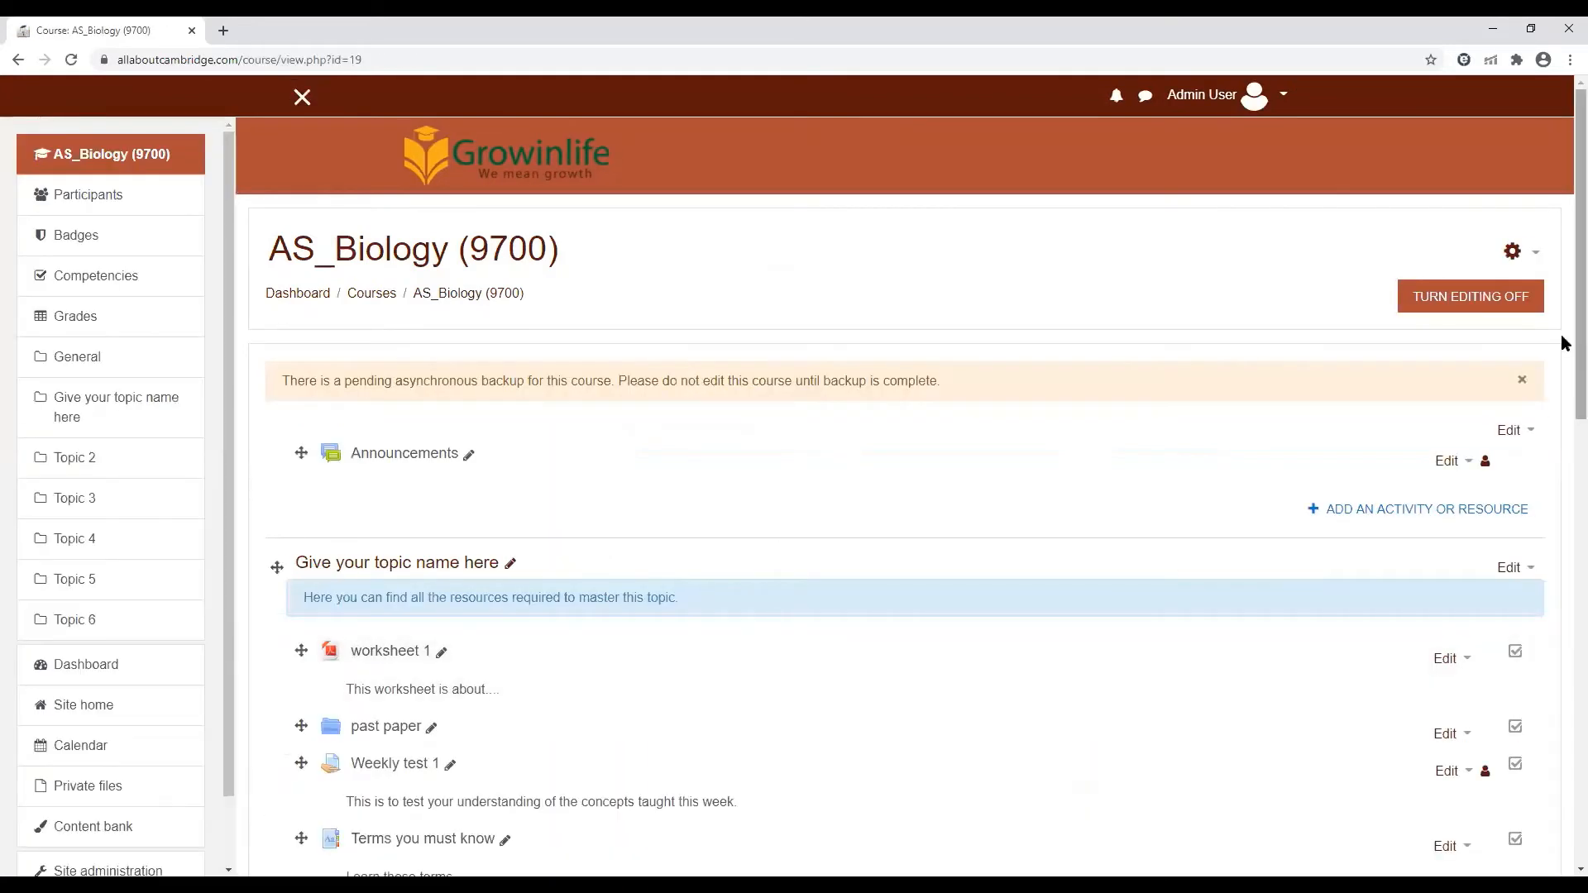
{"action": "scroll", "coordinate": [1562, 446], "scroll_direction": "down", "scroll_amount": 4}
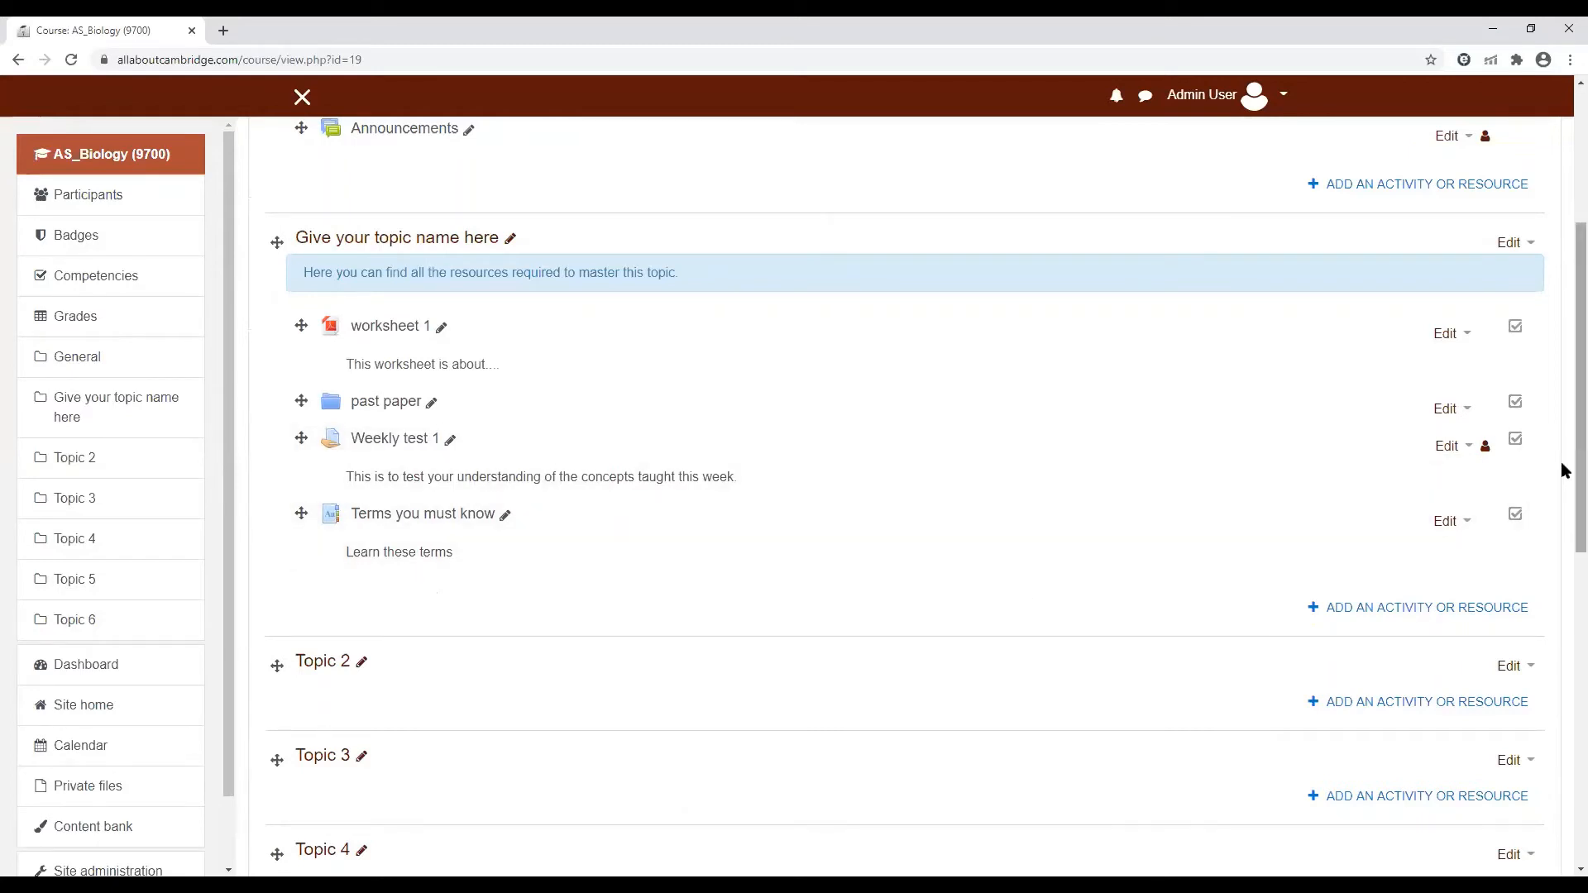
{"action": "scroll", "coordinate": [1563, 466], "scroll_direction": "up", "scroll_amount": 4}
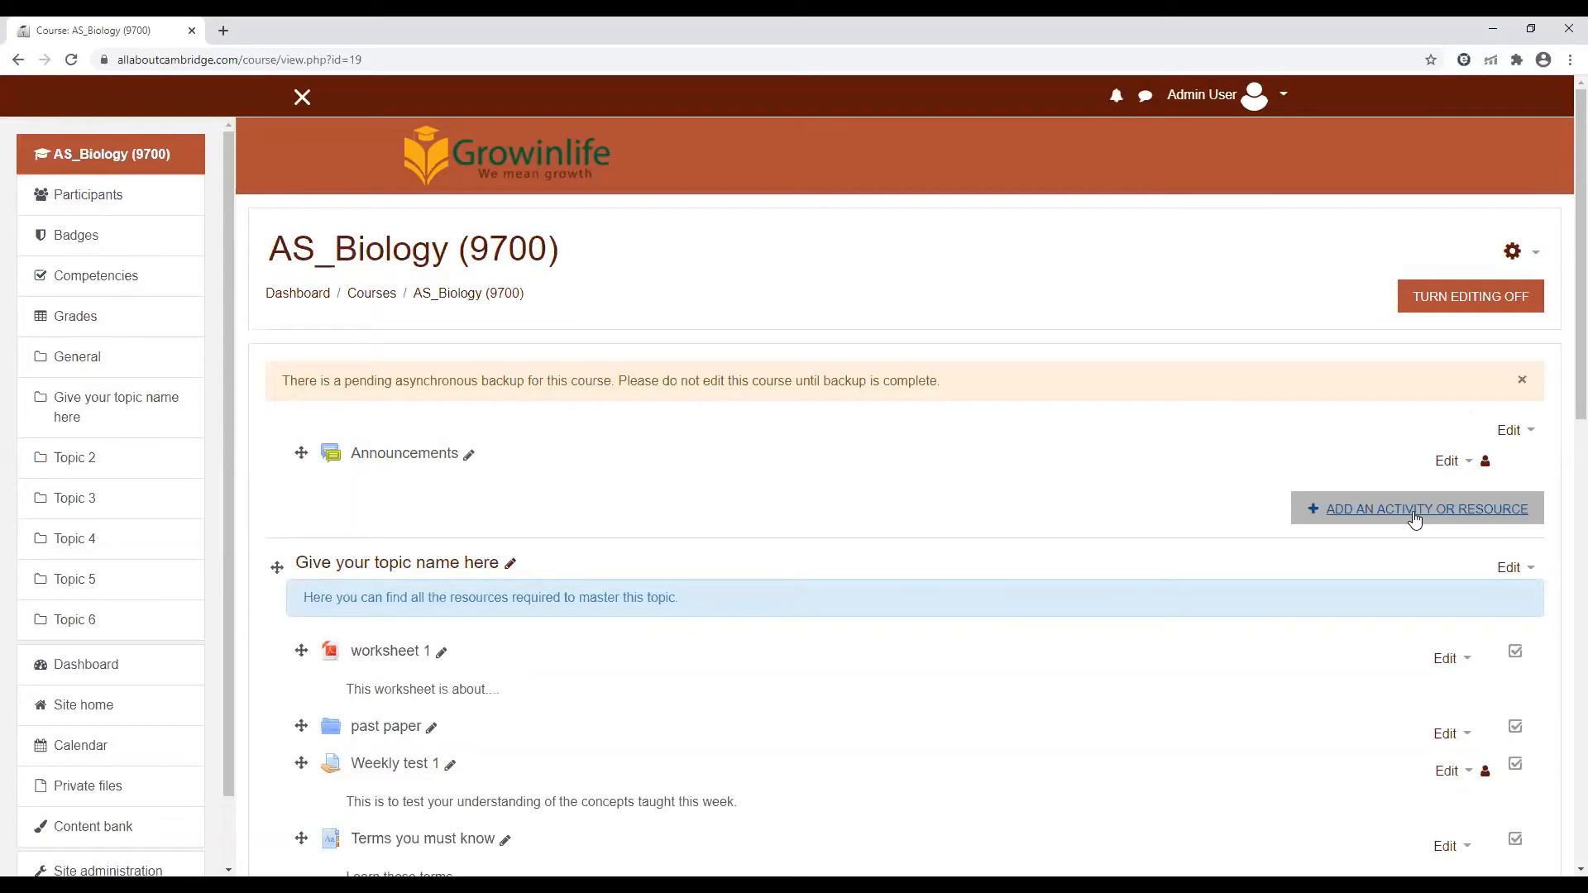
{"action": "scroll", "coordinate": [1560, 484], "scroll_direction": "down", "scroll_amount": 2}
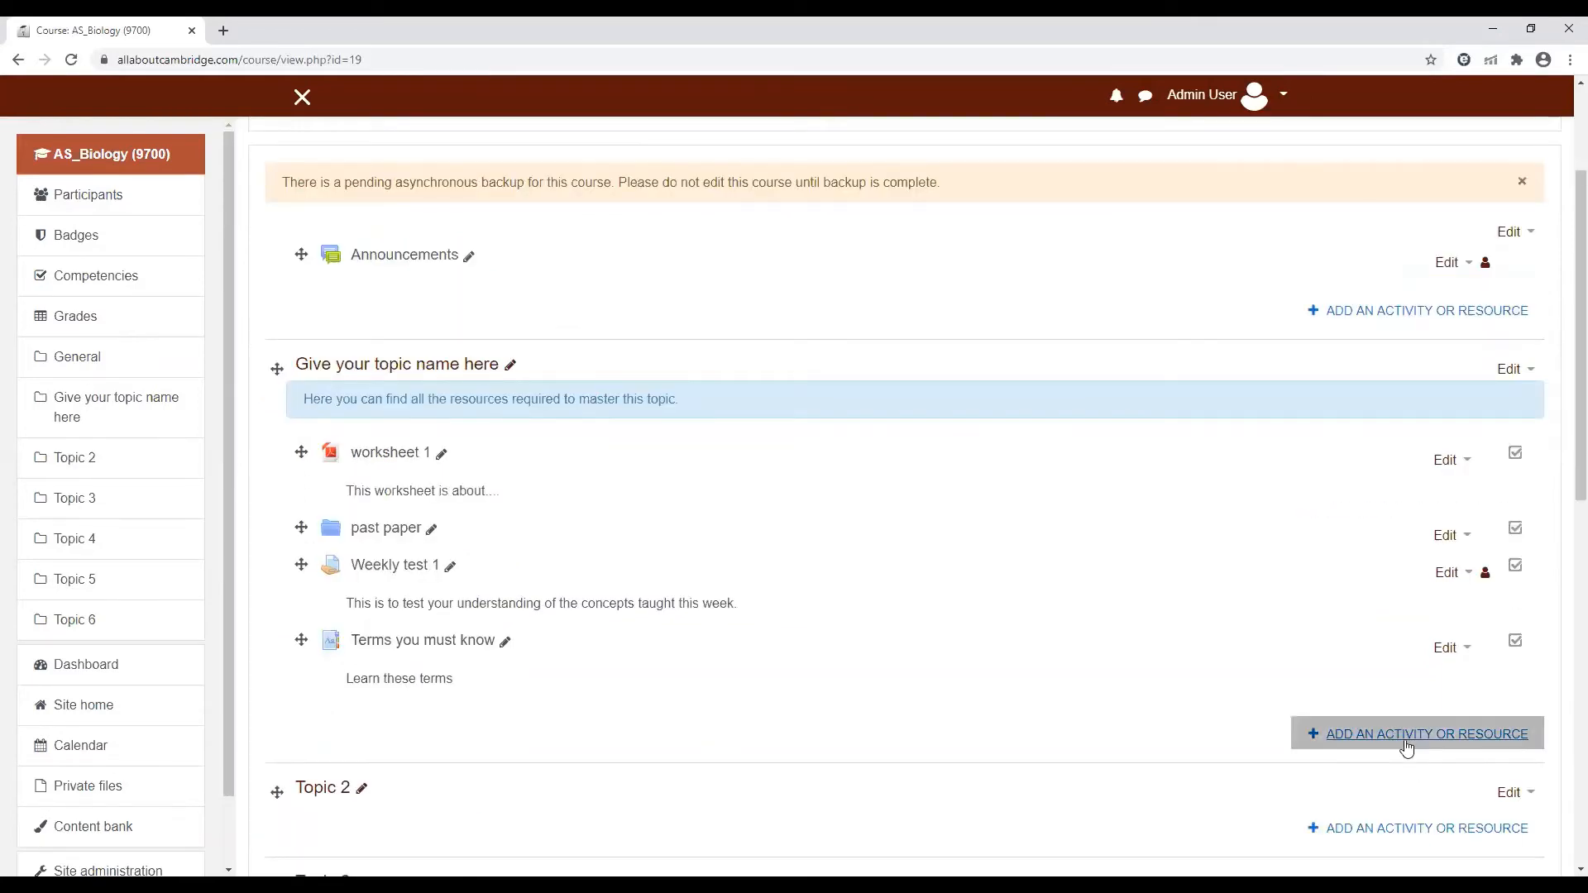
{"action": "scroll", "coordinate": [1561, 484], "scroll_direction": "up", "scroll_amount": 2}
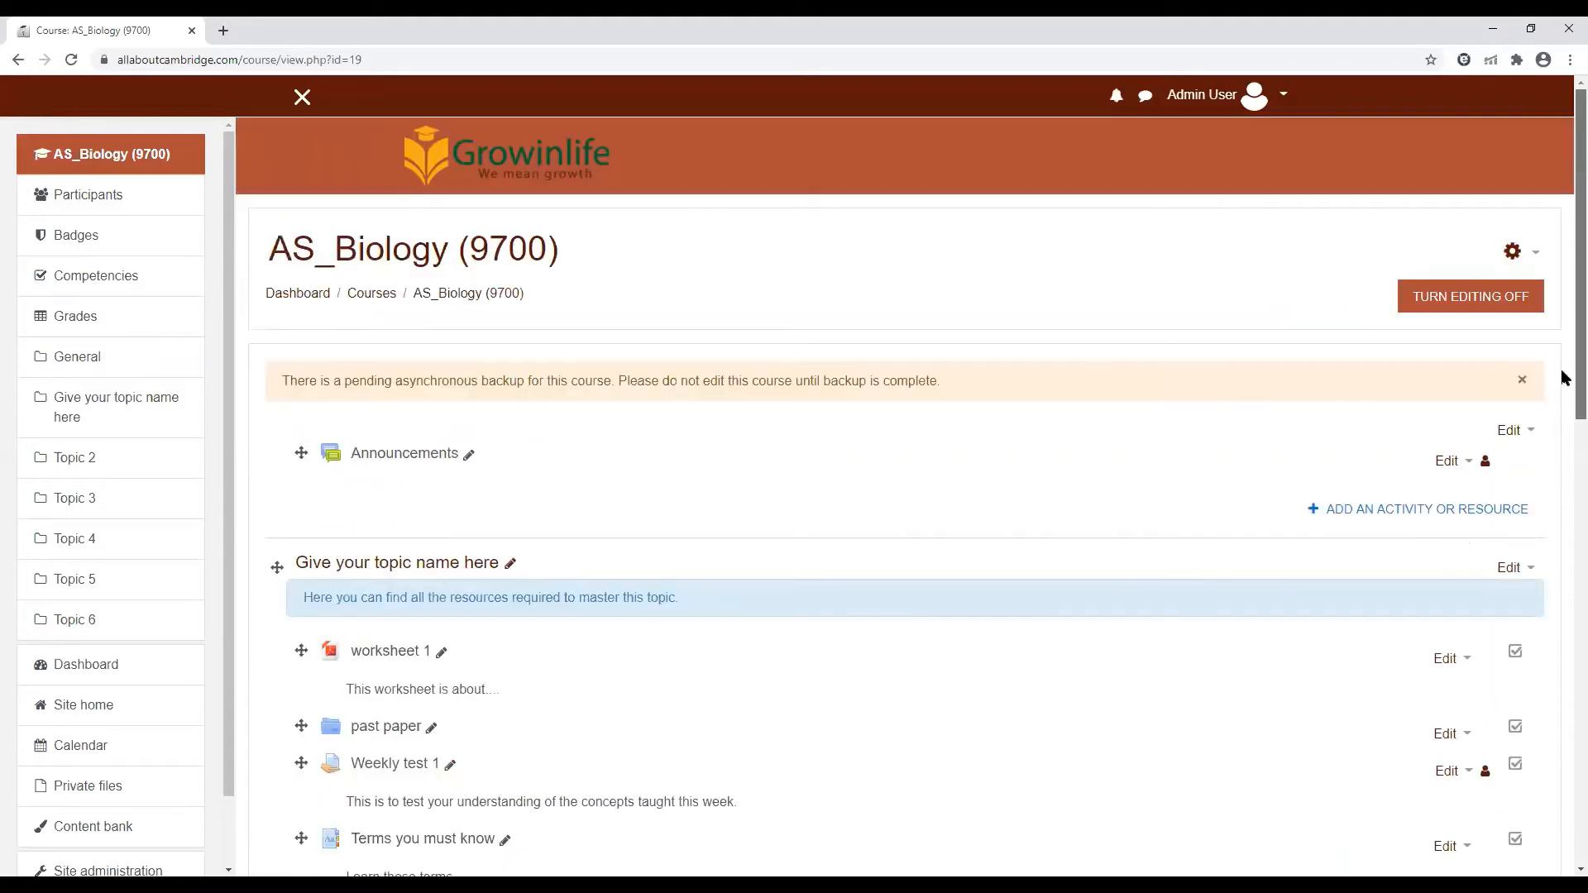
{"action": "left_click", "coordinate": [1398, 514]}
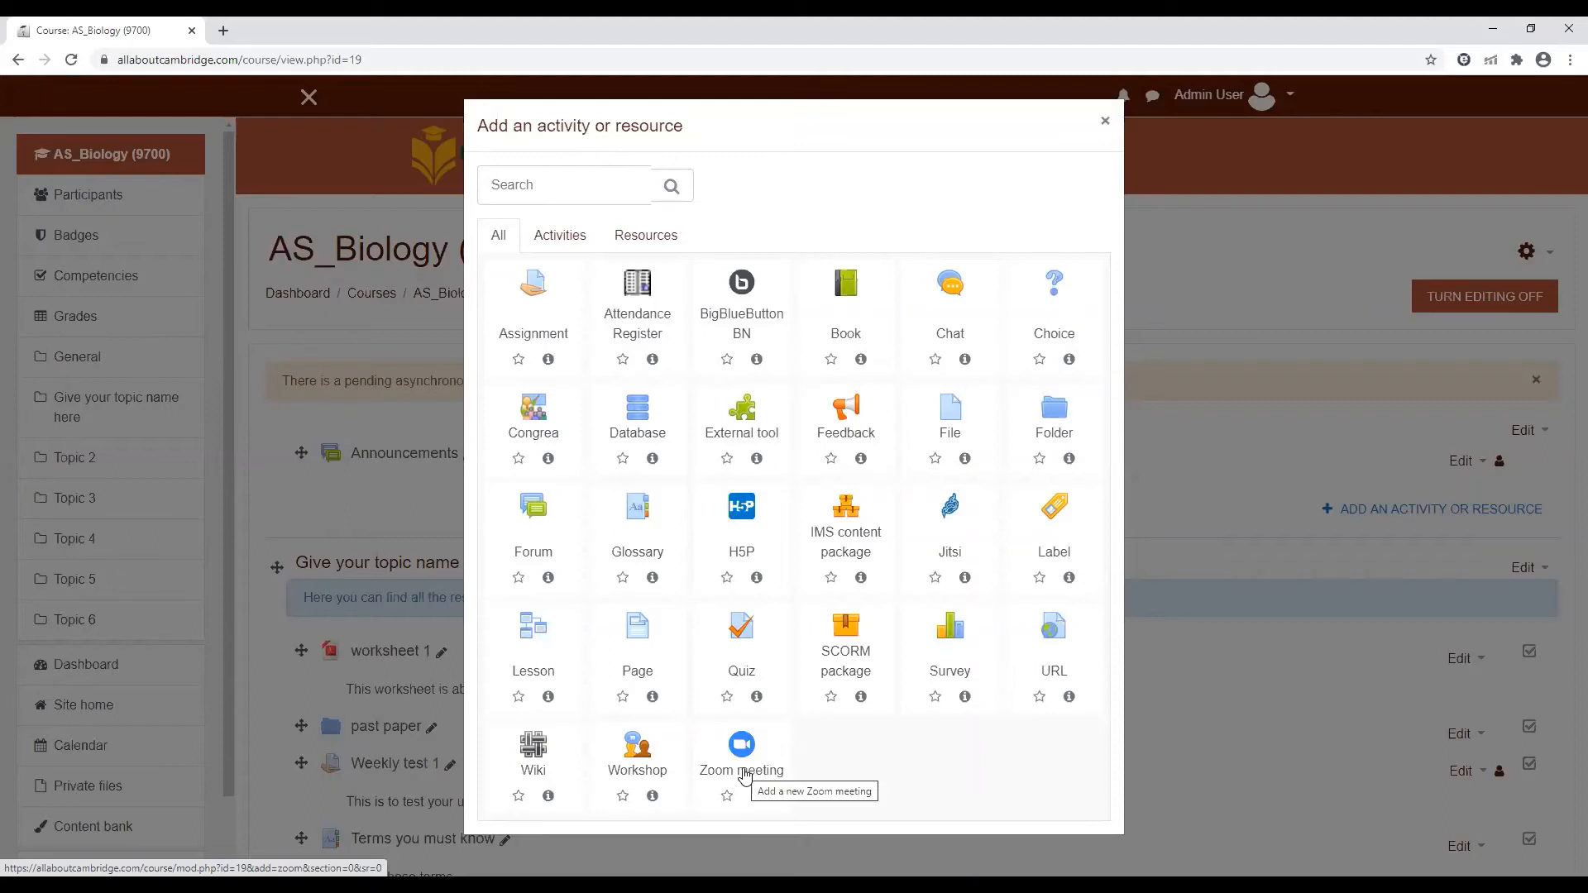
{"action": "left_click", "coordinate": [738, 317]}
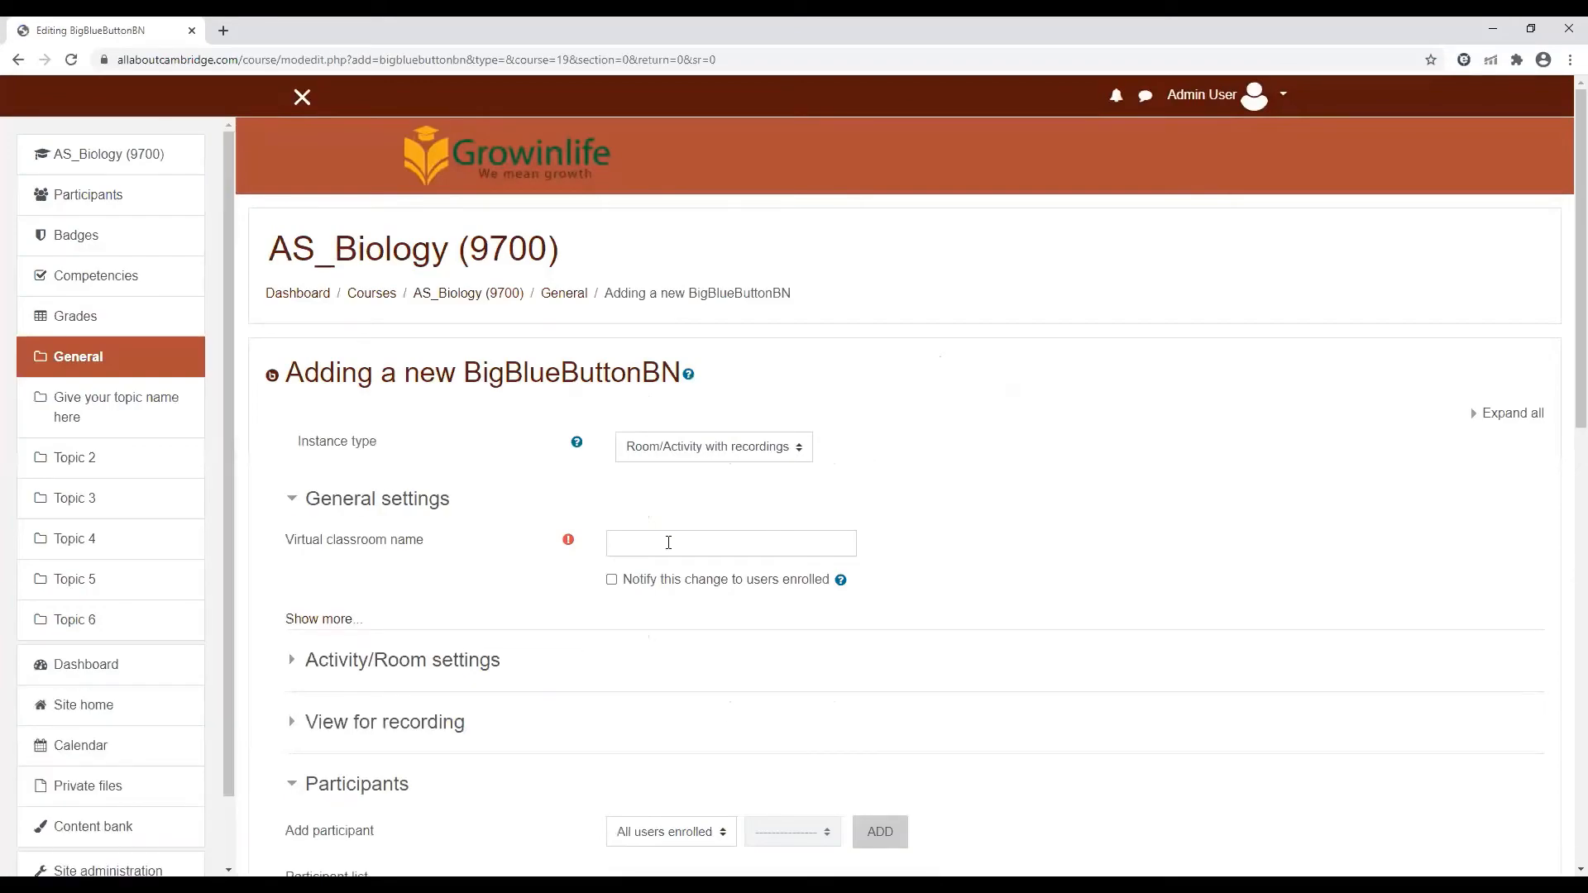
Name the virtual classroom "Live classes" and enable notifying enrolled users of this change
{"action": "left_click", "coordinate": [668, 546]}
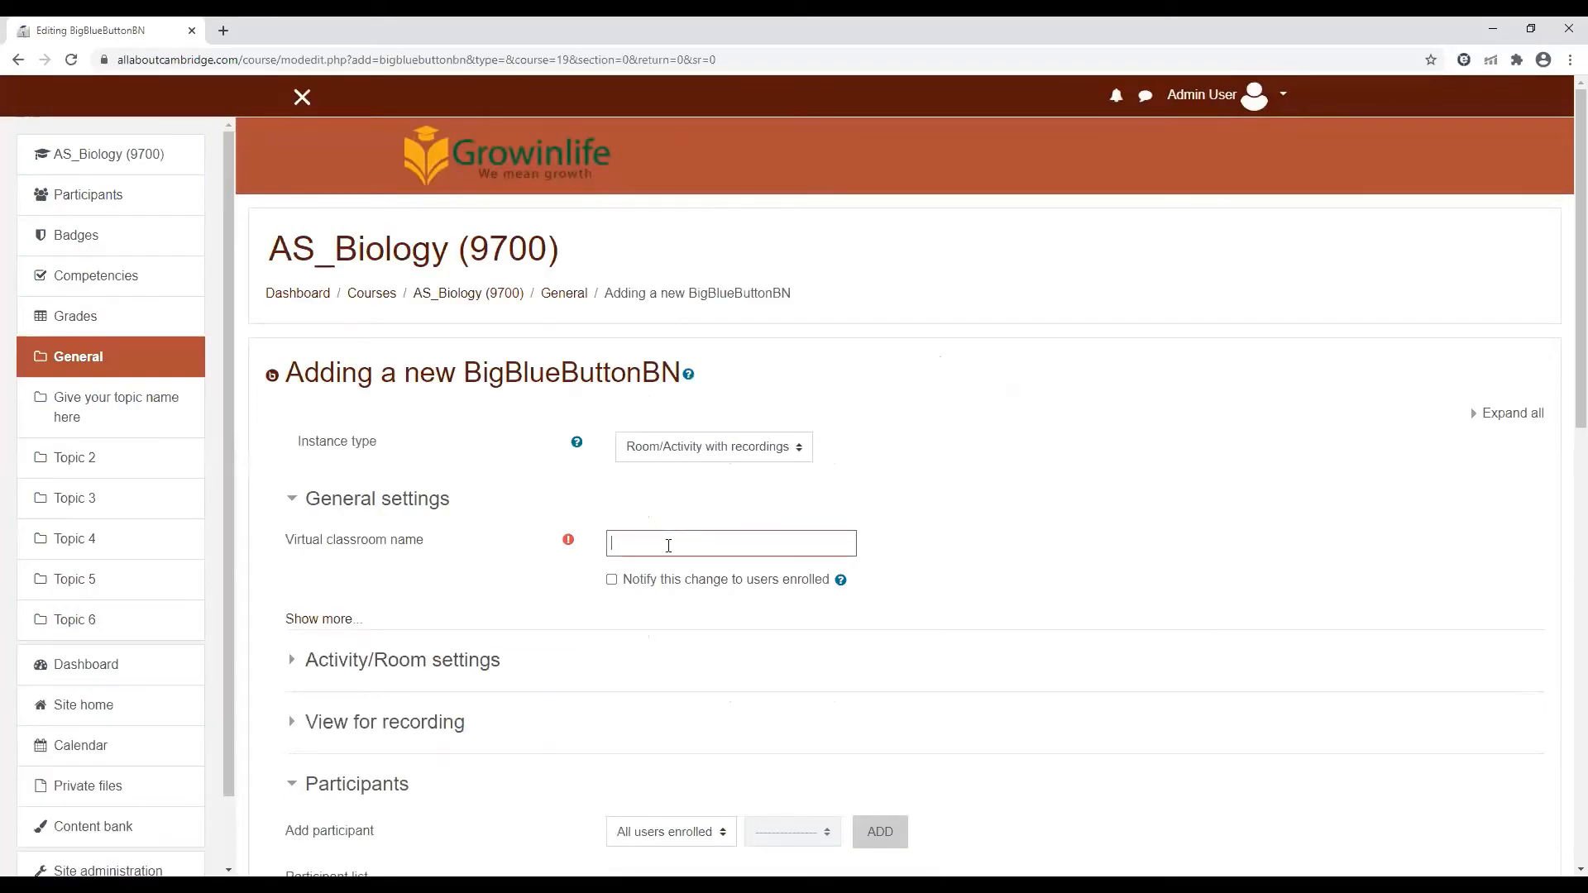
{"action": "type", "text": "Live classes"}
{"action": "left_click", "coordinate": [612, 580]}
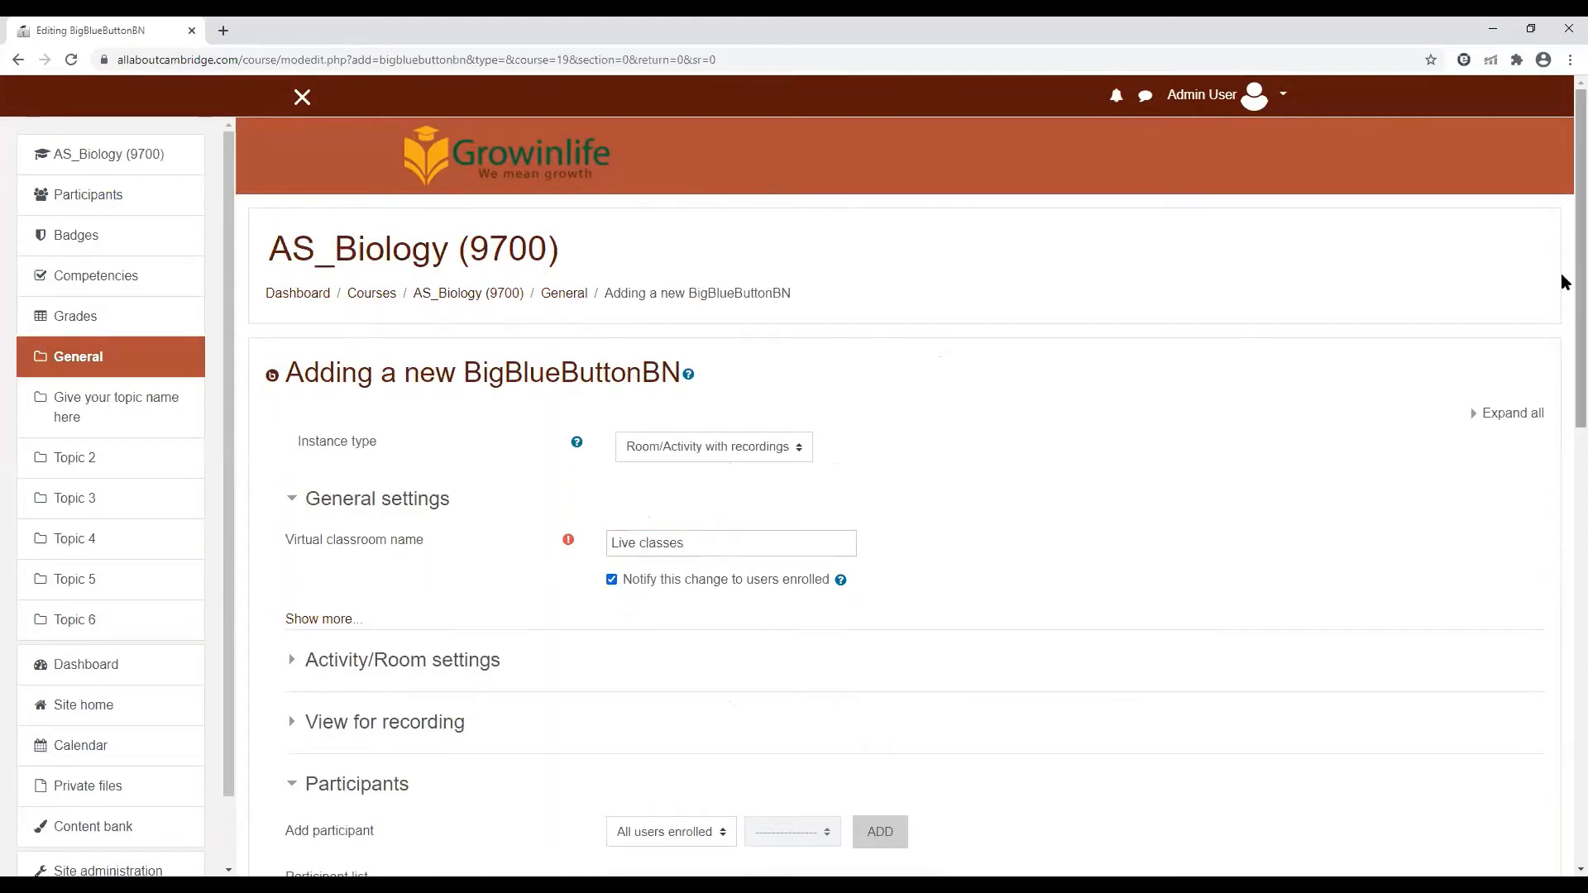
Examine the role choices for all enrolled users and the join-open and join-closed schedule settings of the new virtual classroom
{"action": "scroll", "coordinate": [1563, 358], "scroll_direction": "down", "scroll_amount": 4}
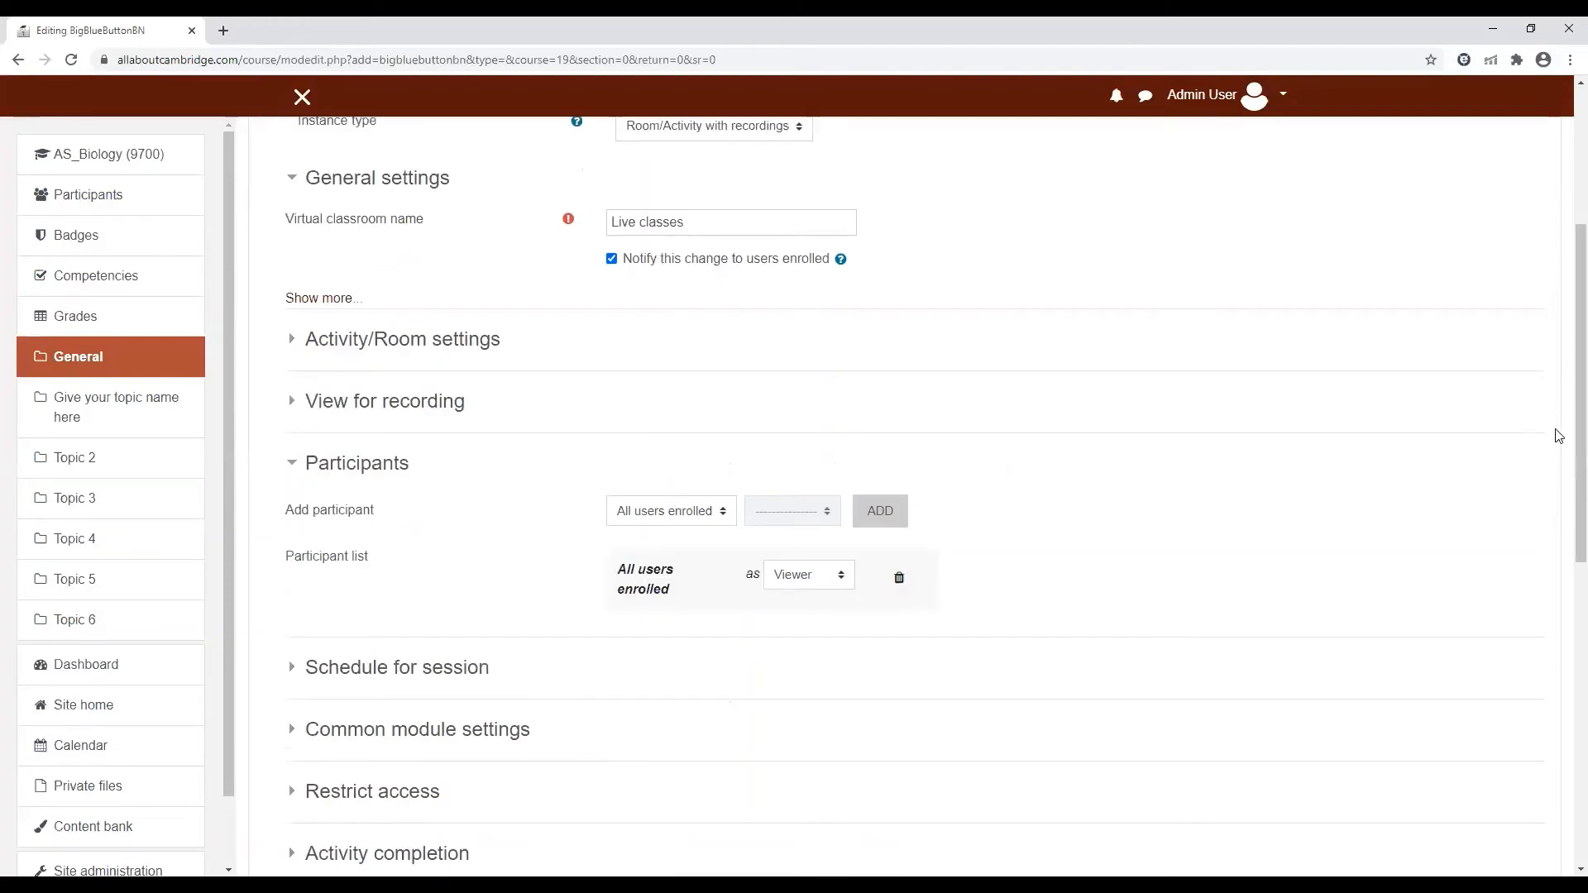
{"action": "scroll", "coordinate": [1563, 421], "scroll_direction": "down", "scroll_amount": 2}
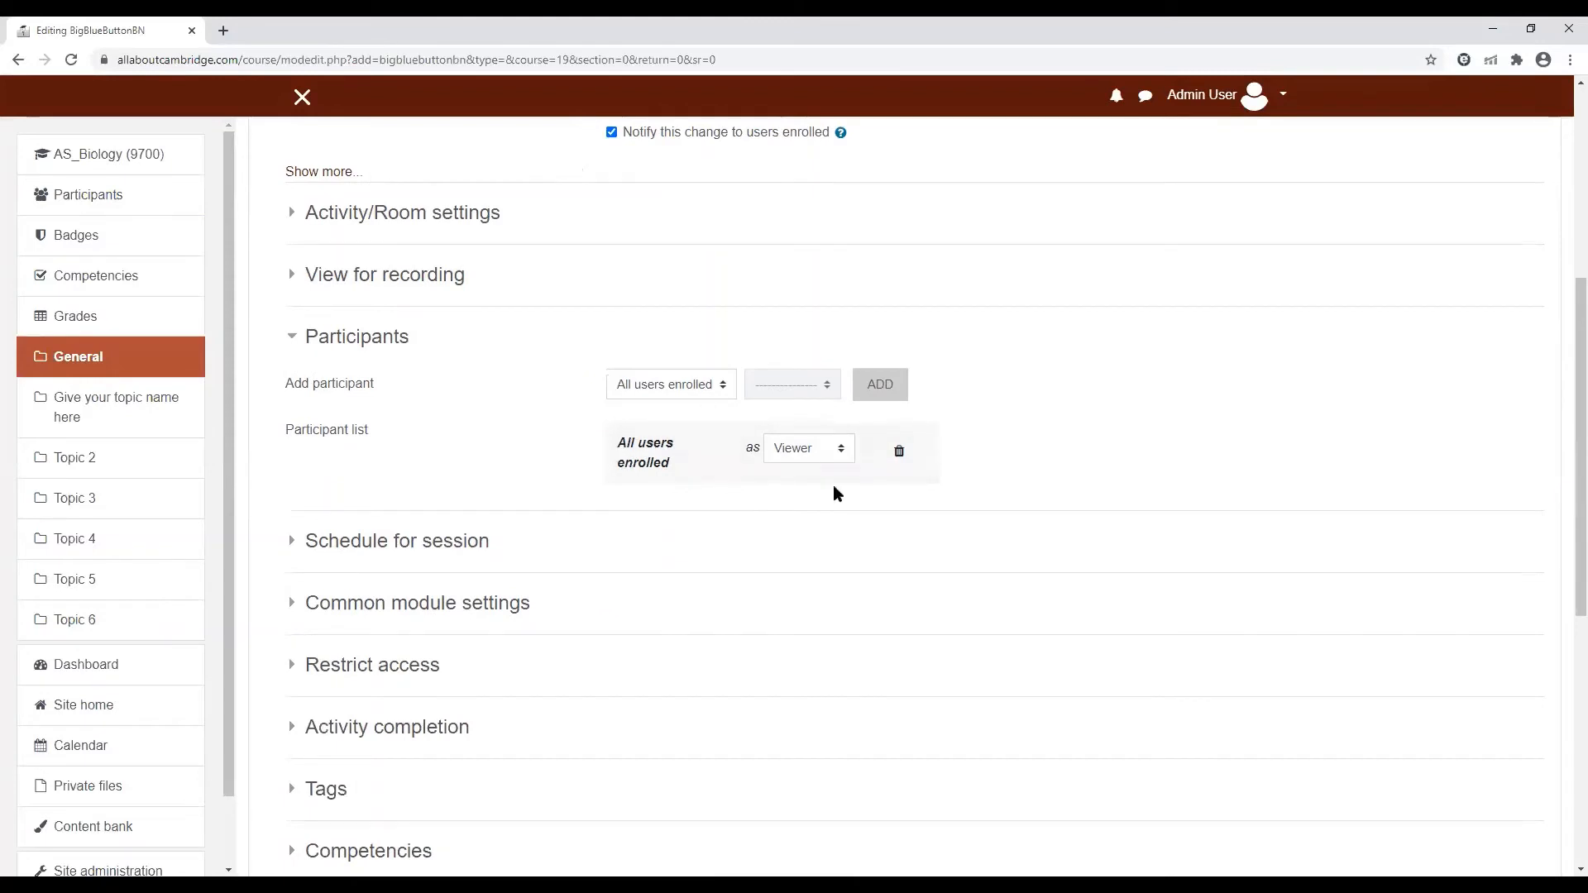
{"action": "left_click", "coordinate": [839, 450]}
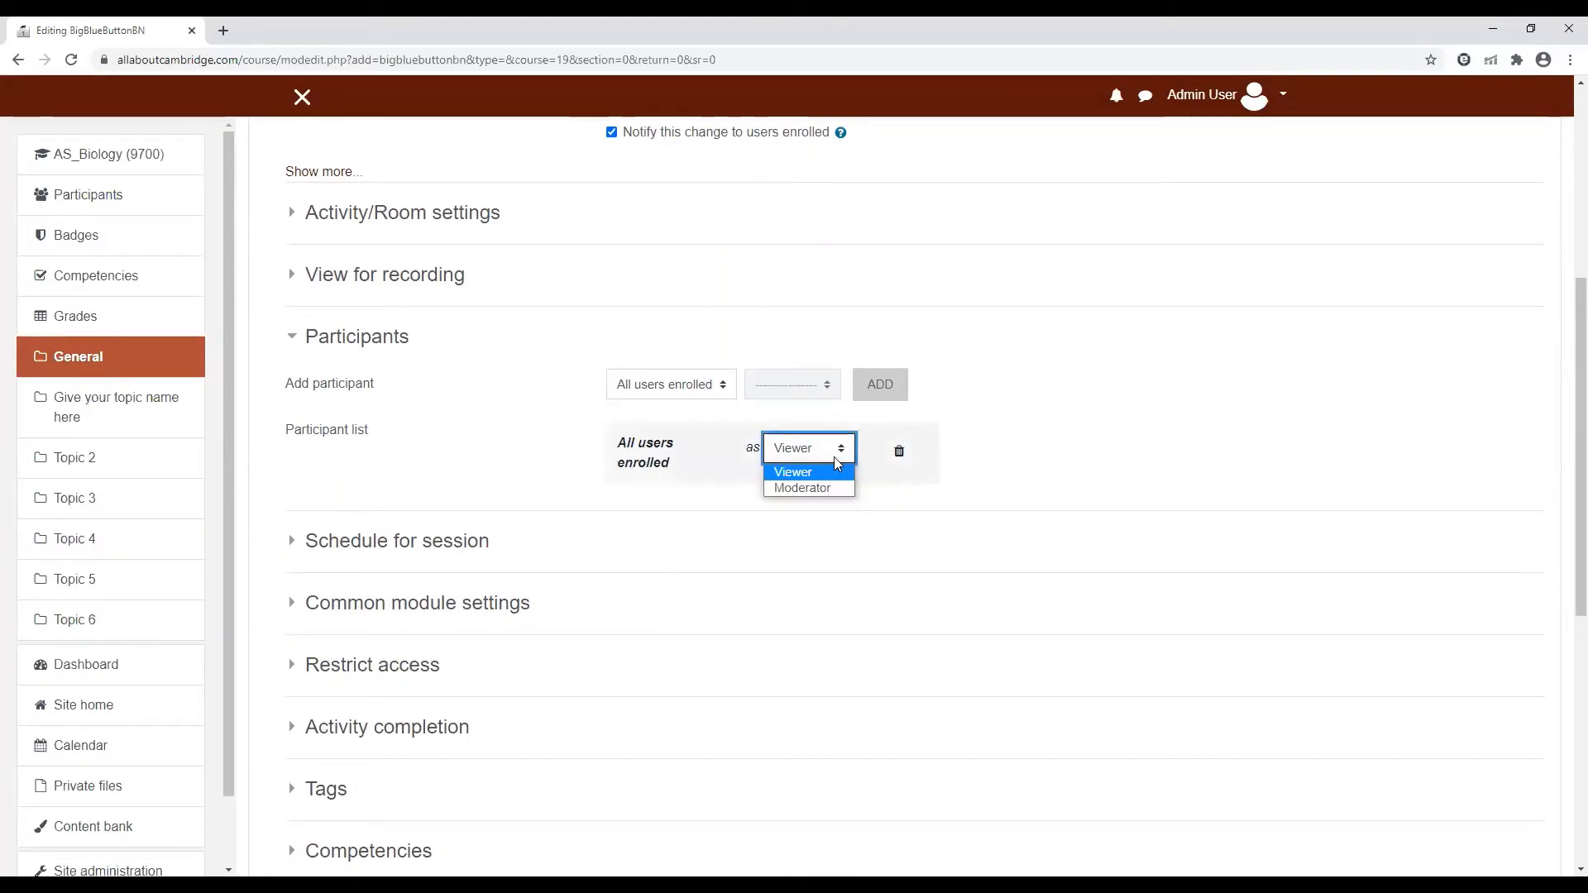
{"action": "left_click", "coordinate": [842, 451]}
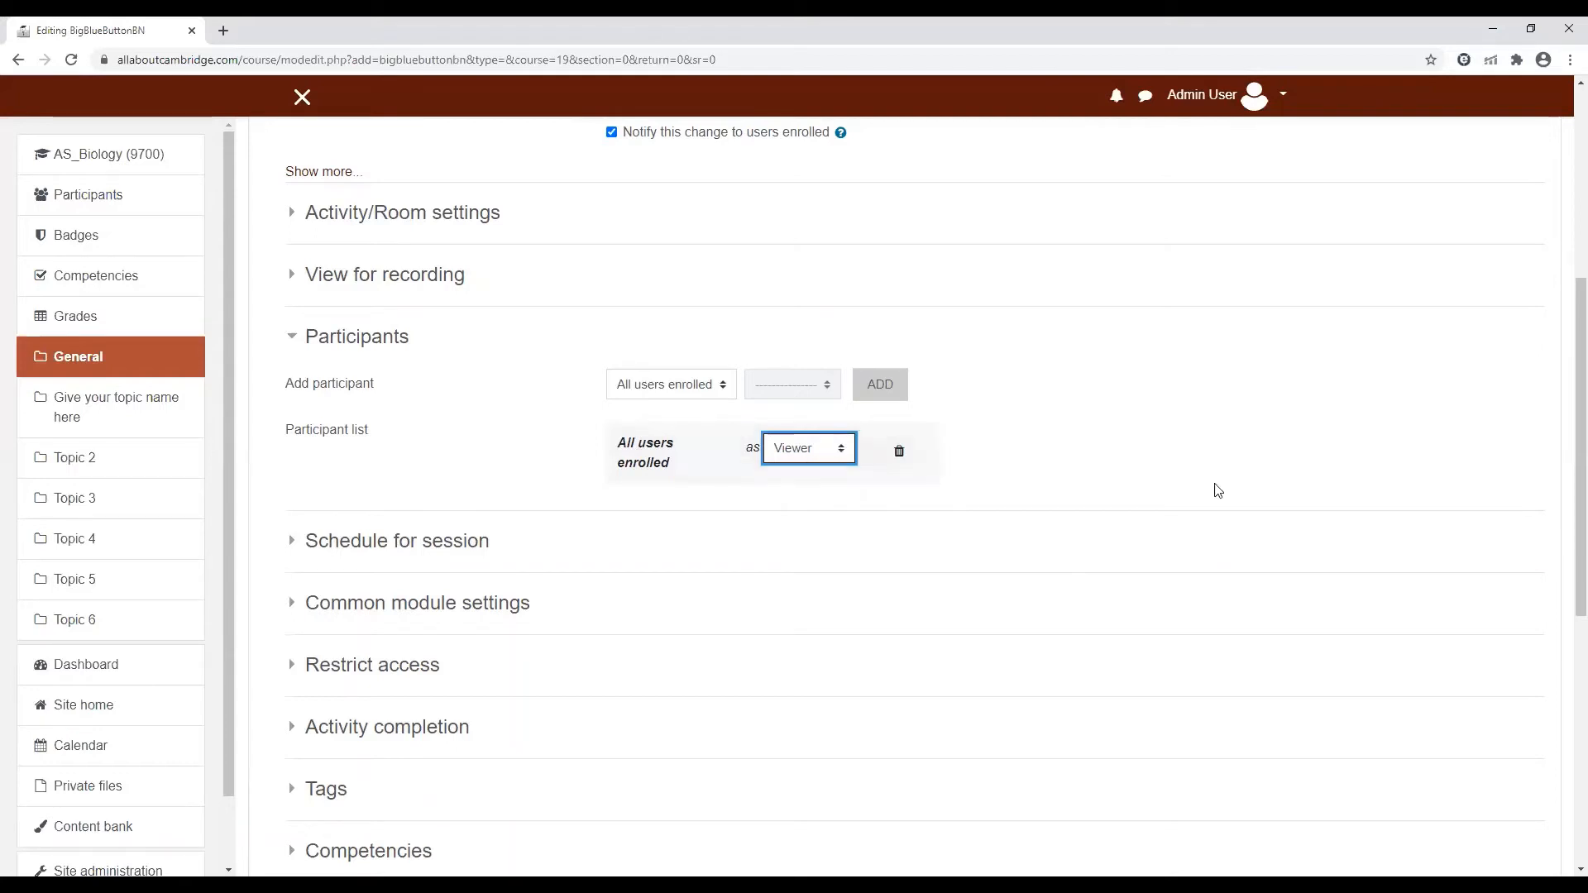
{"action": "scroll", "coordinate": [1565, 411], "scroll_direction": "down", "scroll_amount": 1}
{"action": "scroll", "coordinate": [1565, 411], "scroll_direction": "down", "scroll_amount": 3}
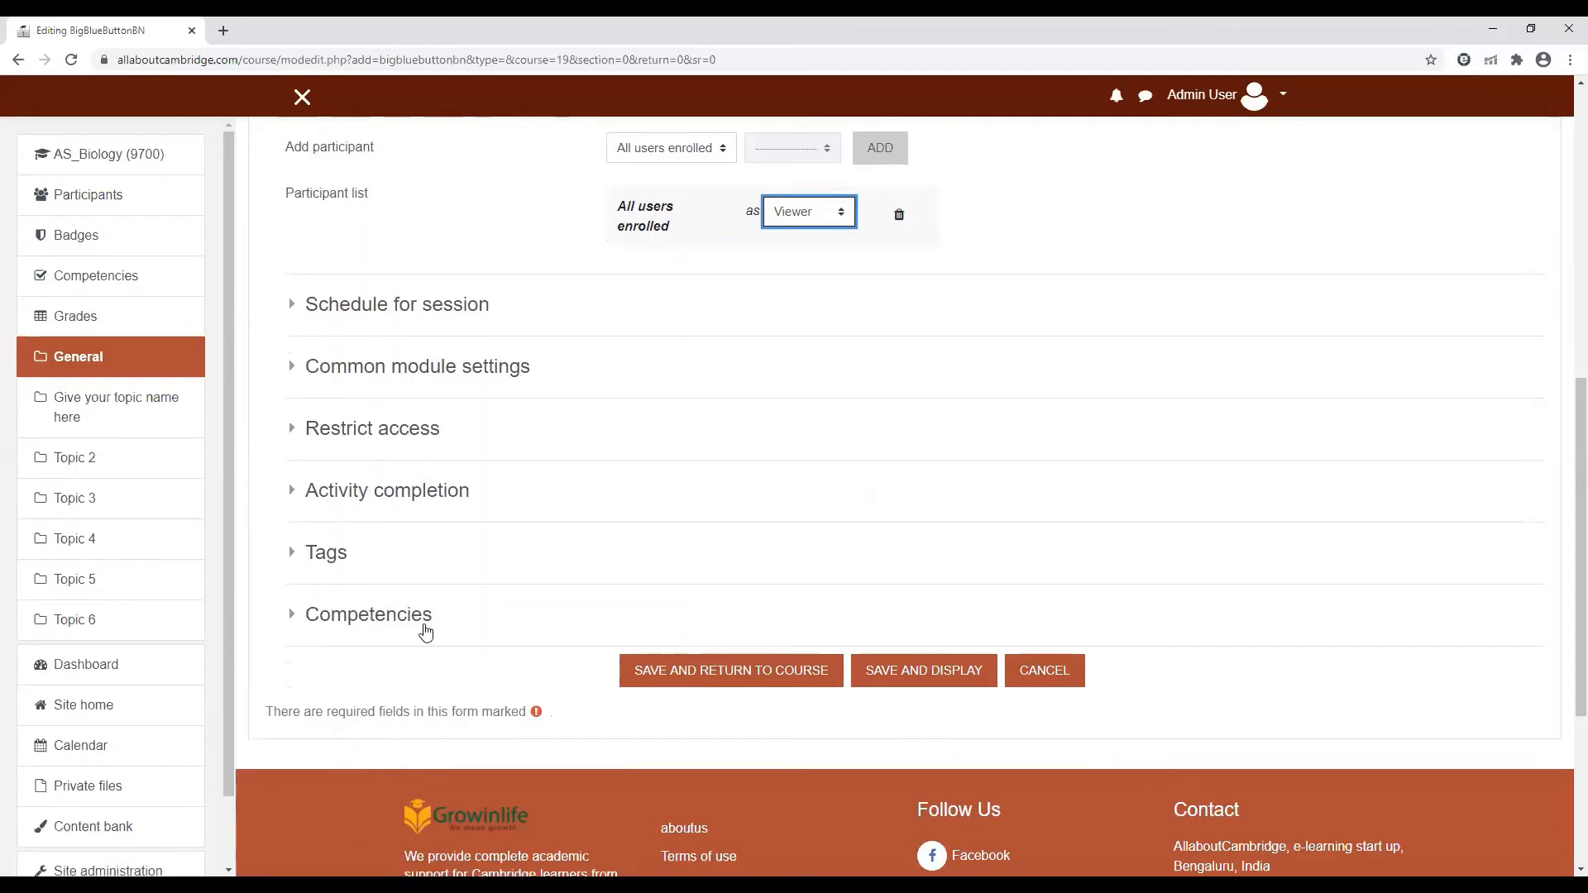
{"action": "left_click", "coordinate": [423, 311]}
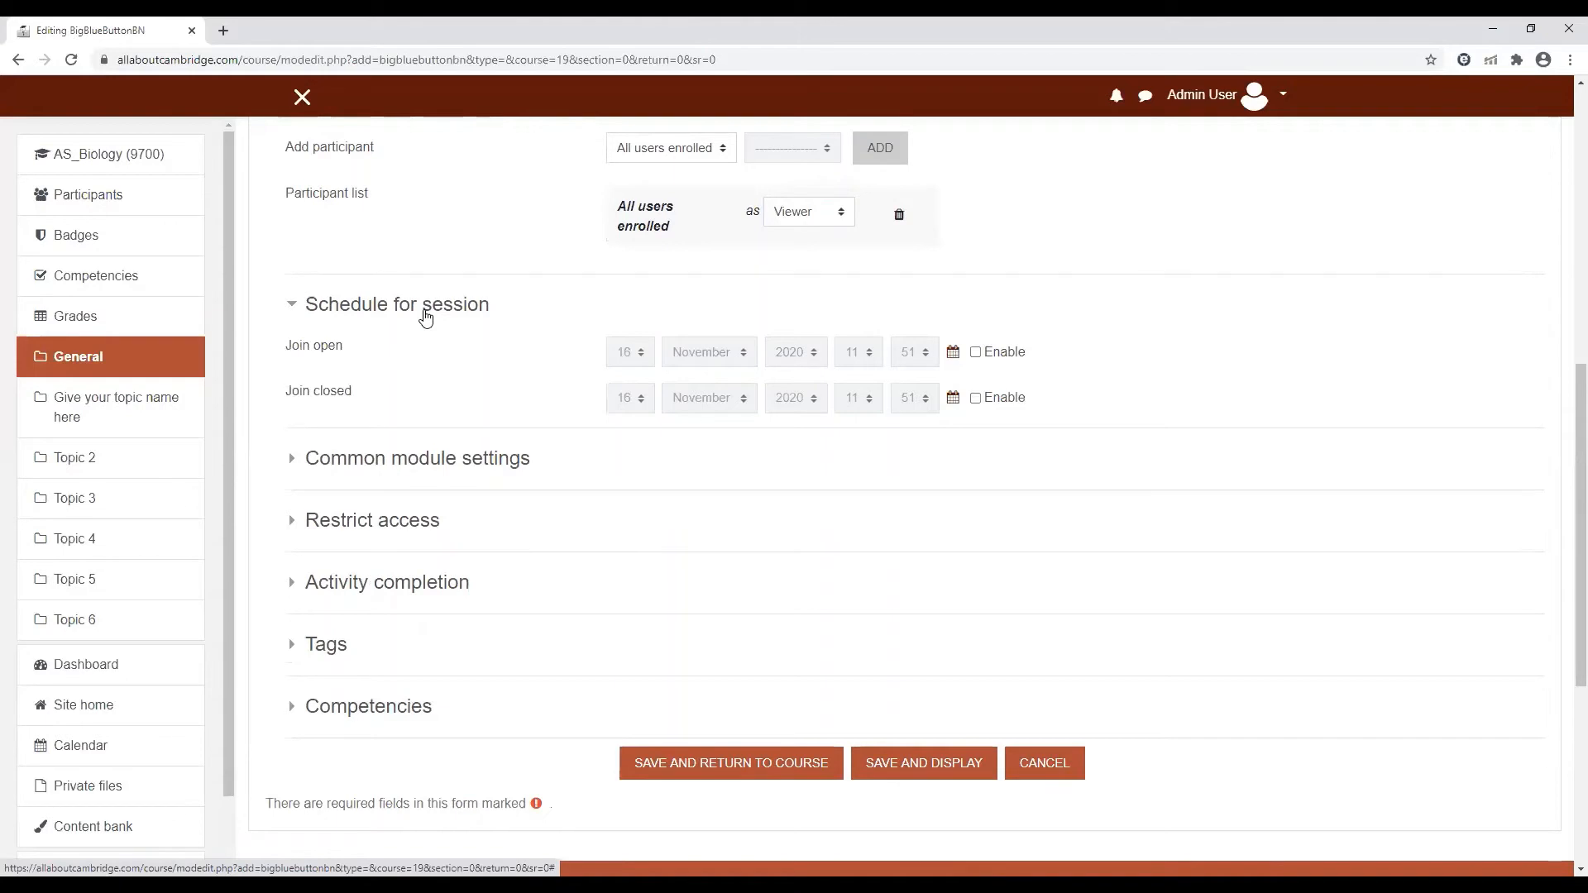
{"action": "left_click", "coordinate": [424, 315]}
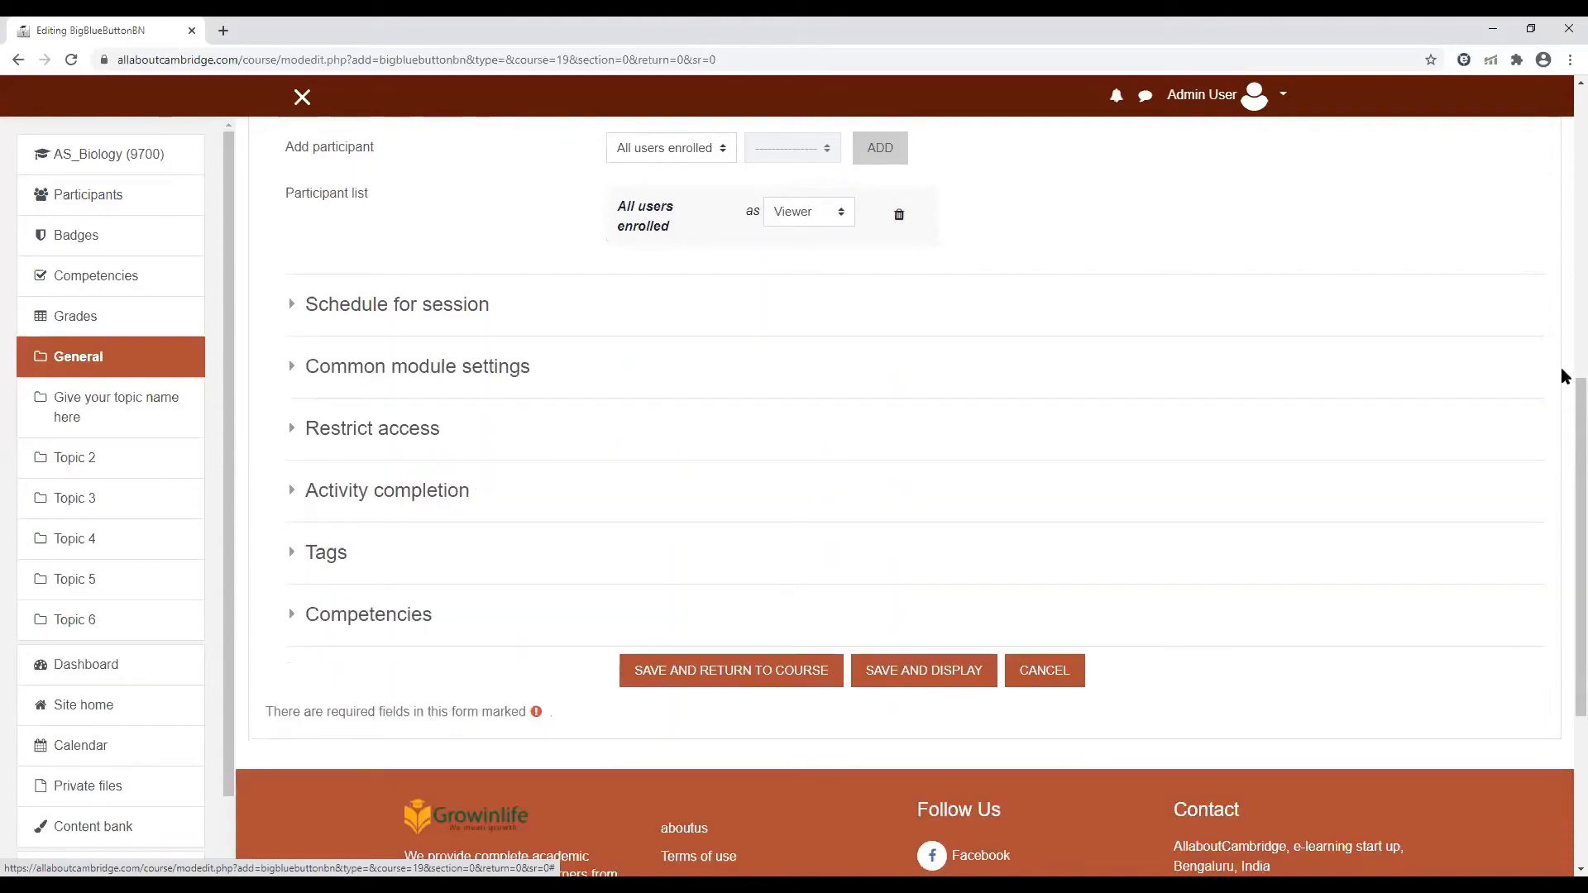
Save the Live classes activity with its remaining settings at their defaults and display its page
{"action": "scroll", "coordinate": [1561, 273], "scroll_direction": "up", "scroll_amount": 5}
{"action": "scroll", "coordinate": [1563, 252], "scroll_direction": "up", "scroll_amount": 2}
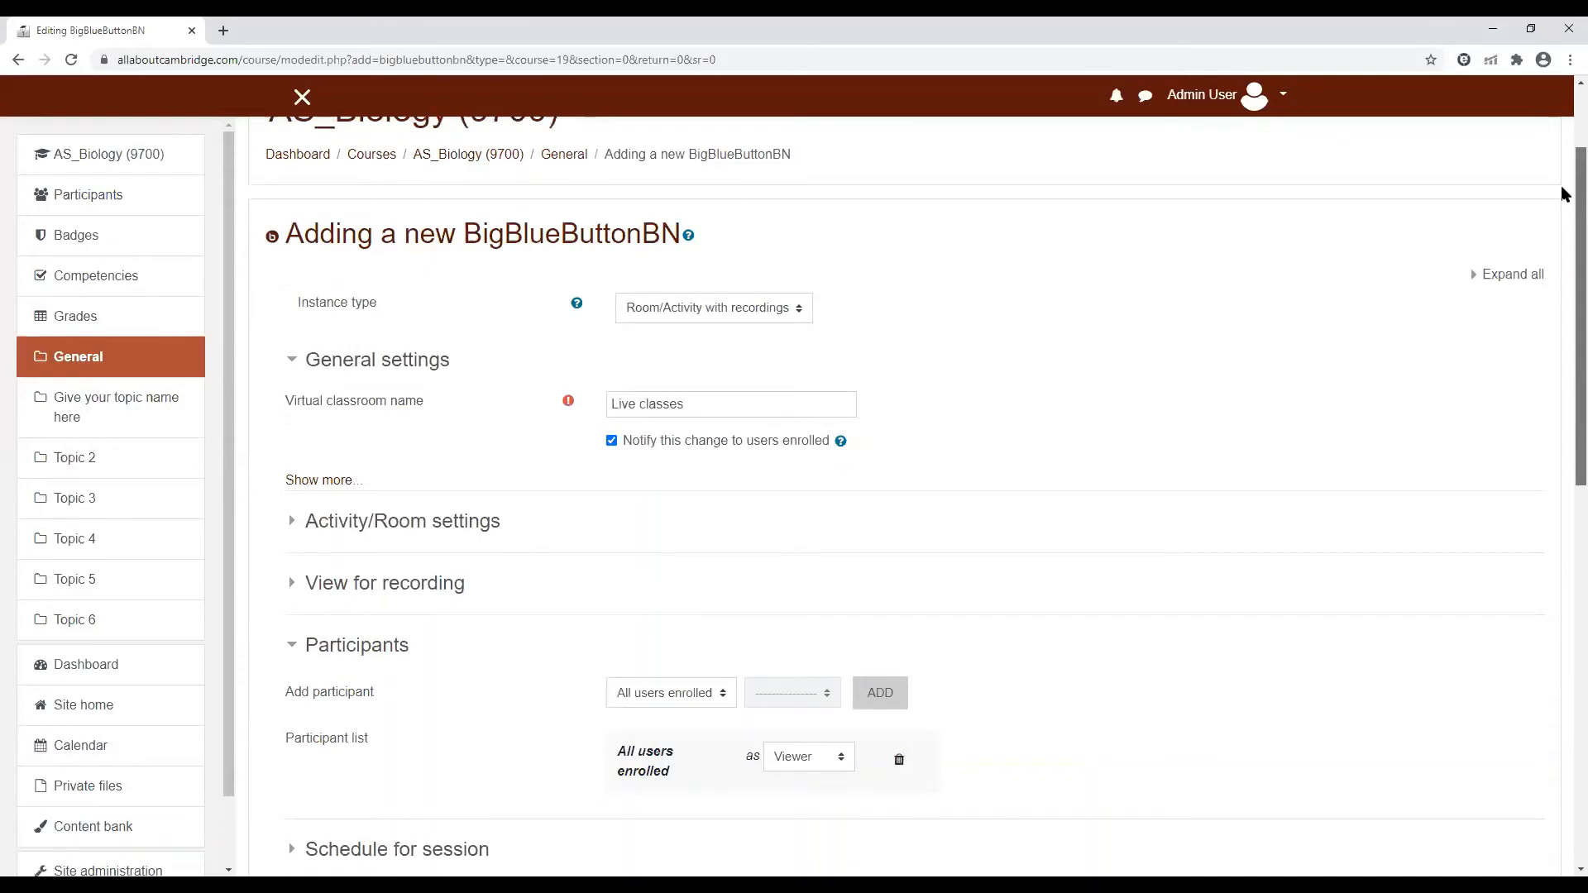
{"action": "scroll", "coordinate": [1563, 234], "scroll_direction": "down", "scroll_amount": 9}
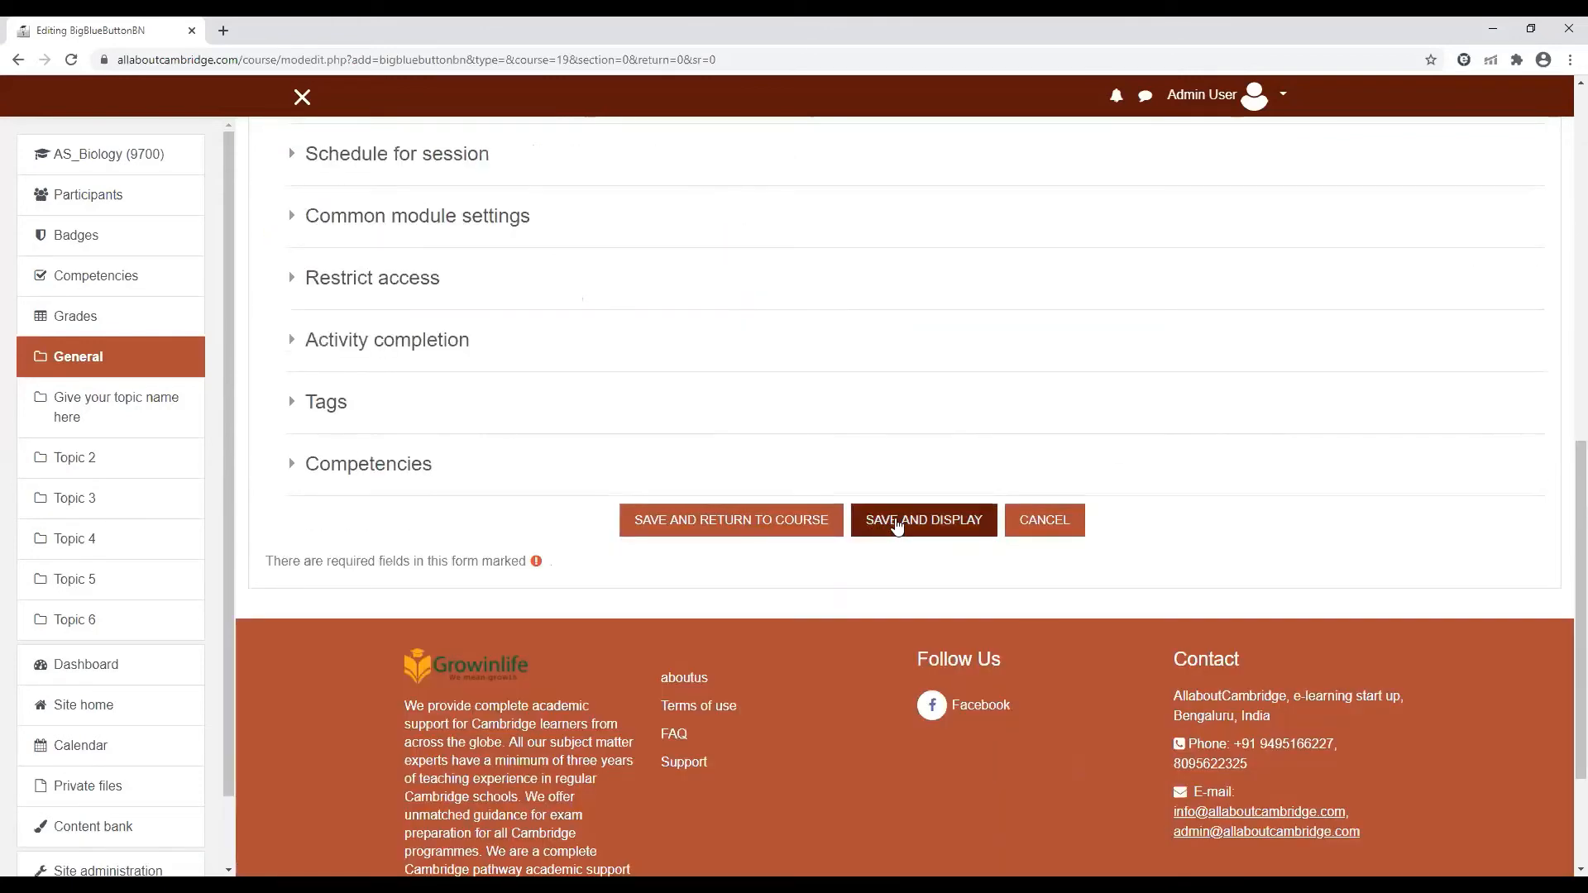
{"action": "left_click", "coordinate": [896, 523]}
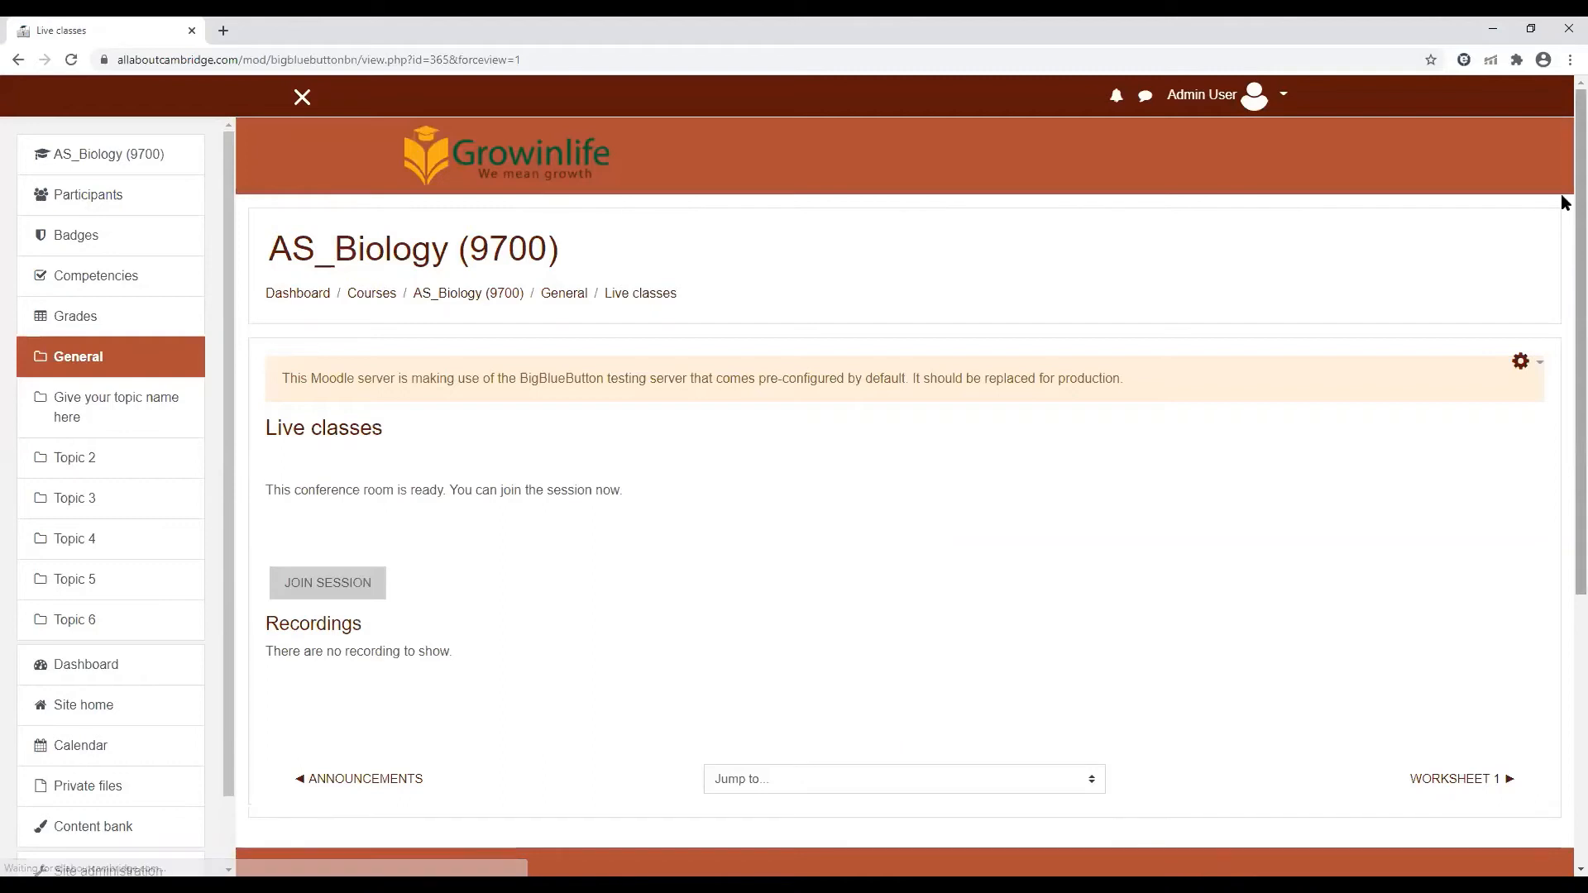
{"action": "scroll", "coordinate": [1561, 206], "scroll_direction": "down", "scroll_amount": 1}
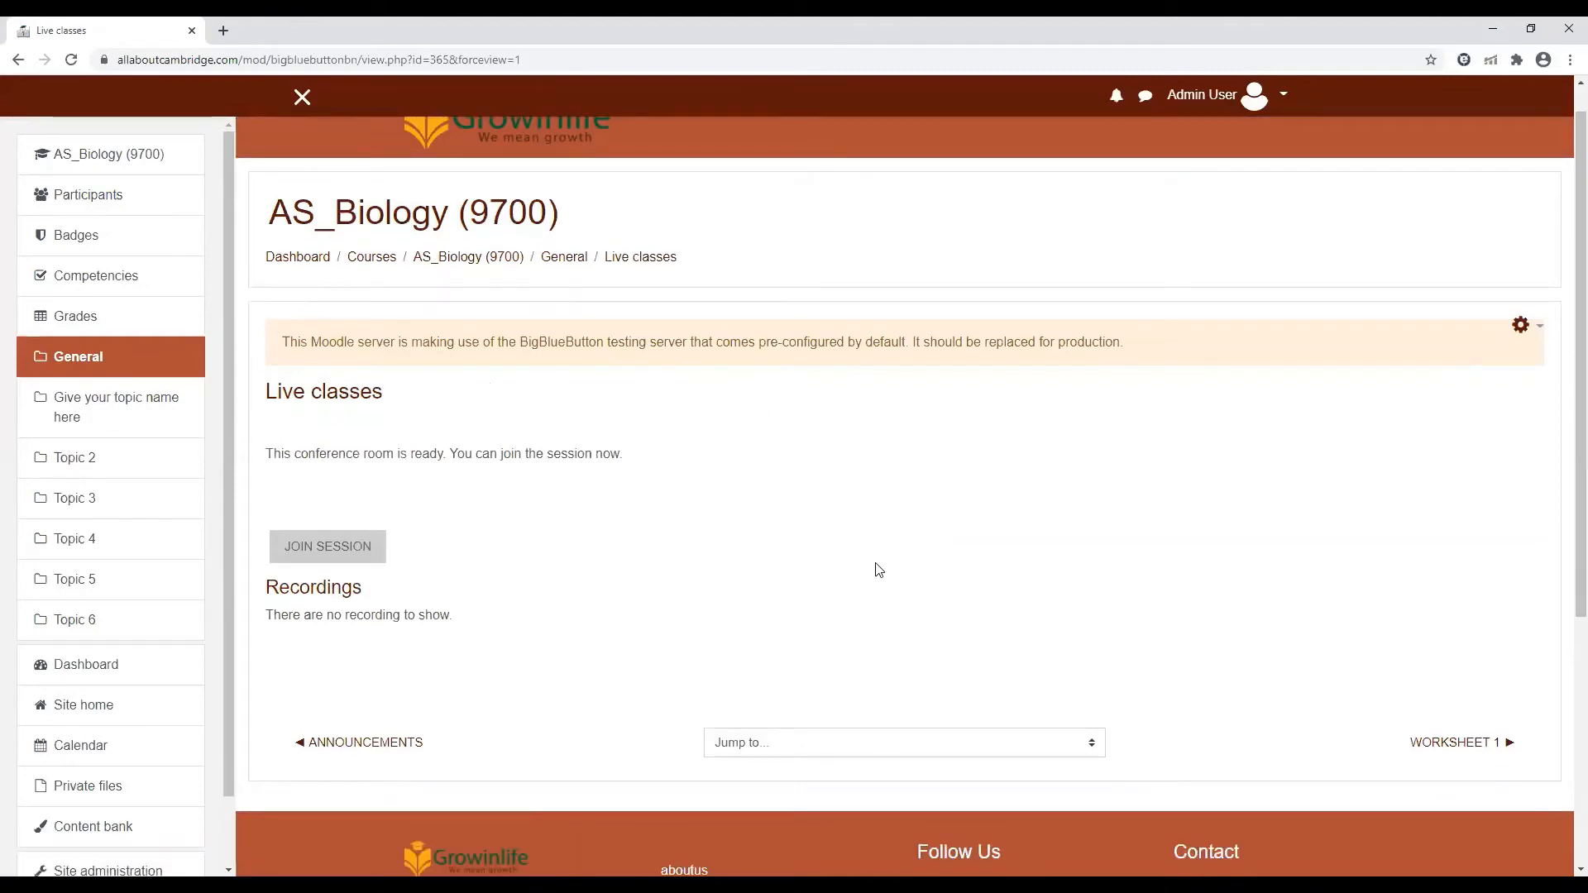
Return to the AS_Biology (9700) course page, reopen Live classes from there and join its session
{"action": "left_click", "coordinate": [443, 261]}
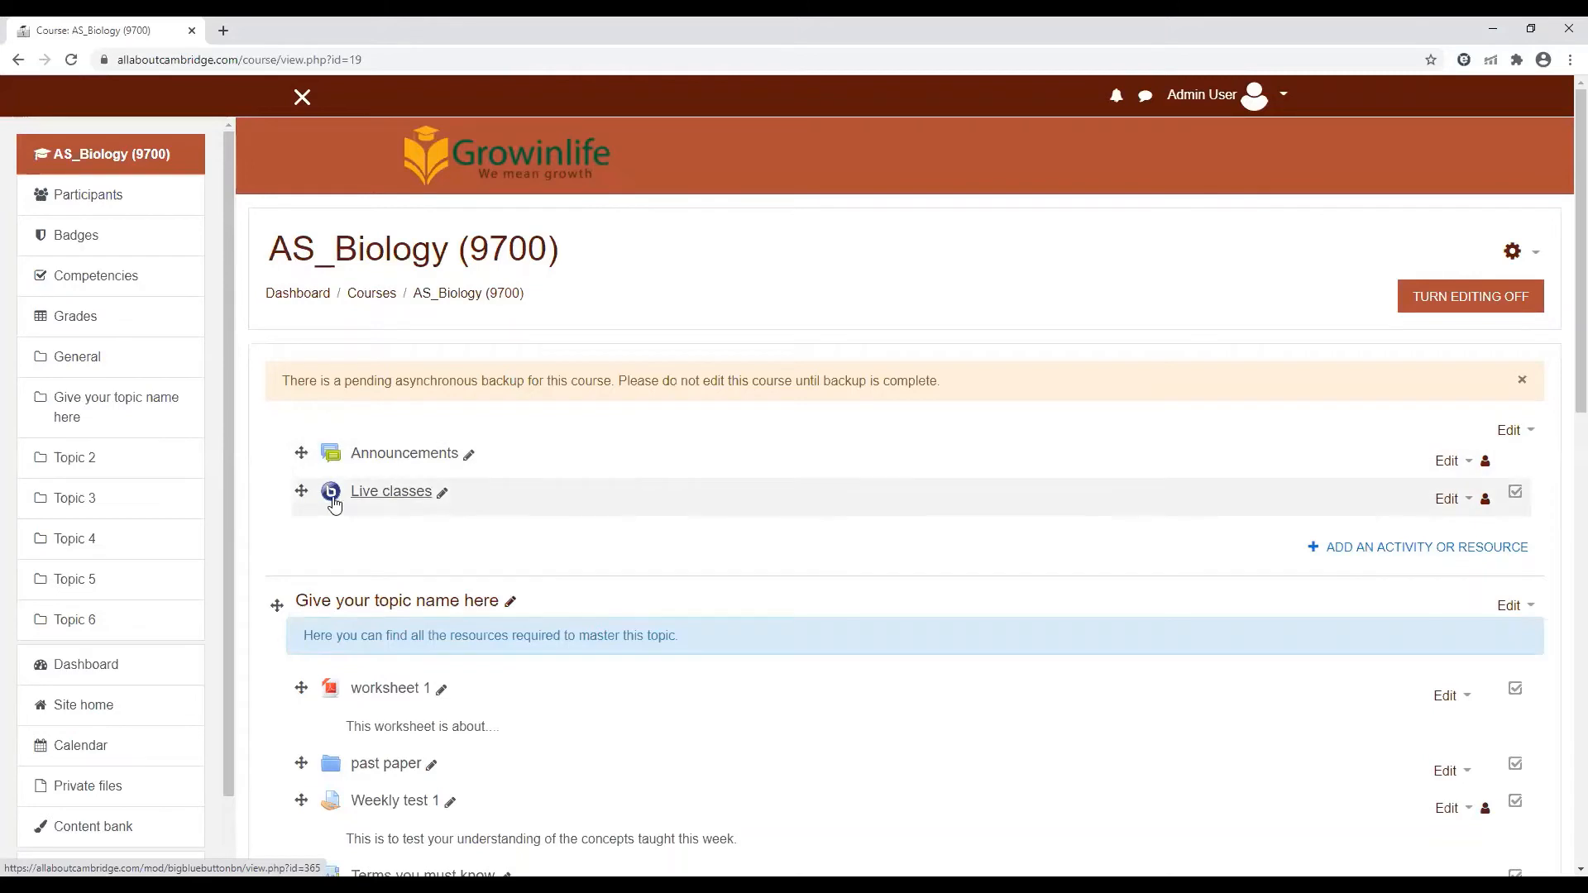
{"action": "left_click", "coordinate": [397, 504]}
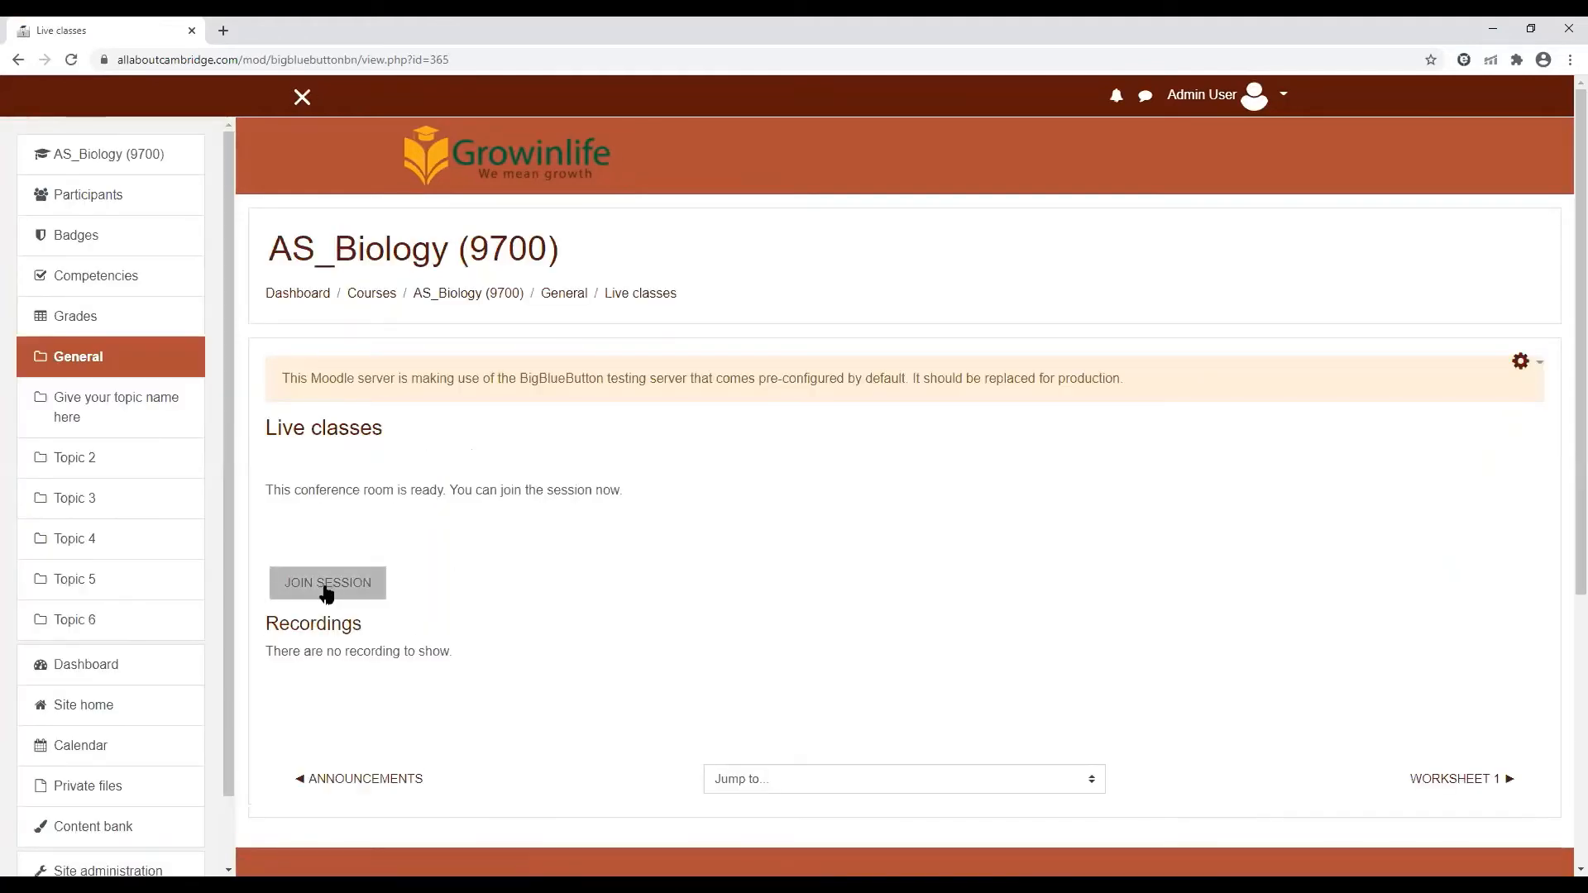
{"action": "left_click", "coordinate": [326, 589]}
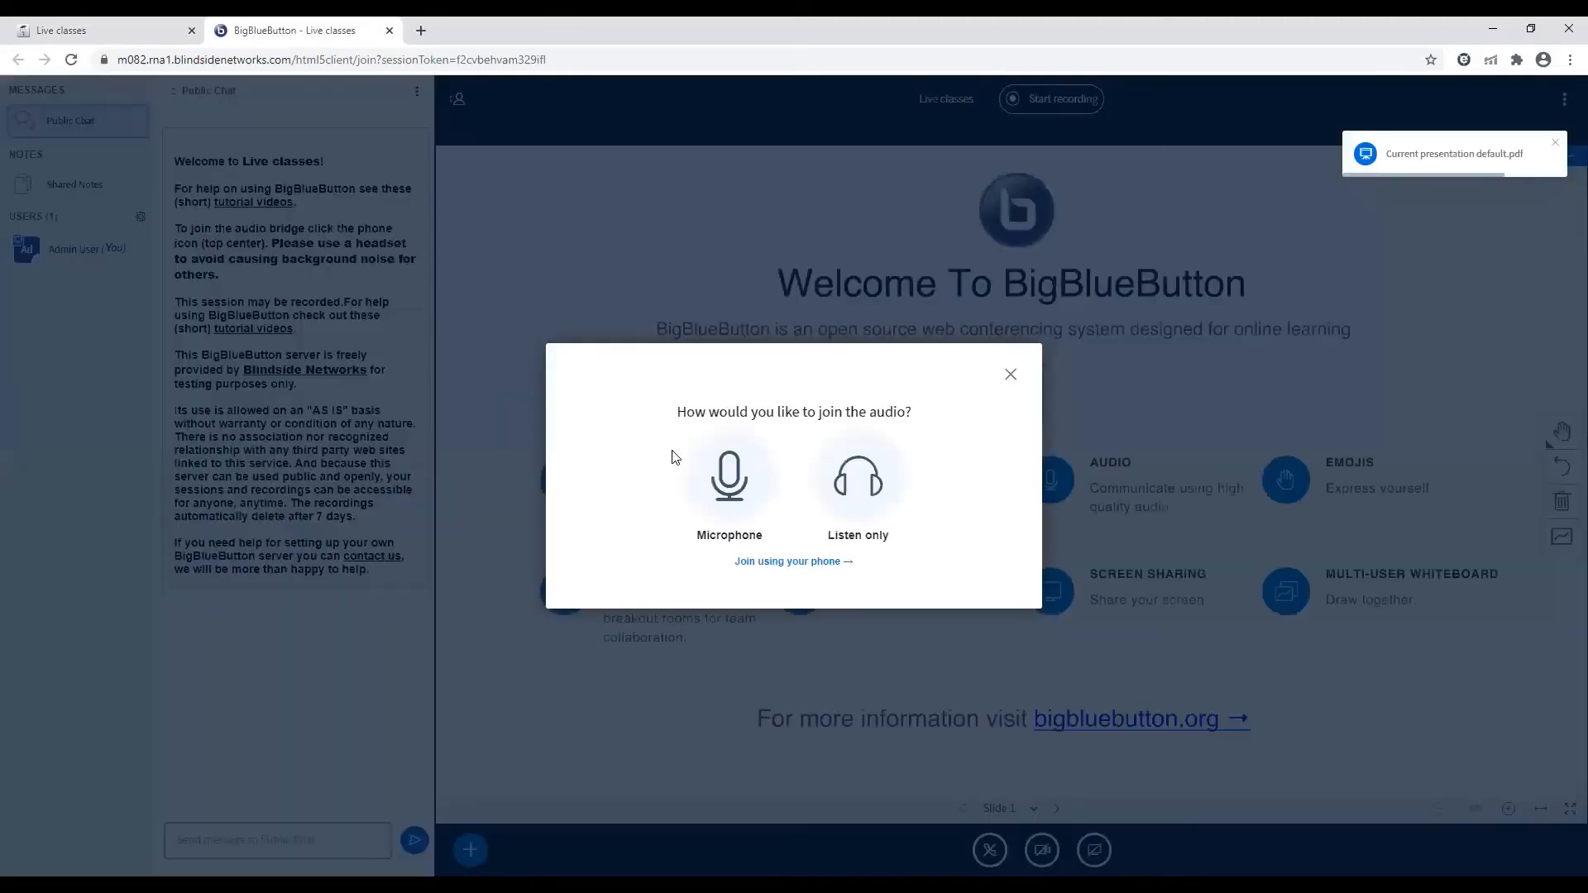
Join the session's audio with the microphone, pass the echo test, and leave the audio again
{"action": "left_click", "coordinate": [741, 495]}
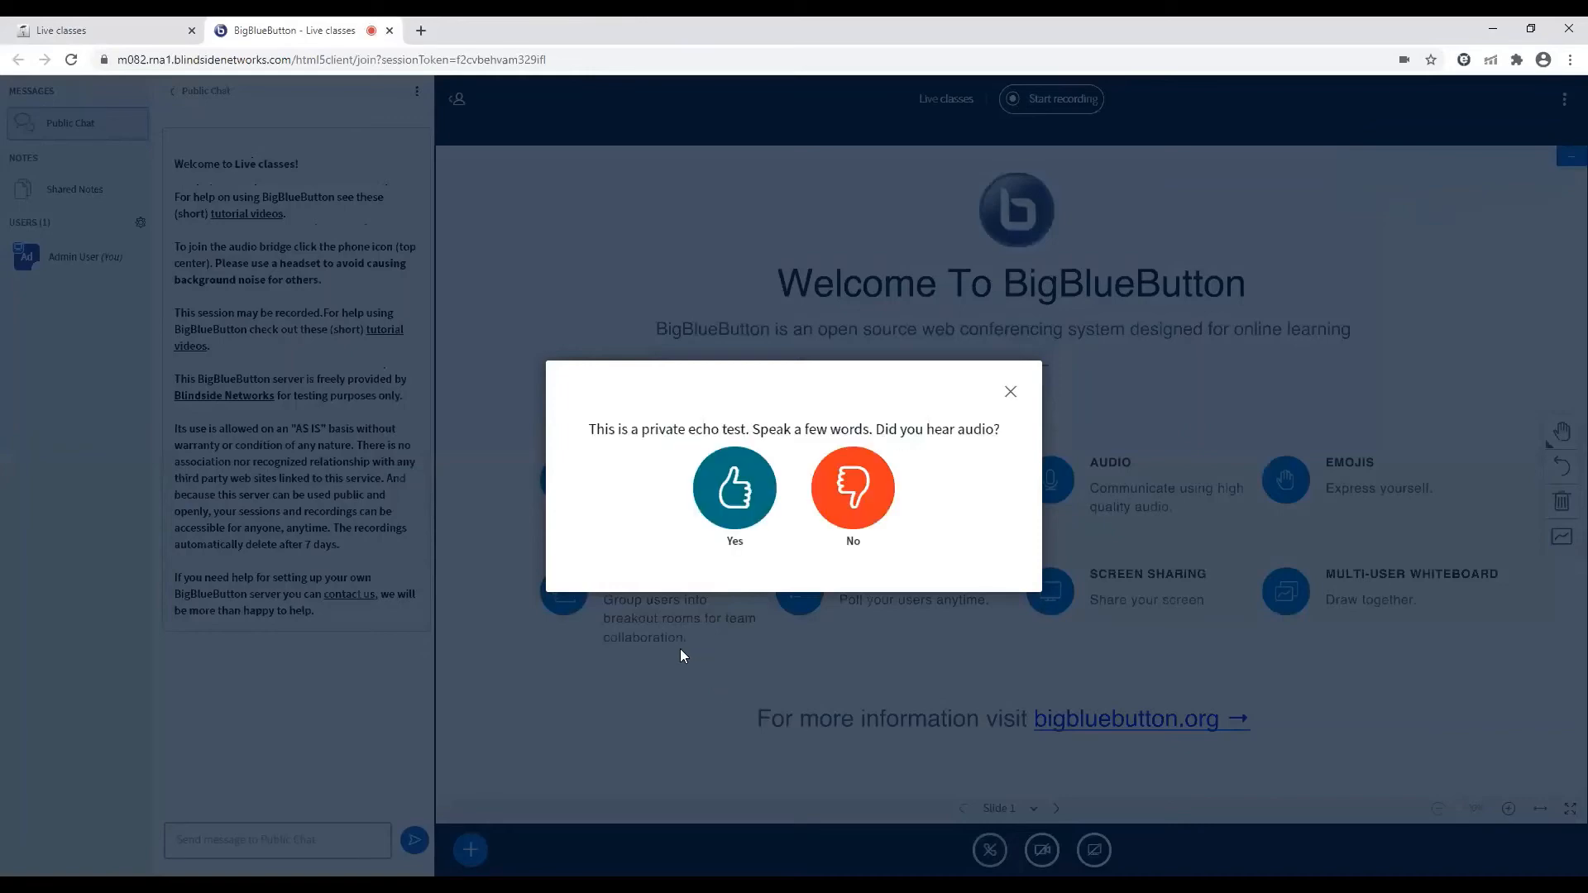
{"action": "left_click", "coordinate": [730, 505]}
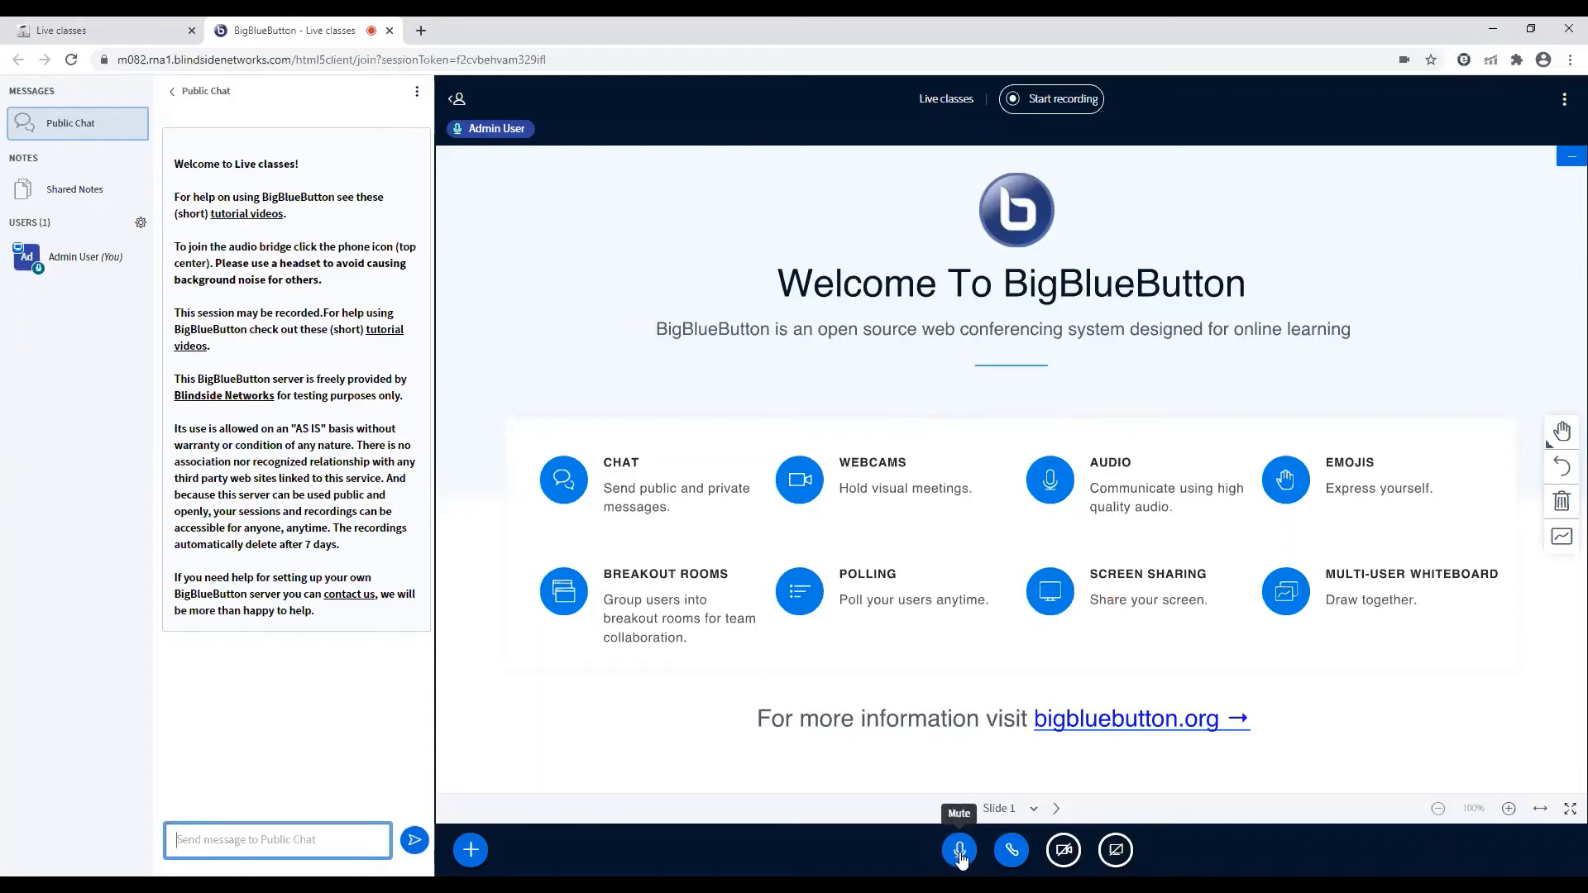
{"action": "left_click", "coordinate": [1012, 852]}
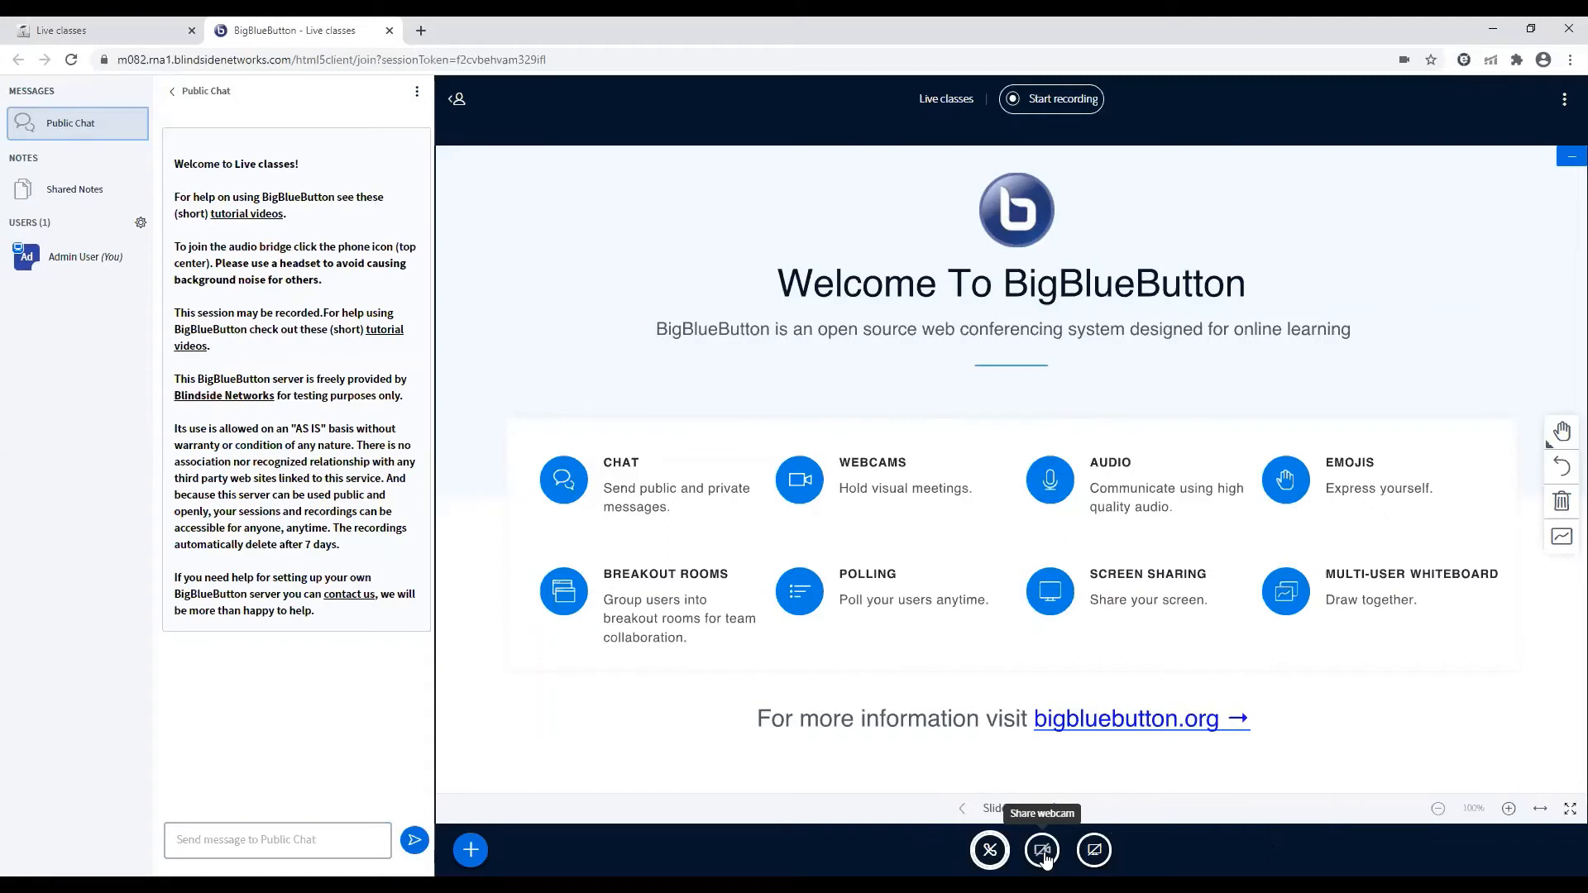
Share the integrated camera in the session with its quality set to High definition
{"action": "left_click", "coordinate": [1042, 852]}
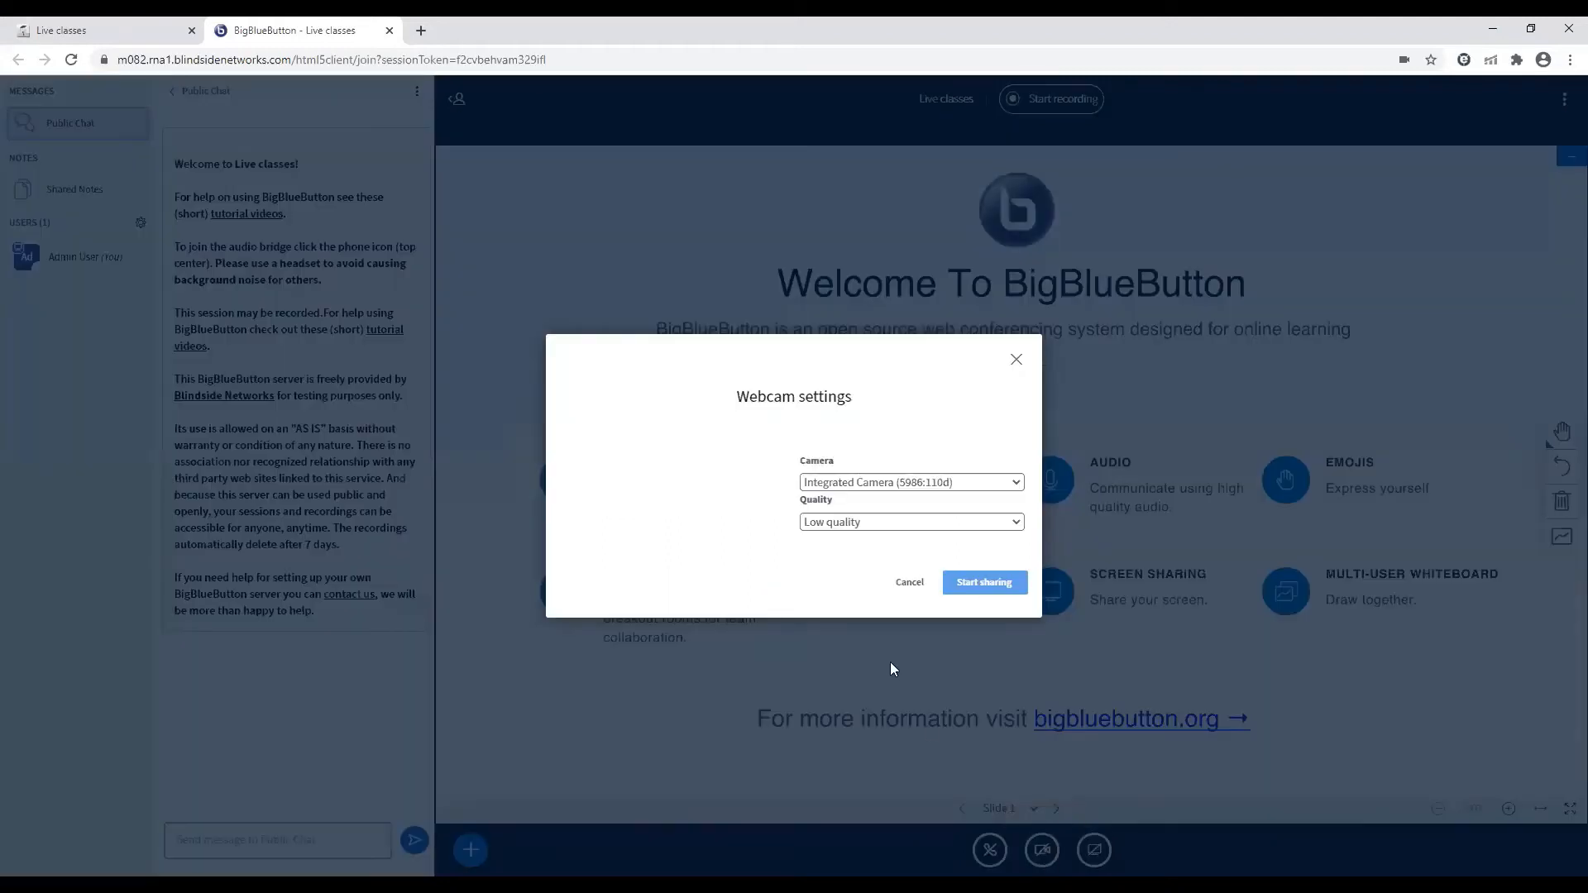
{"action": "left_click", "coordinate": [1020, 530]}
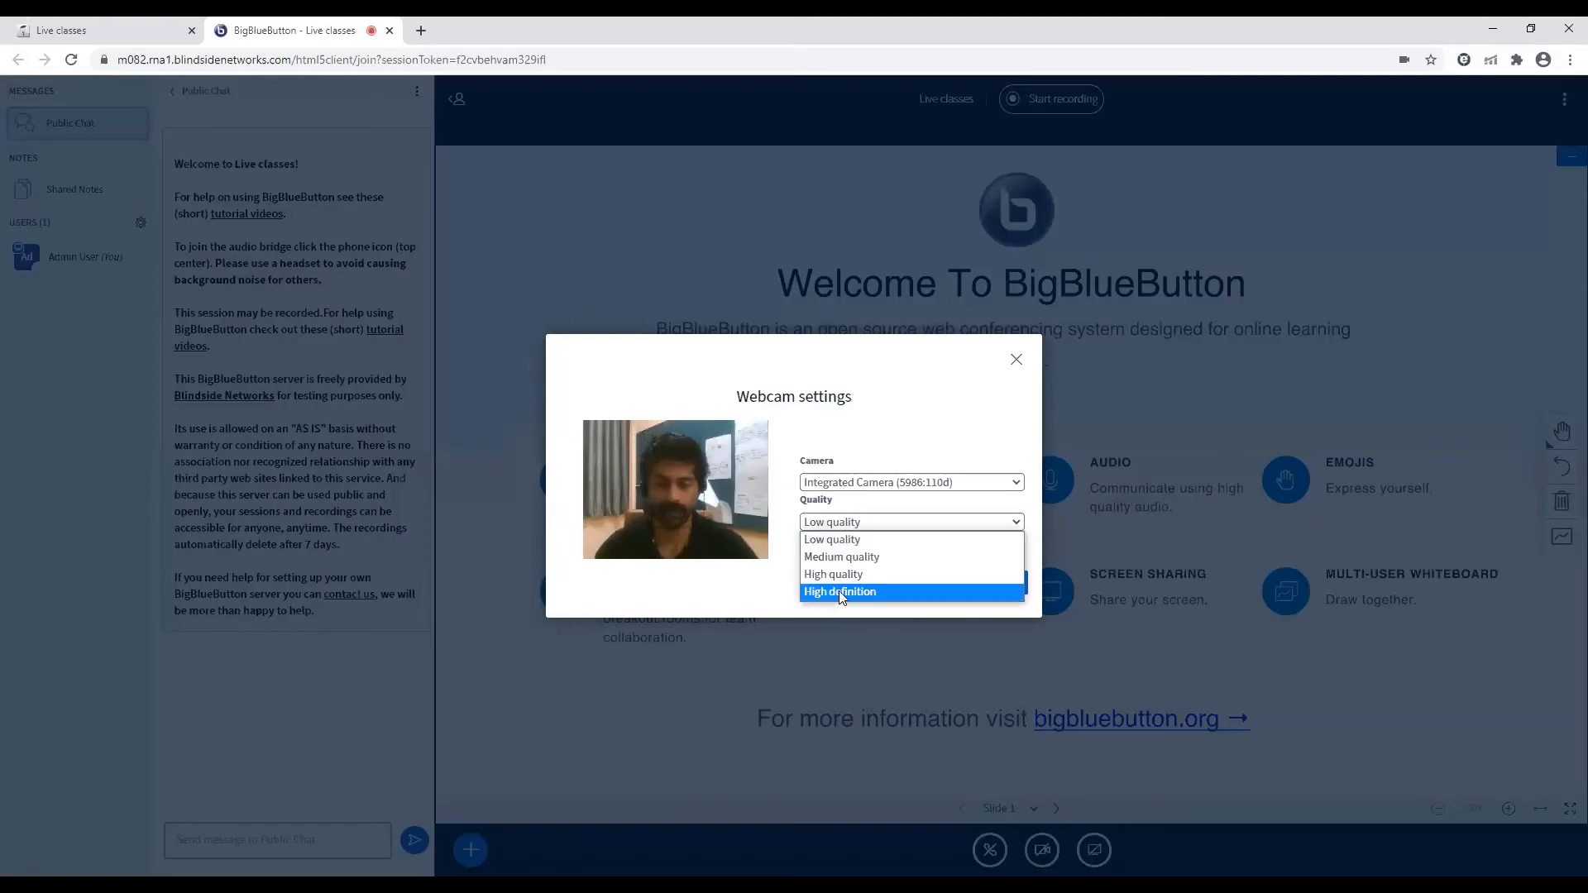
{"action": "left_click", "coordinate": [840, 592]}
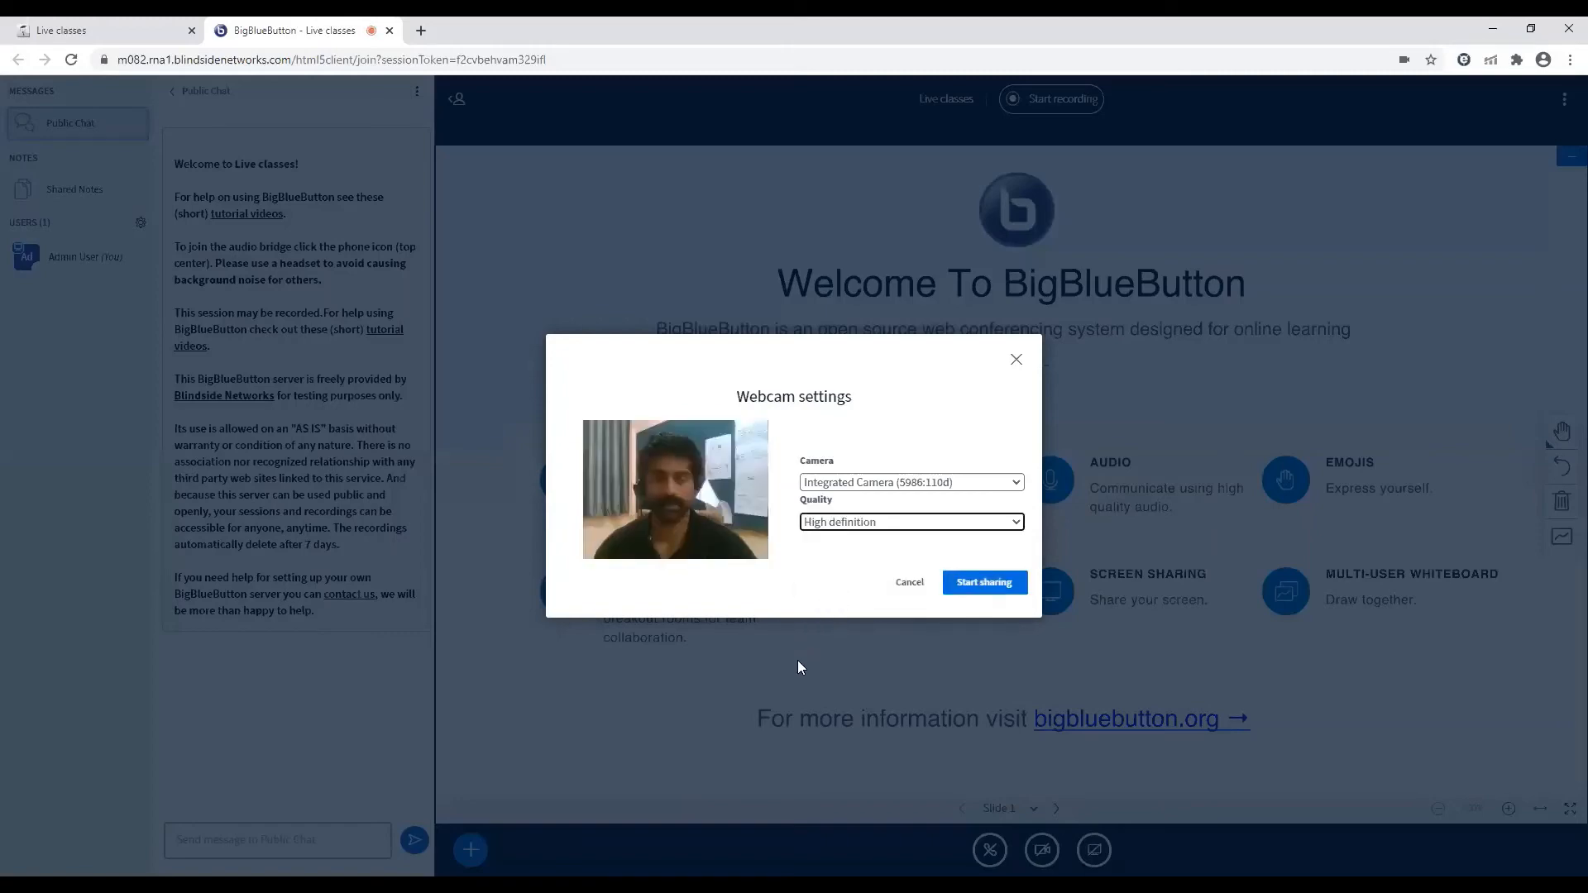
{"action": "left_click", "coordinate": [972, 587]}
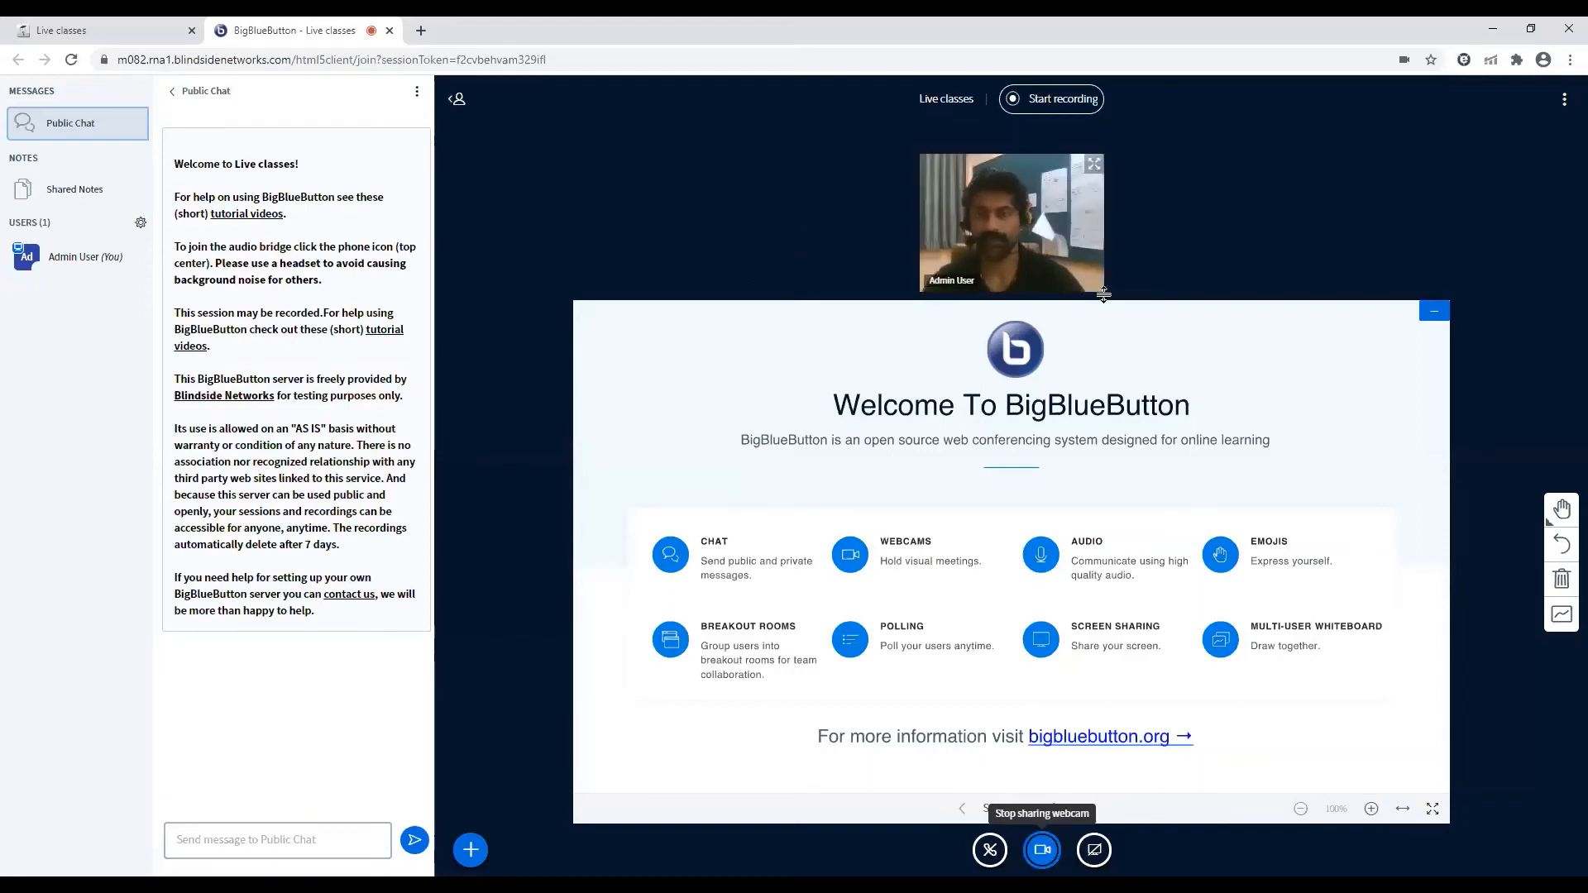
Try to resize the webcam area above the presentation, and stop sharing the webcam
{"action": "left_click_drag", "start_coordinate": [1099, 298], "coordinate": [1099, 239]}
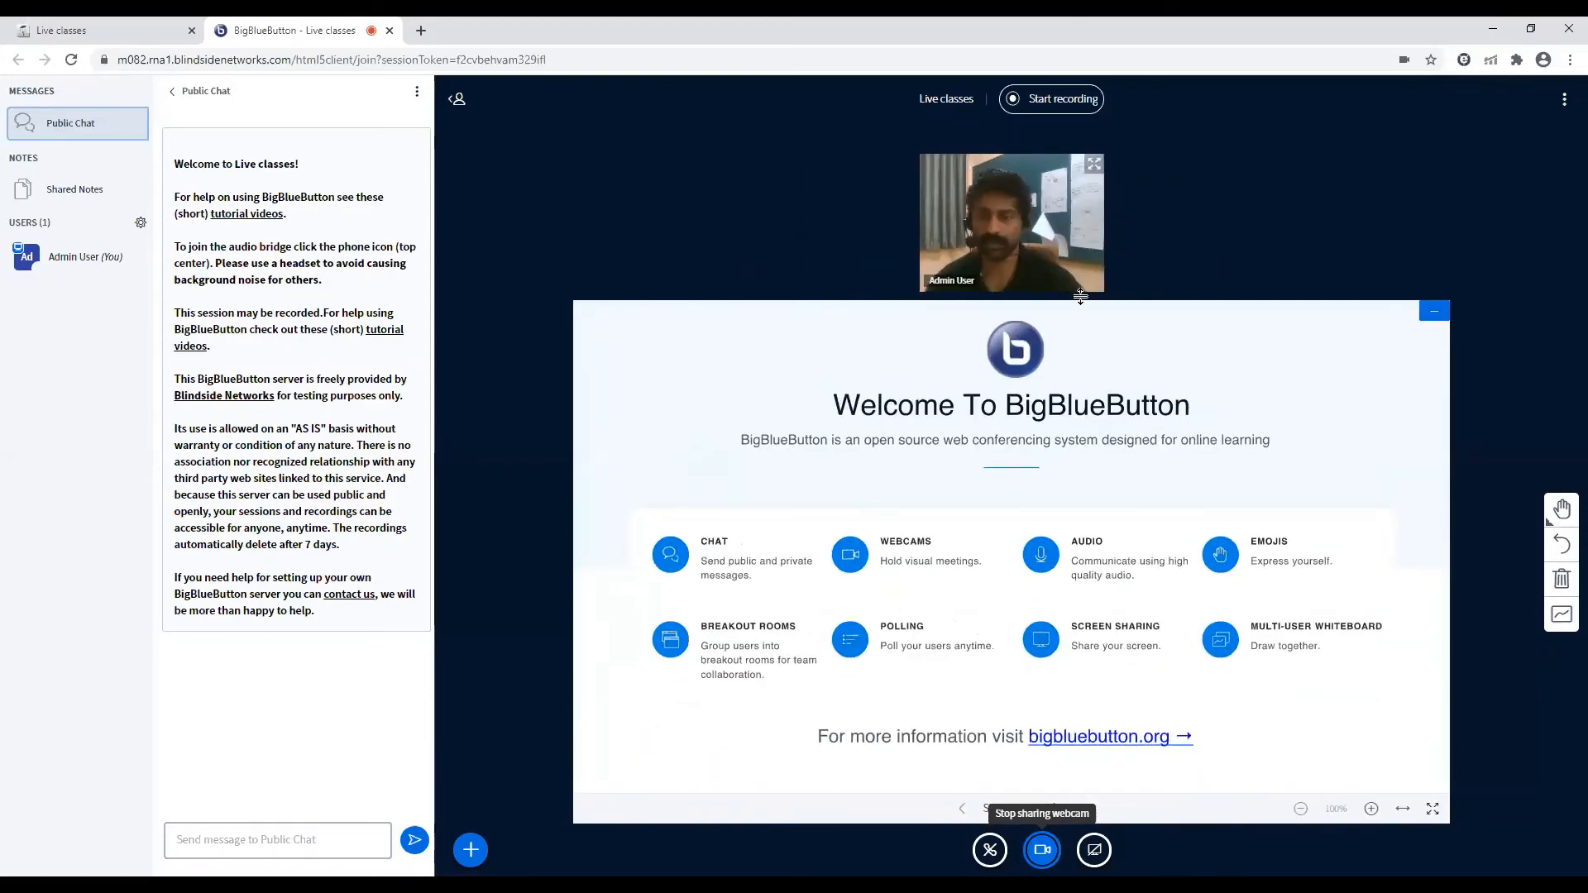
{"action": "mouse_move", "coordinate": [1080, 296]}
{"action": "left_mouse_down"}
{"action": "mouse_move", "coordinate": [1135, 552]}
{"action": "mouse_move", "coordinate": [1075, 296]}
{"action": "left_mouse_up"}
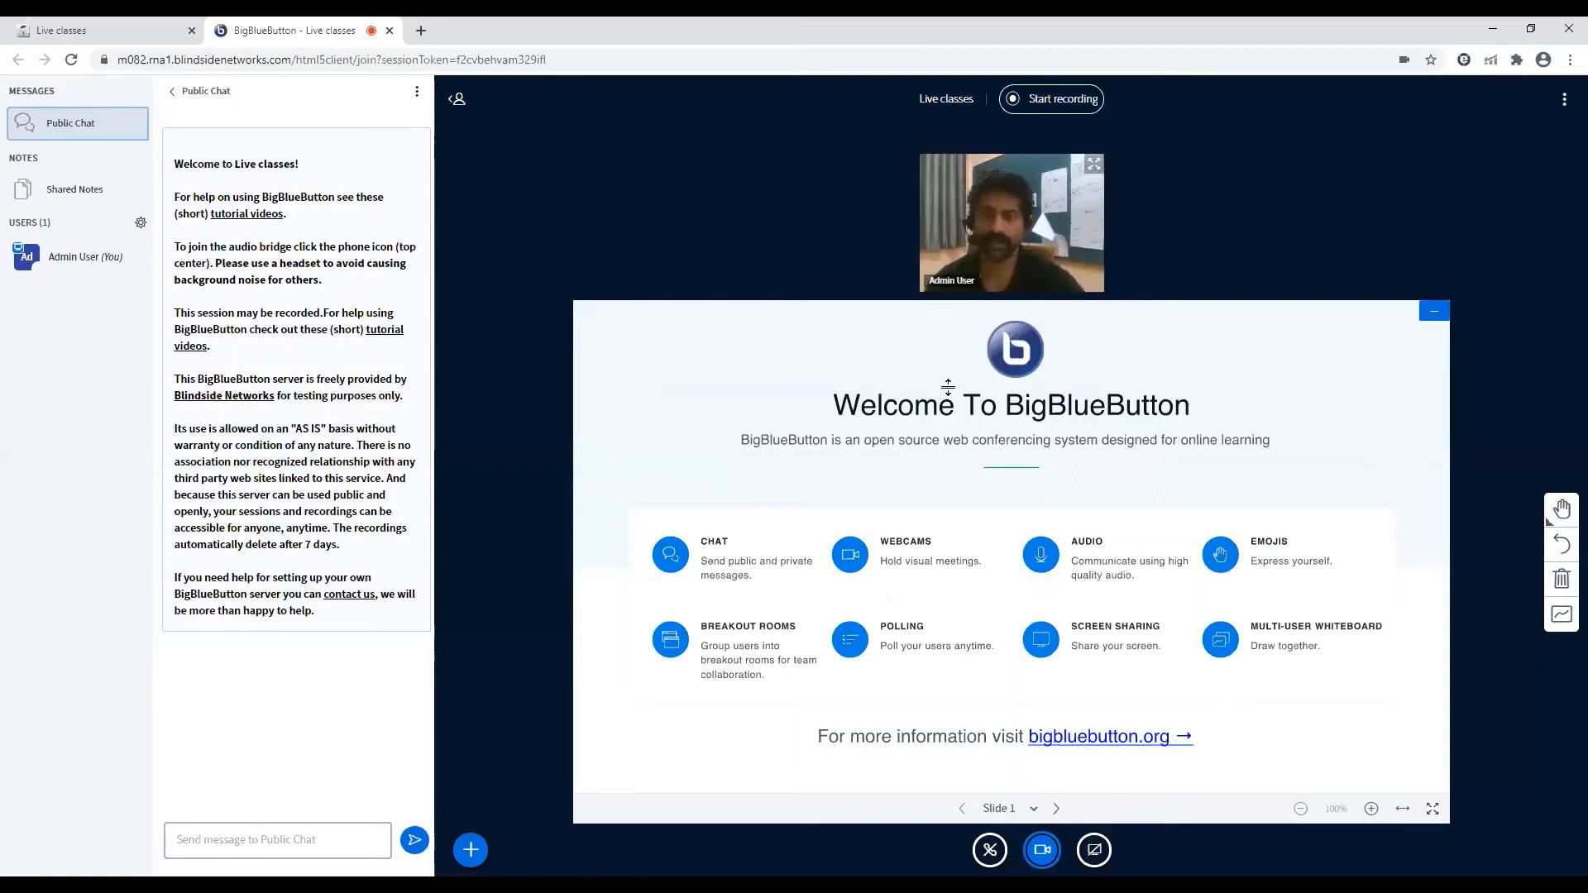
{"action": "left_click_drag", "start_coordinate": [948, 387], "coordinate": [959, 298]}
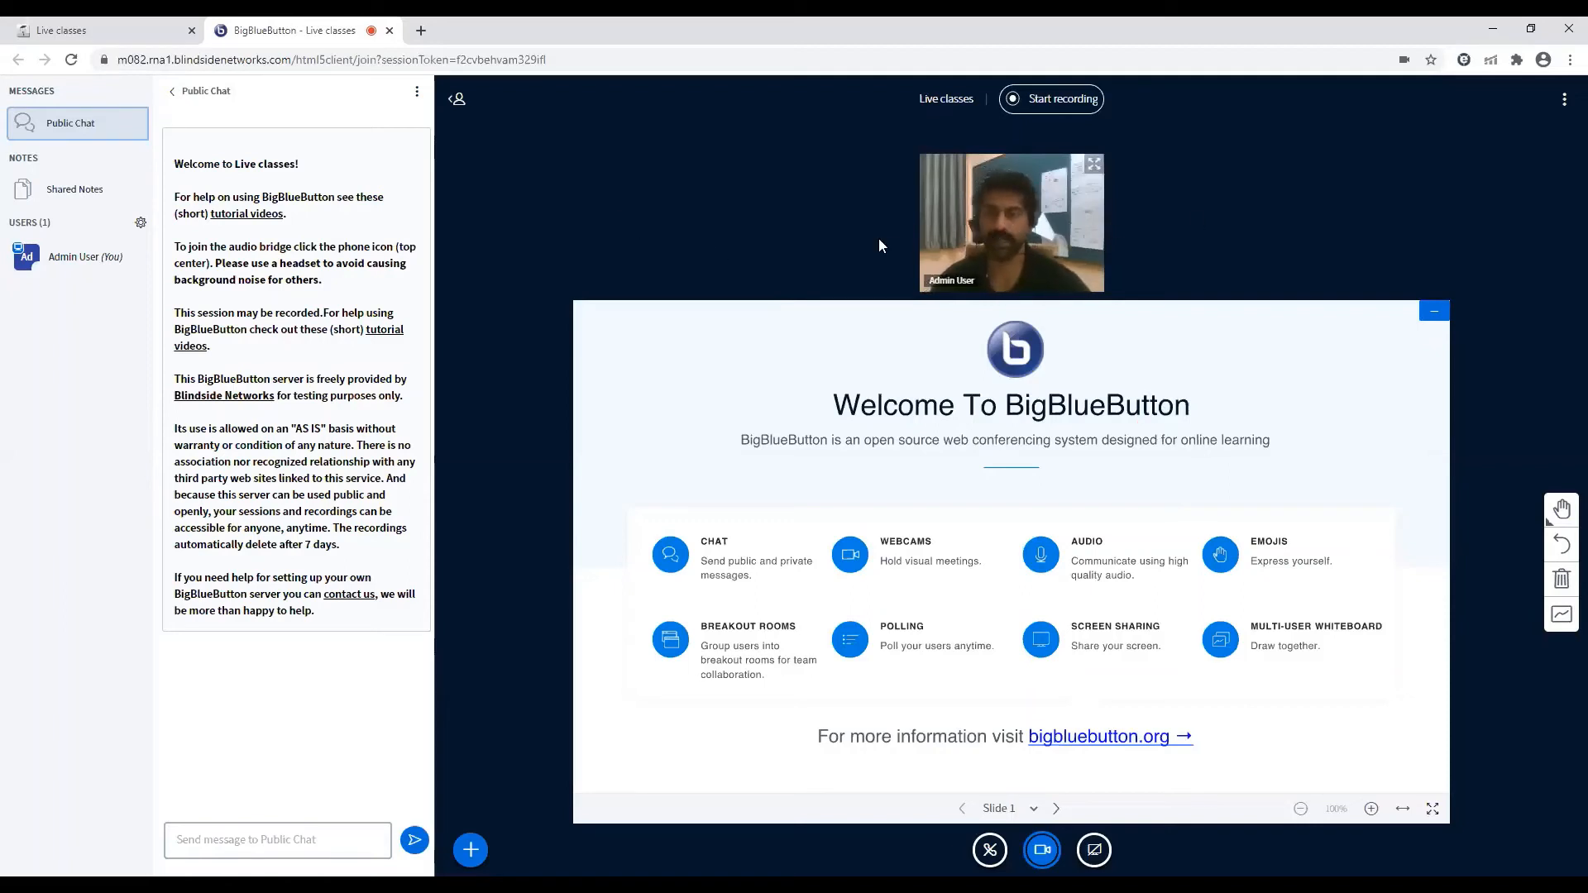
{"action": "left_click", "coordinate": [1042, 852]}
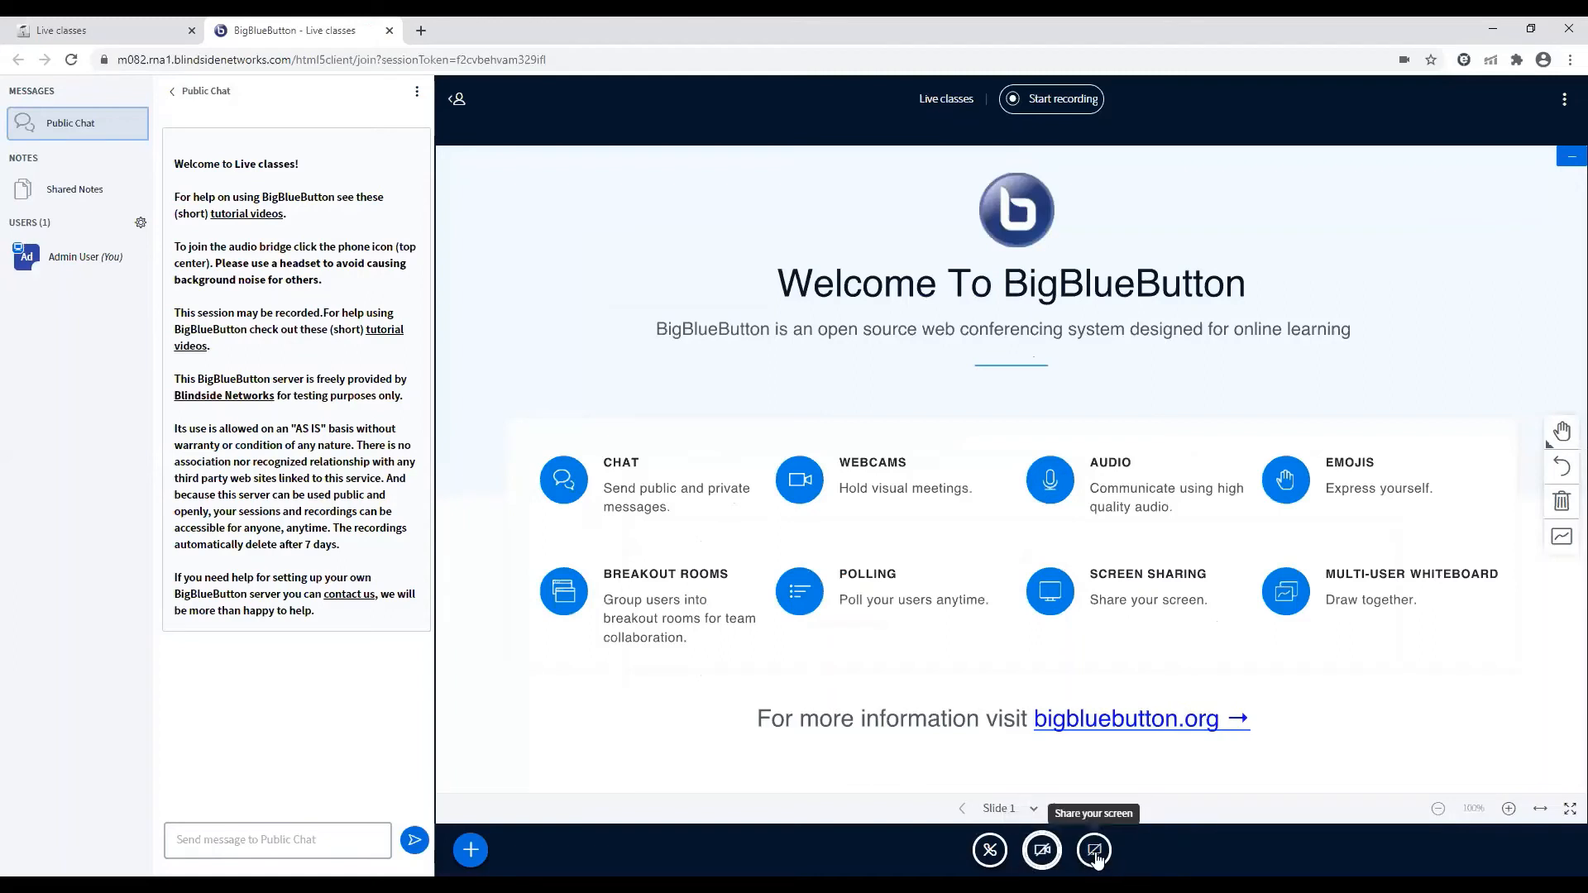
Examine the screen-sharing choices for the entire screen, an application window and a Chrome tab, and cancel without sharing
{"action": "left_click", "coordinate": [1095, 852]}
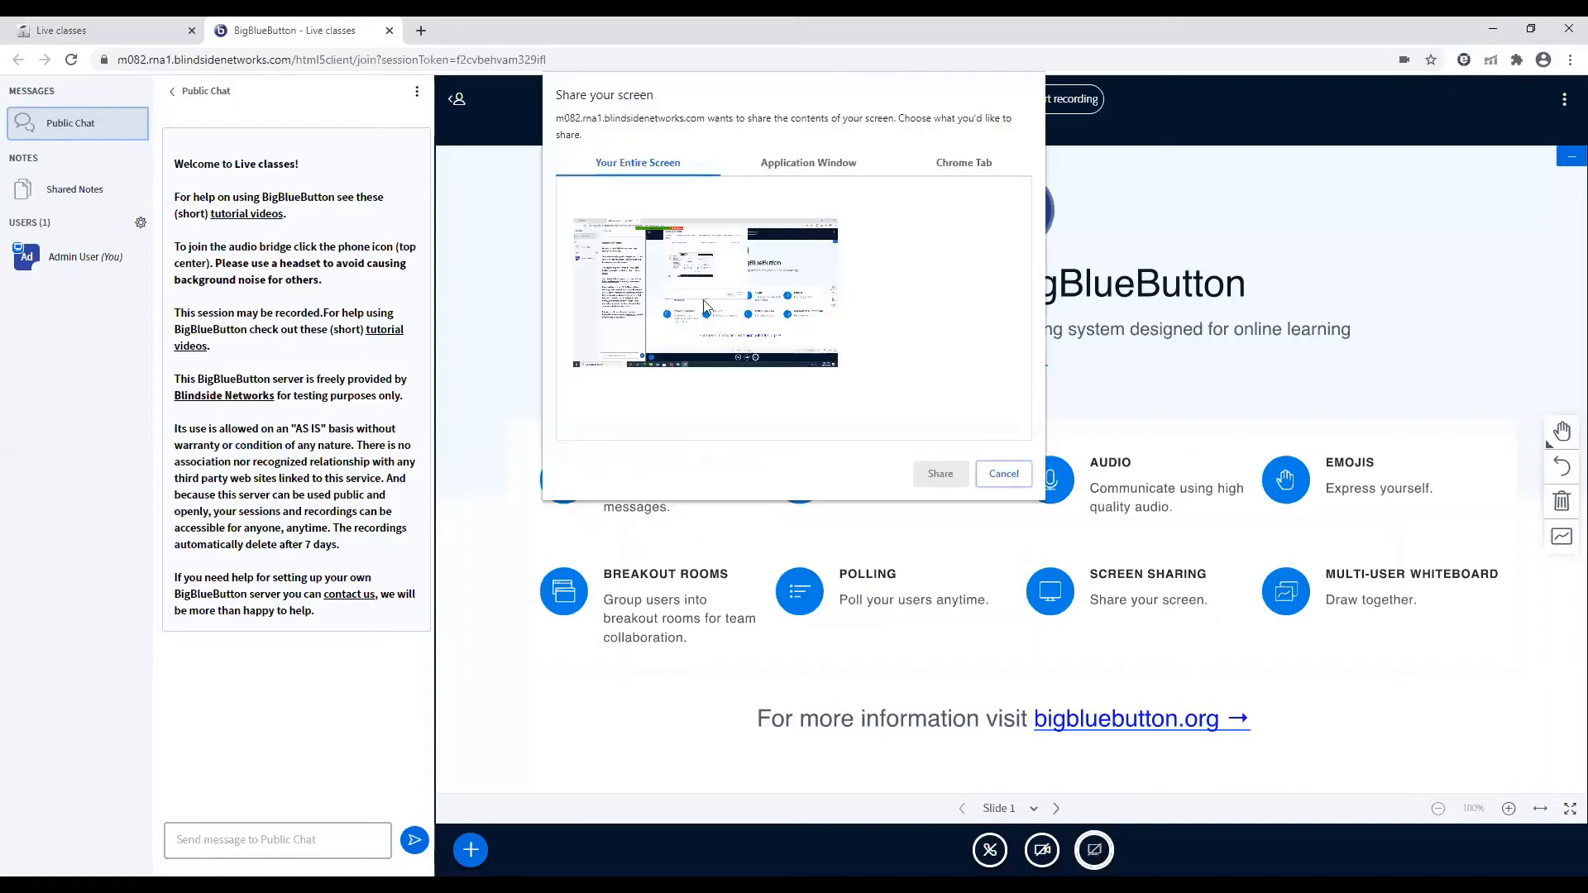
{"action": "left_click", "coordinate": [837, 167]}
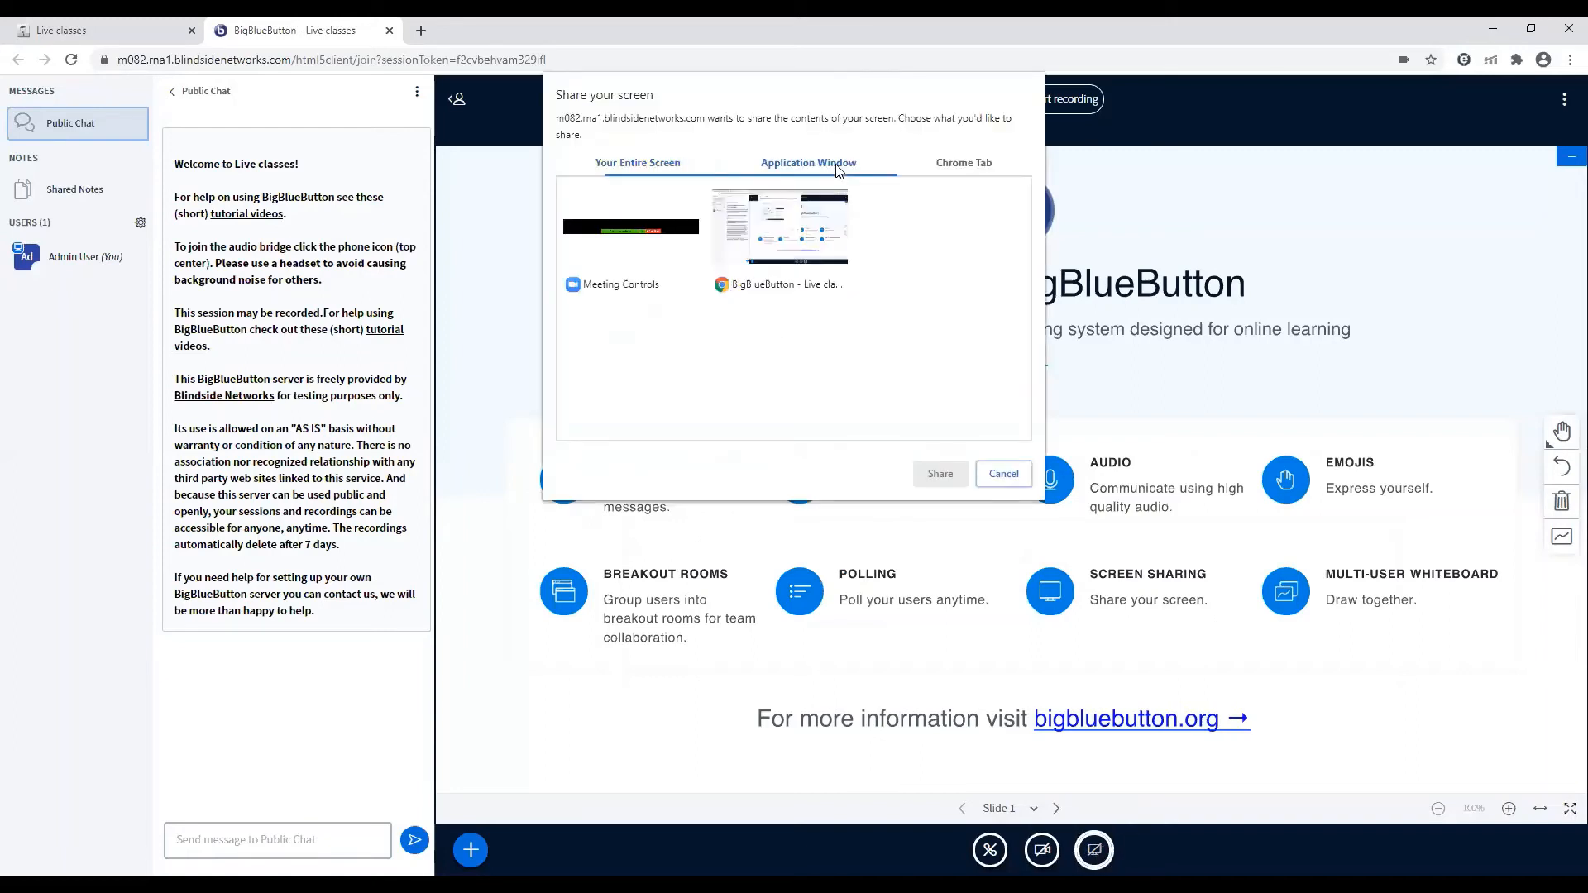
{"action": "left_click", "coordinate": [955, 168]}
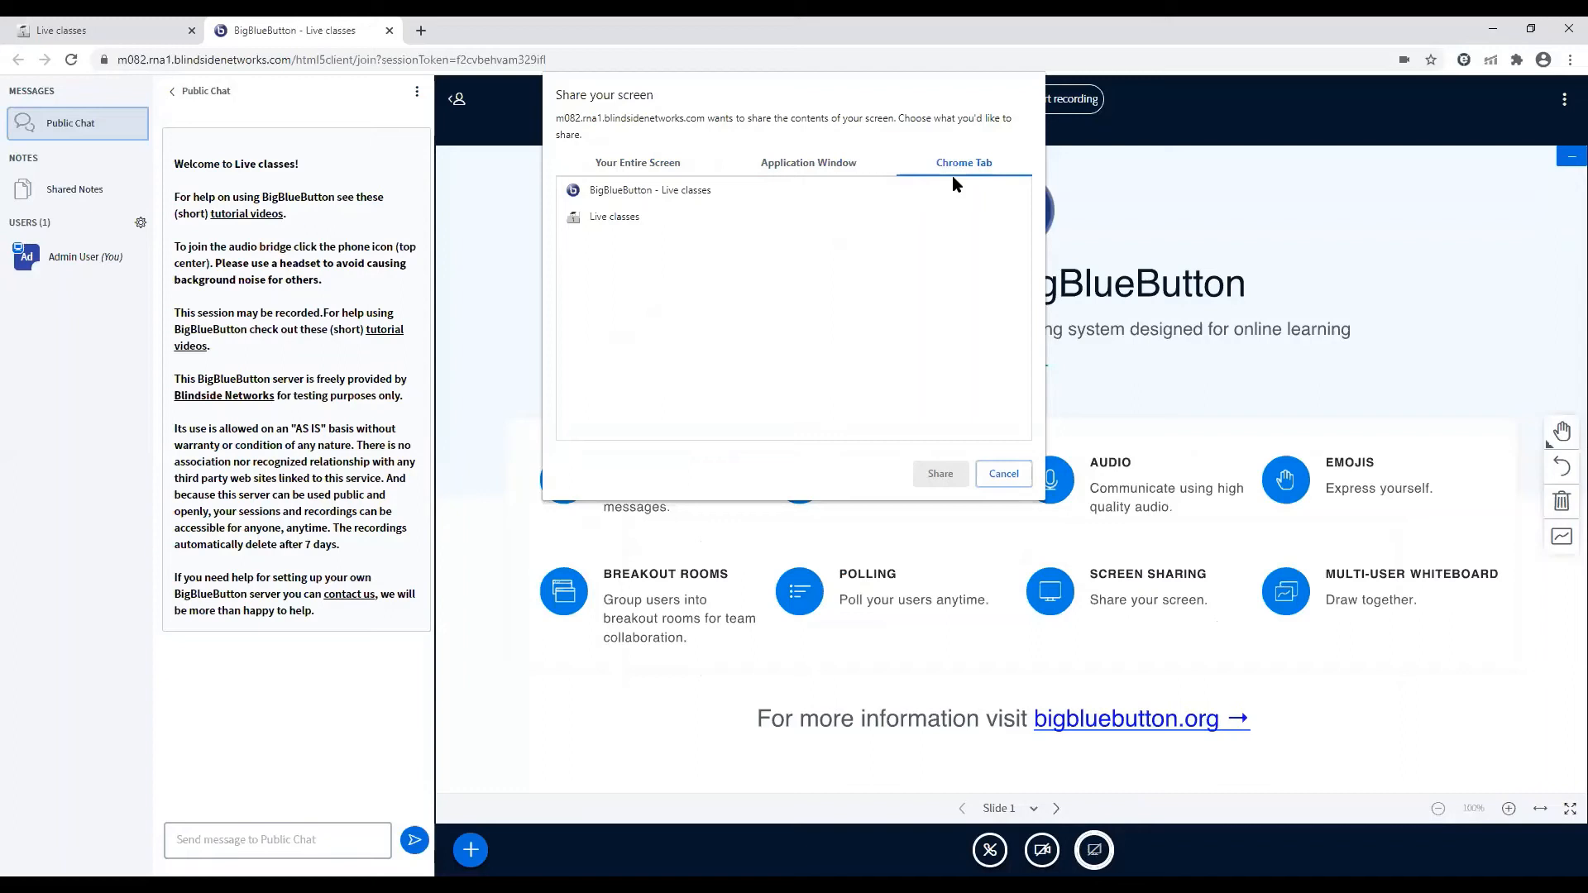
{"action": "left_click", "coordinate": [663, 169]}
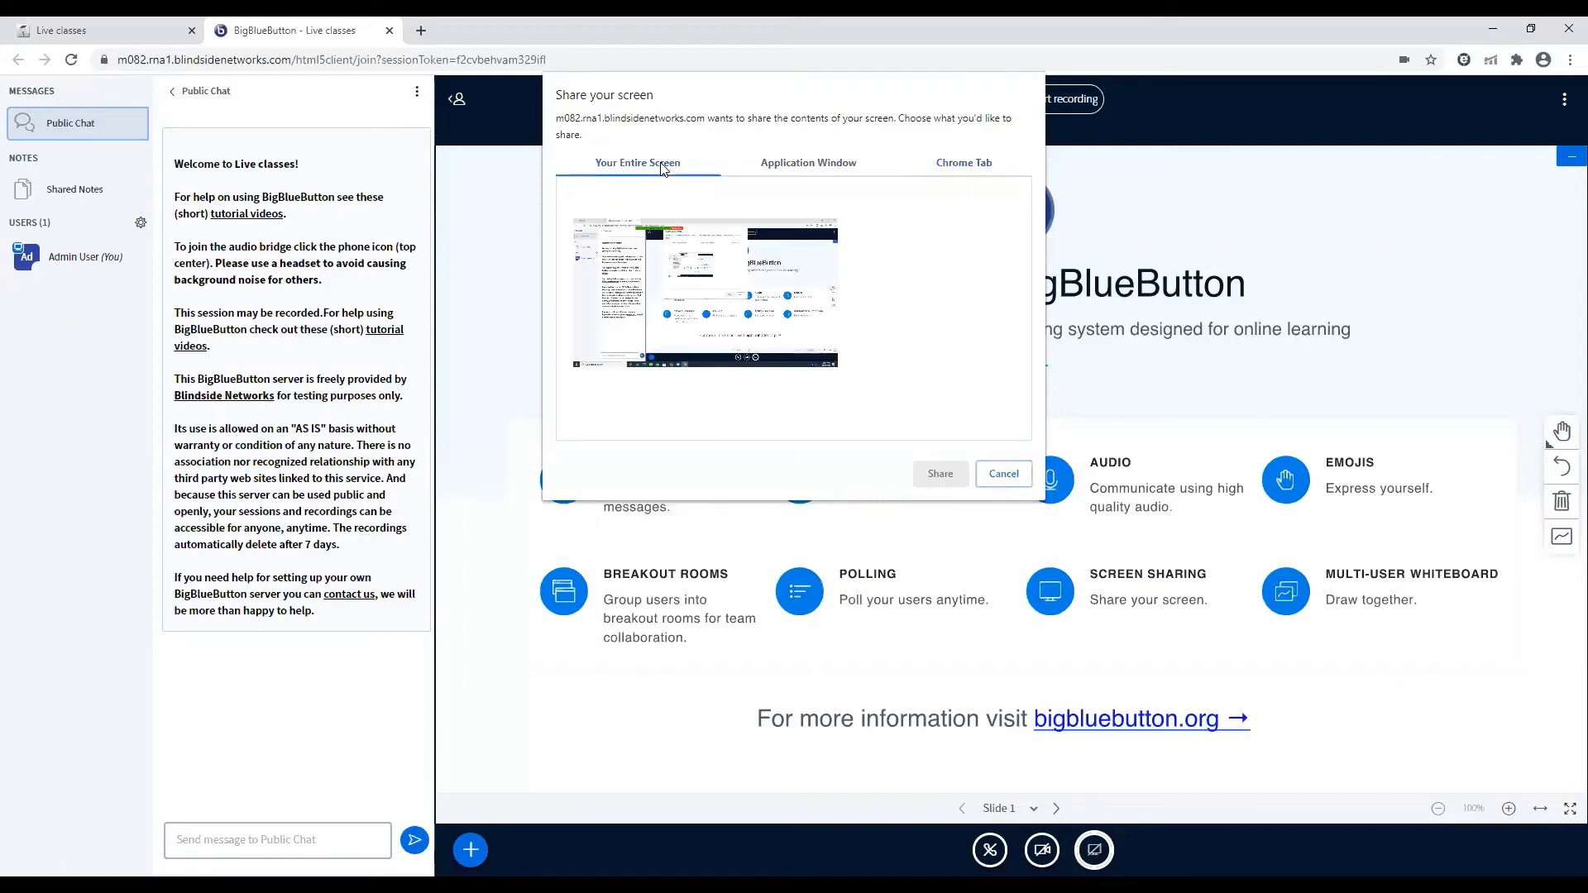
{"action": "left_click", "coordinate": [1001, 480]}
{"action": "left_click", "coordinate": [1003, 475]}
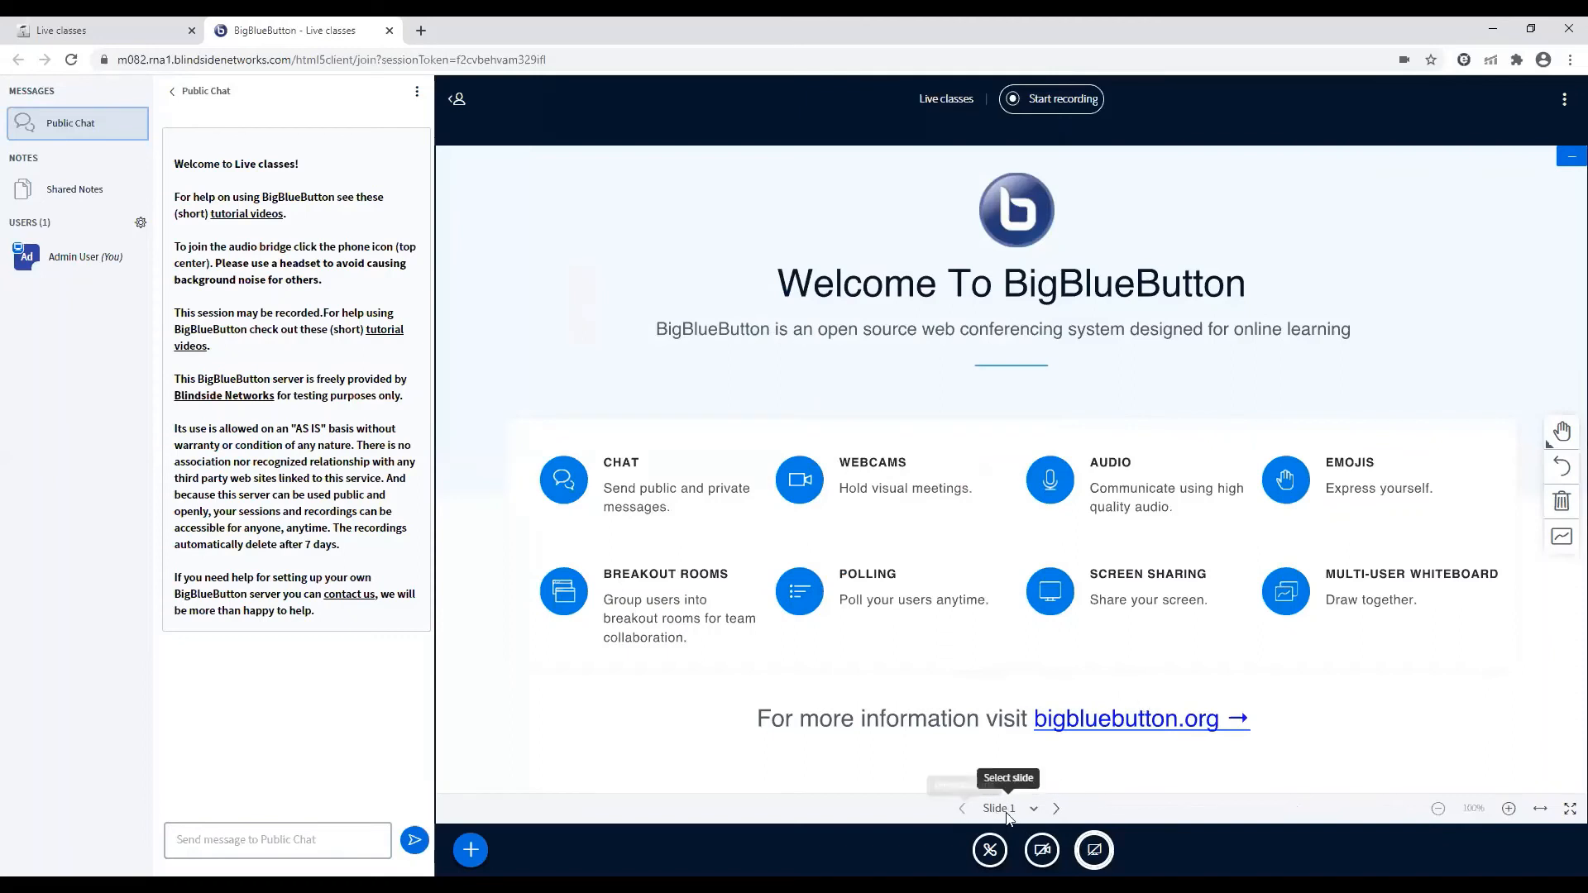
Draw a text box covering most of blank whiteboard slide 2 and make the presentation fullscreen
{"action": "left_click", "coordinate": [1055, 809]}
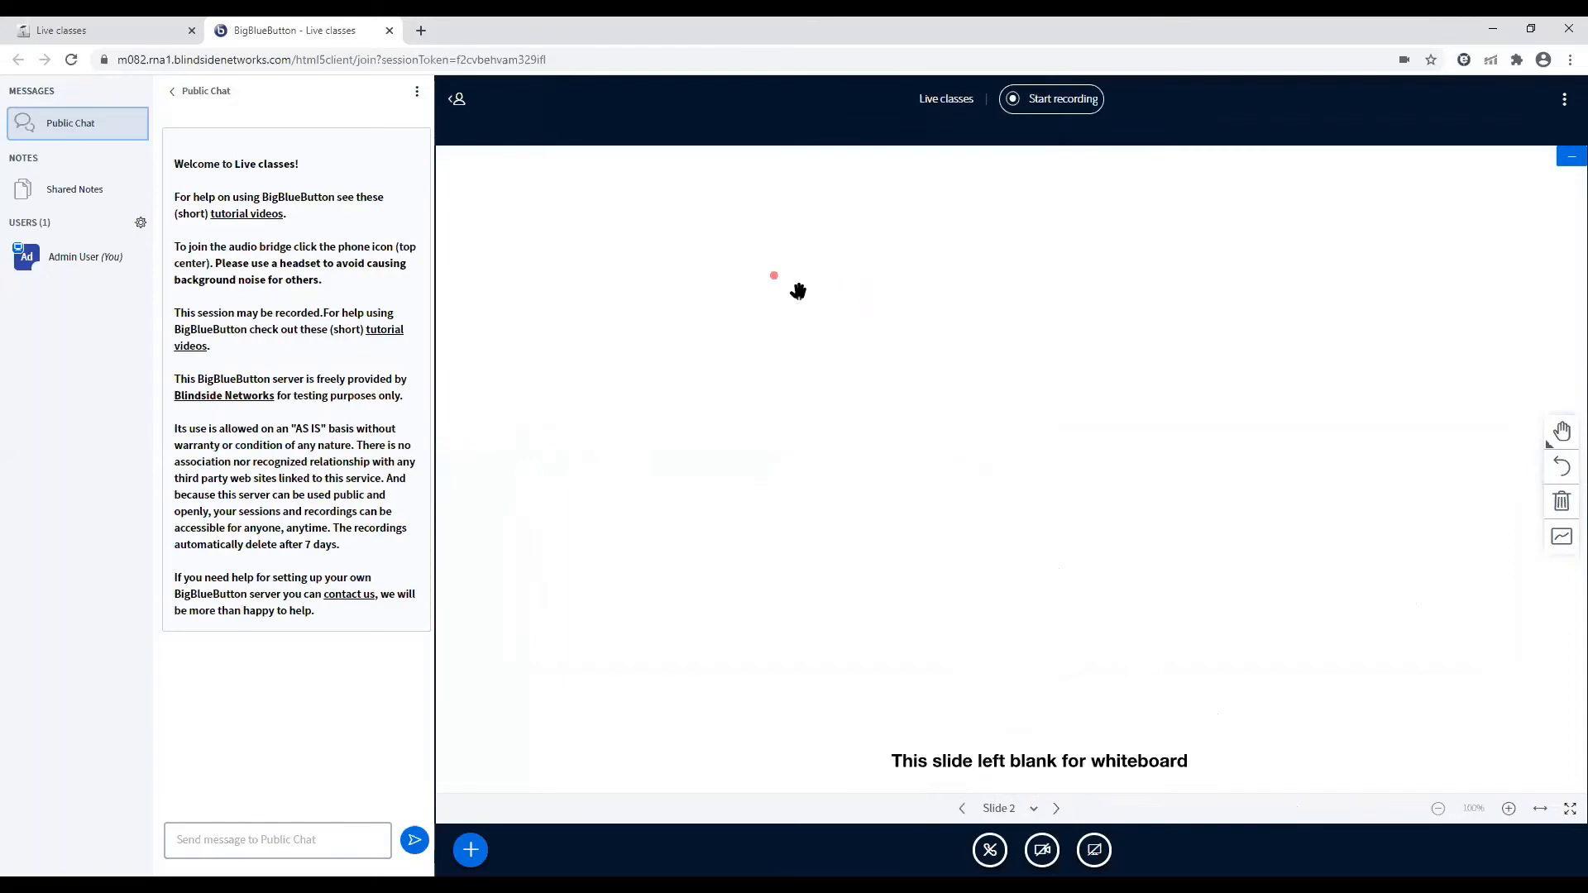
{"action": "left_click", "coordinate": [1558, 441]}
{"action": "left_click", "coordinate": [1562, 439]}
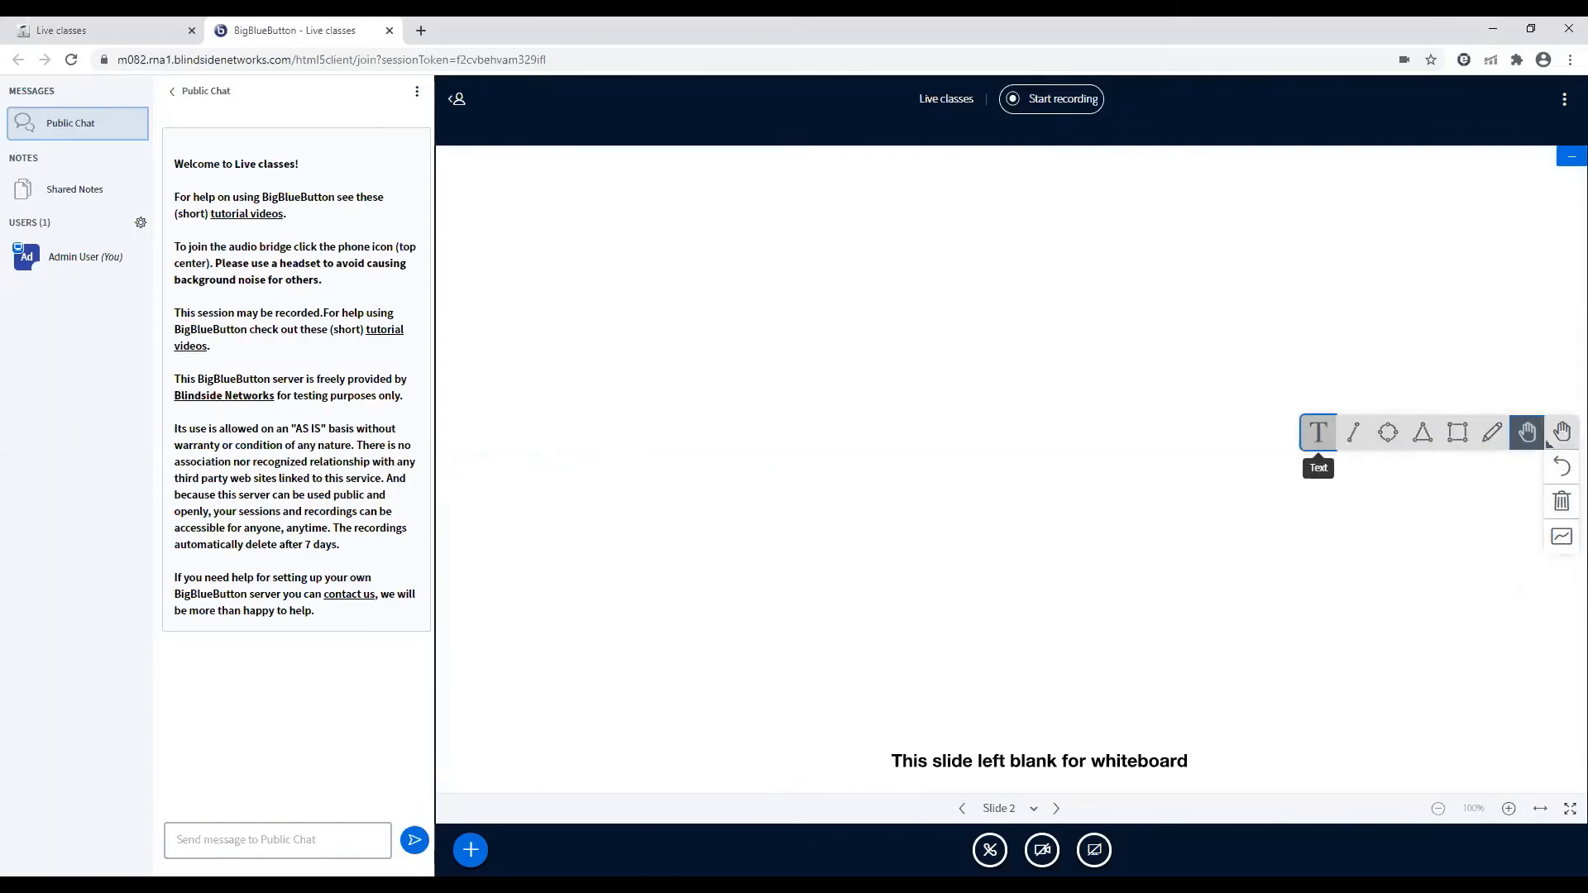
{"action": "left_click", "coordinate": [1320, 435]}
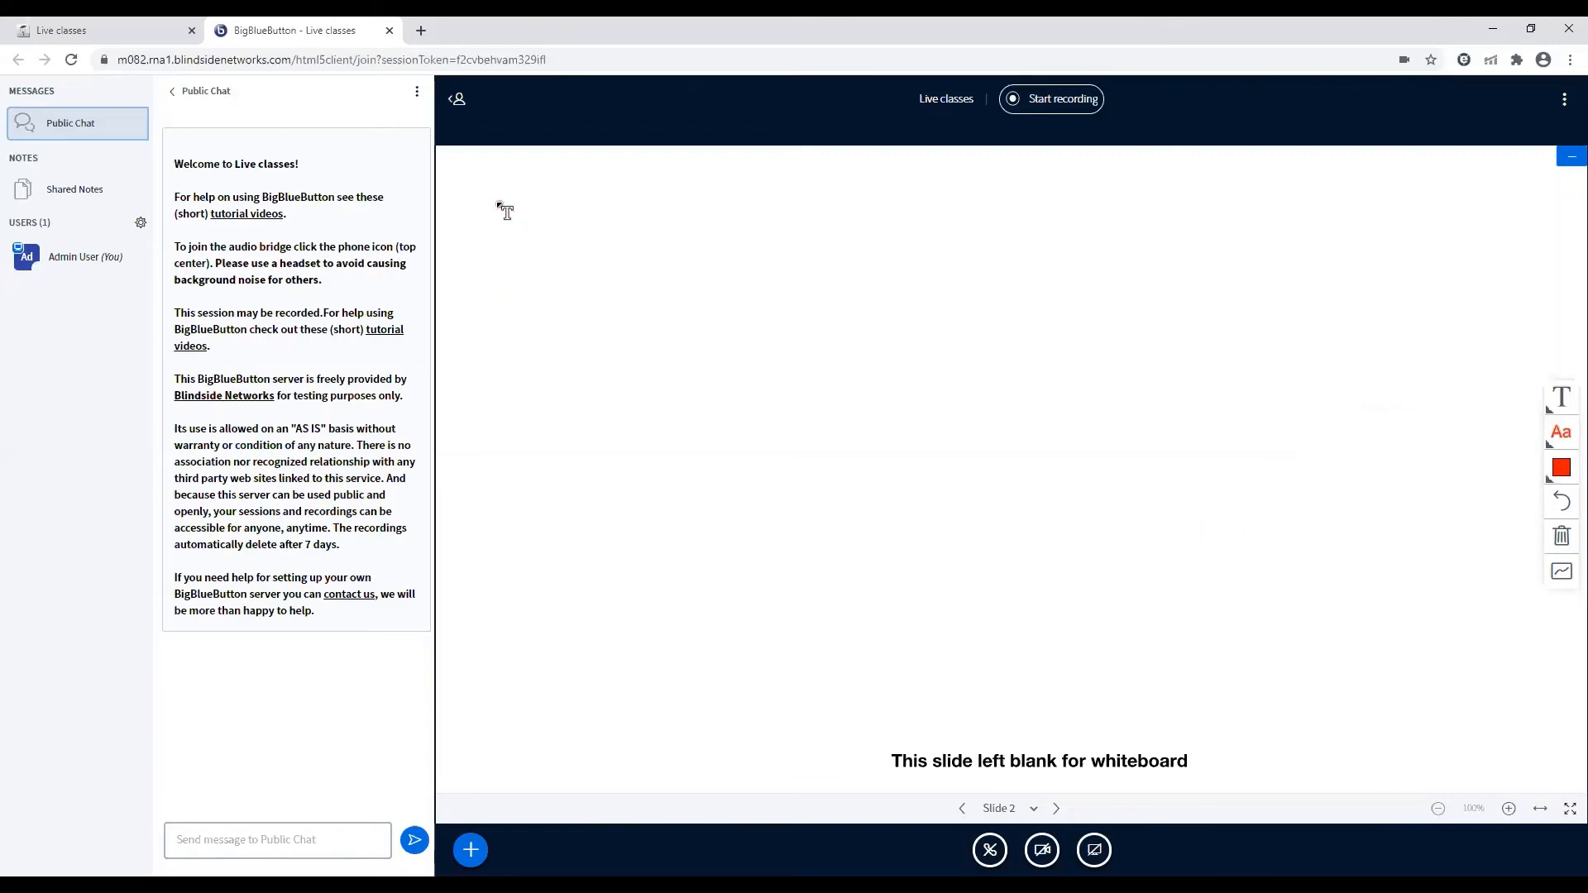
{"action": "left_click_drag", "start_coordinate": [496, 199], "coordinate": [1523, 751]}
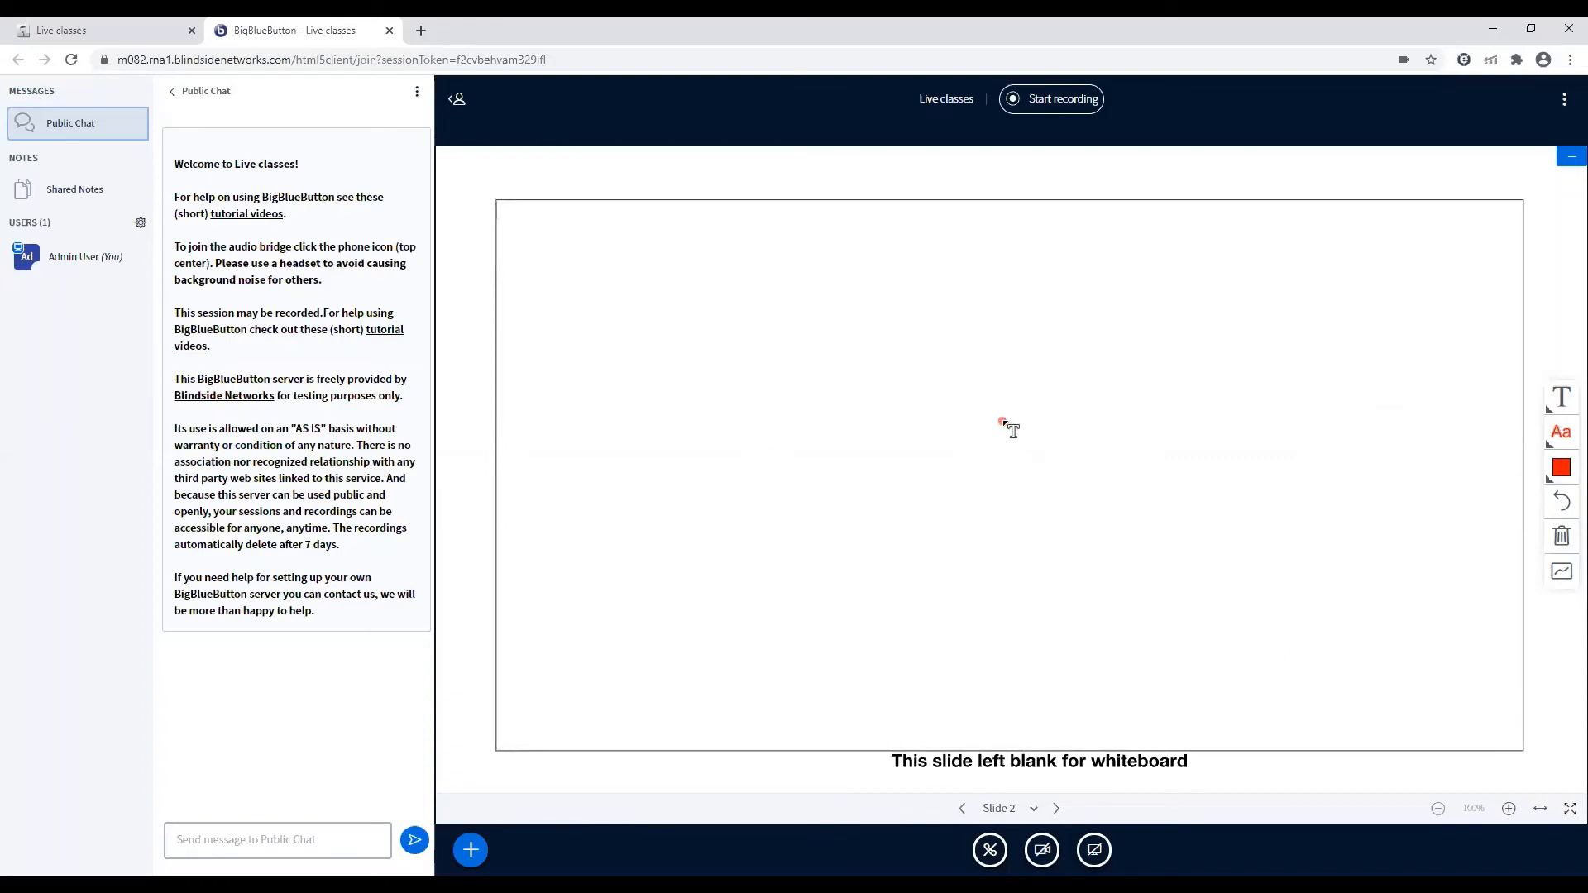
{"action": "left_click", "coordinate": [1569, 813]}
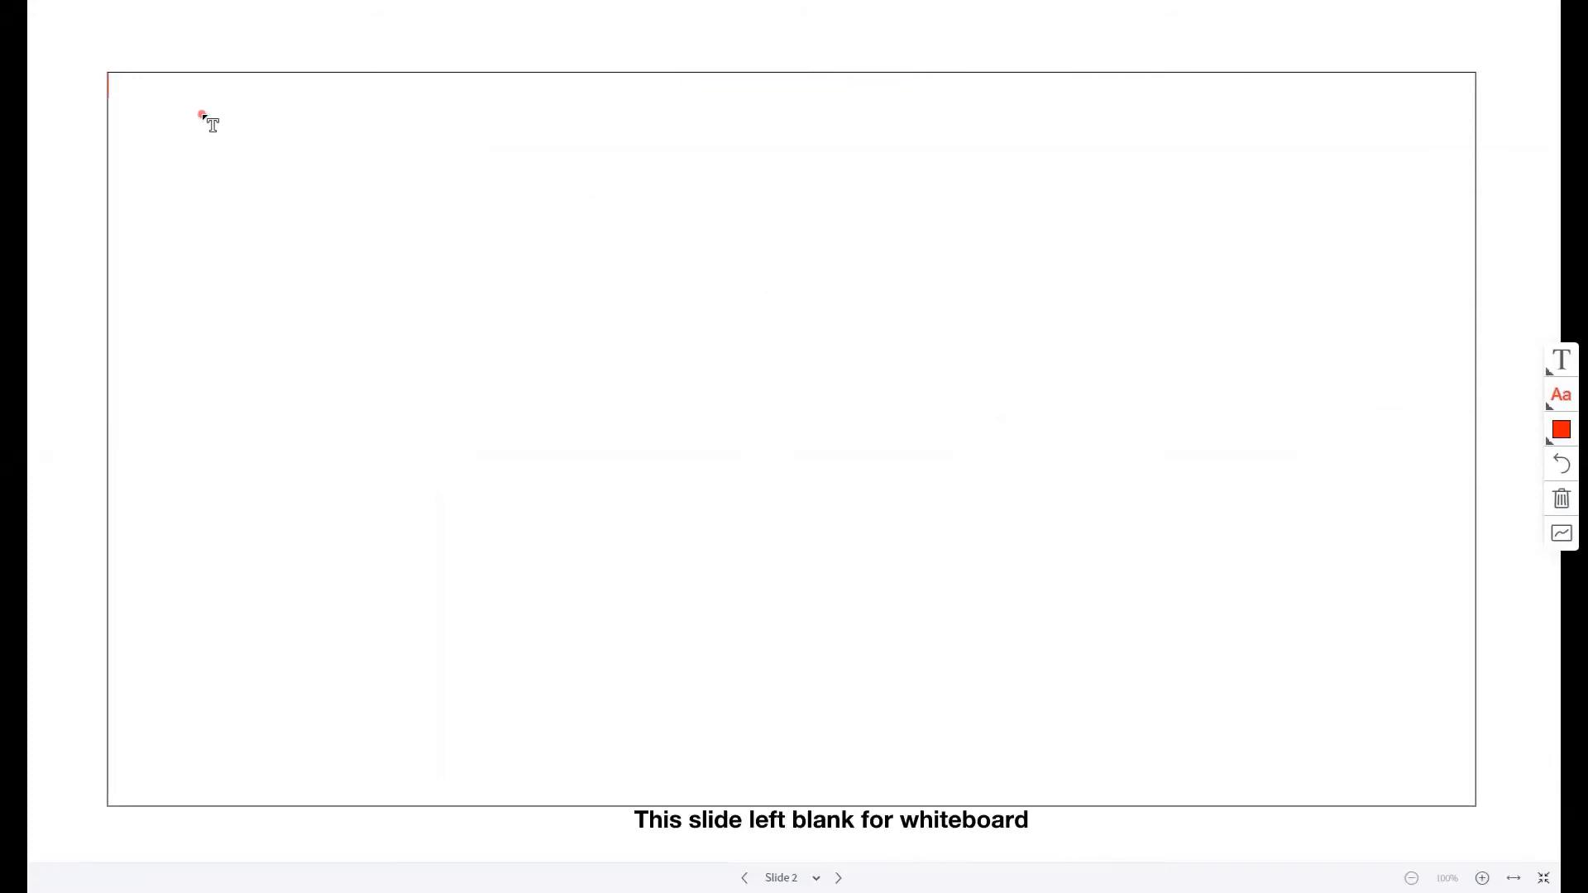
Enter the two lines "asklksakllk" and "dsndjnd,l;l;d" in the slide 2 text box and leave fullscreen
{"action": "type", "text": "asklksakllk"}
{"action": "key", "text": "Return"}
{"action": "type", "text": "dsndjnd,l;l;d"}
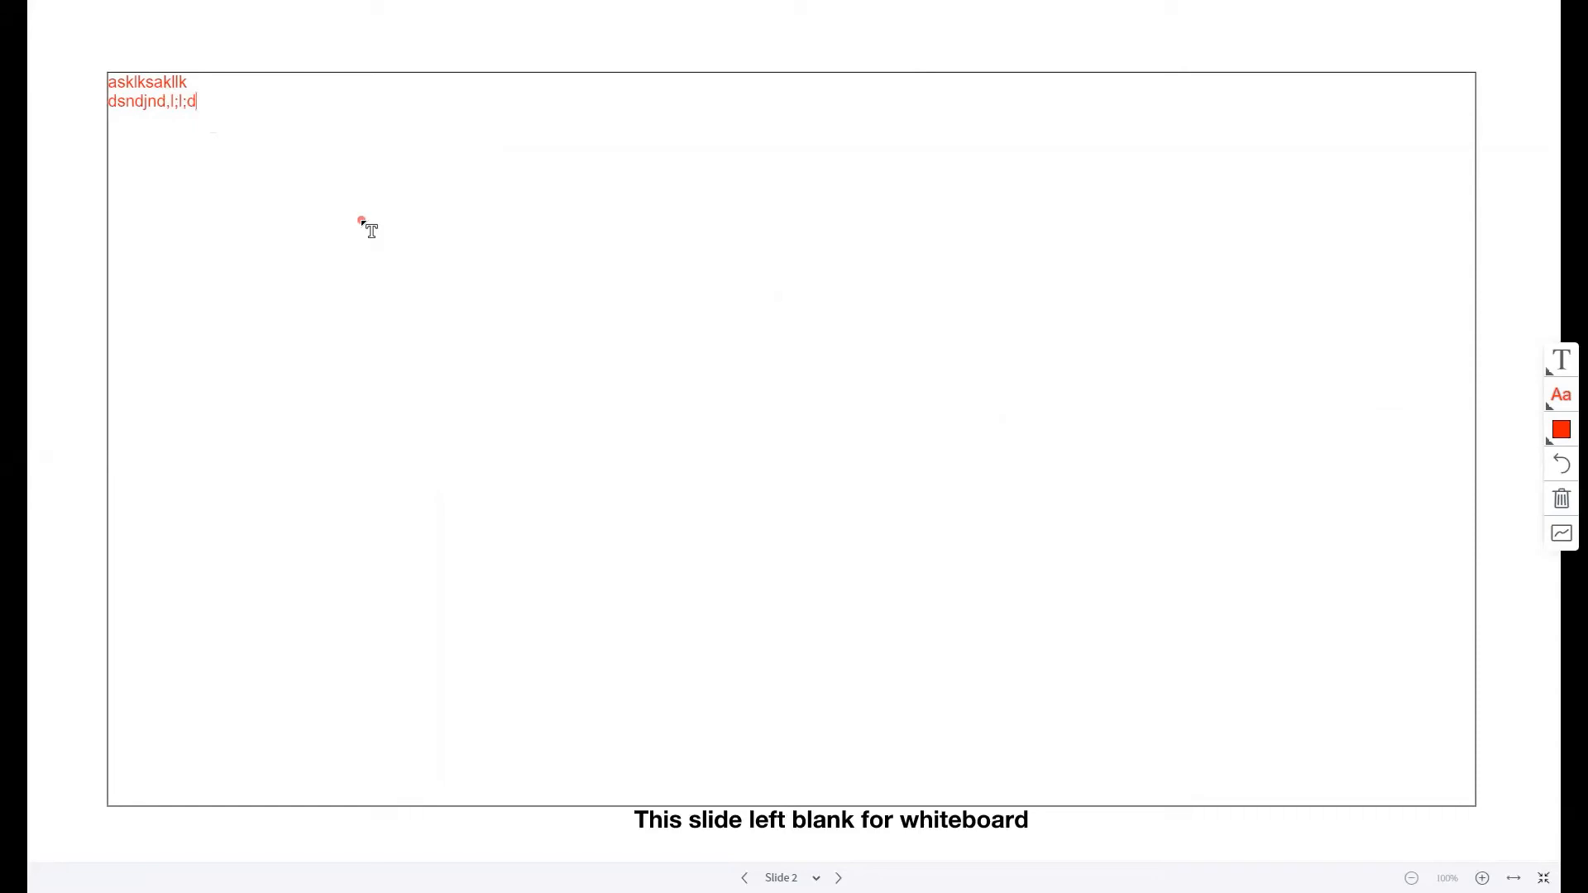
{"action": "key", "text": "Escape"}
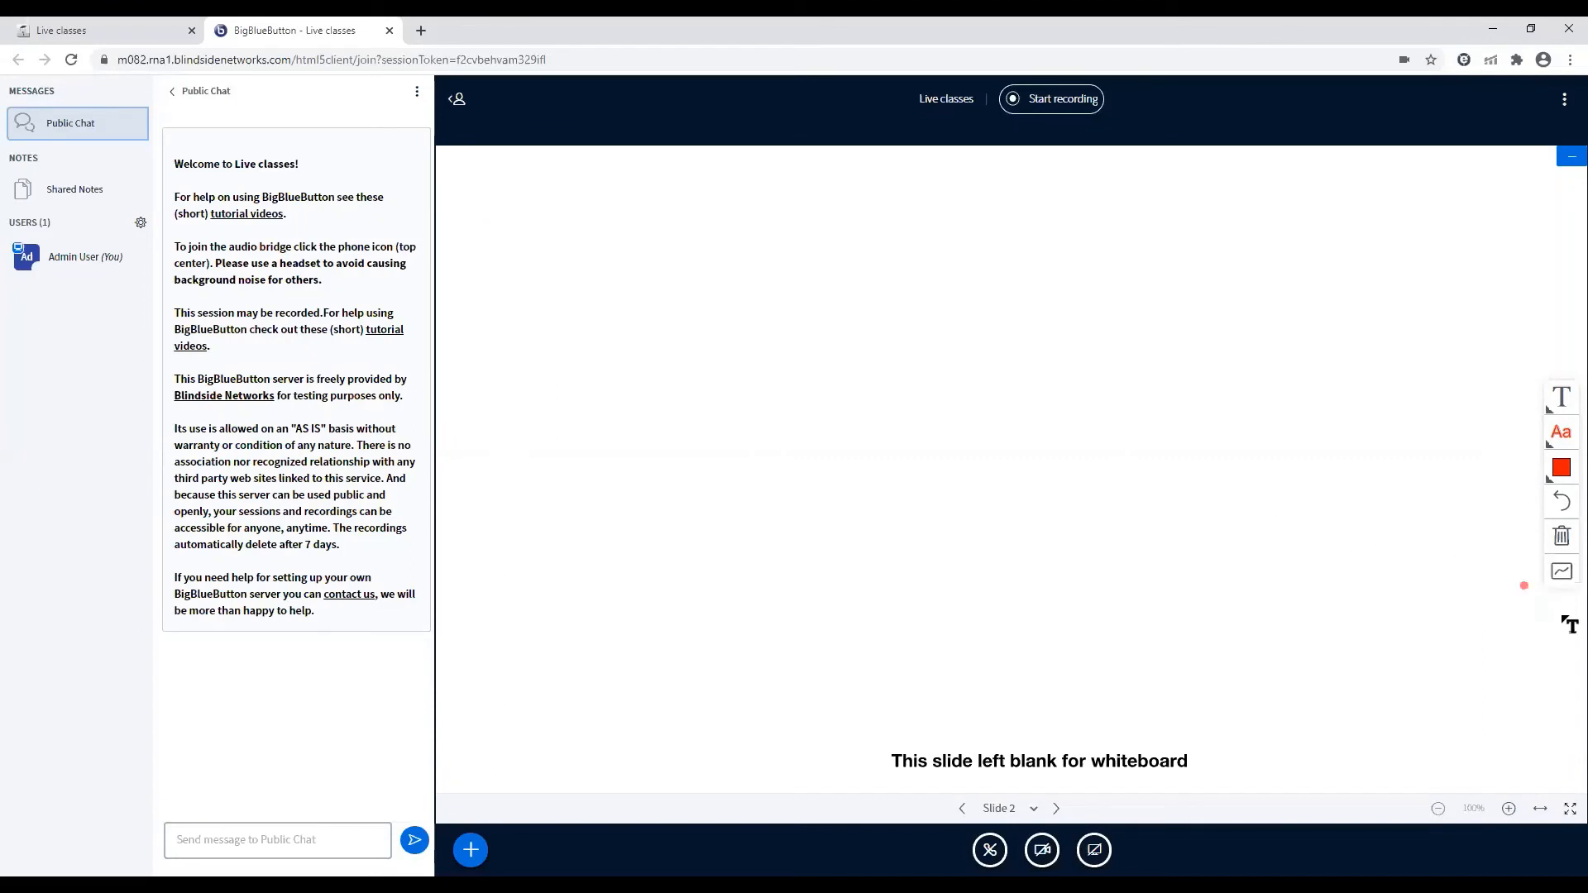
Write "hfjdnvkljfnvjkl" on whiteboard slide 2 and "efgijfkmnbkfbf" on slide 3, switching between the two slides to compare them
{"action": "left_click", "coordinate": [696, 304]}
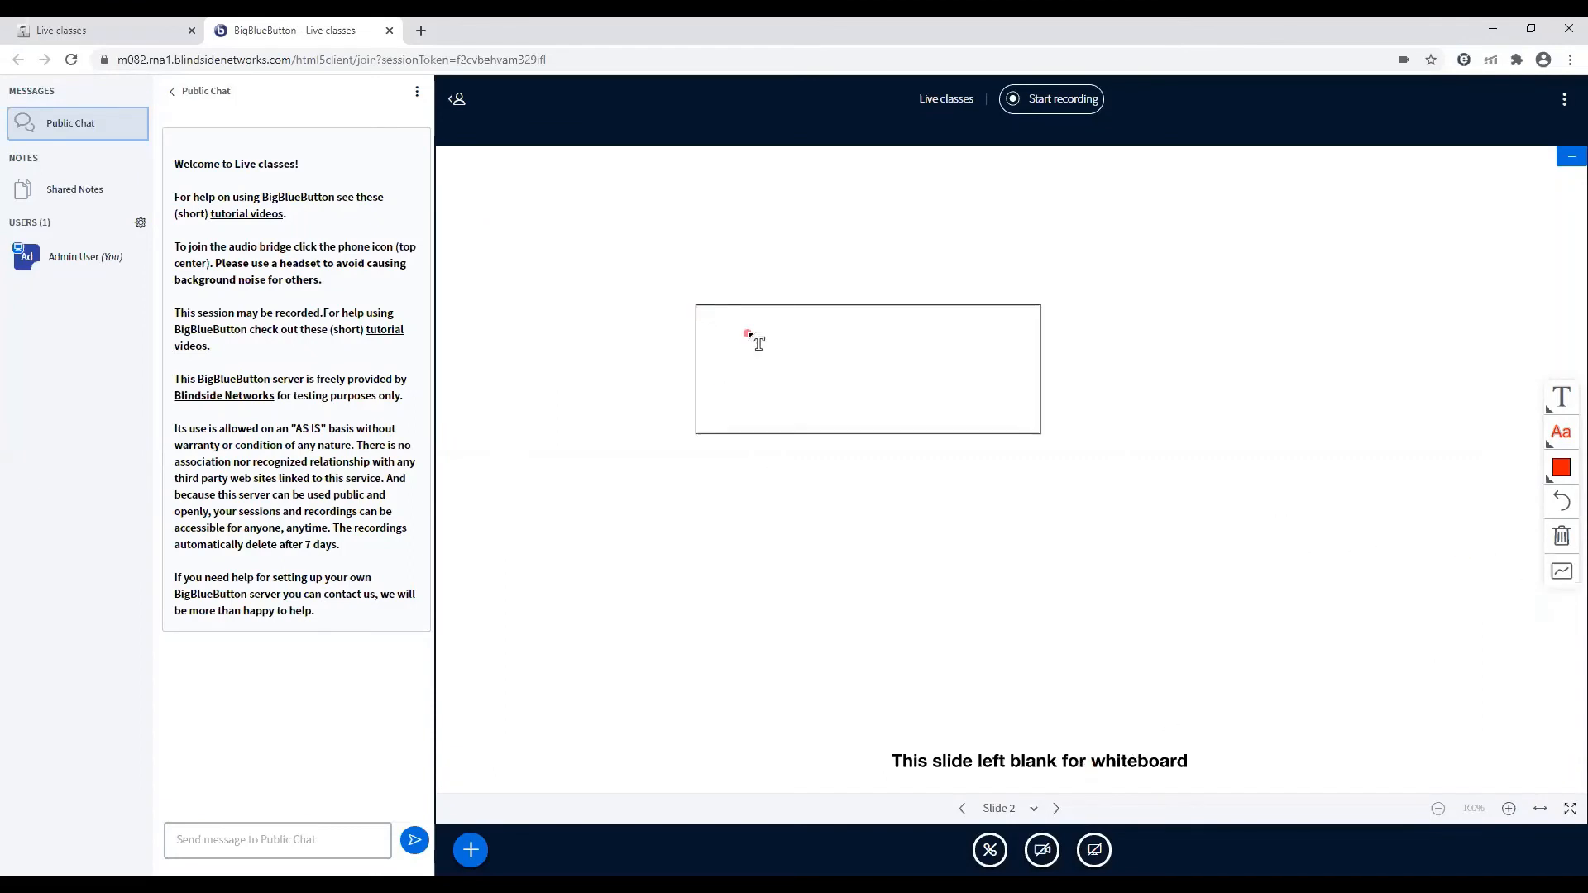
{"action": "type", "text": "hfjdnvkljfnvjkl"}
{"action": "left_click", "coordinate": [1056, 810]}
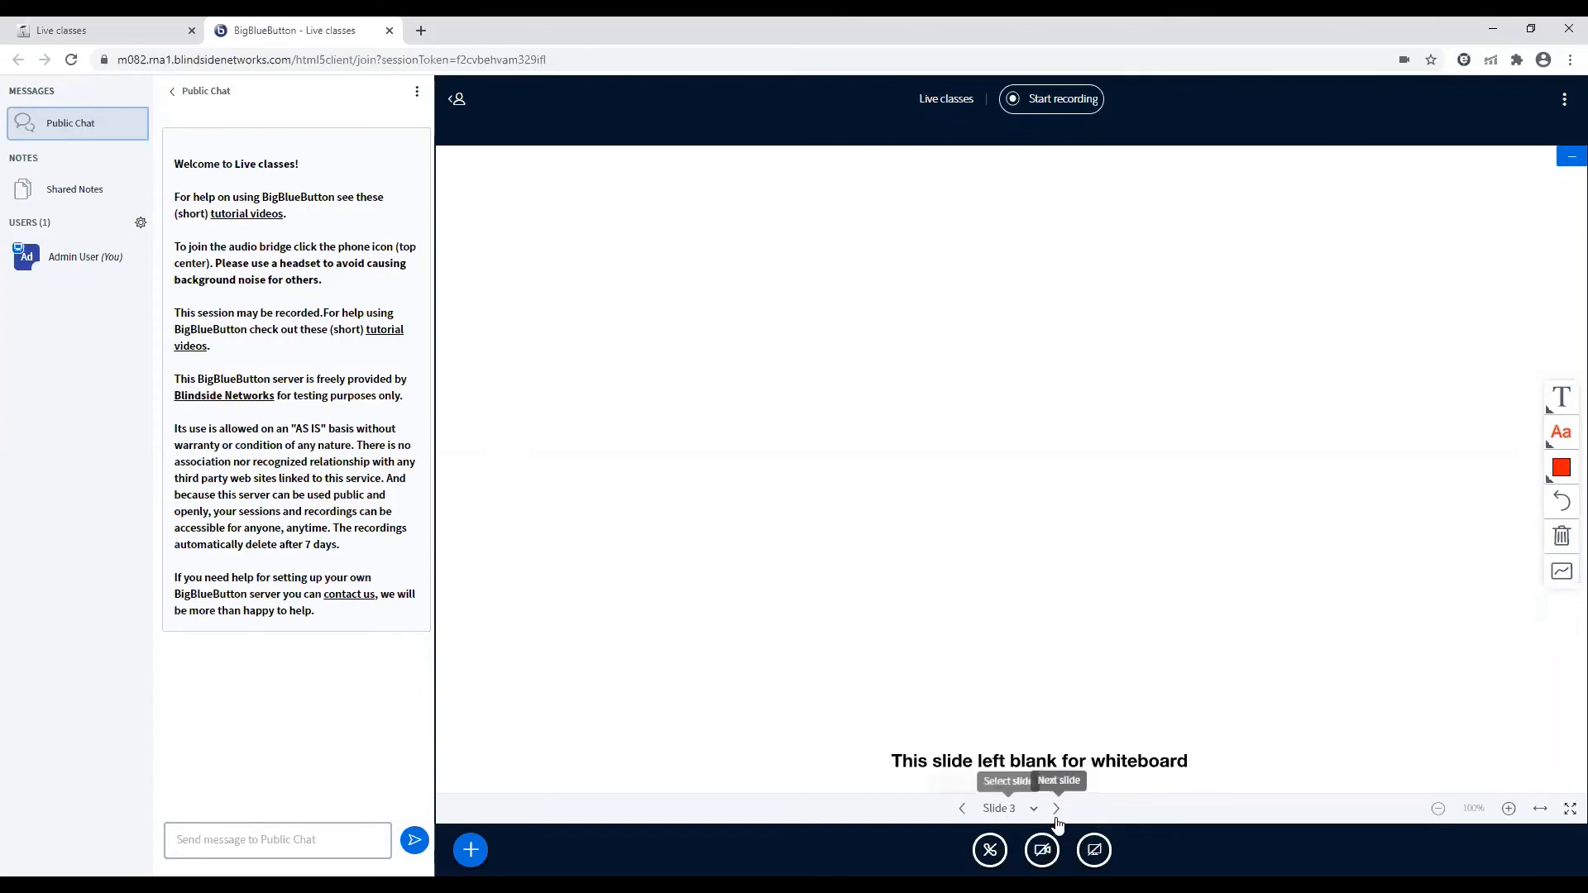
{"action": "left_click", "coordinate": [782, 365]}
{"action": "type", "text": "efgijfkmnbkfbf"}
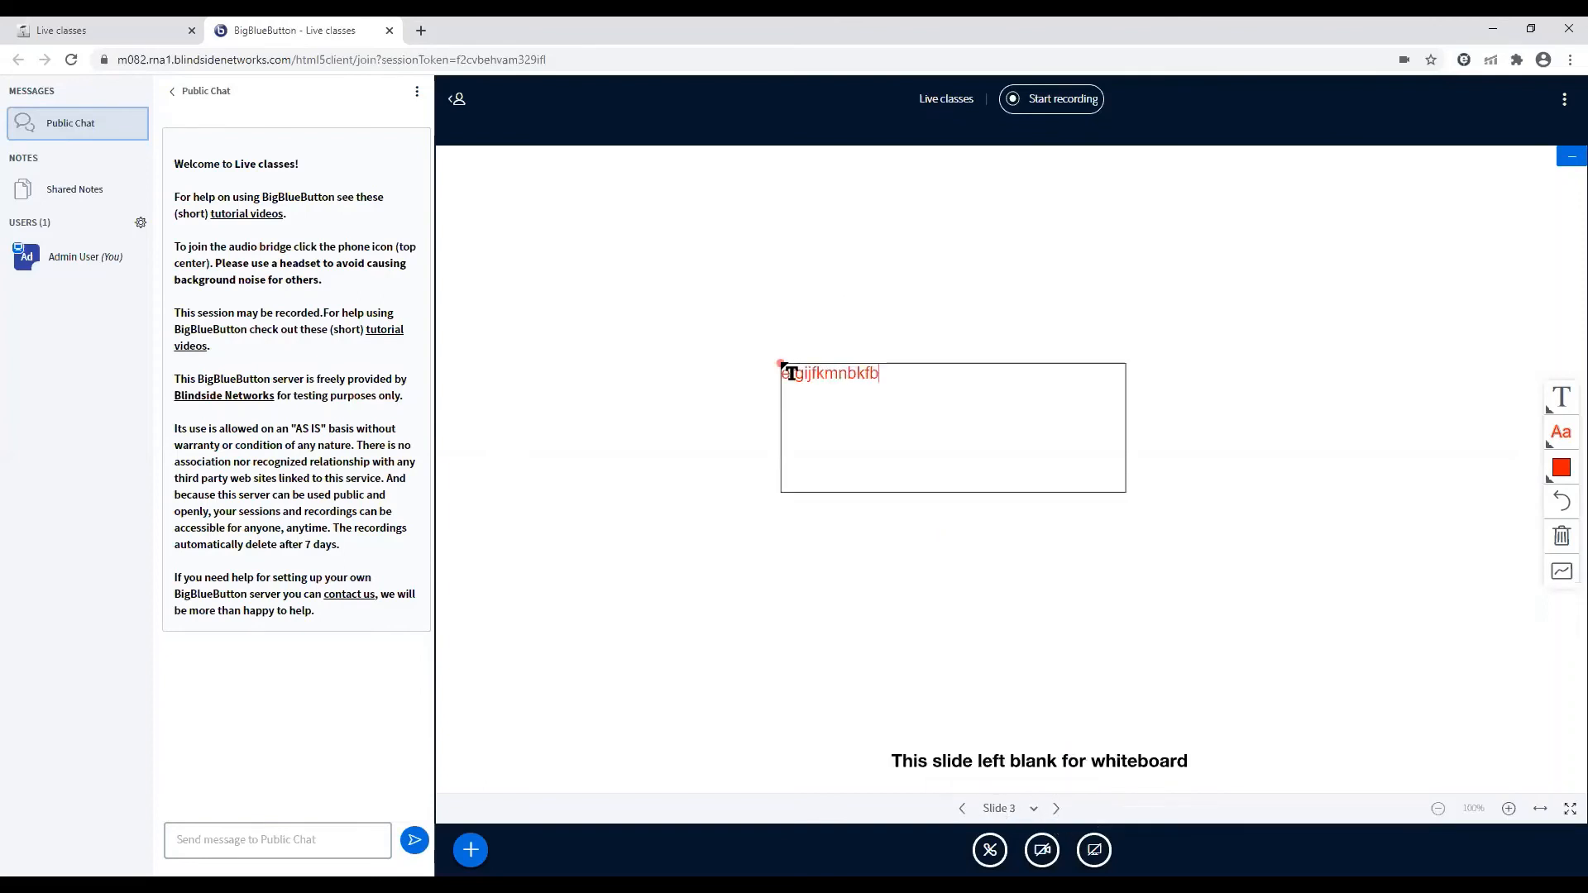
{"action": "left_click", "coordinate": [959, 809]}
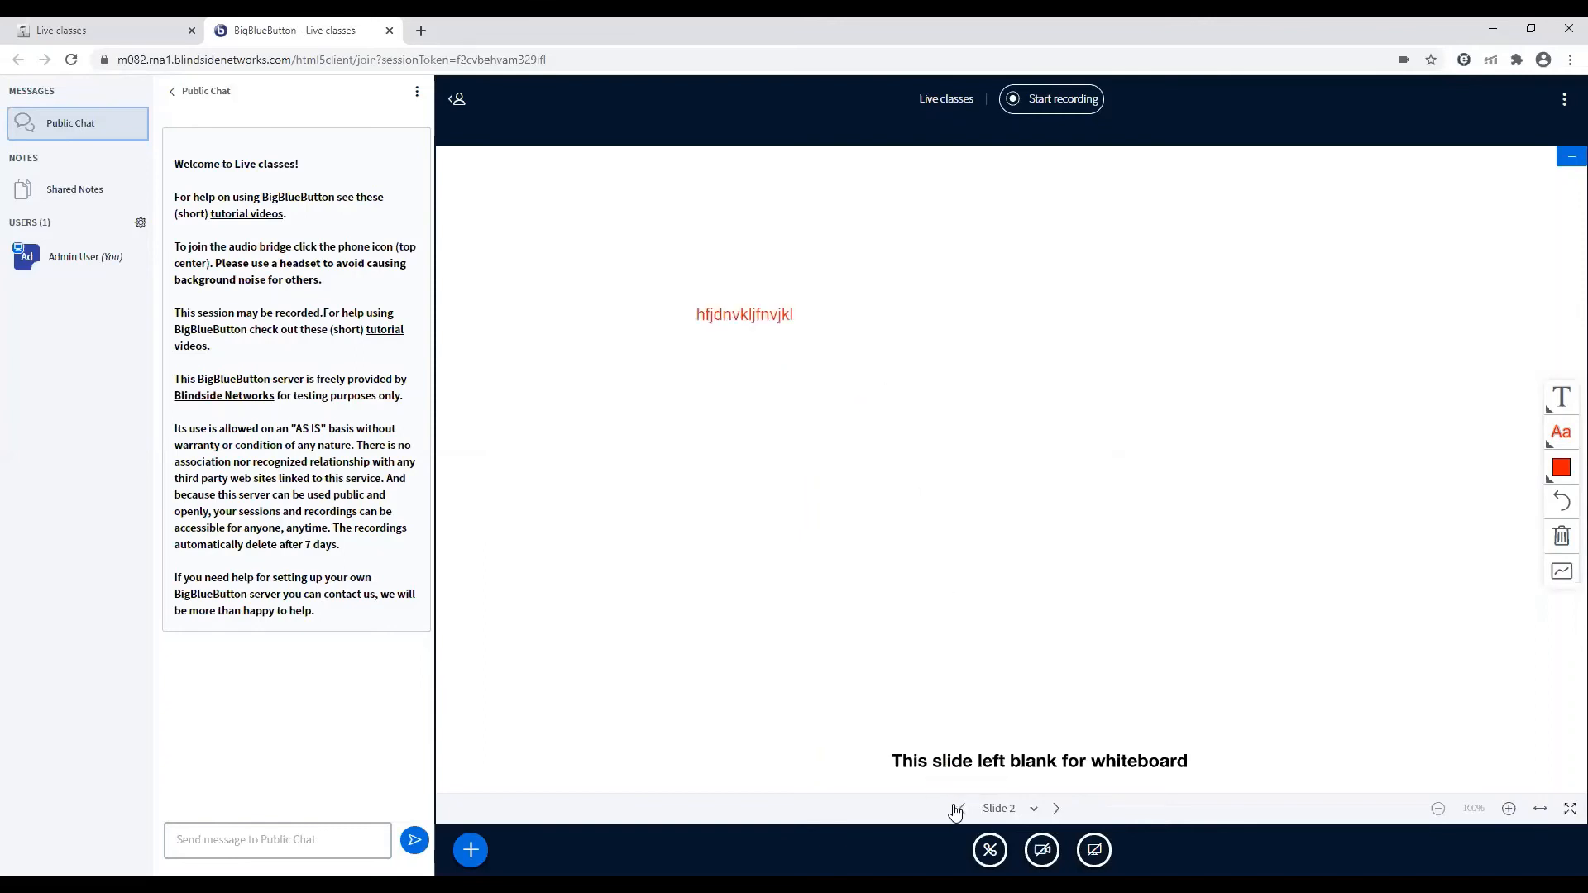
{"action": "left_click", "coordinate": [1058, 809]}
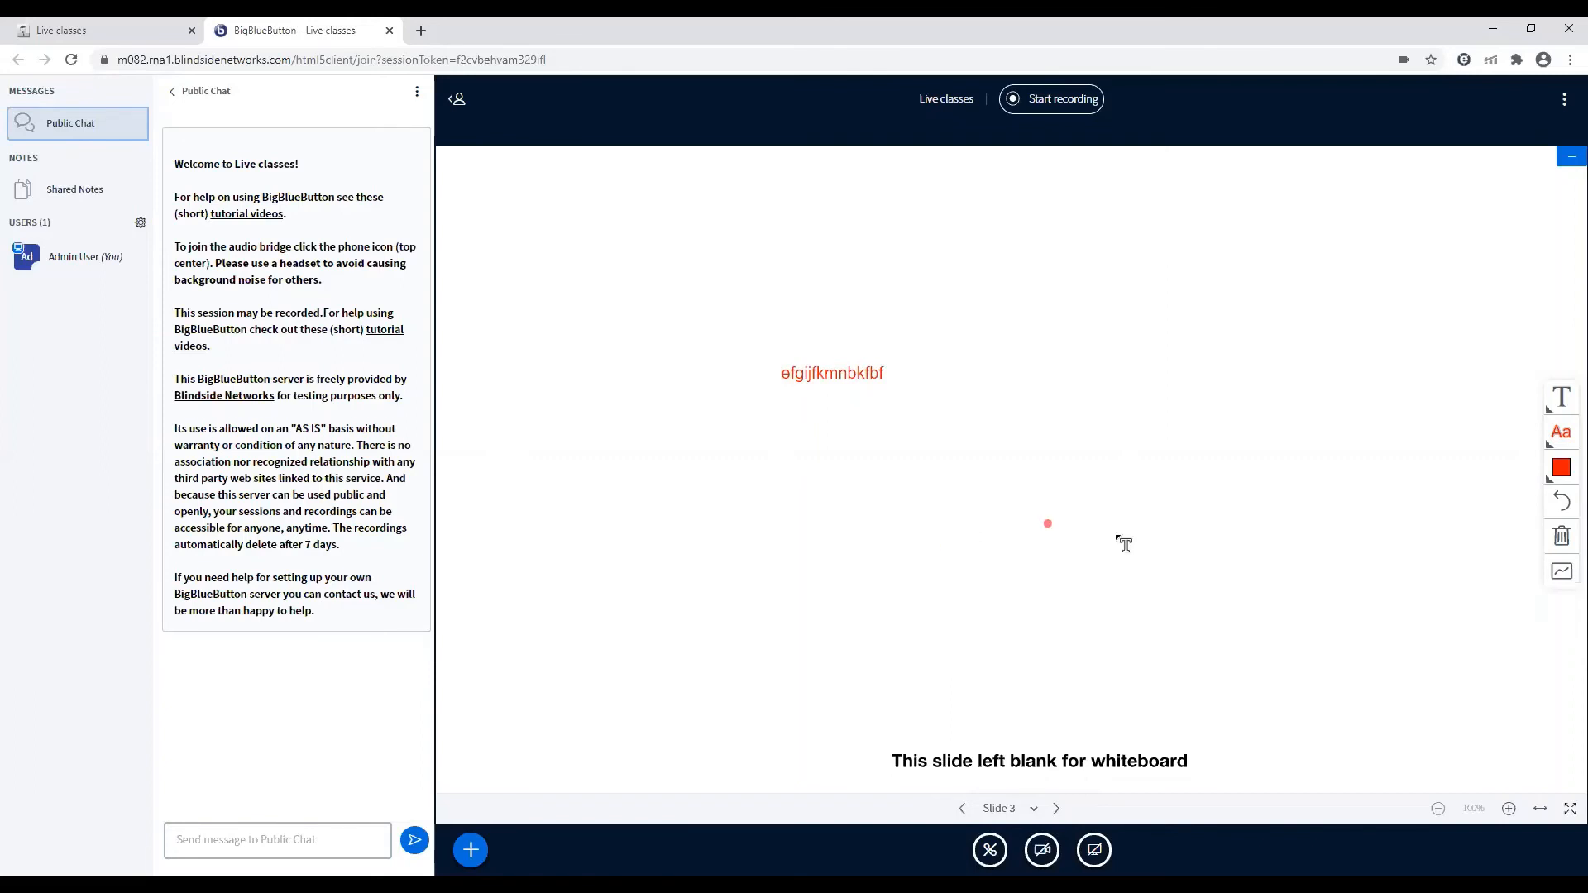
Try the multi-user whiteboard mode on slide 3, clearing all the slide's annotations and switching the mode off again
{"action": "left_click", "coordinate": [1559, 579]}
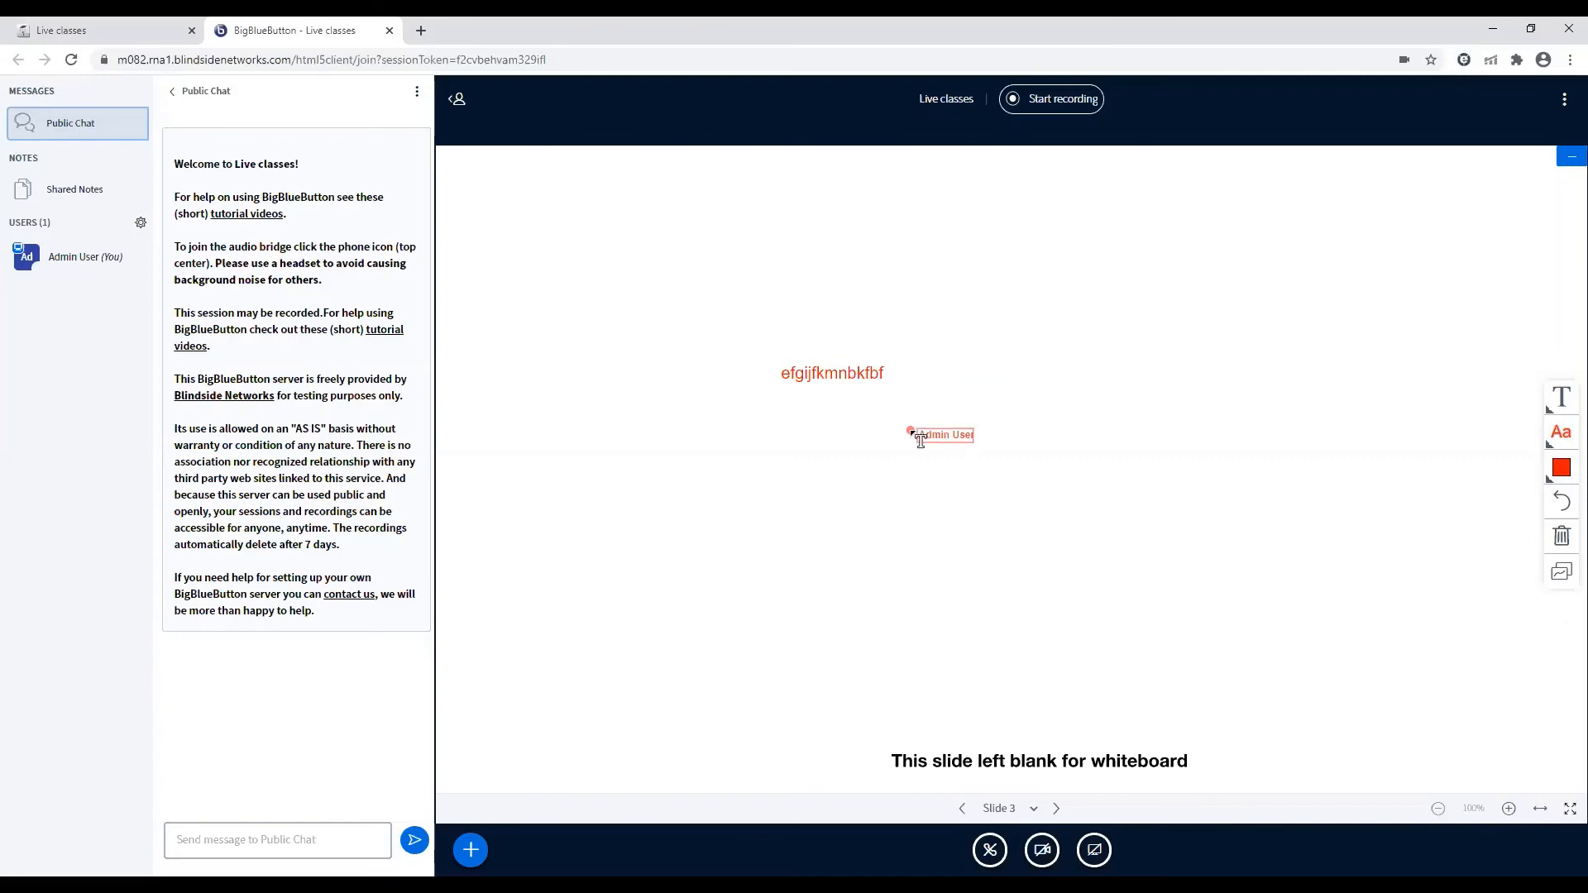
{"action": "left_click_drag", "start_coordinate": [910, 431], "coordinate": [1254, 559]}
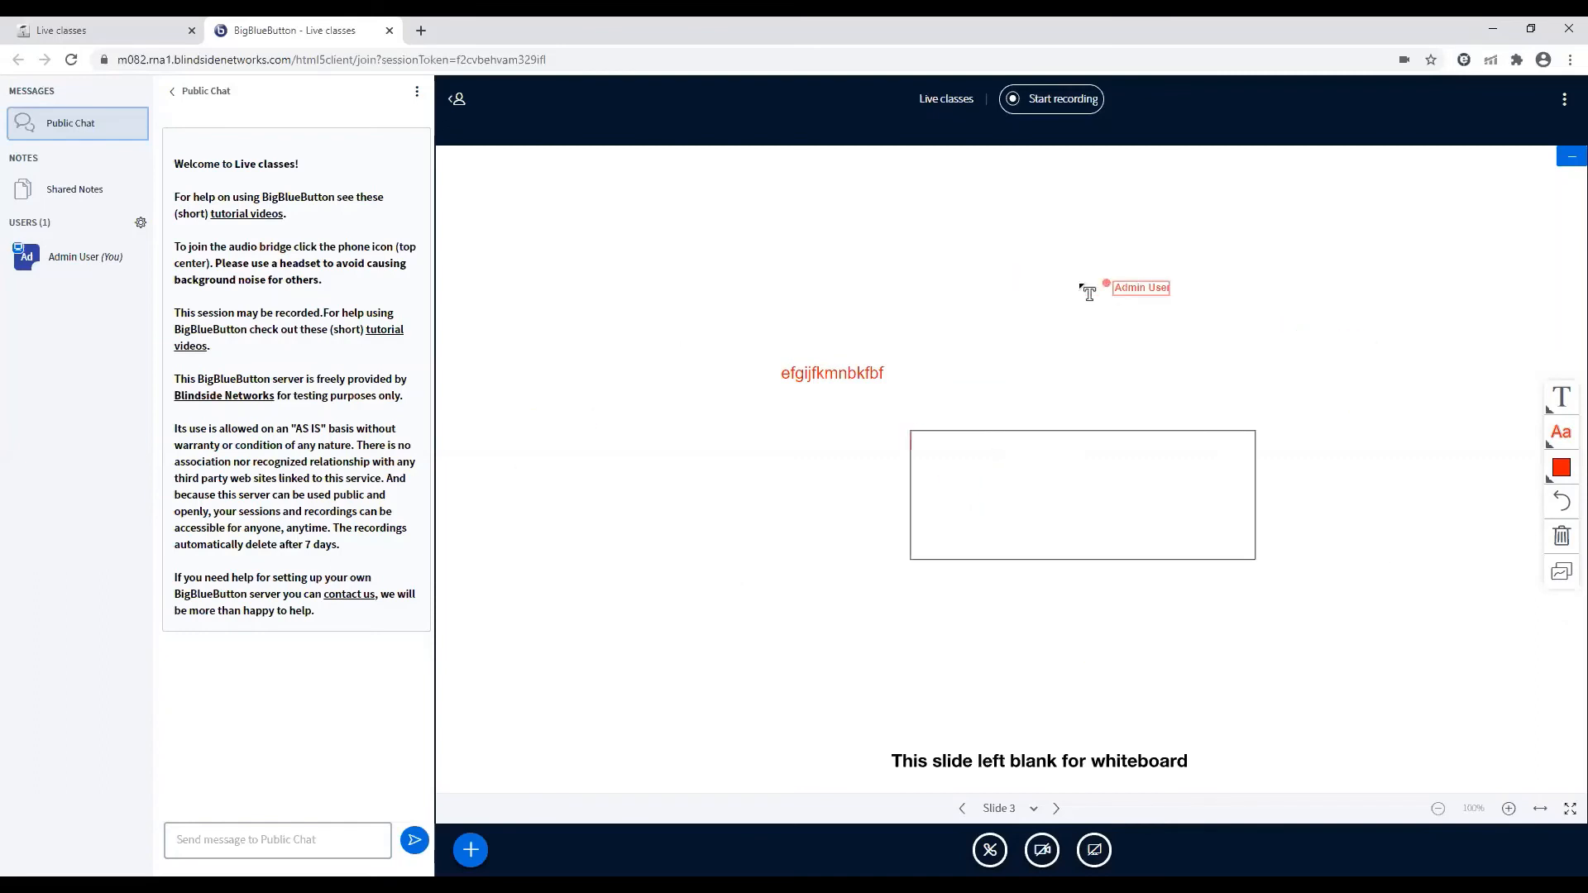
{"action": "left_click", "coordinate": [1561, 536]}
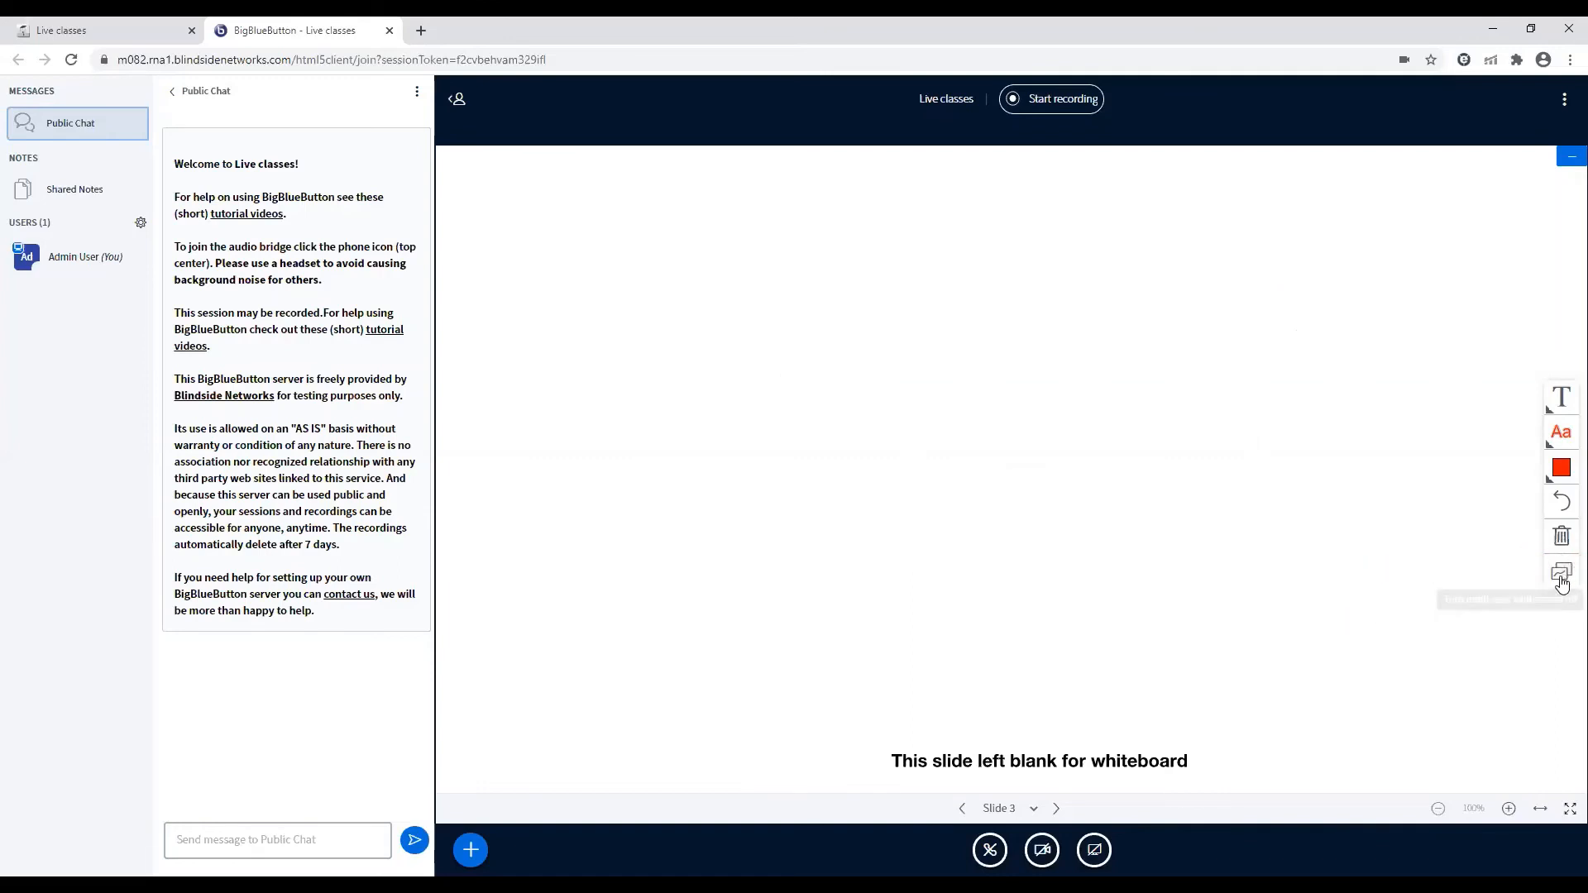
{"action": "left_click", "coordinate": [1562, 579]}
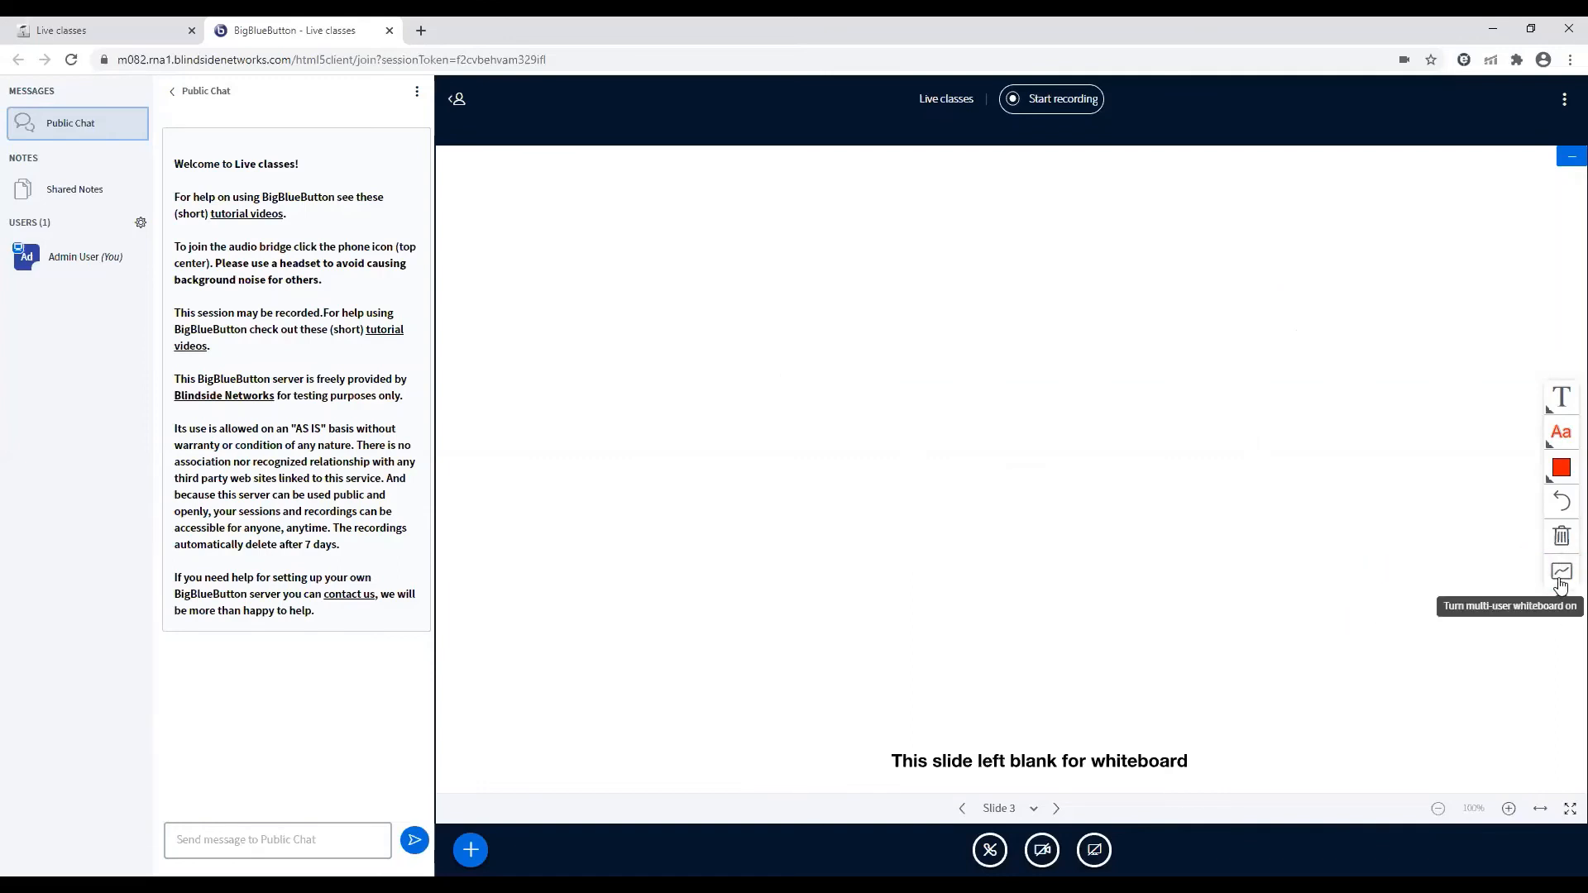
Examine the whiteboard drawing tools, the additional session actions and the available poll types, without starting a poll
{"action": "left_click", "coordinate": [1561, 398]}
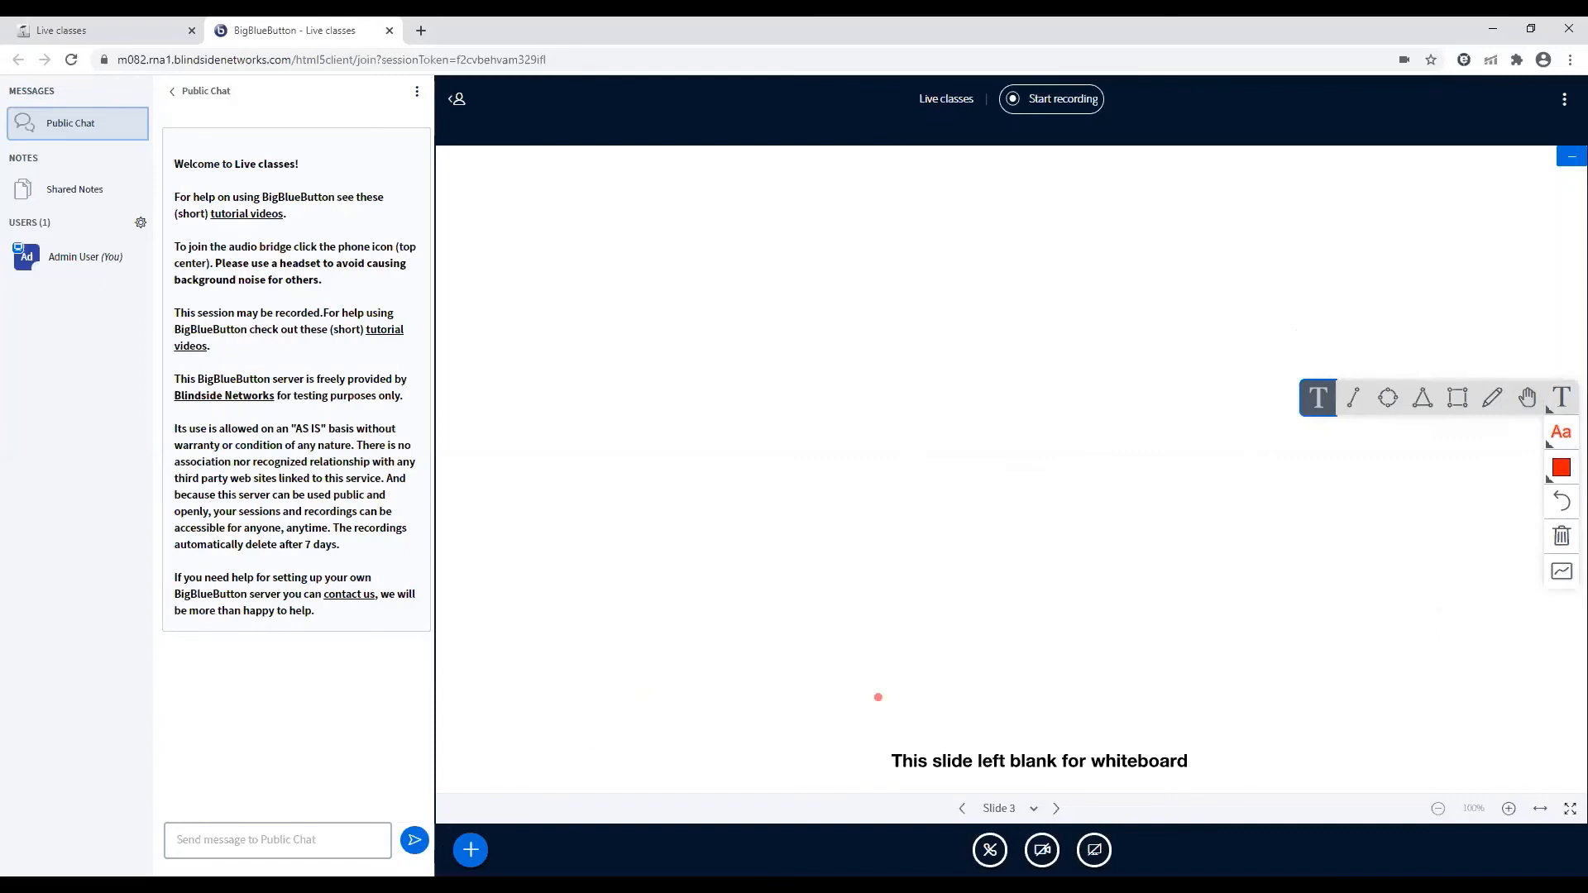
{"action": "left_click", "coordinate": [470, 852]}
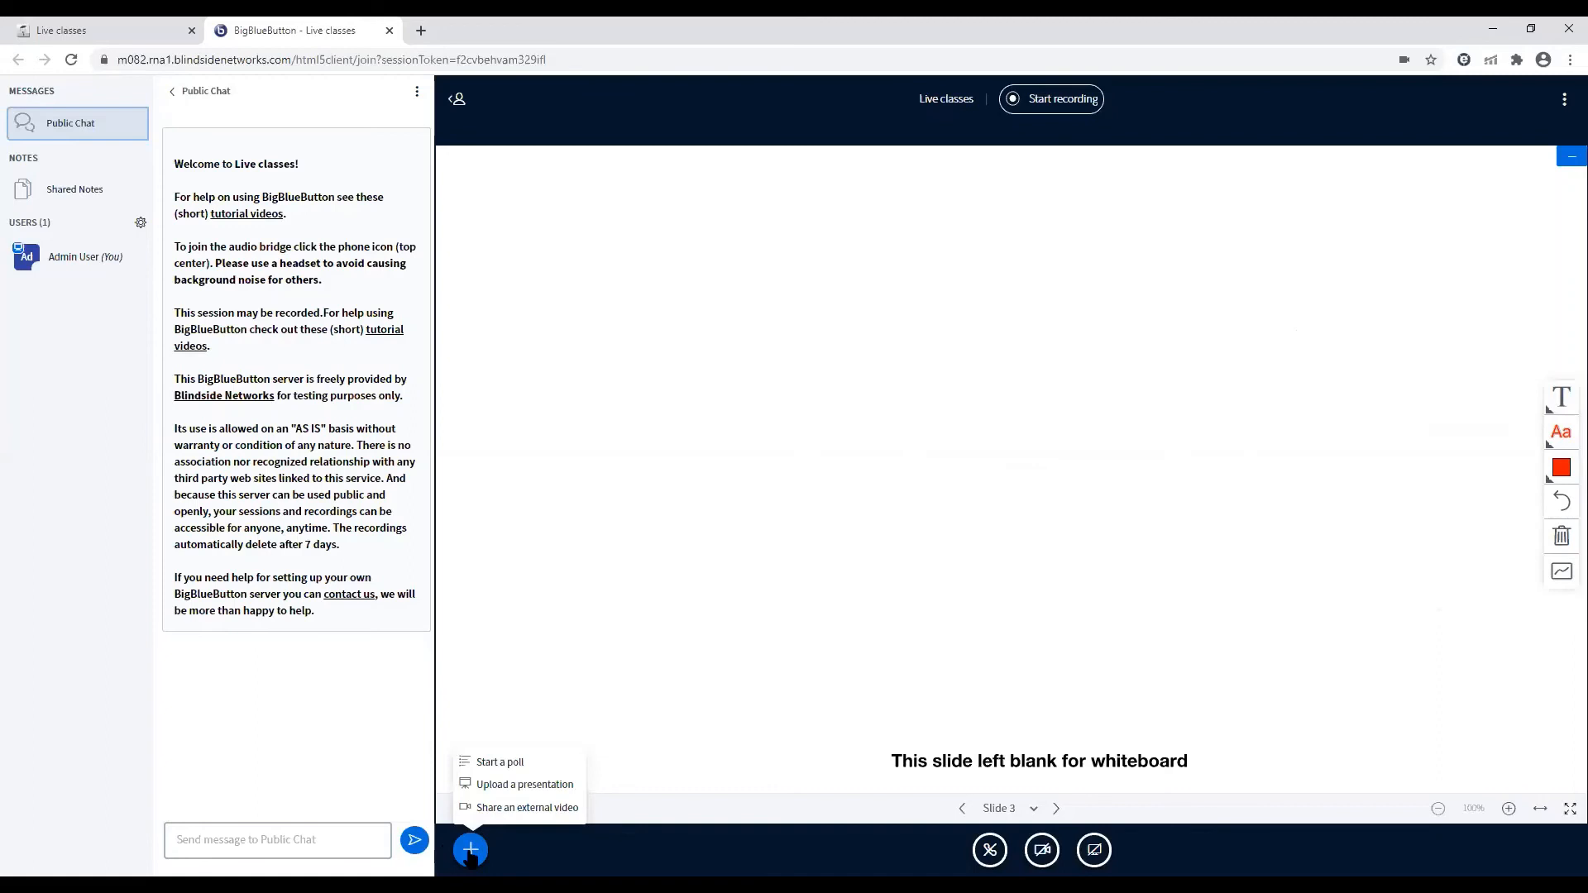
{"action": "left_click", "coordinate": [470, 852]}
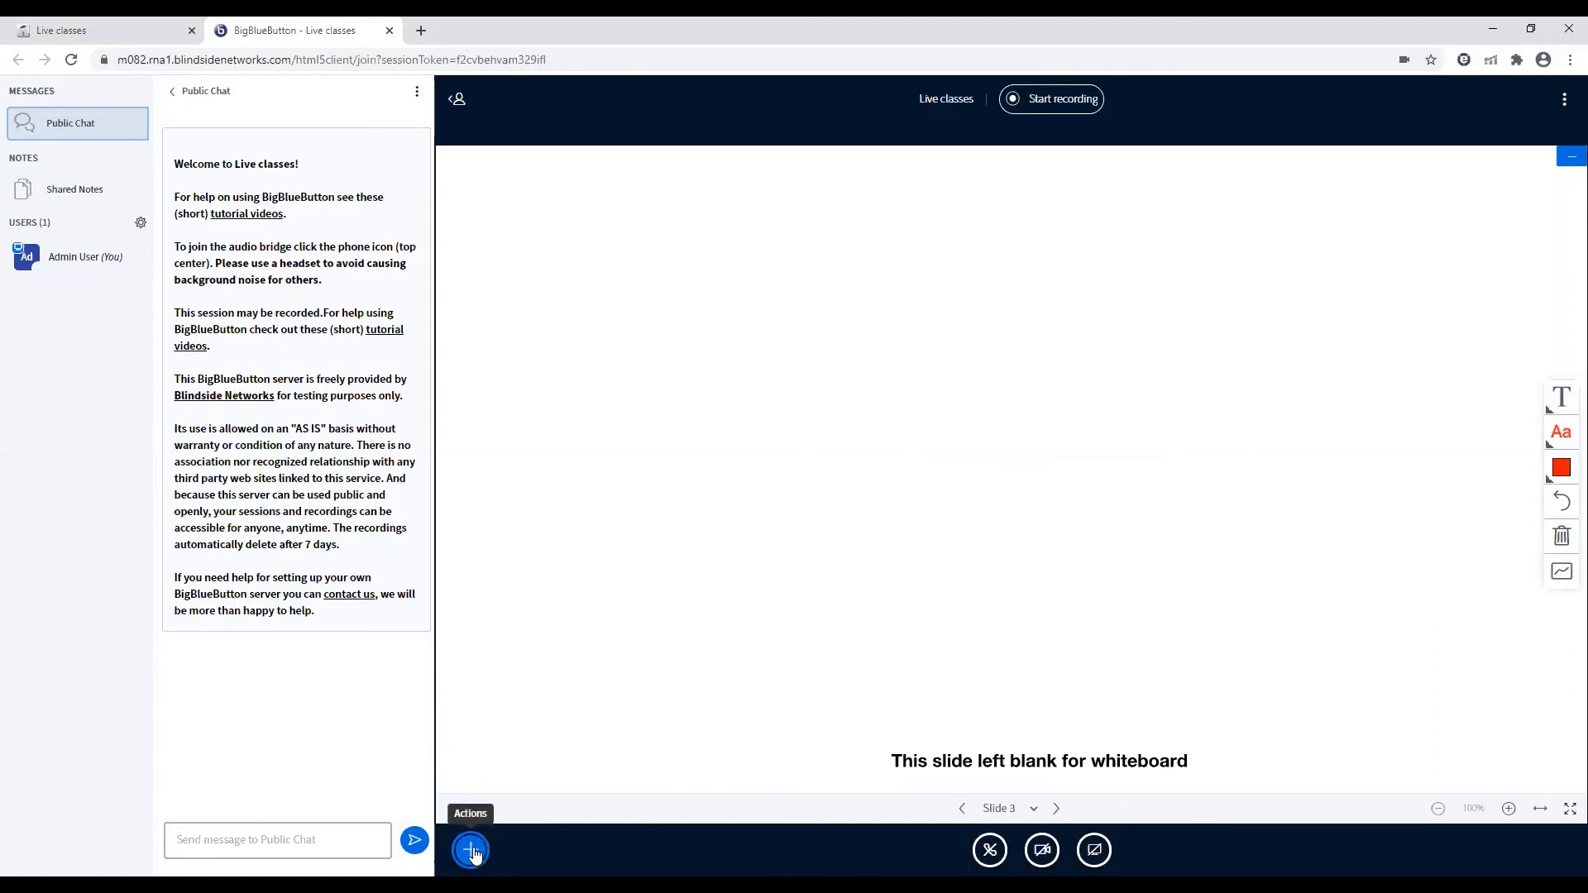
{"action": "left_click", "coordinate": [473, 854]}
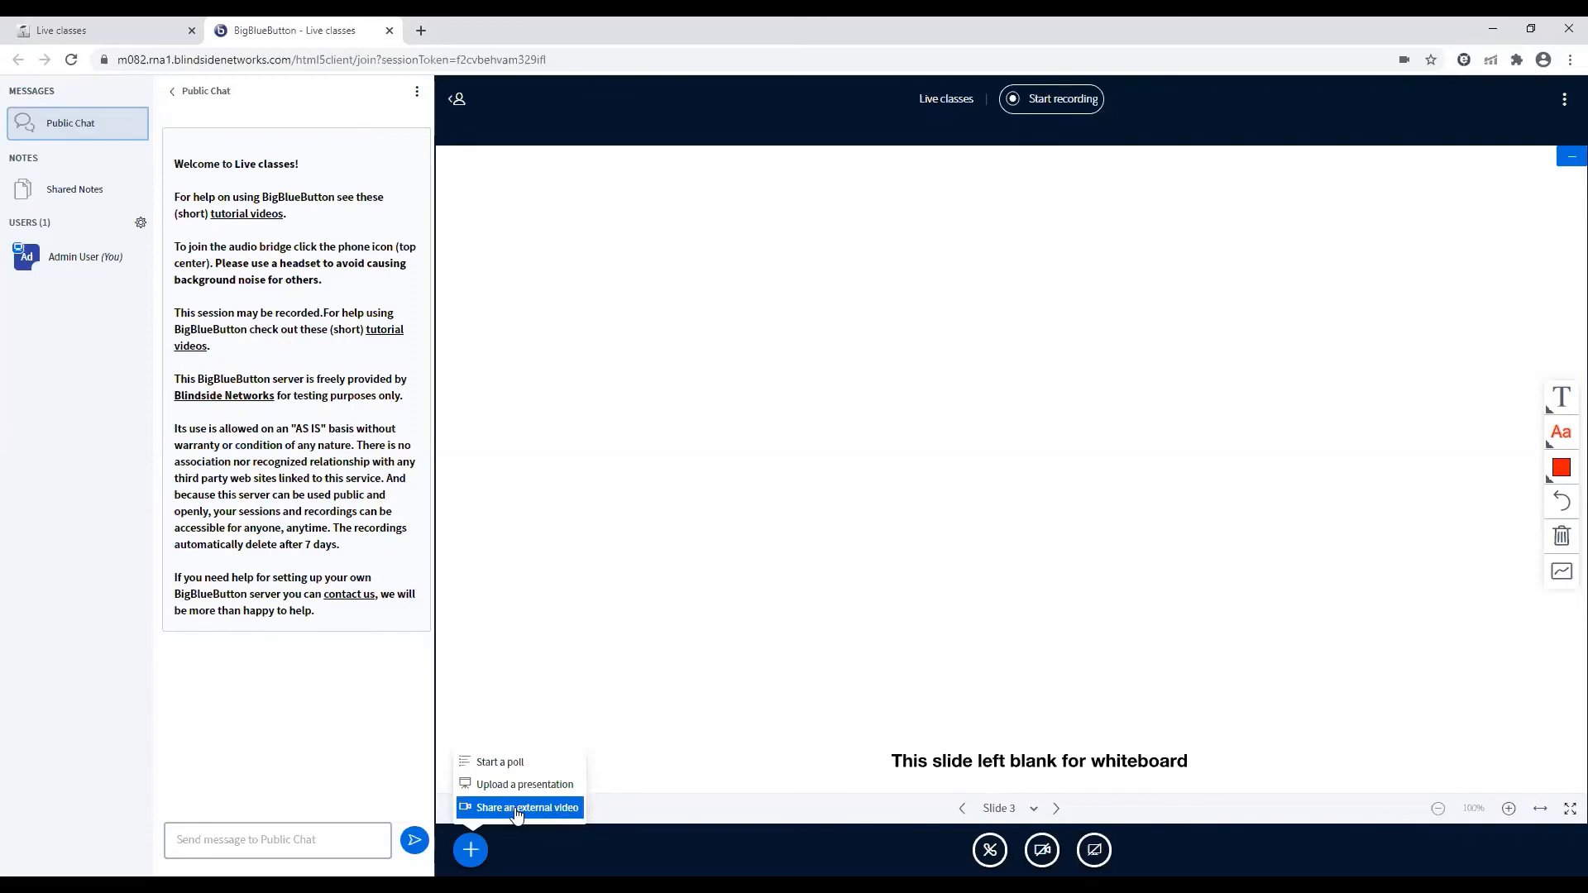
{"action": "left_click", "coordinate": [503, 762]}
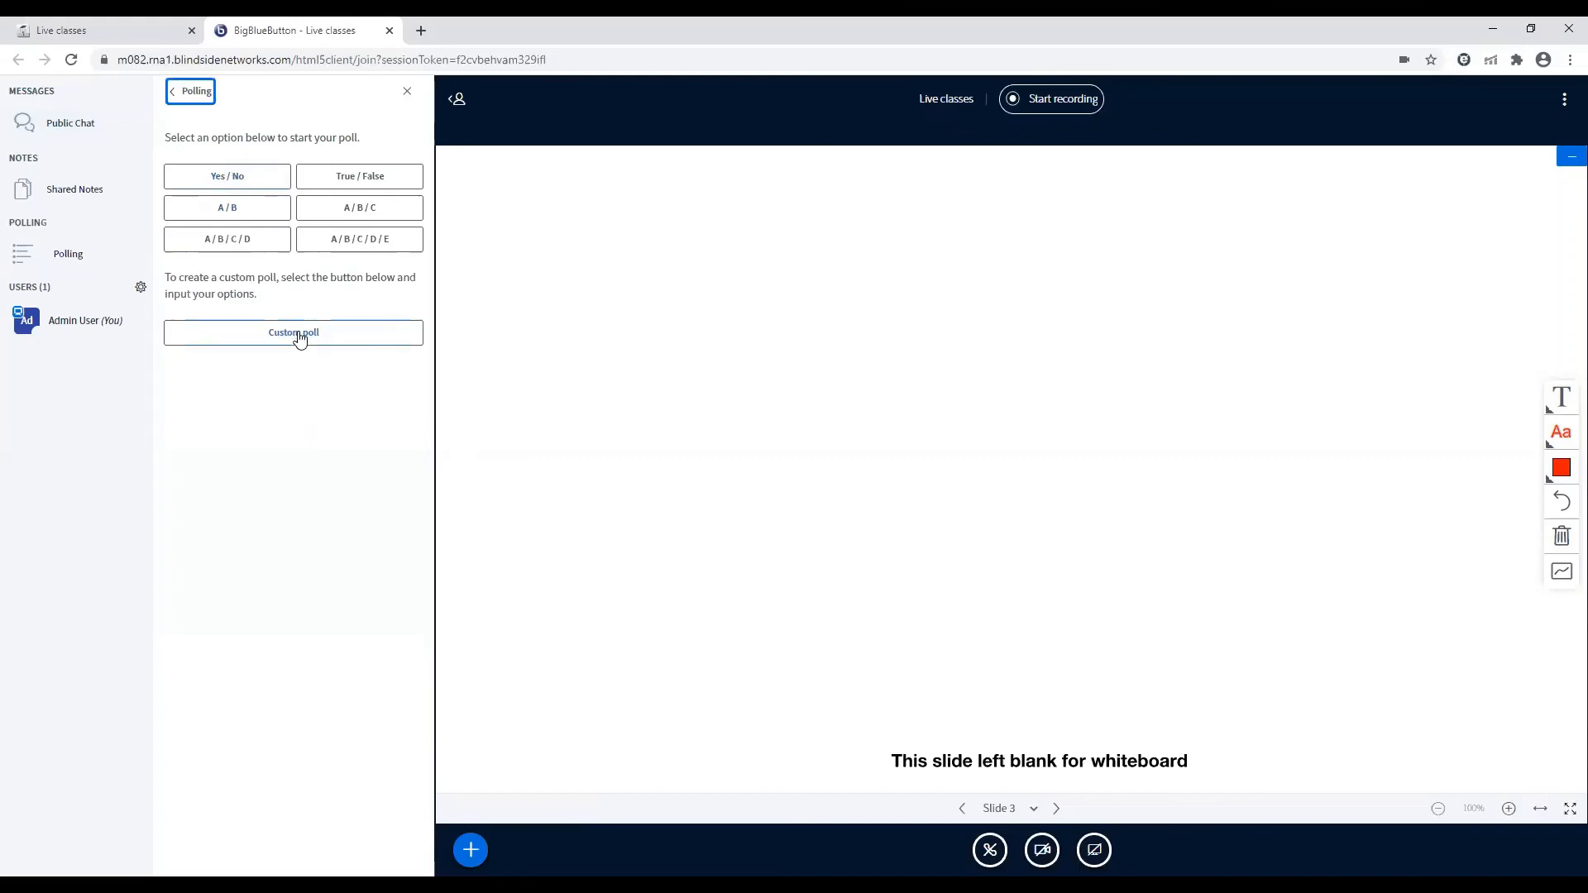
{"action": "left_click", "coordinate": [175, 94]}
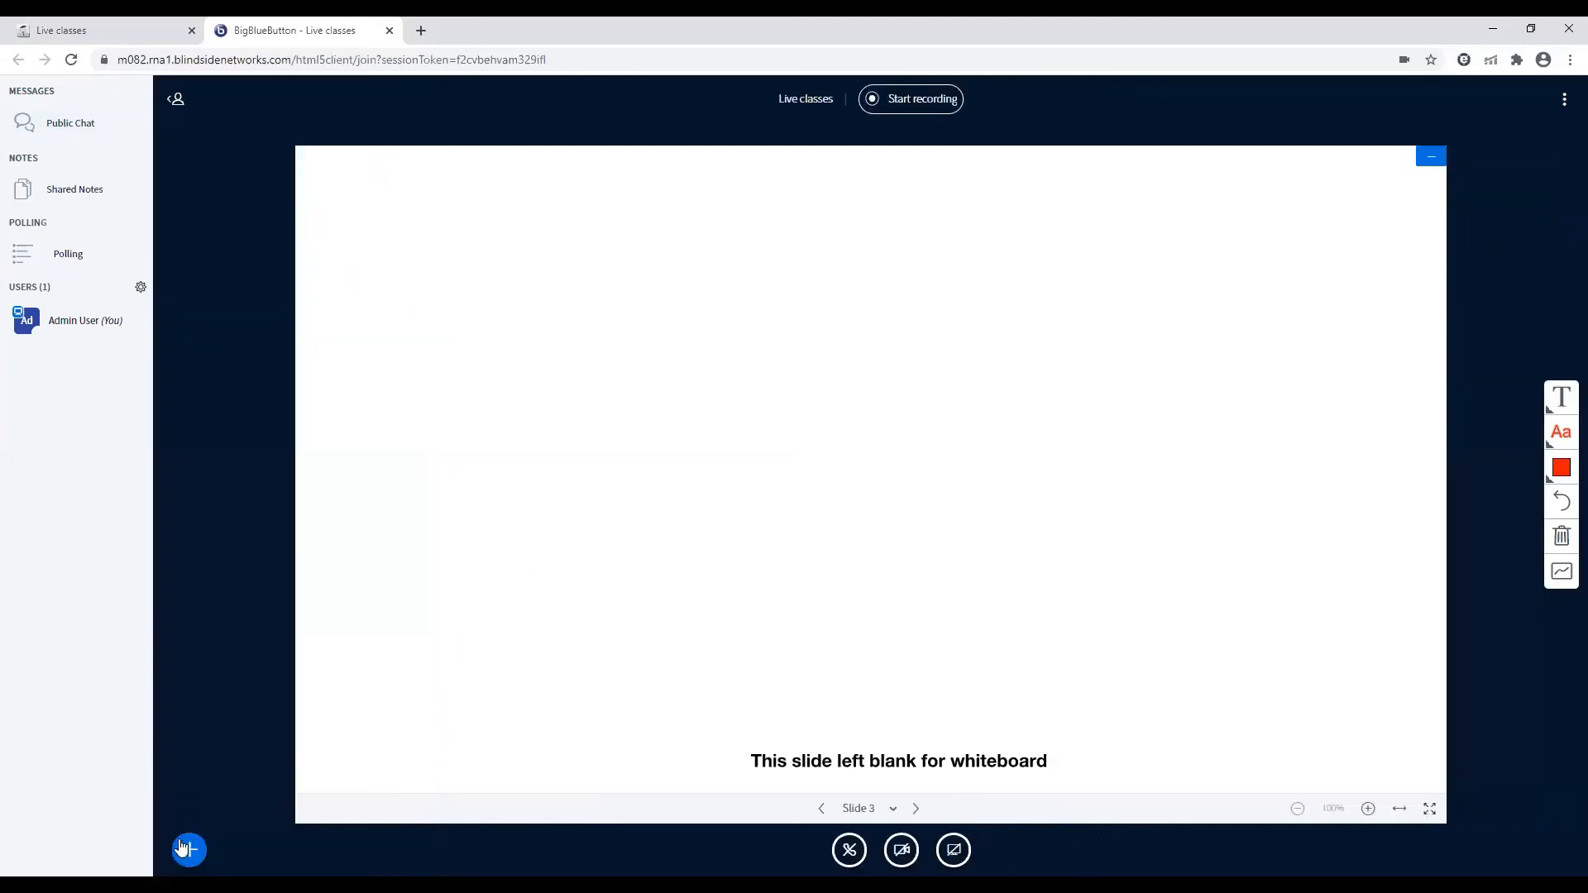
Hide and show the user list, and send the message "hi" in the public chat
{"action": "left_click", "coordinate": [171, 102]}
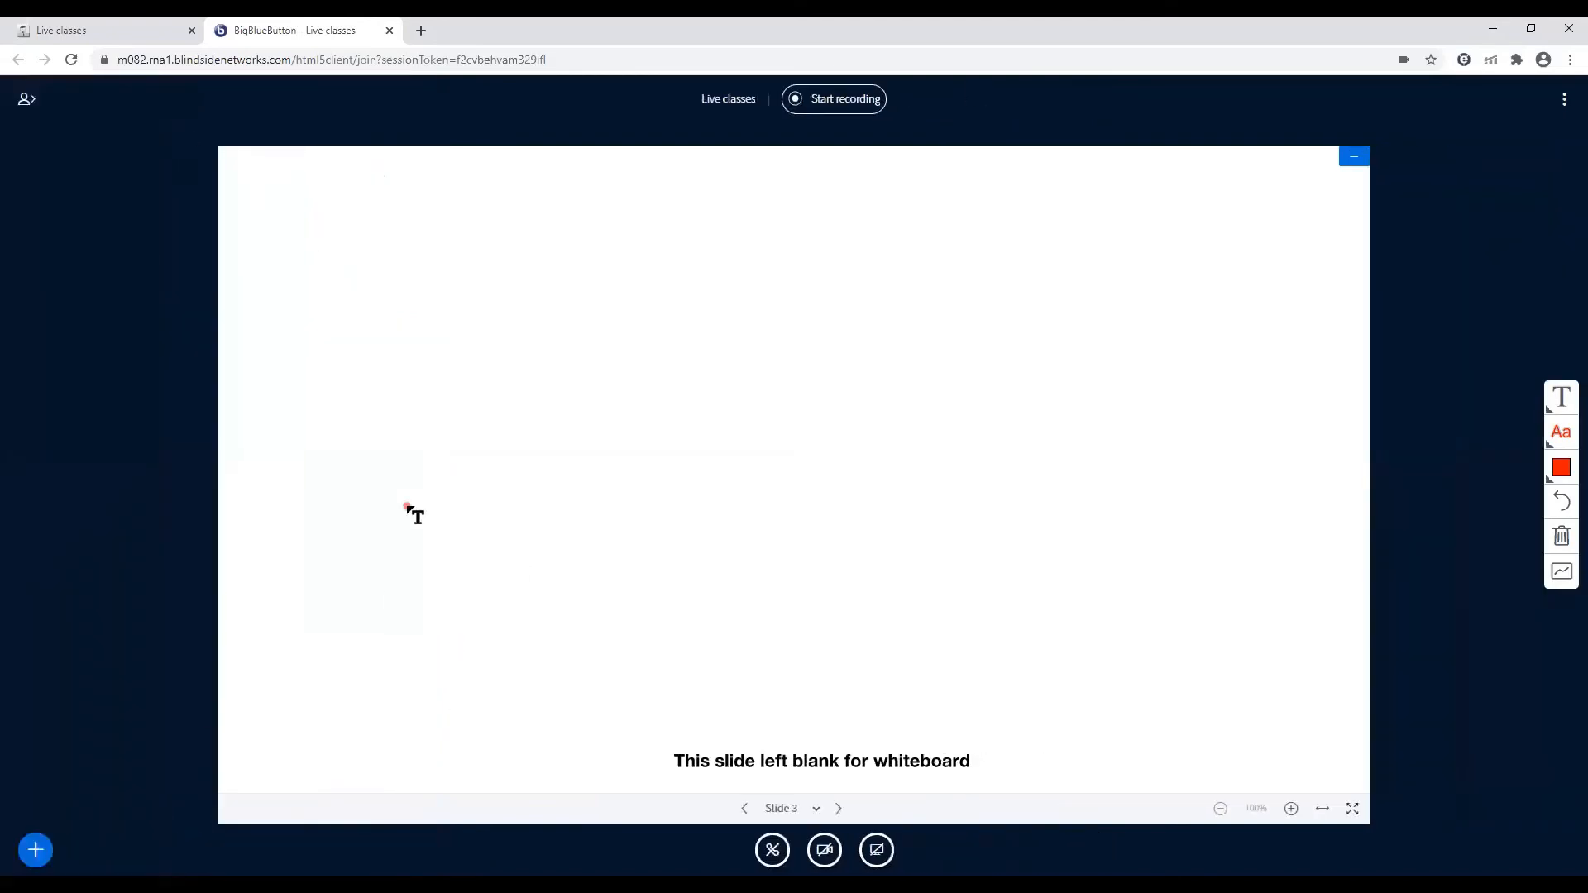
{"action": "left_click", "coordinate": [24, 100]}
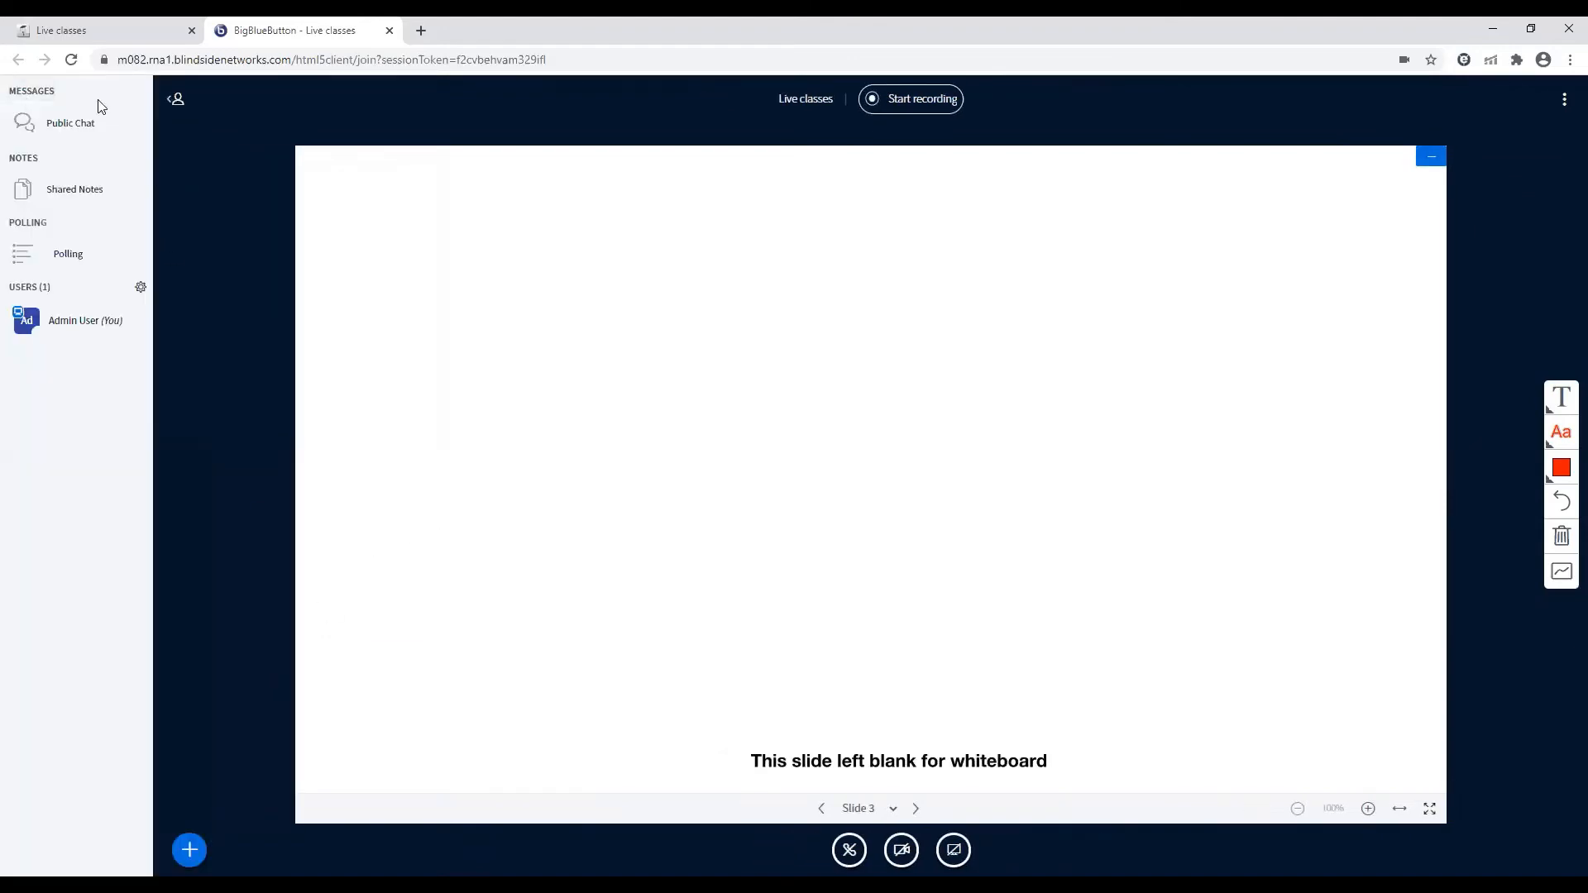
{"action": "left_click", "coordinate": [65, 126]}
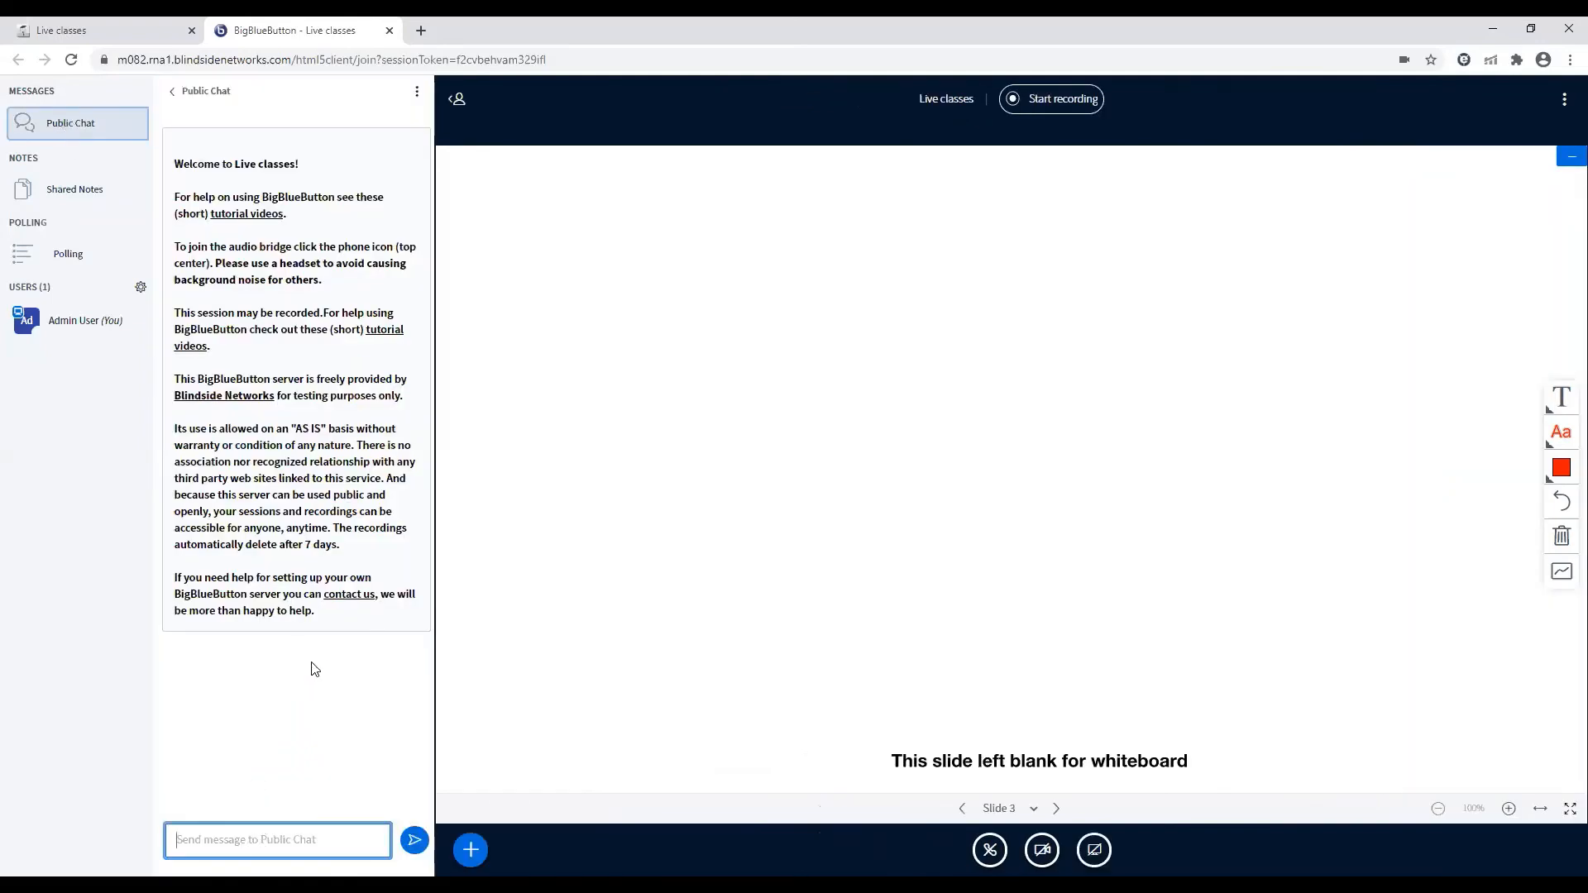
{"action": "type", "text": "hi"}
{"action": "key", "text": "Return"}
Examine the user management options for muting users, locking viewers, creating breakout rooms and writing closed captions
{"action": "left_click", "coordinate": [141, 290]}
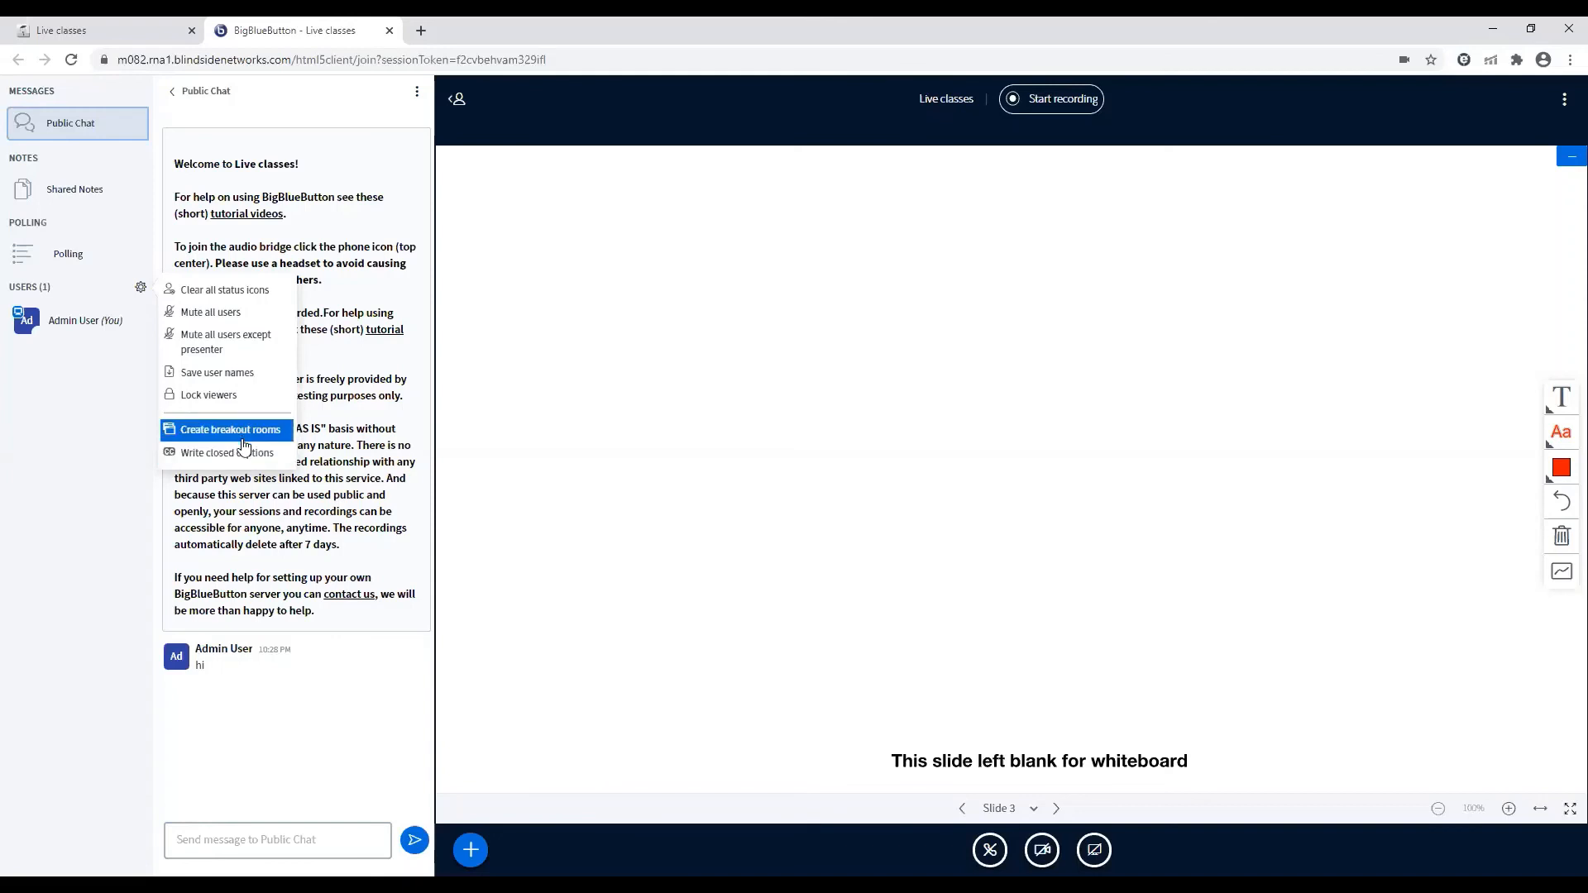
{"action": "left_click_drag", "start_coordinate": [657, 511], "coordinate": [1001, 638]}
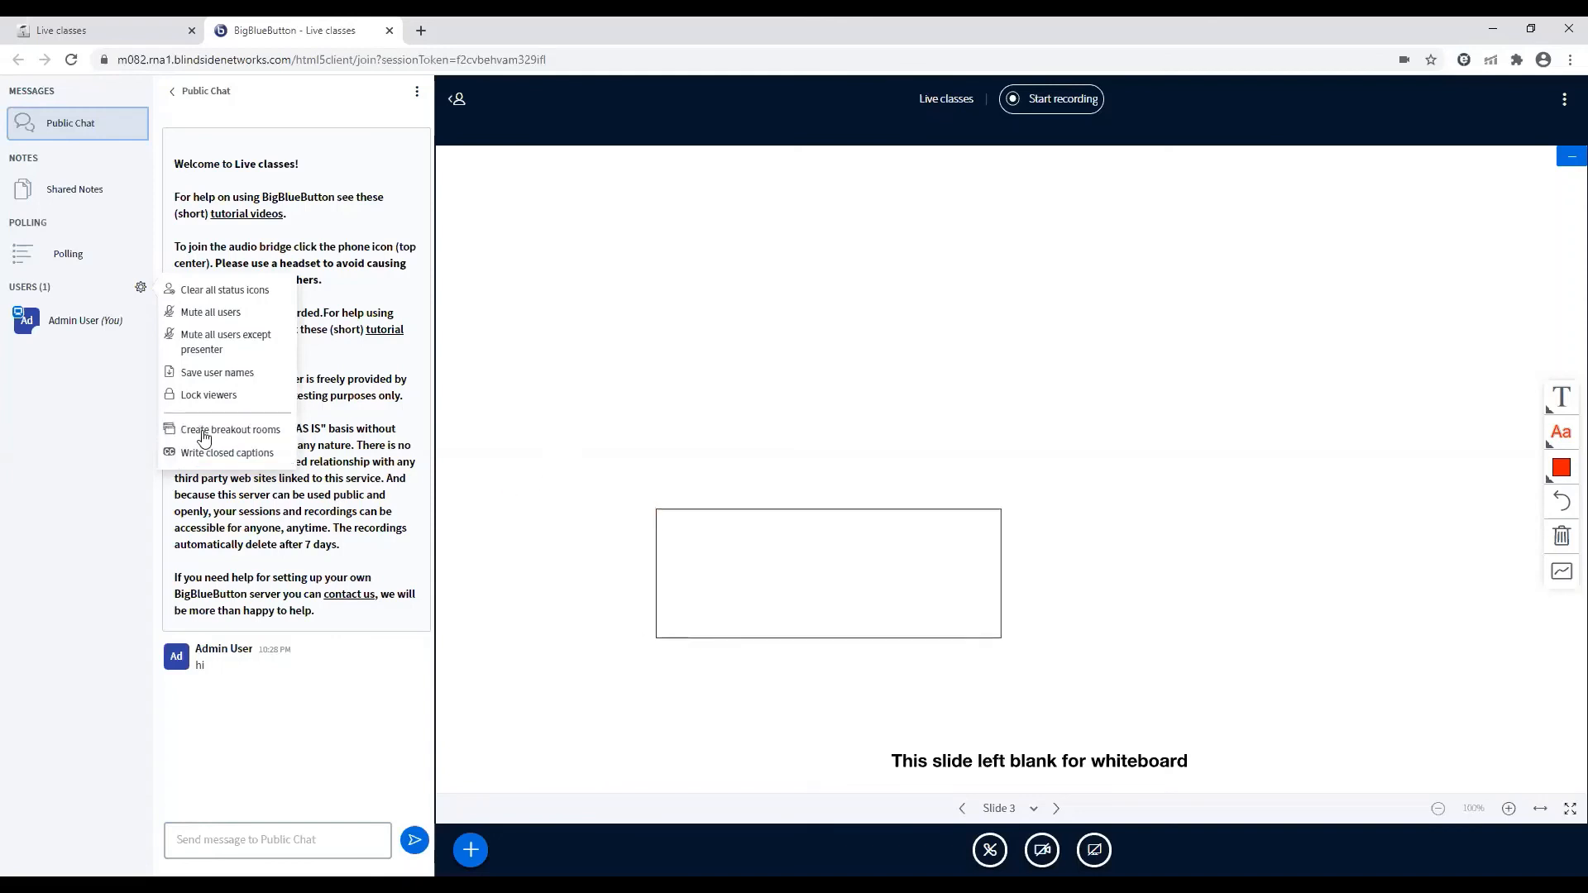
{"action": "left_click", "coordinate": [108, 491]}
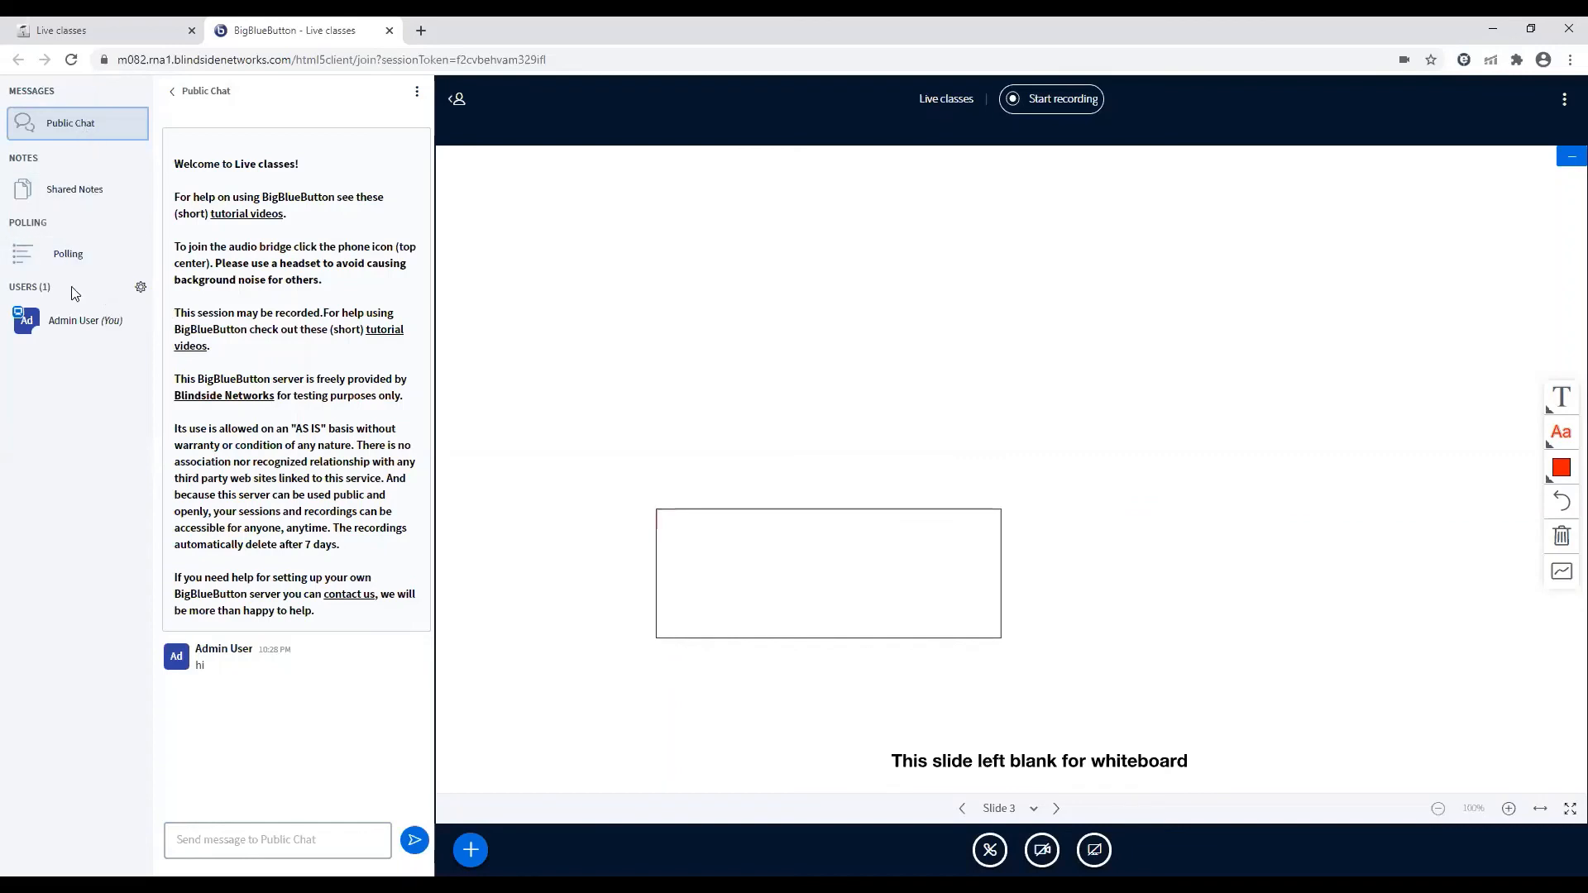
Try to create breakout rooms with the admin user left unassigned, and close the breakout room setup
{"action": "left_click", "coordinate": [140, 291]}
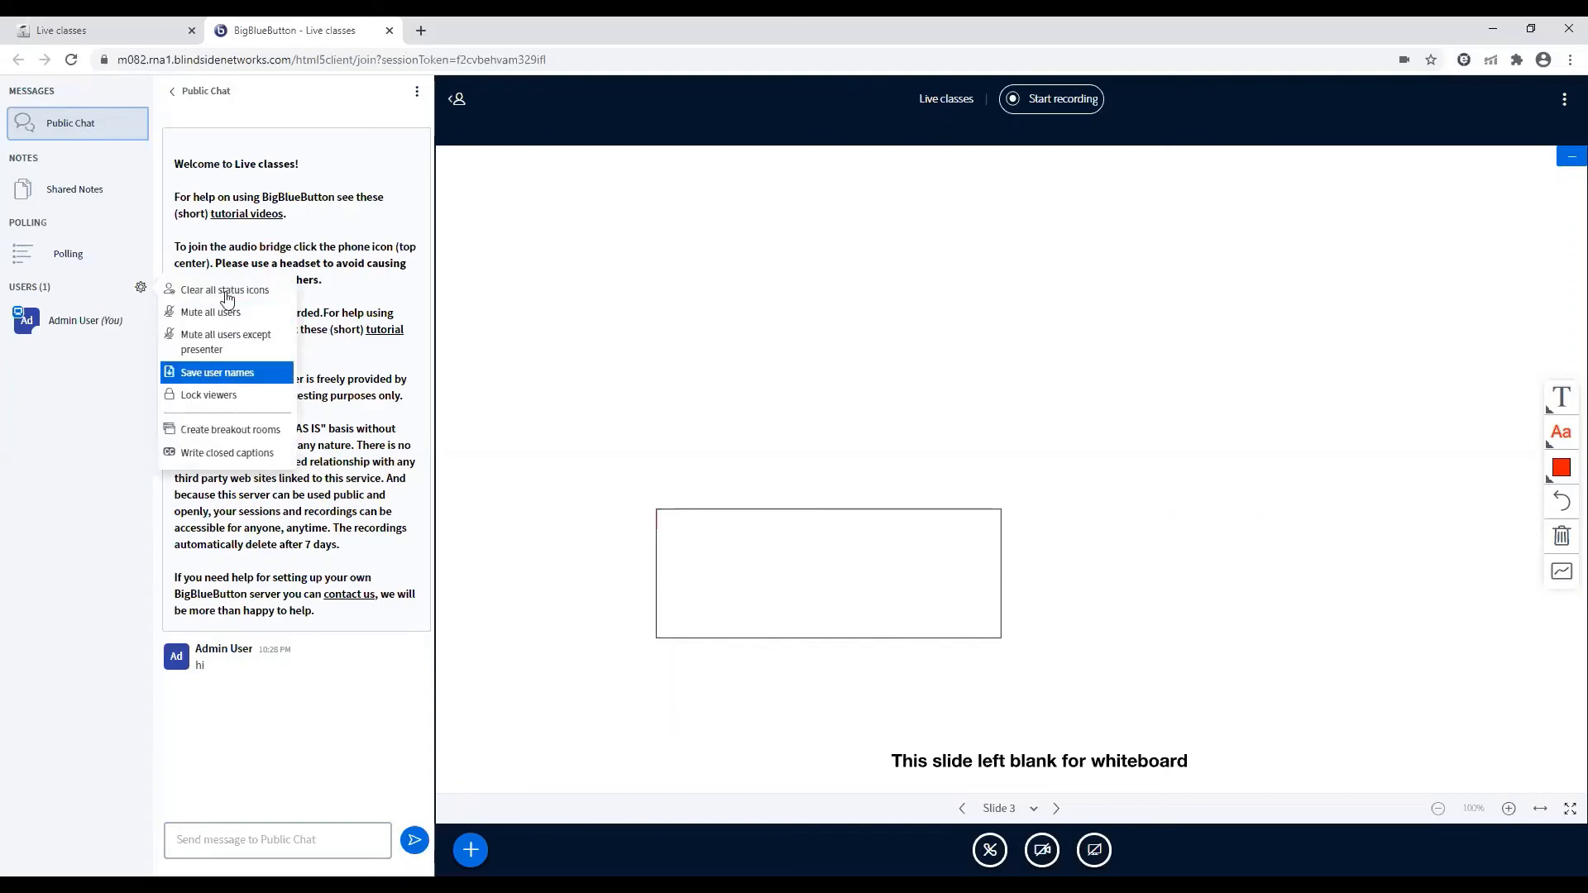
{"action": "left_click", "coordinate": [221, 431]}
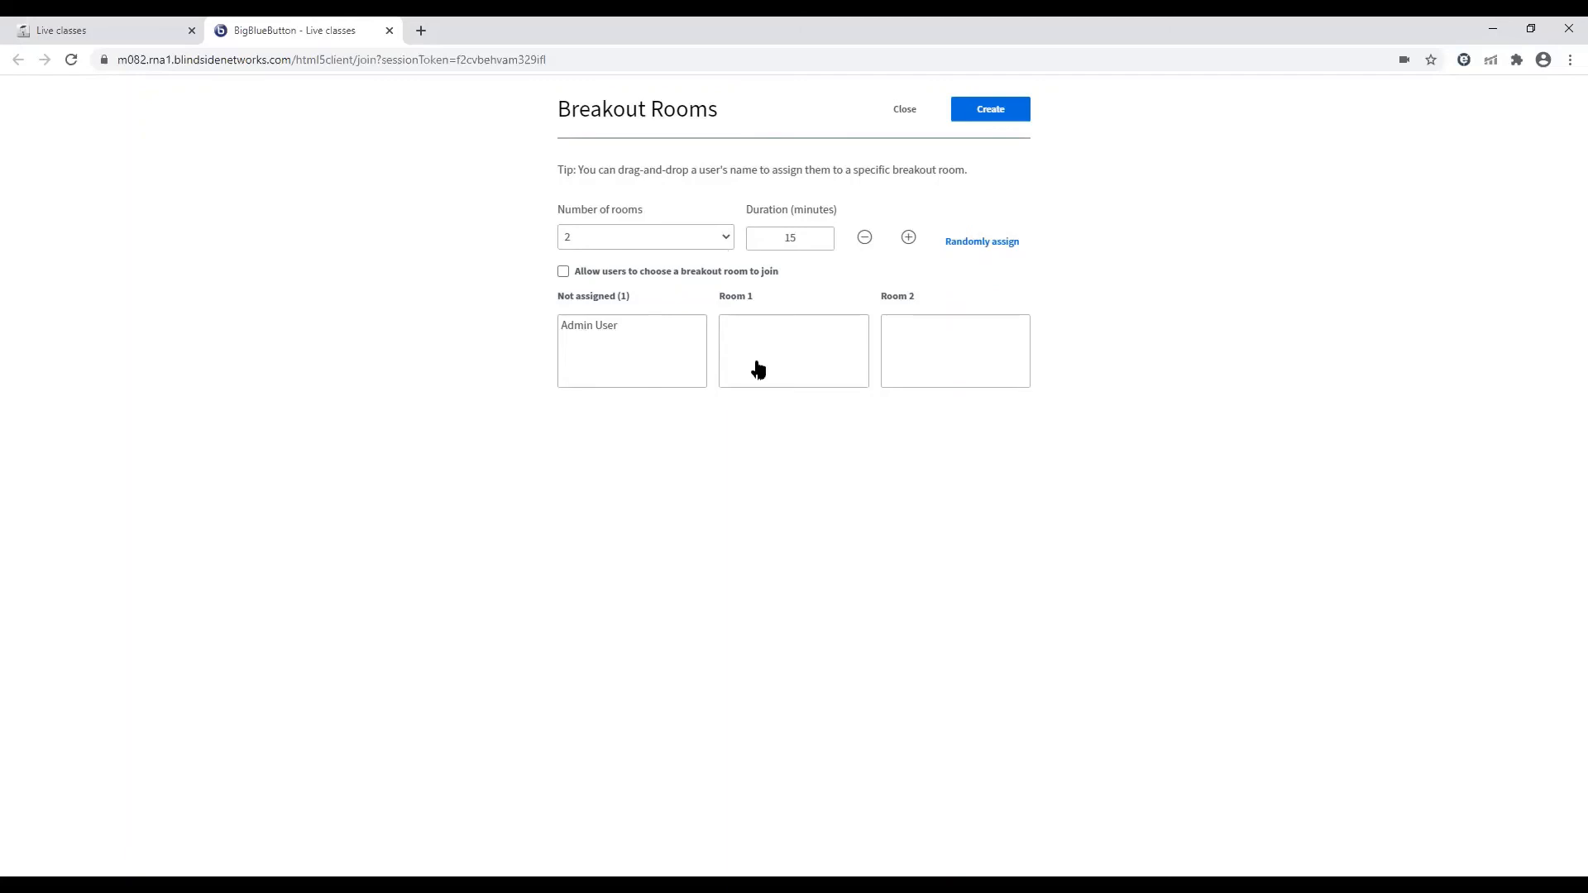
{"action": "left_click_drag", "start_coordinate": [759, 370], "coordinate": [634, 348]}
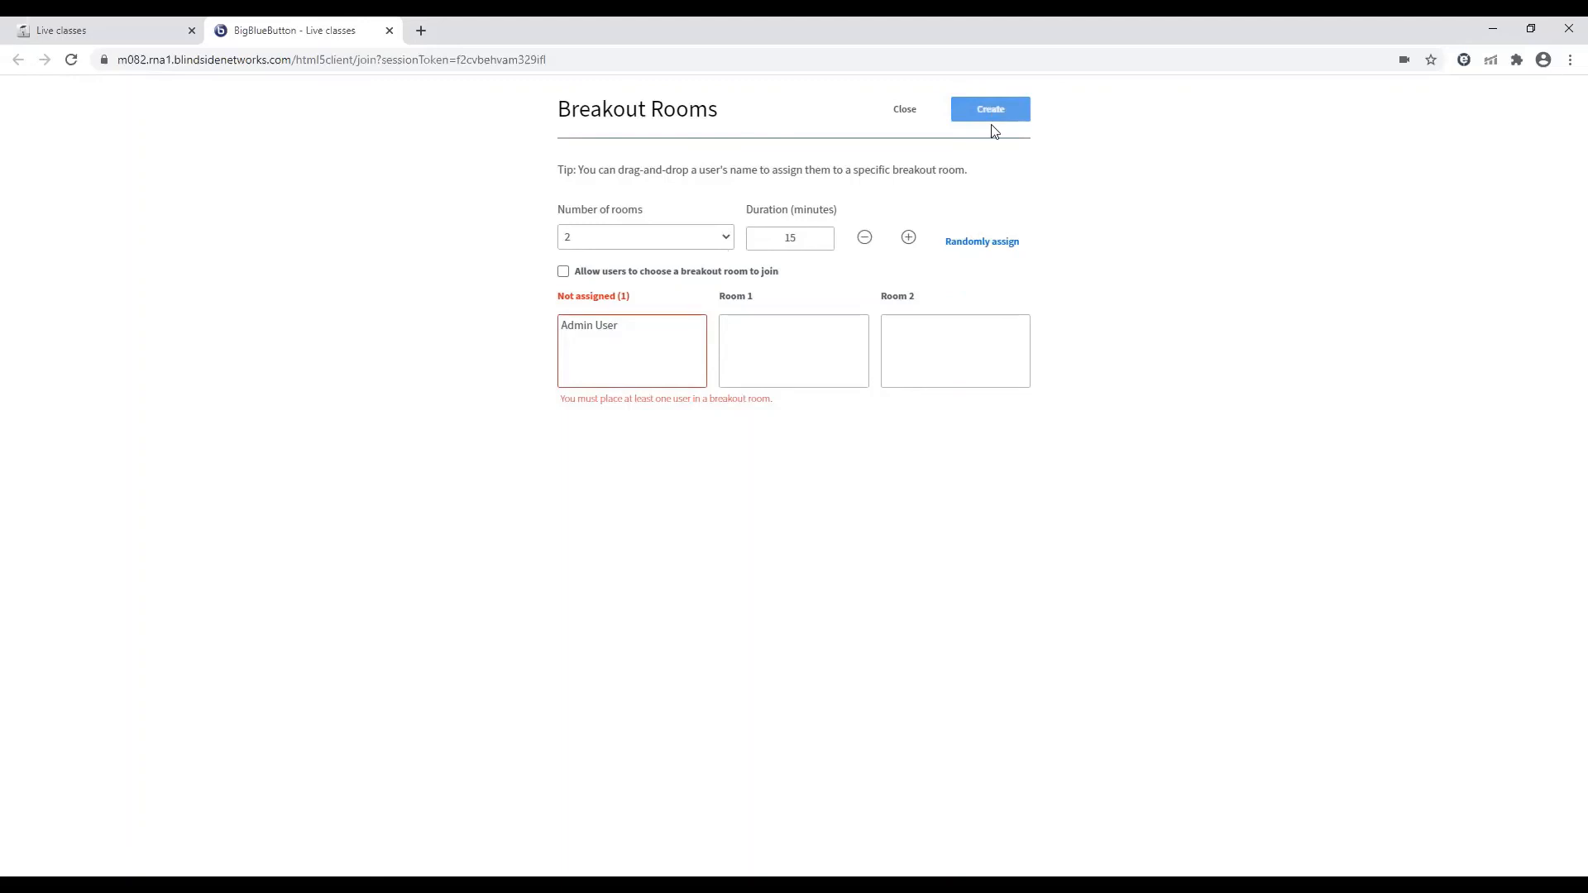
{"action": "left_click", "coordinate": [904, 110]}
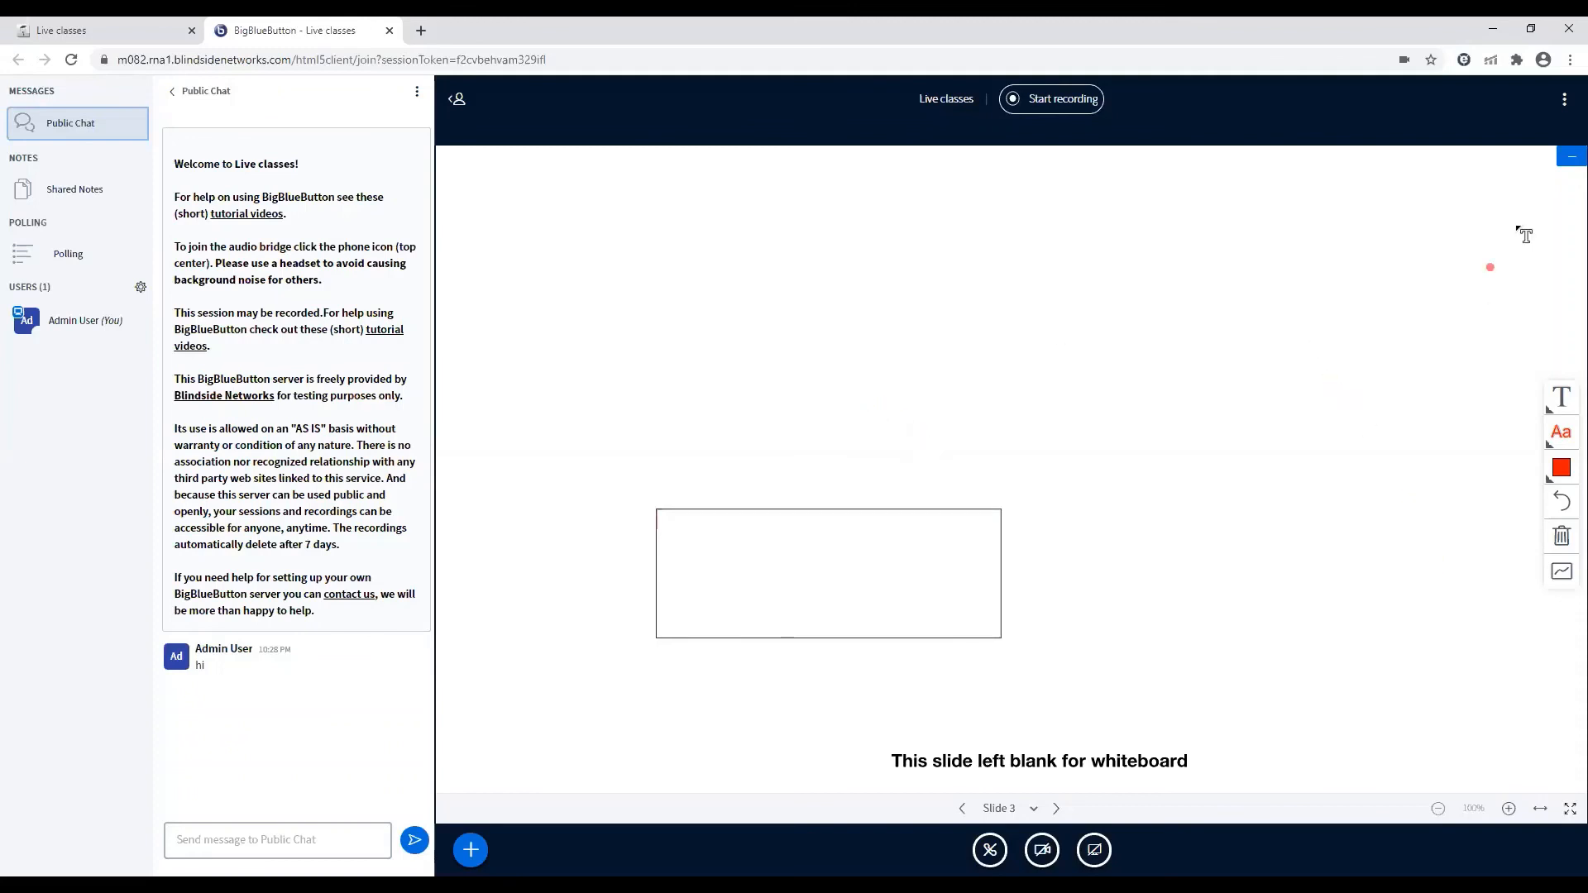
Check the live class's session options, then leave the session by closing its browser tab and return to the AS_Biology (9700) course page
{"action": "left_click", "coordinate": [1563, 101]}
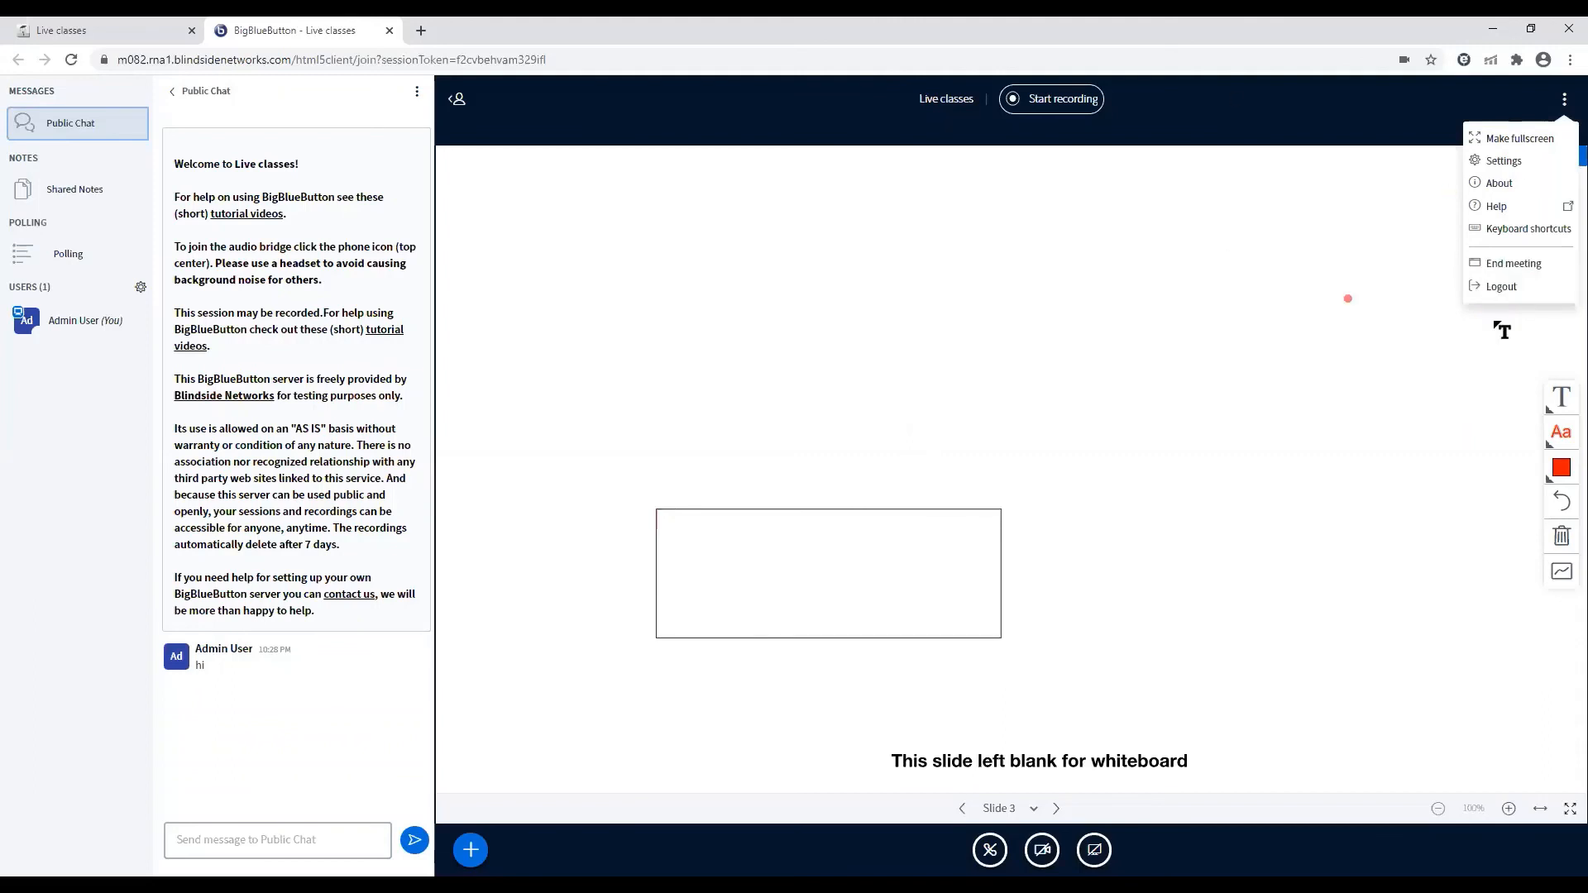
{"action": "left_click", "coordinate": [1229, 358]}
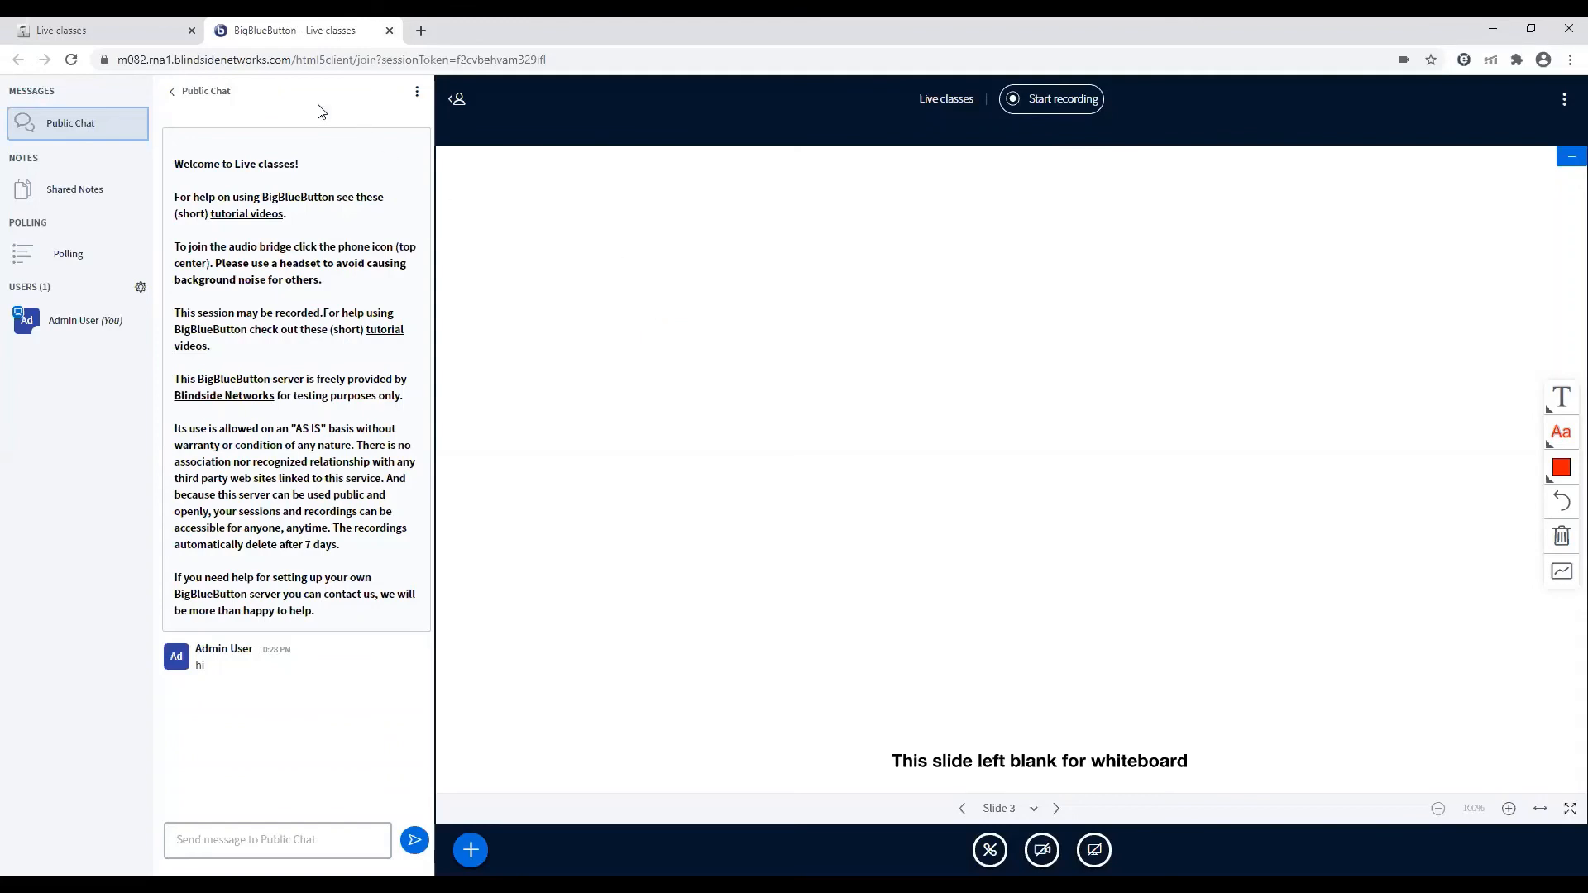
{"action": "key", "text": "ctrl+w"}
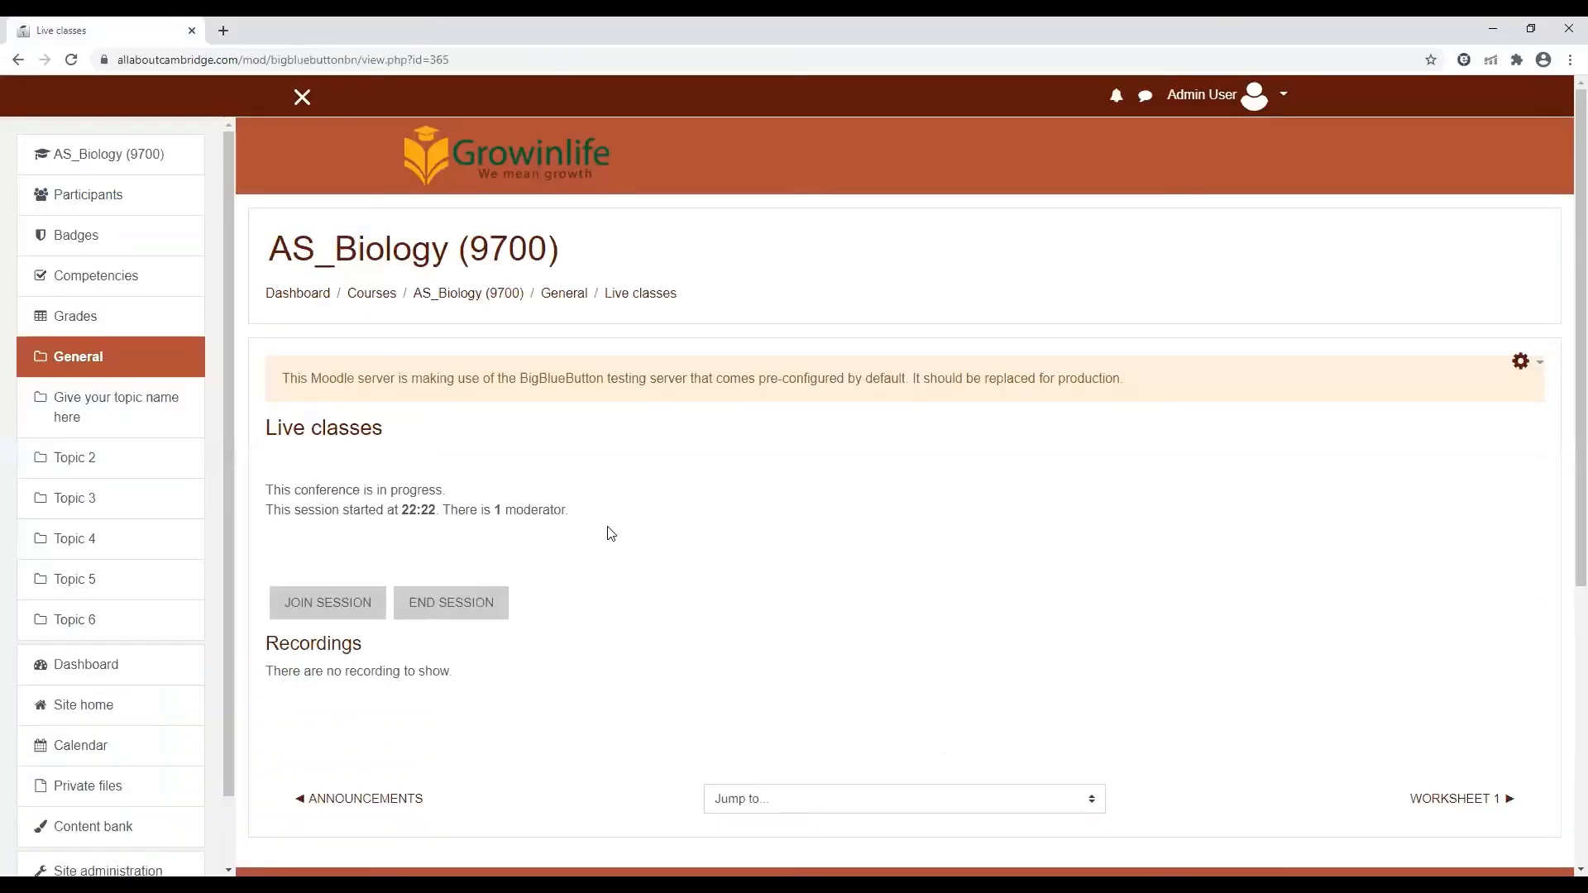
{"action": "left_click", "coordinate": [461, 296]}
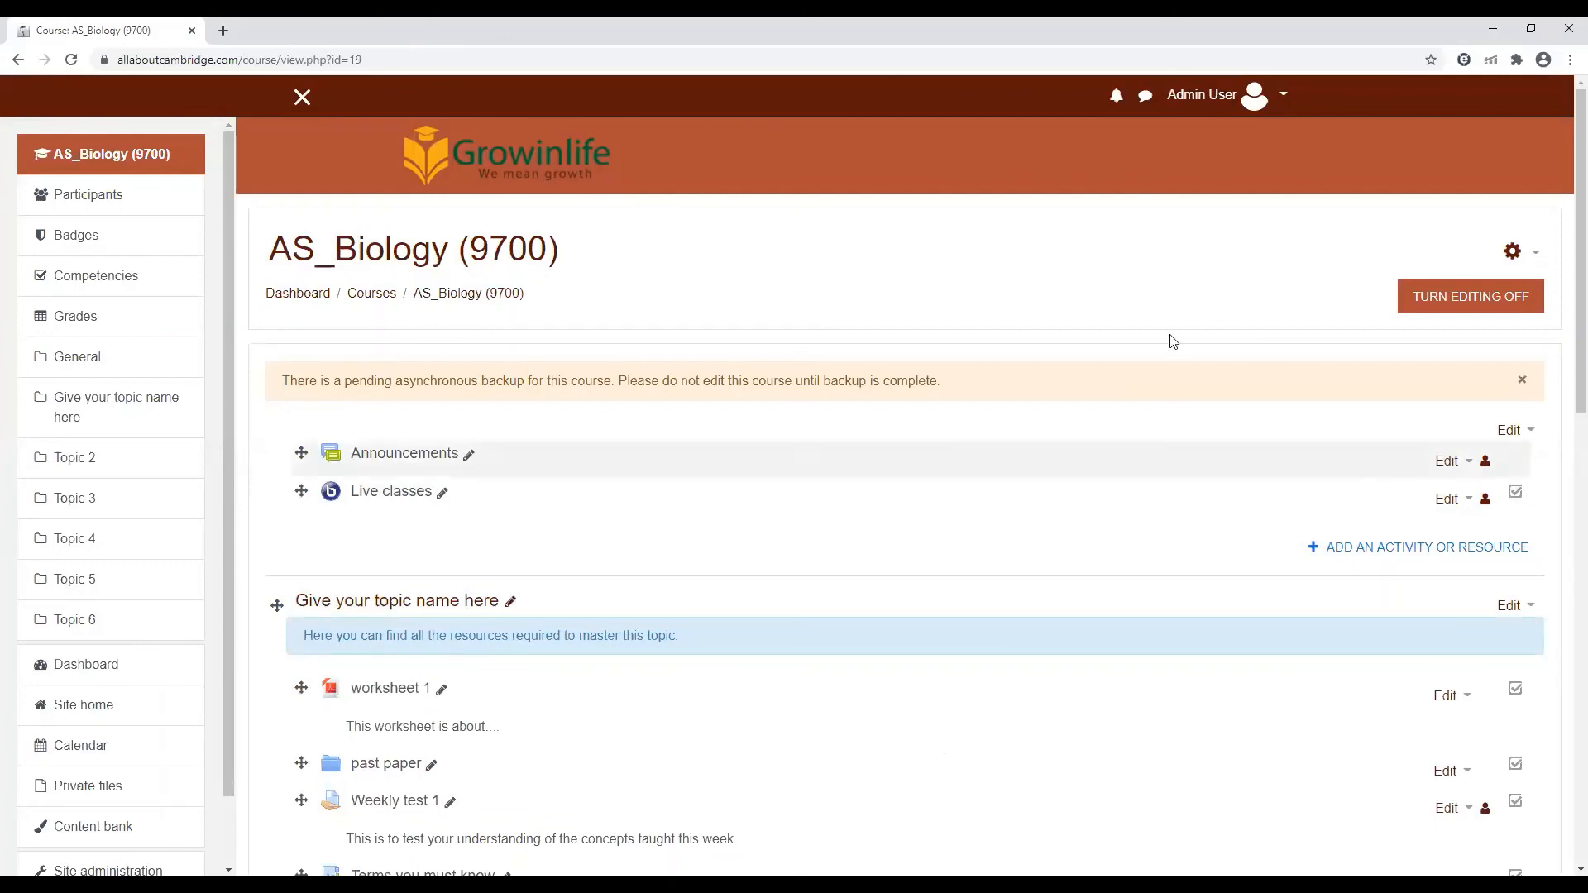
Delete the file "worksheet 1" and the folder "past paper" from the "Give your topic name here" section
{"action": "scroll", "coordinate": [1562, 331], "scroll_direction": "down", "scroll_amount": 7}
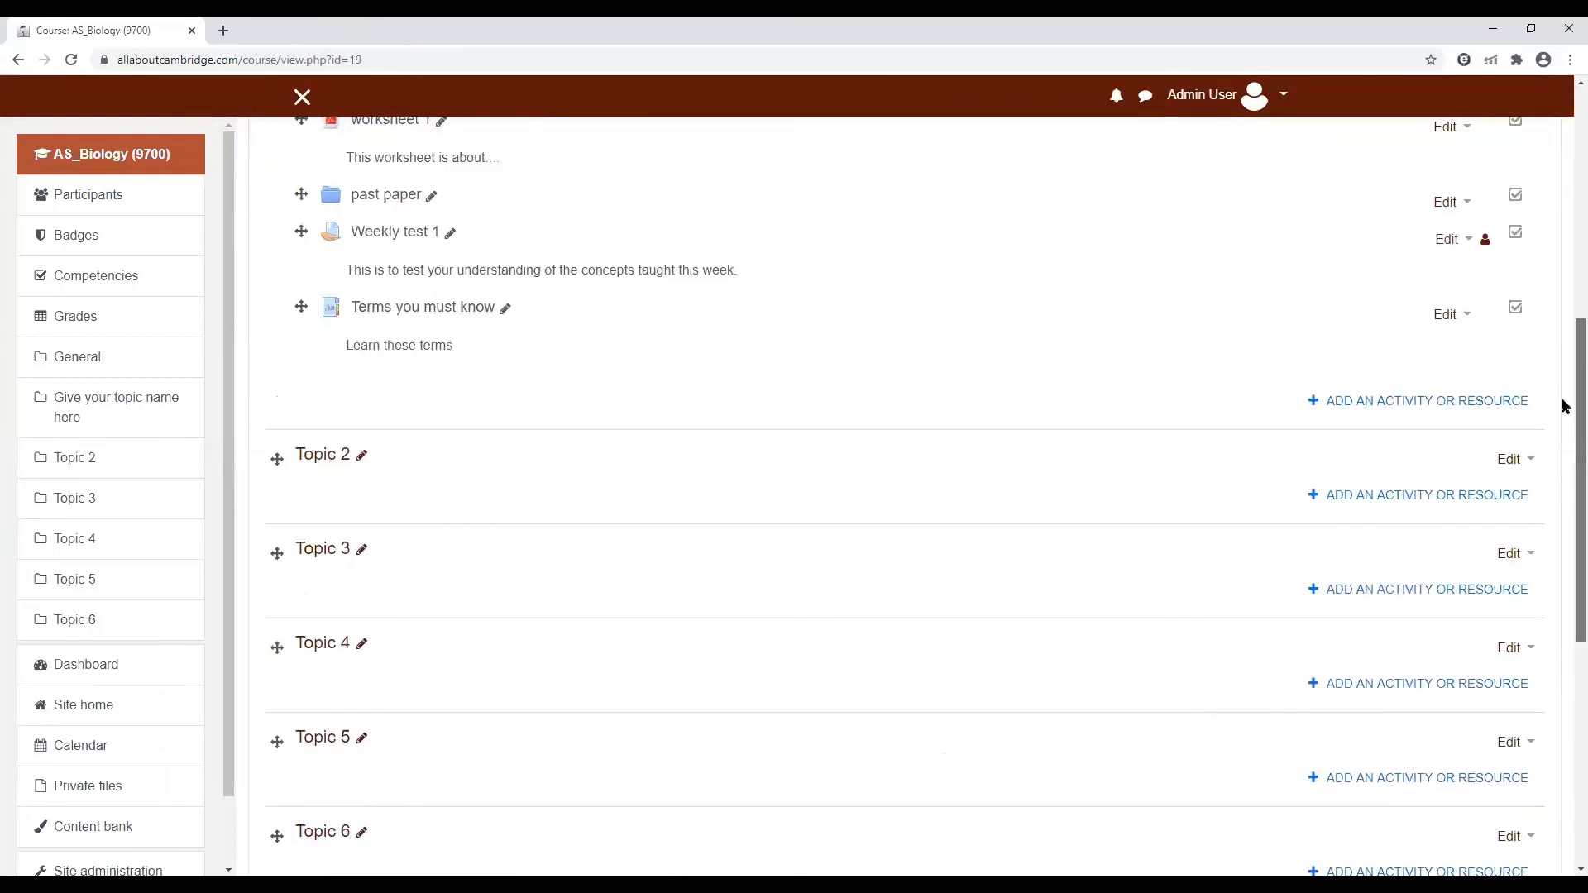
{"action": "scroll", "coordinate": [1562, 463], "scroll_direction": "down", "scroll_amount": 5}
{"action": "scroll", "coordinate": [1549, 322], "scroll_direction": "up", "scroll_amount": 12}
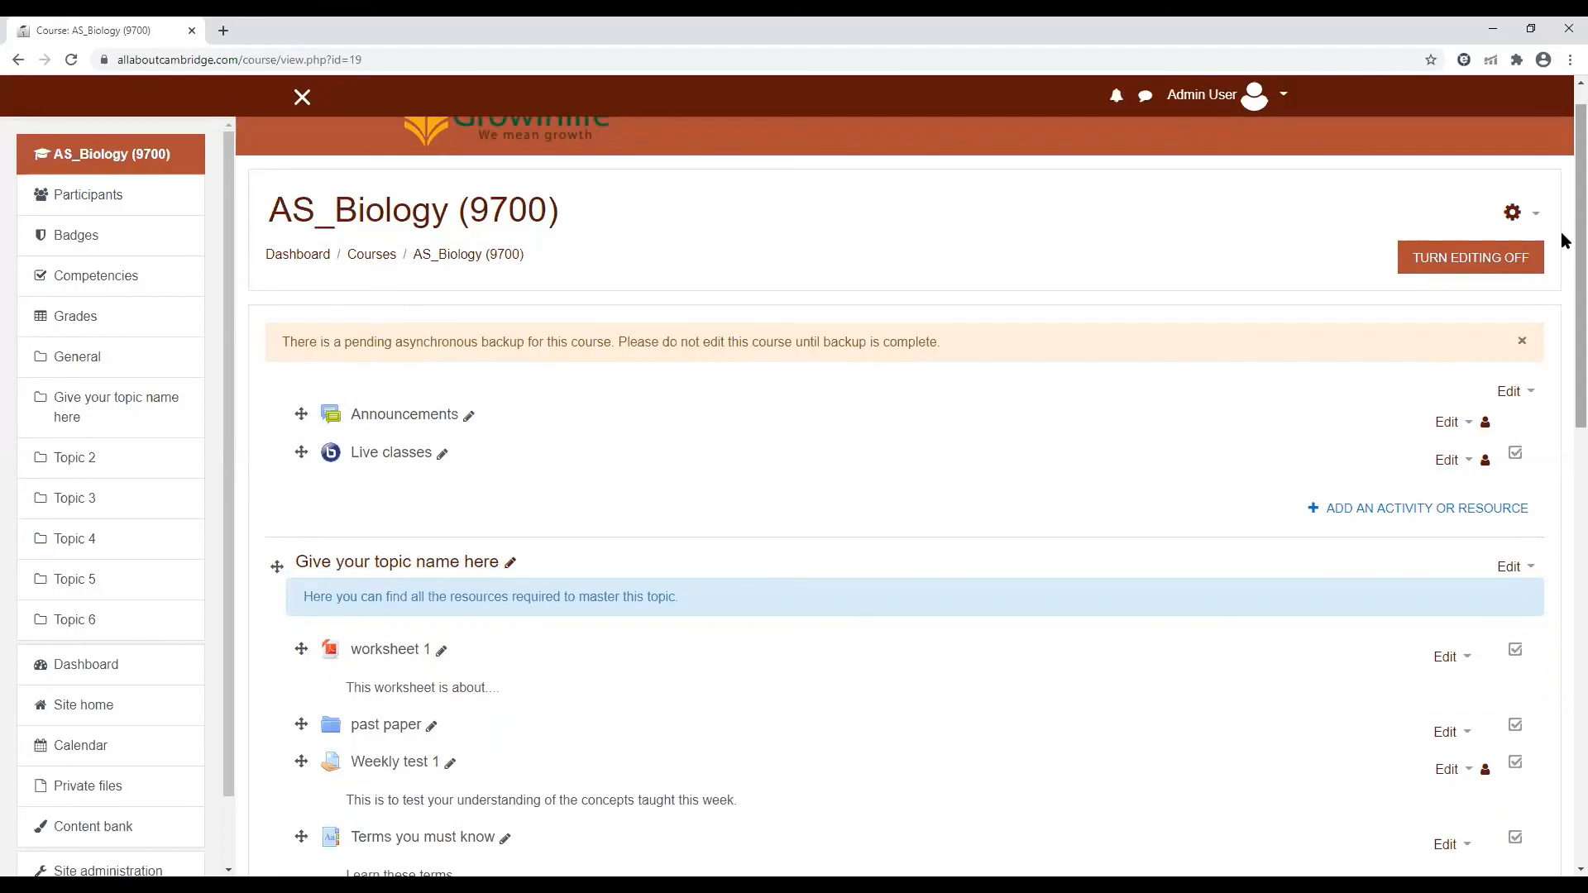
{"action": "scroll", "coordinate": [1564, 240], "scroll_direction": "down", "scroll_amount": 2}
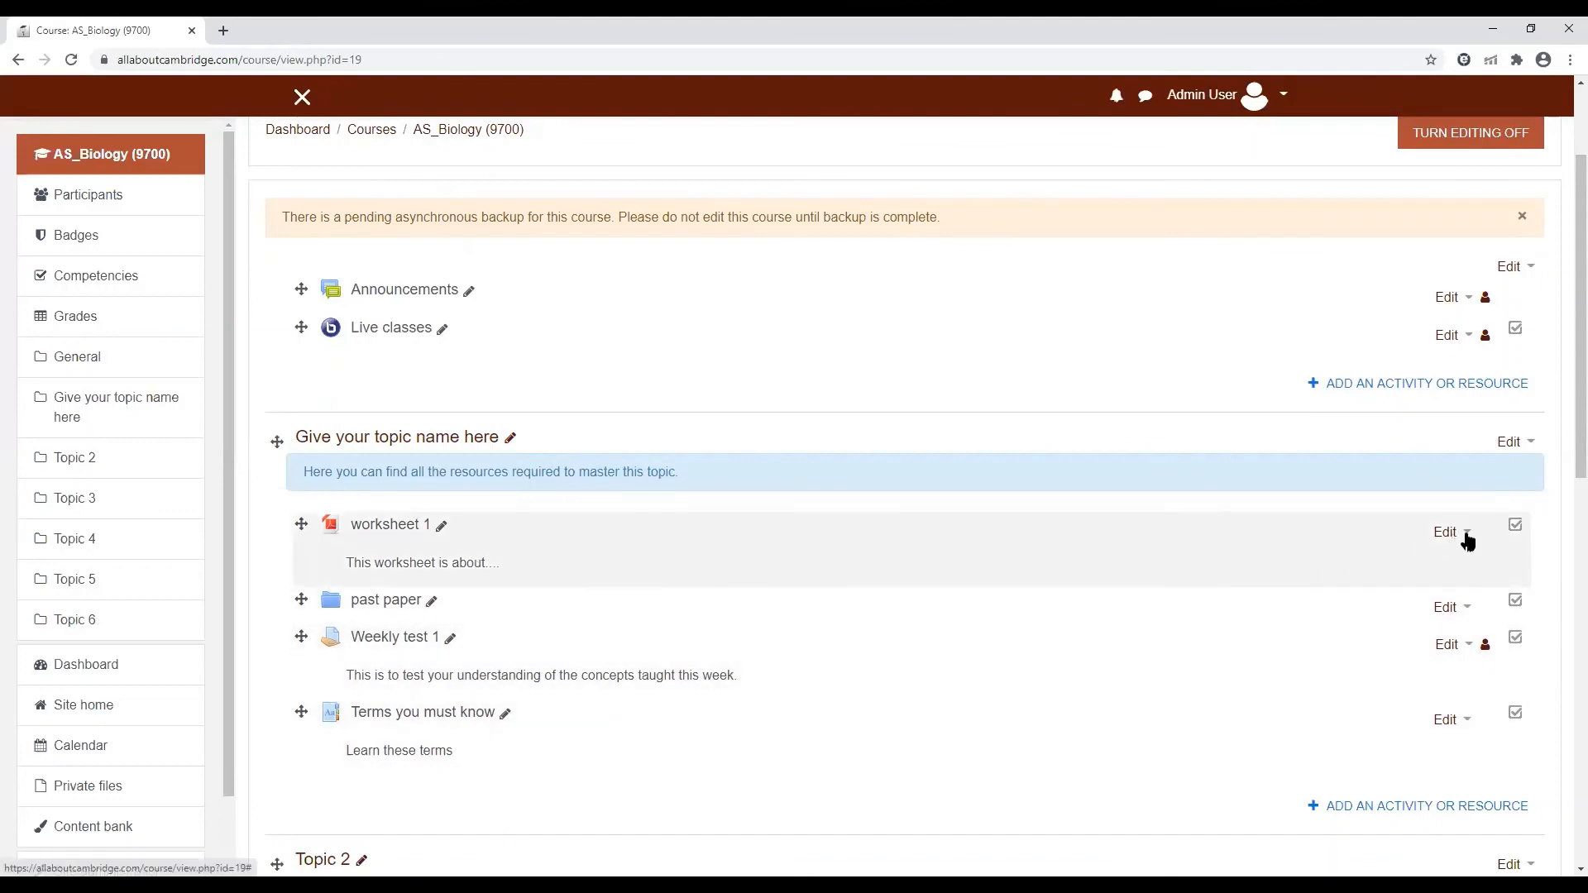
{"action": "left_click", "coordinate": [1461, 539]}
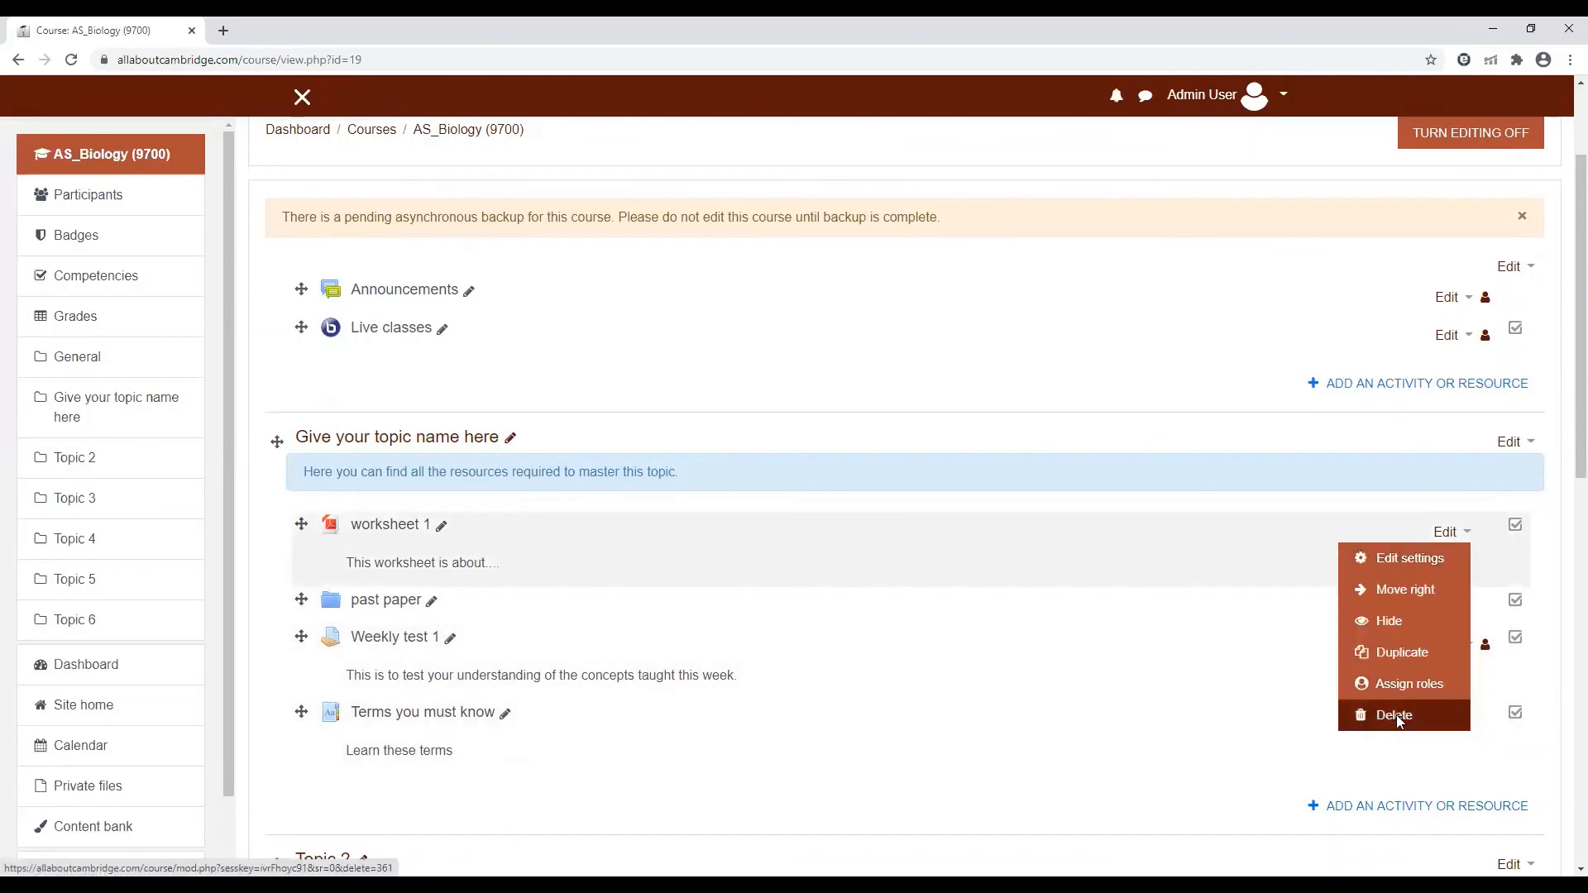
{"action": "left_click", "coordinate": [1394, 716]}
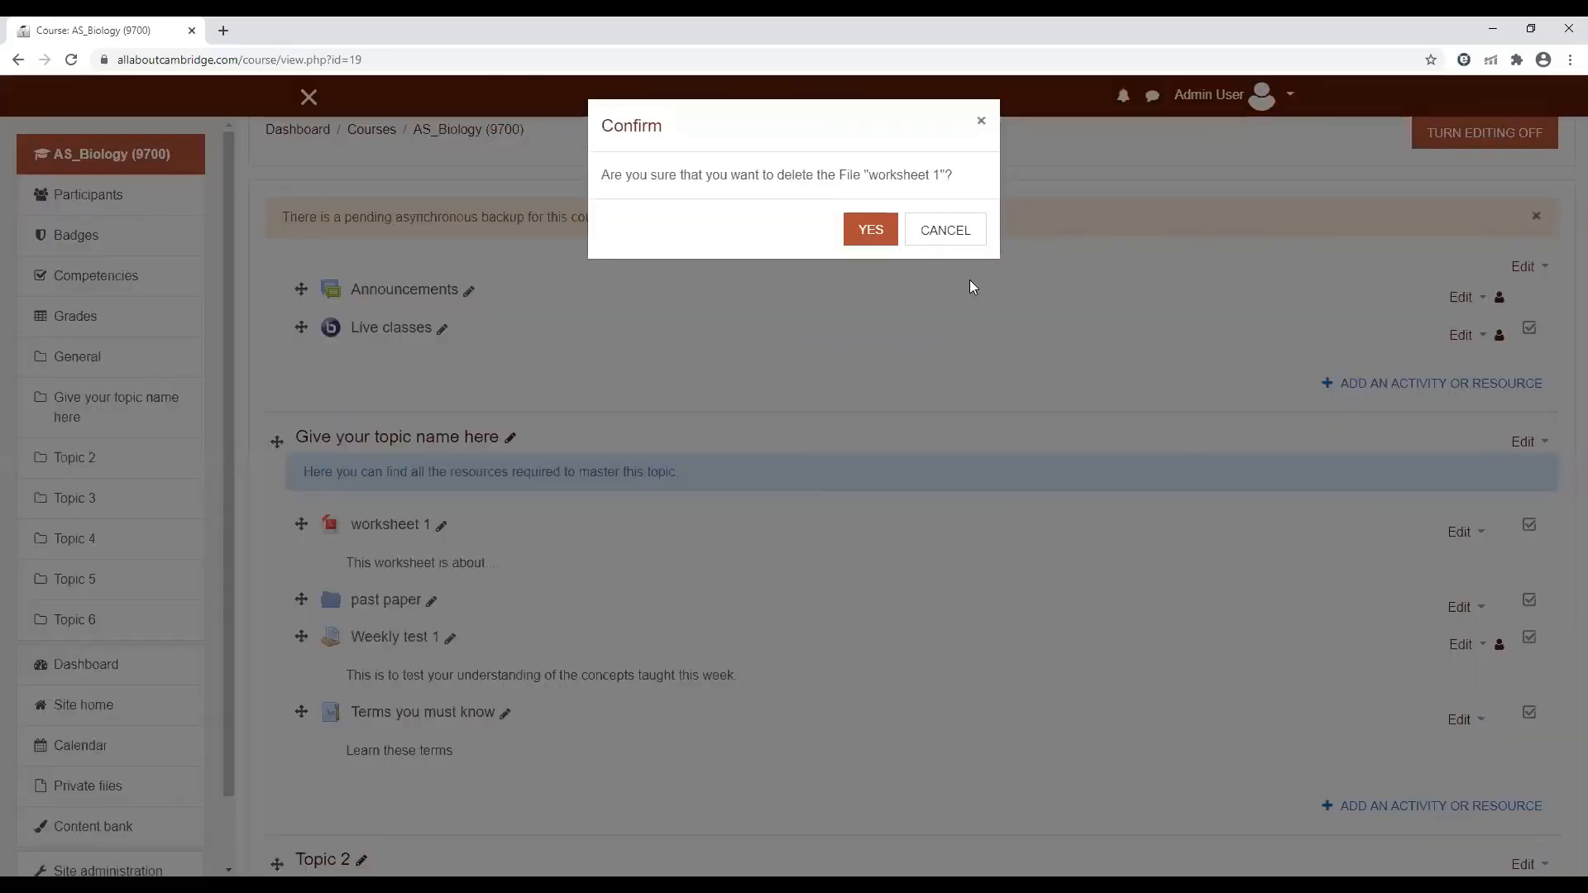
{"action": "left_click", "coordinate": [870, 229]}
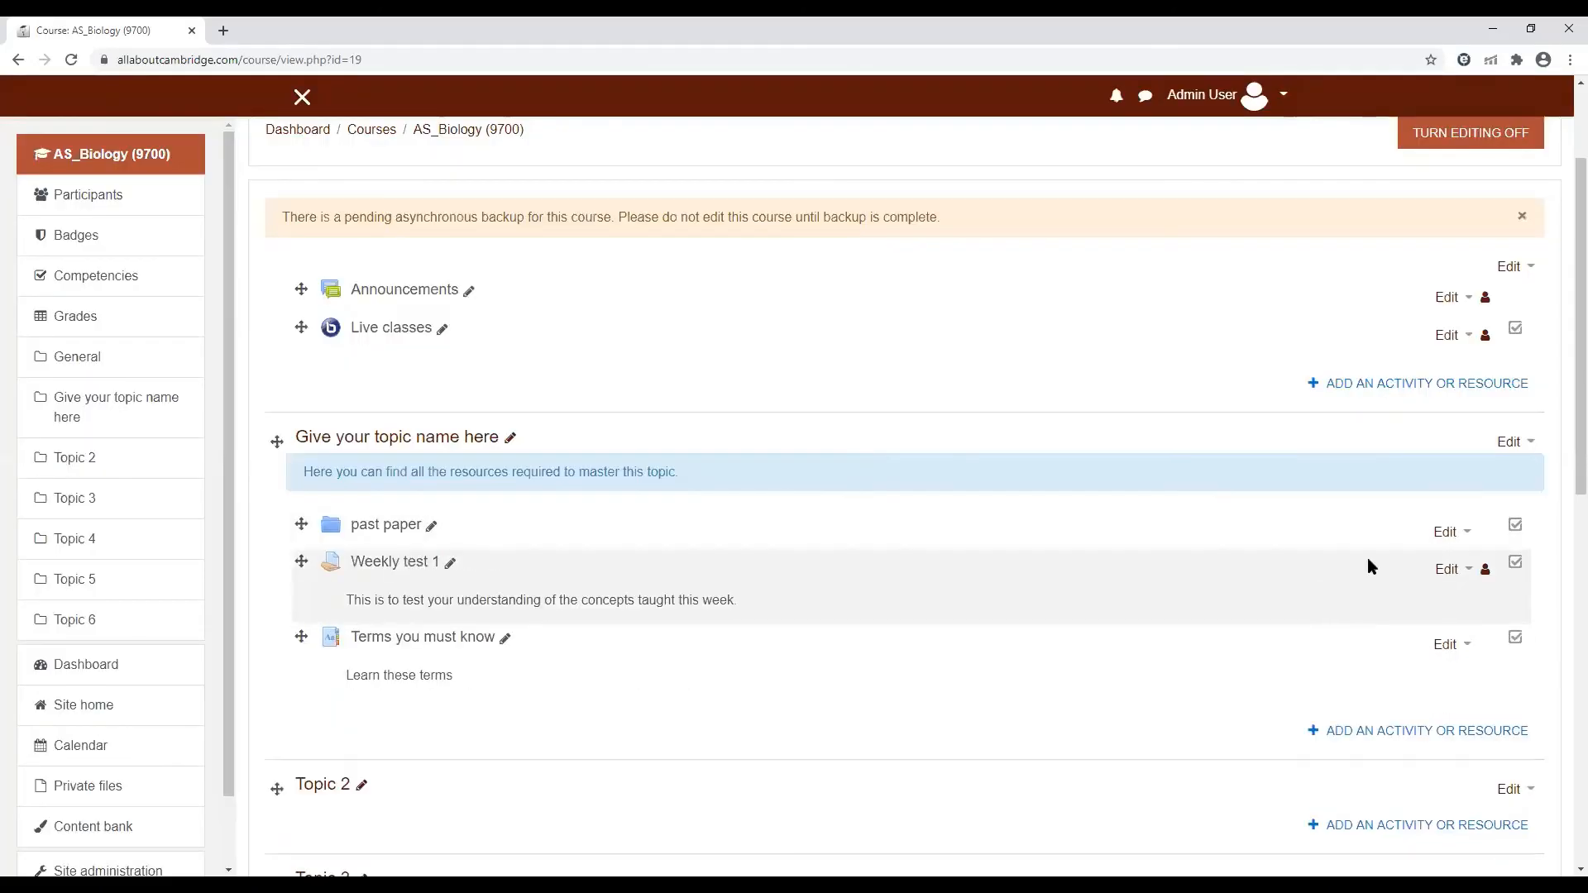
{"action": "left_click", "coordinate": [1464, 536]}
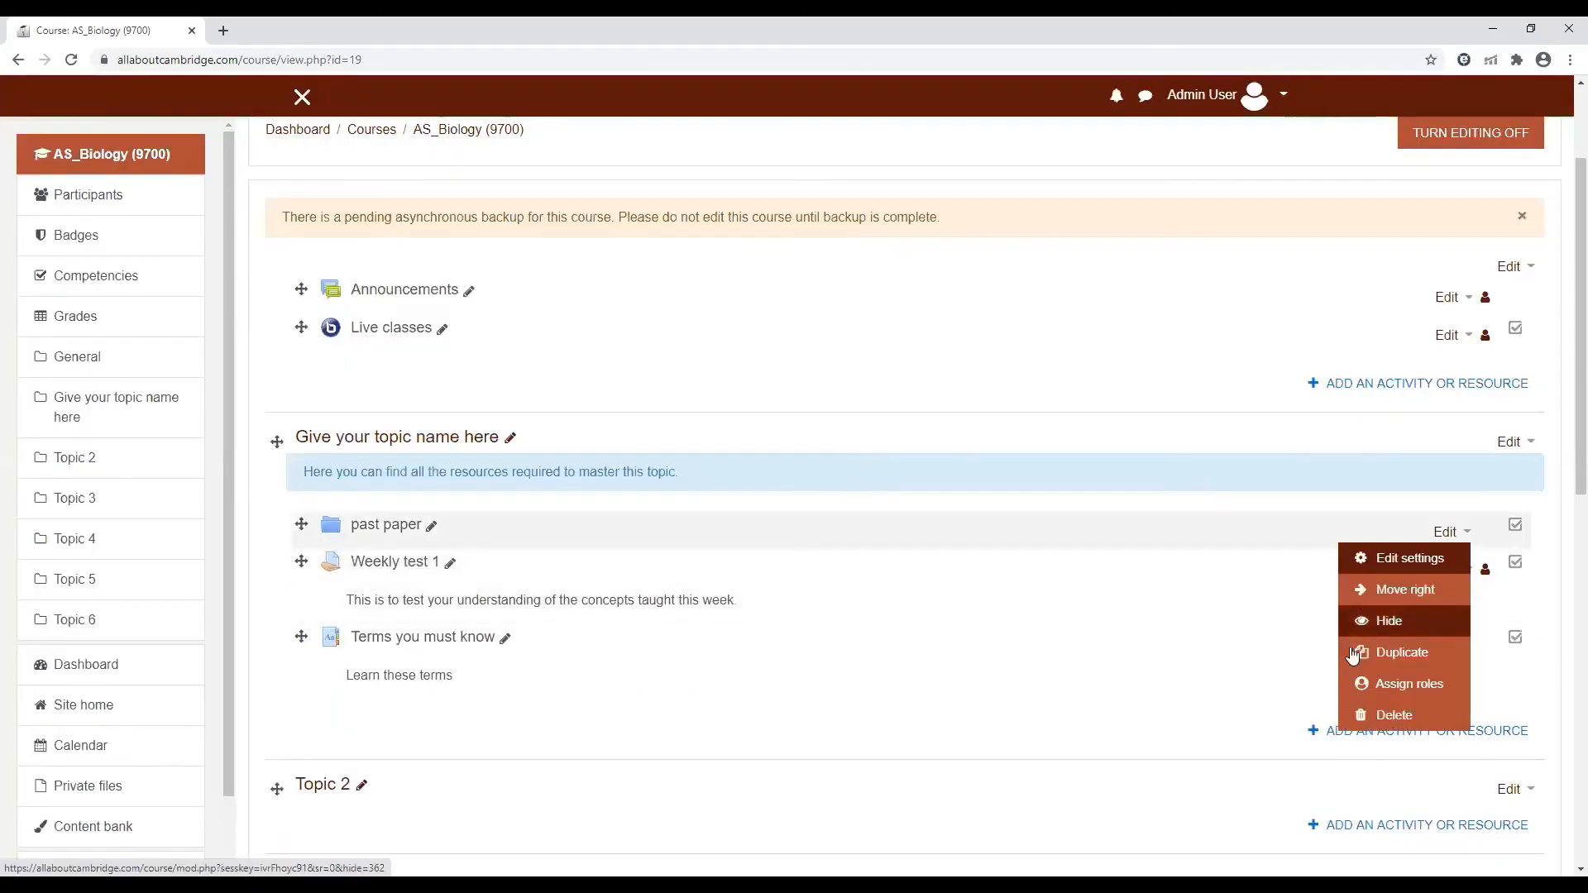
{"action": "left_click", "coordinate": [1398, 716]}
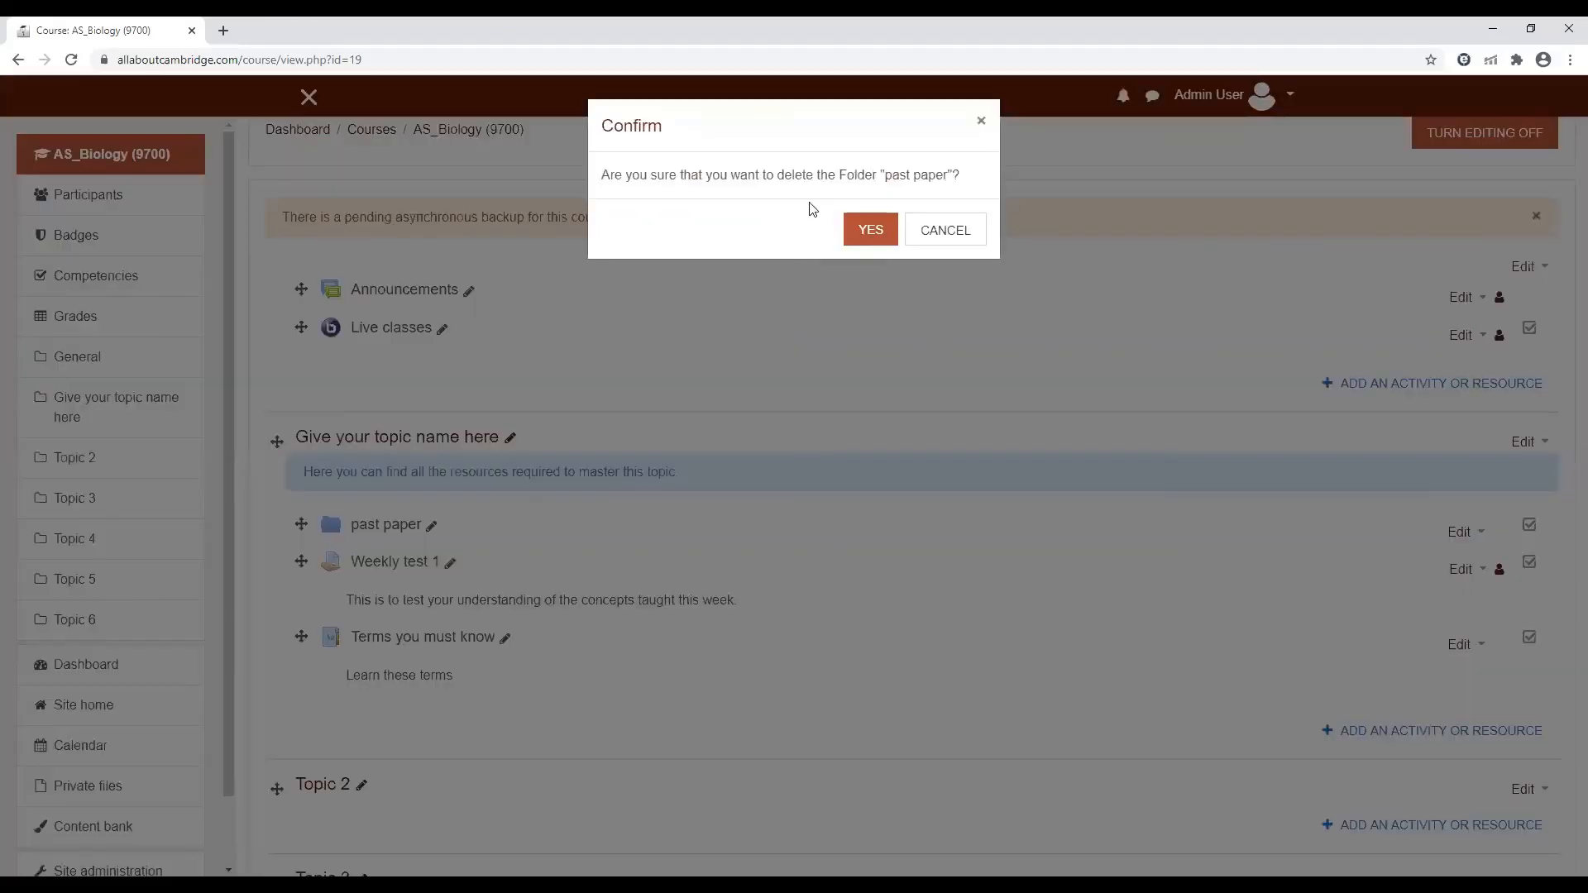
{"action": "left_click", "coordinate": [870, 231]}
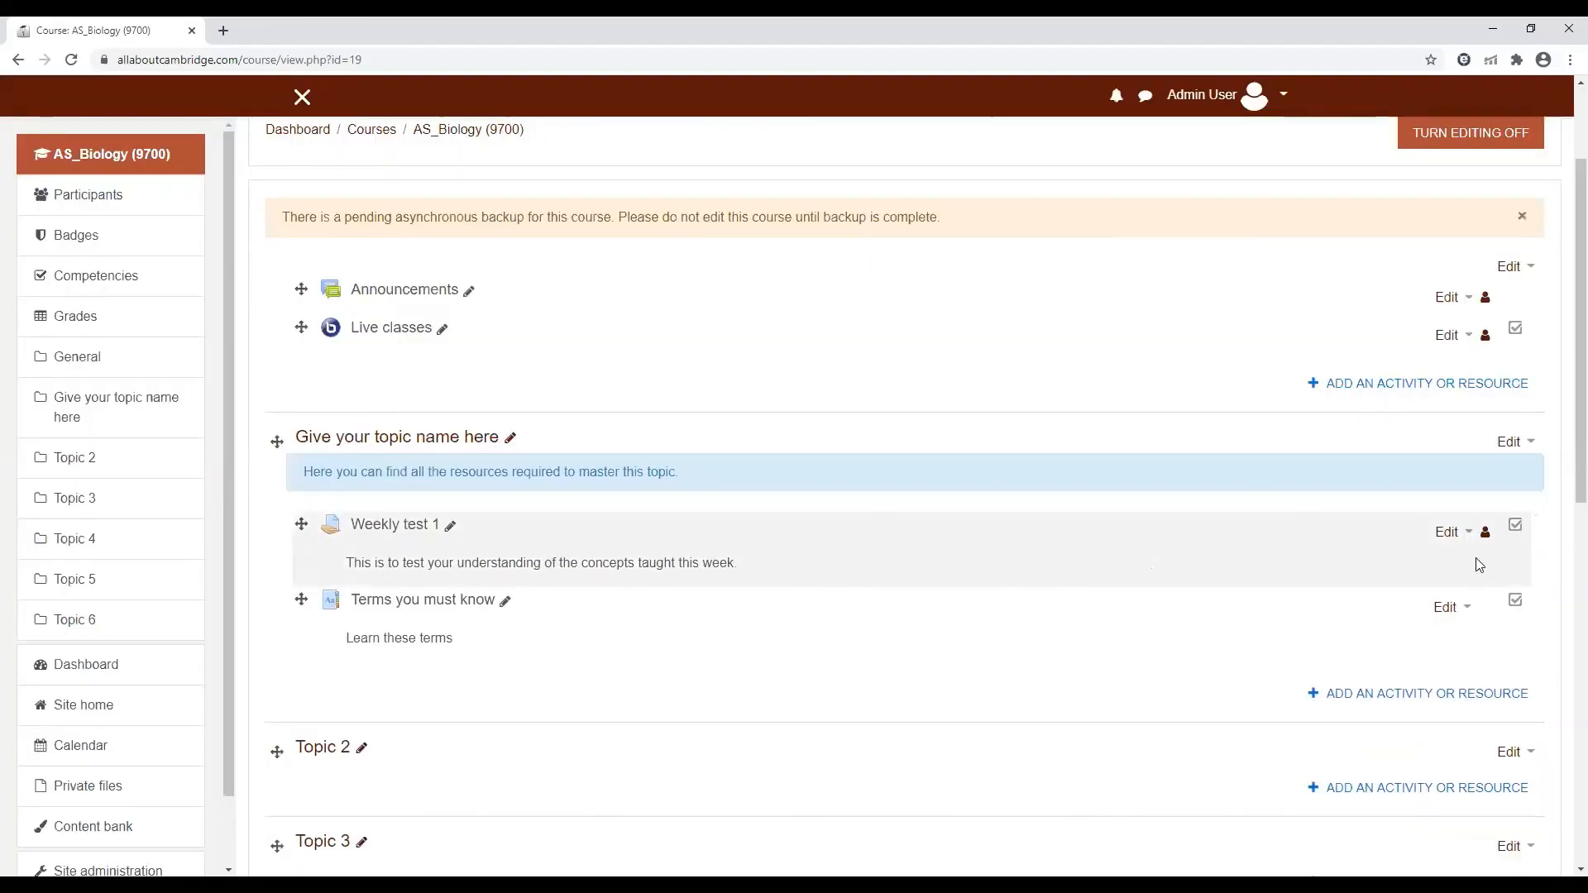
Delete the assignment "Weekly test 1" and the glossary "Terms you must know" from the "Give your topic name here" section
{"action": "left_click", "coordinate": [1468, 536]}
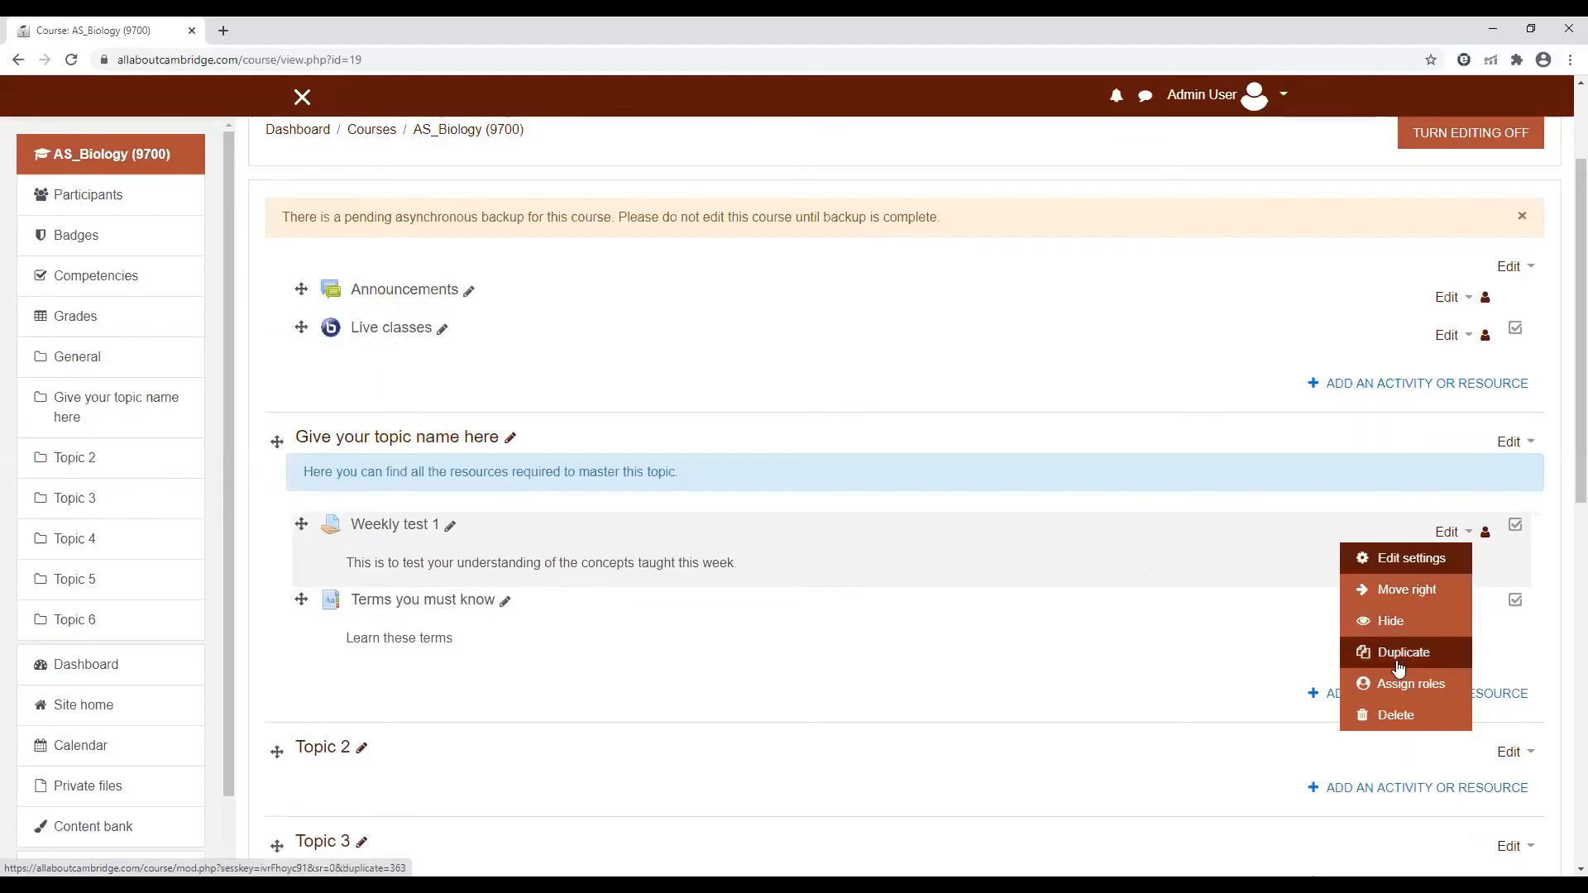
{"action": "left_click", "coordinate": [1377, 718]}
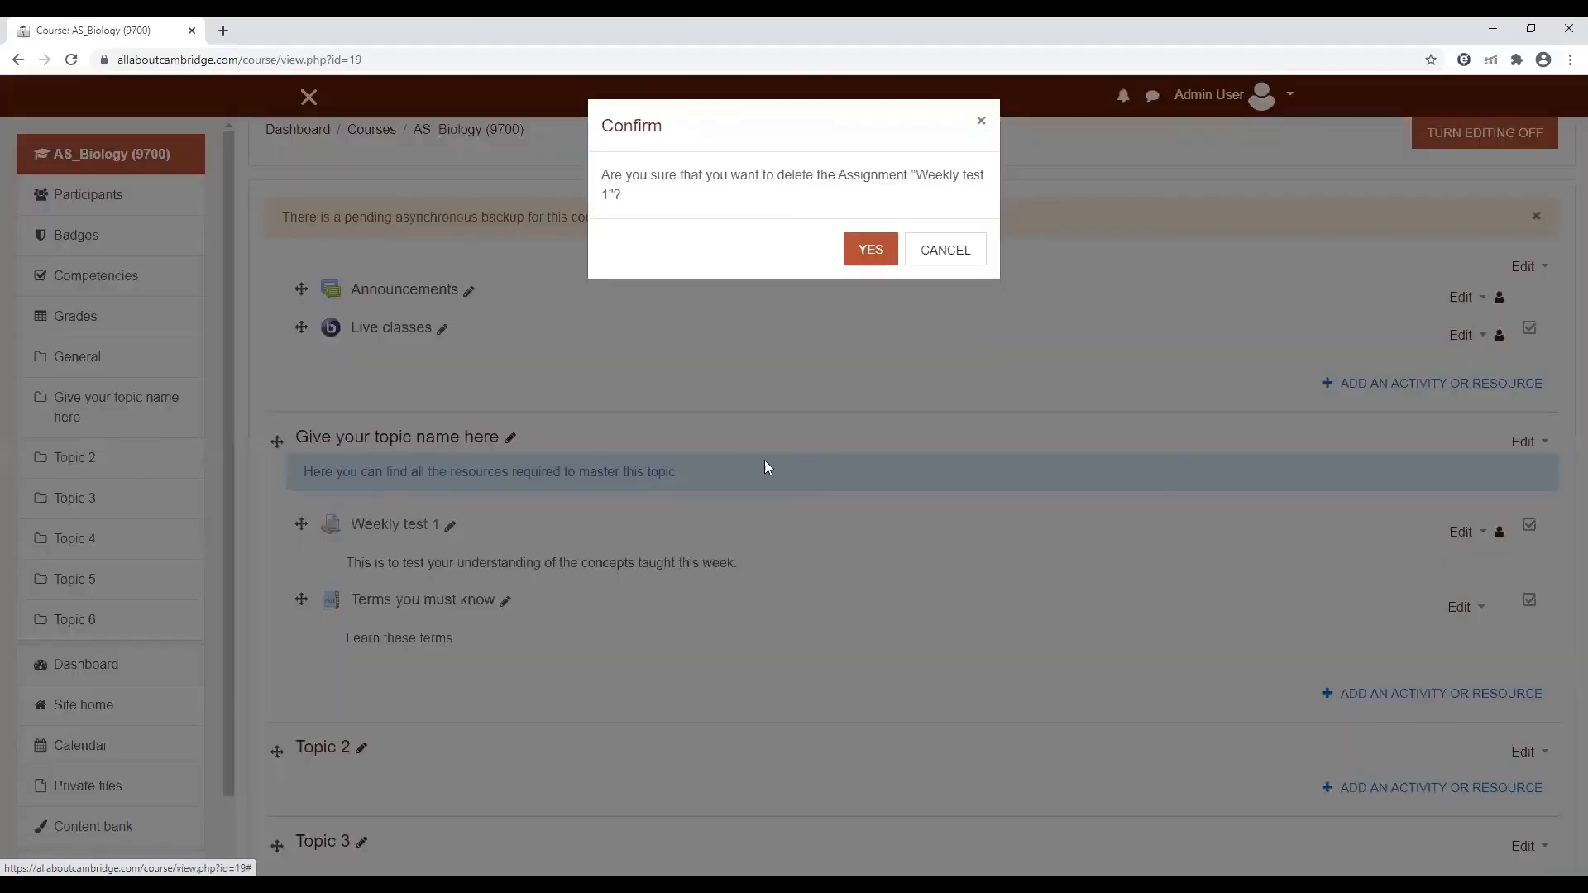
{"action": "left_click", "coordinate": [886, 257]}
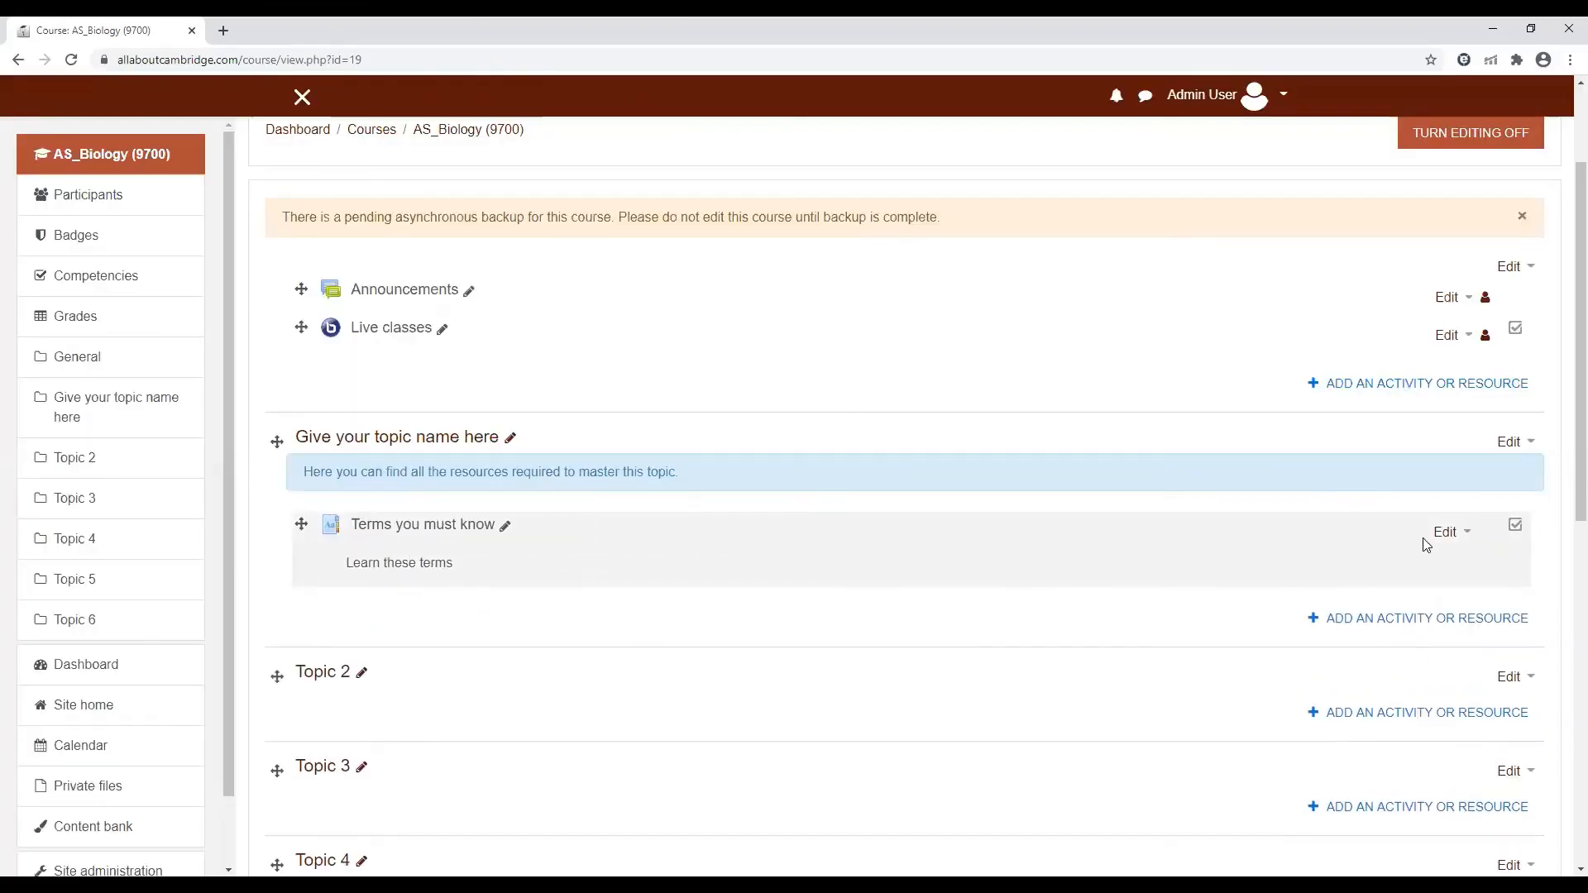
{"action": "left_click", "coordinate": [1472, 539]}
{"action": "left_click", "coordinate": [1397, 716]}
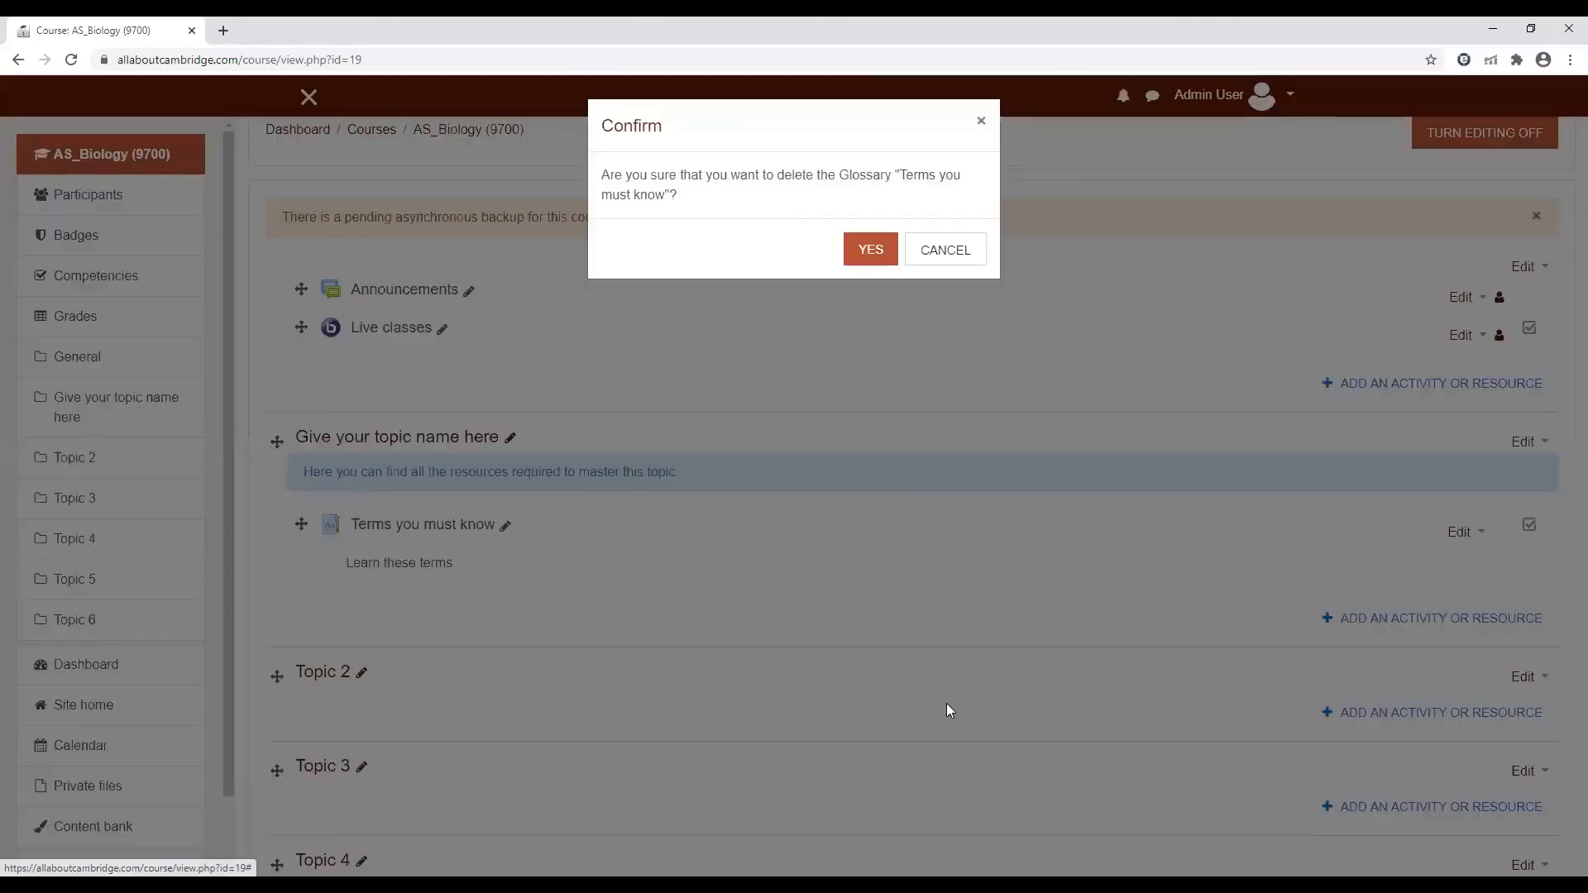
{"action": "left_click", "coordinate": [865, 248]}
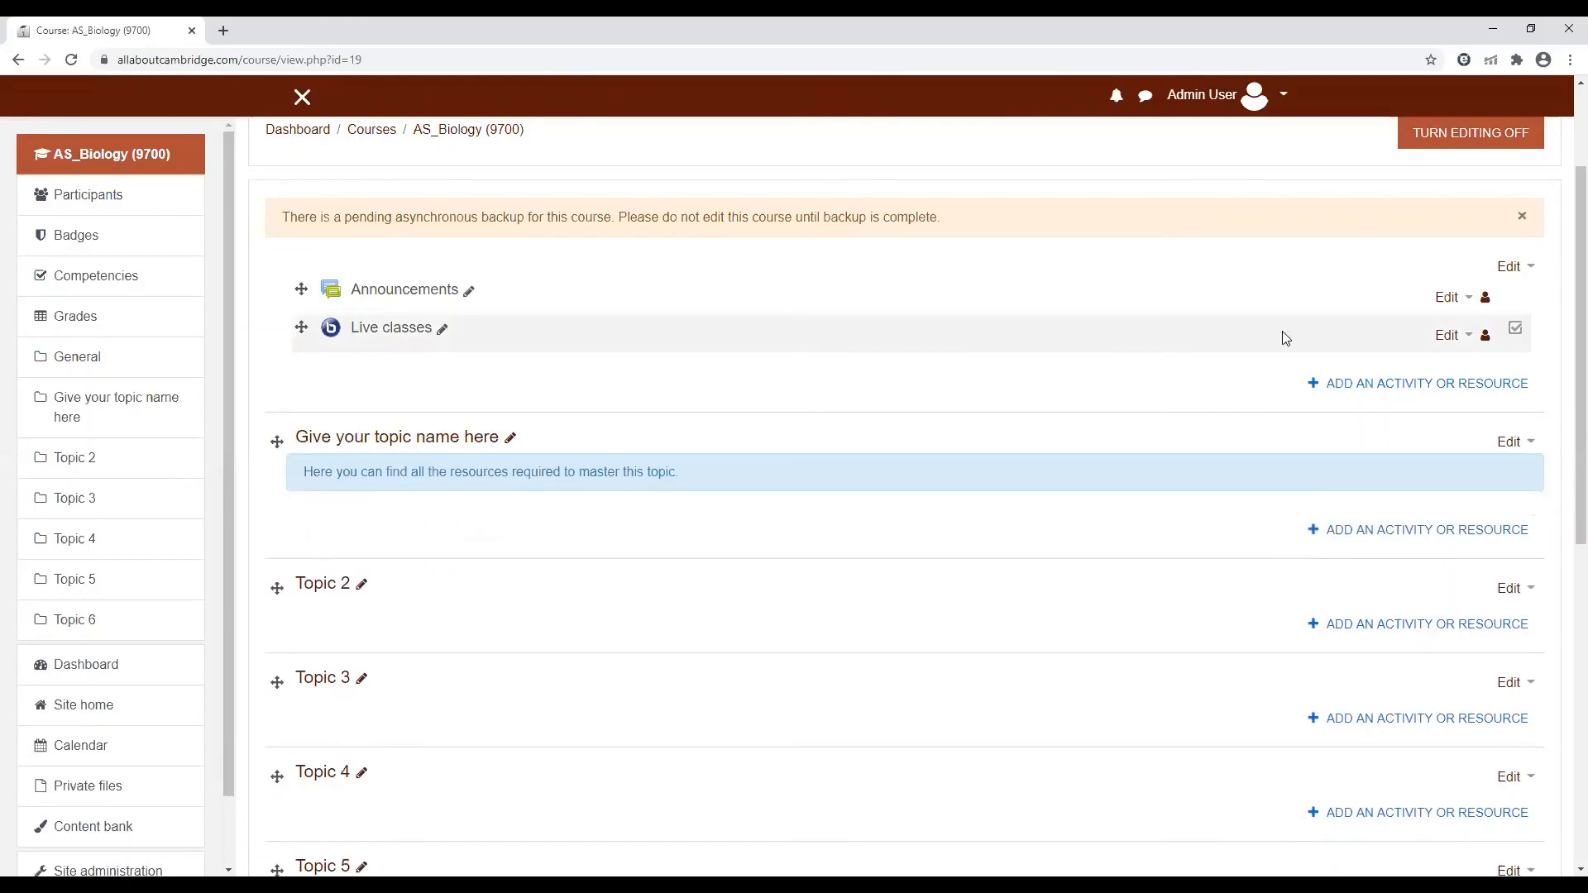
Delete the BigBlueButton activity "Live classes" from the course's General section
{"action": "left_click", "coordinate": [1468, 337]}
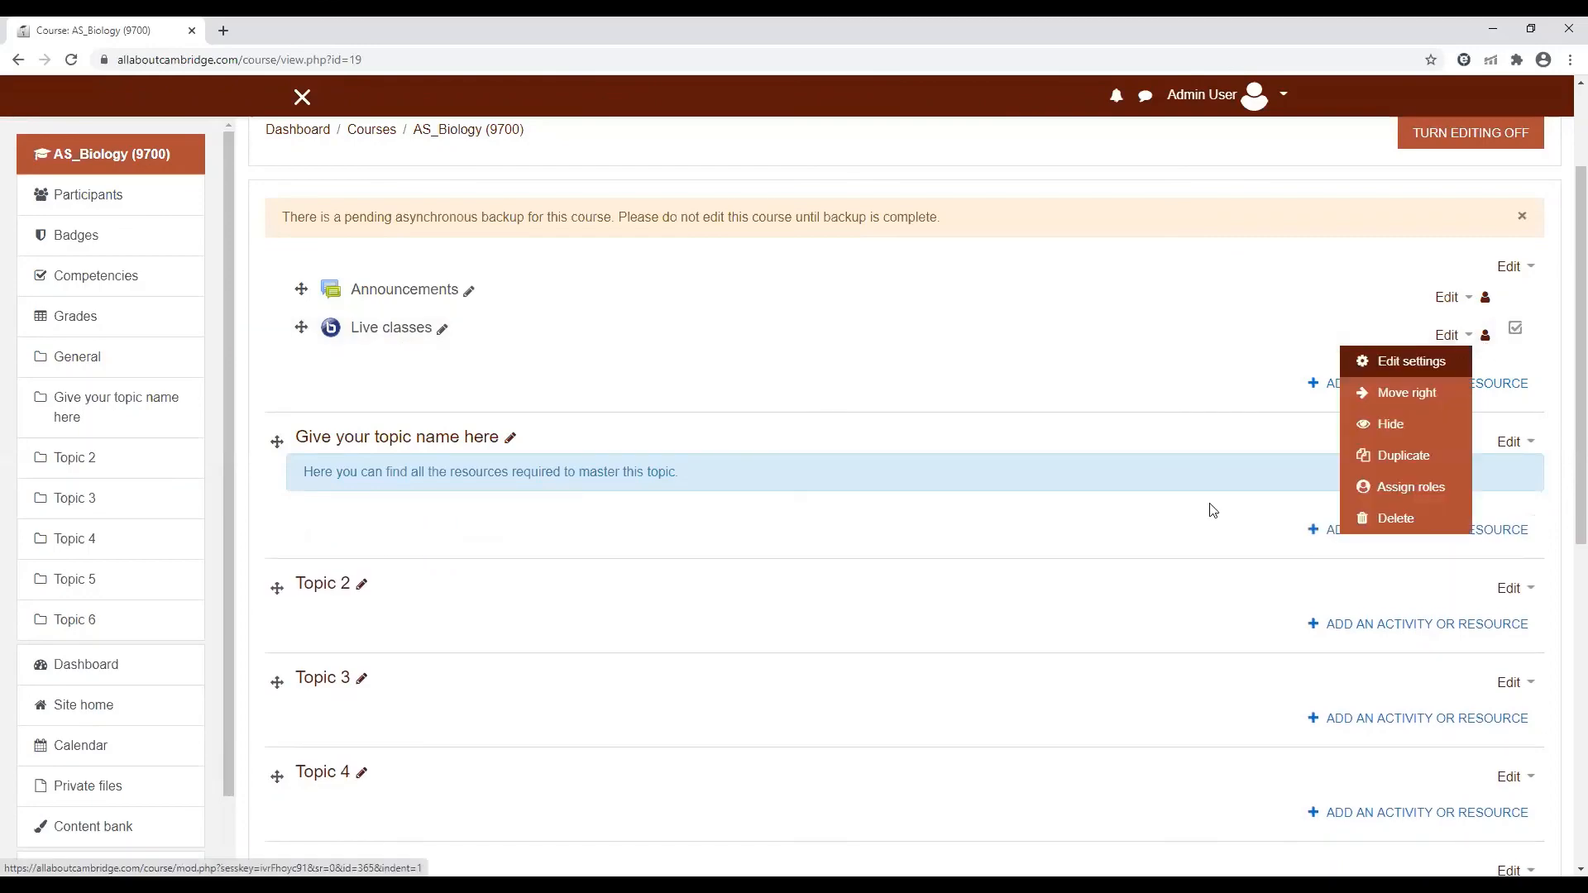
{"action": "left_click", "coordinate": [1387, 521]}
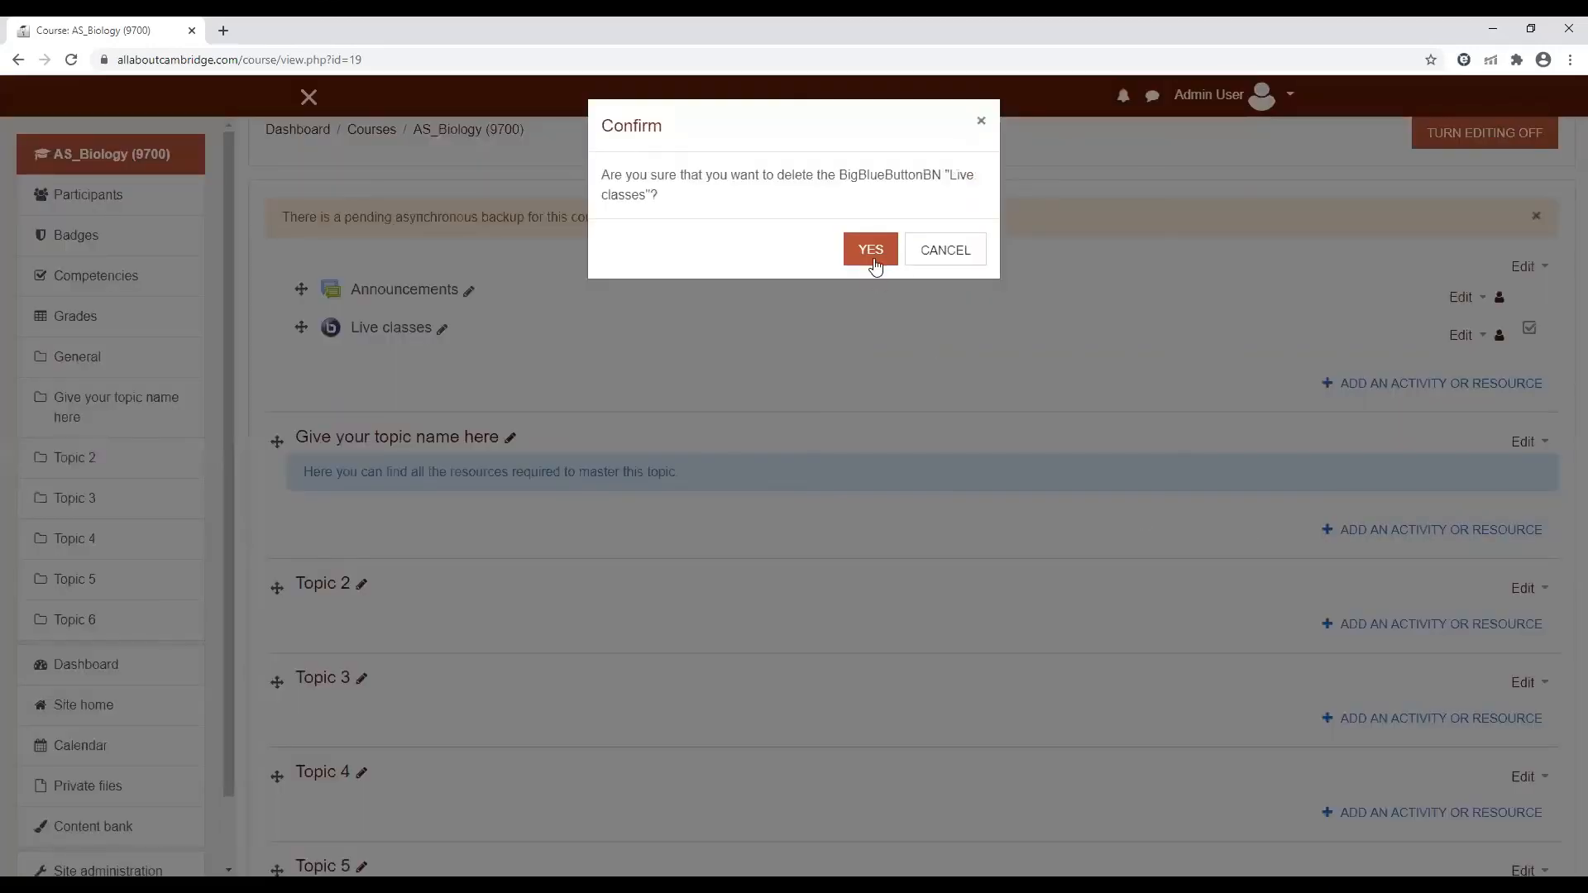
{"action": "left_click", "coordinate": [874, 261]}
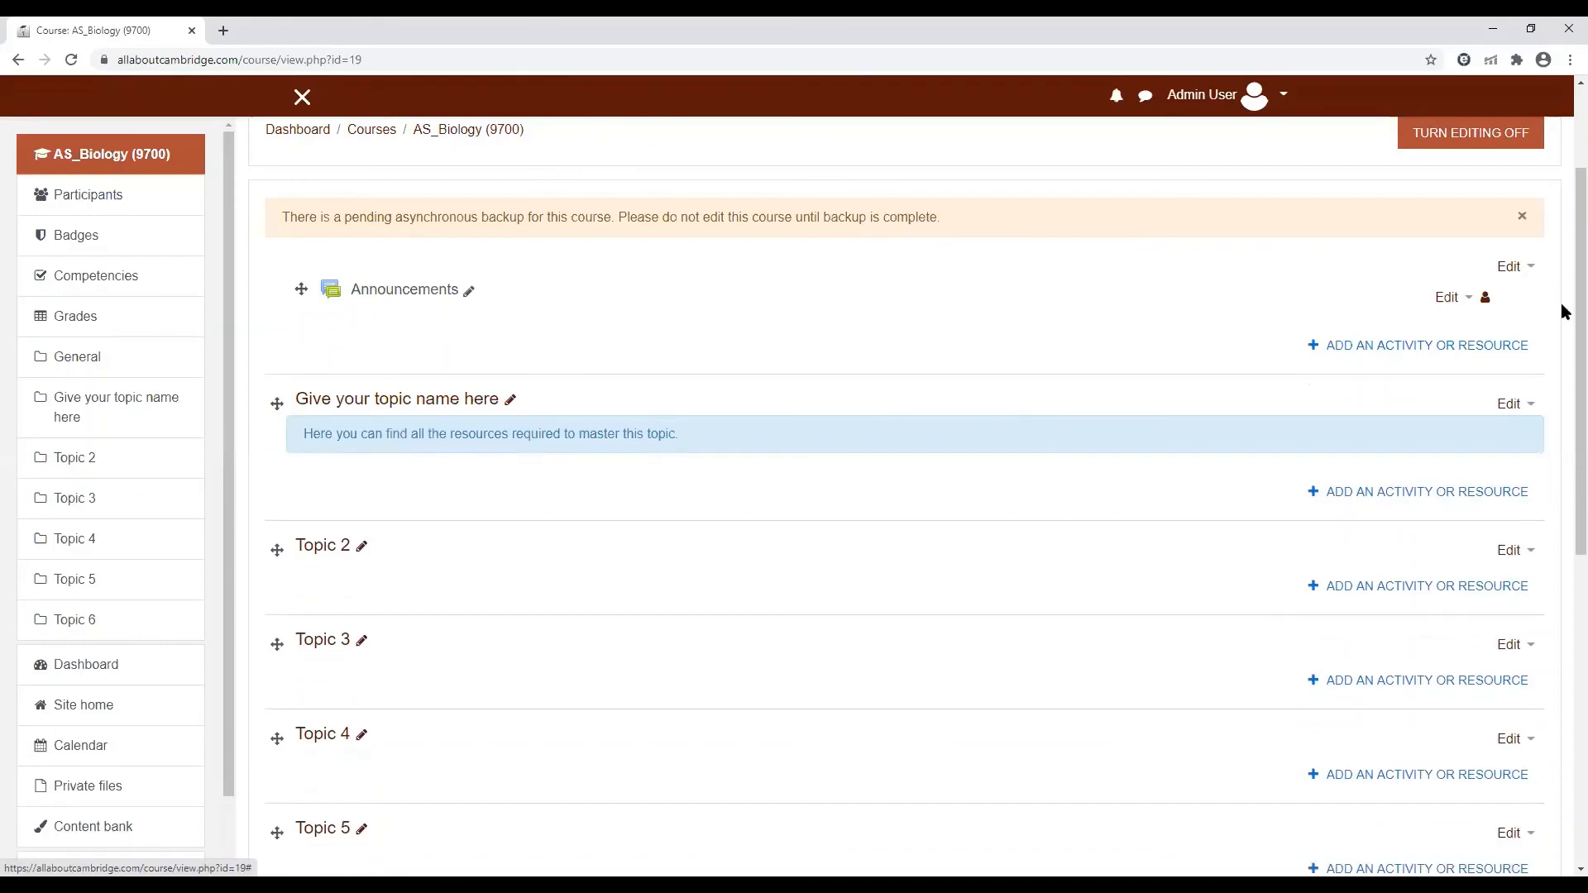
{"action": "left_click_drag", "start_coordinate": [1565, 308], "coordinate": [1568, 217]}
{"action": "left_click", "coordinate": [1142, 346]}
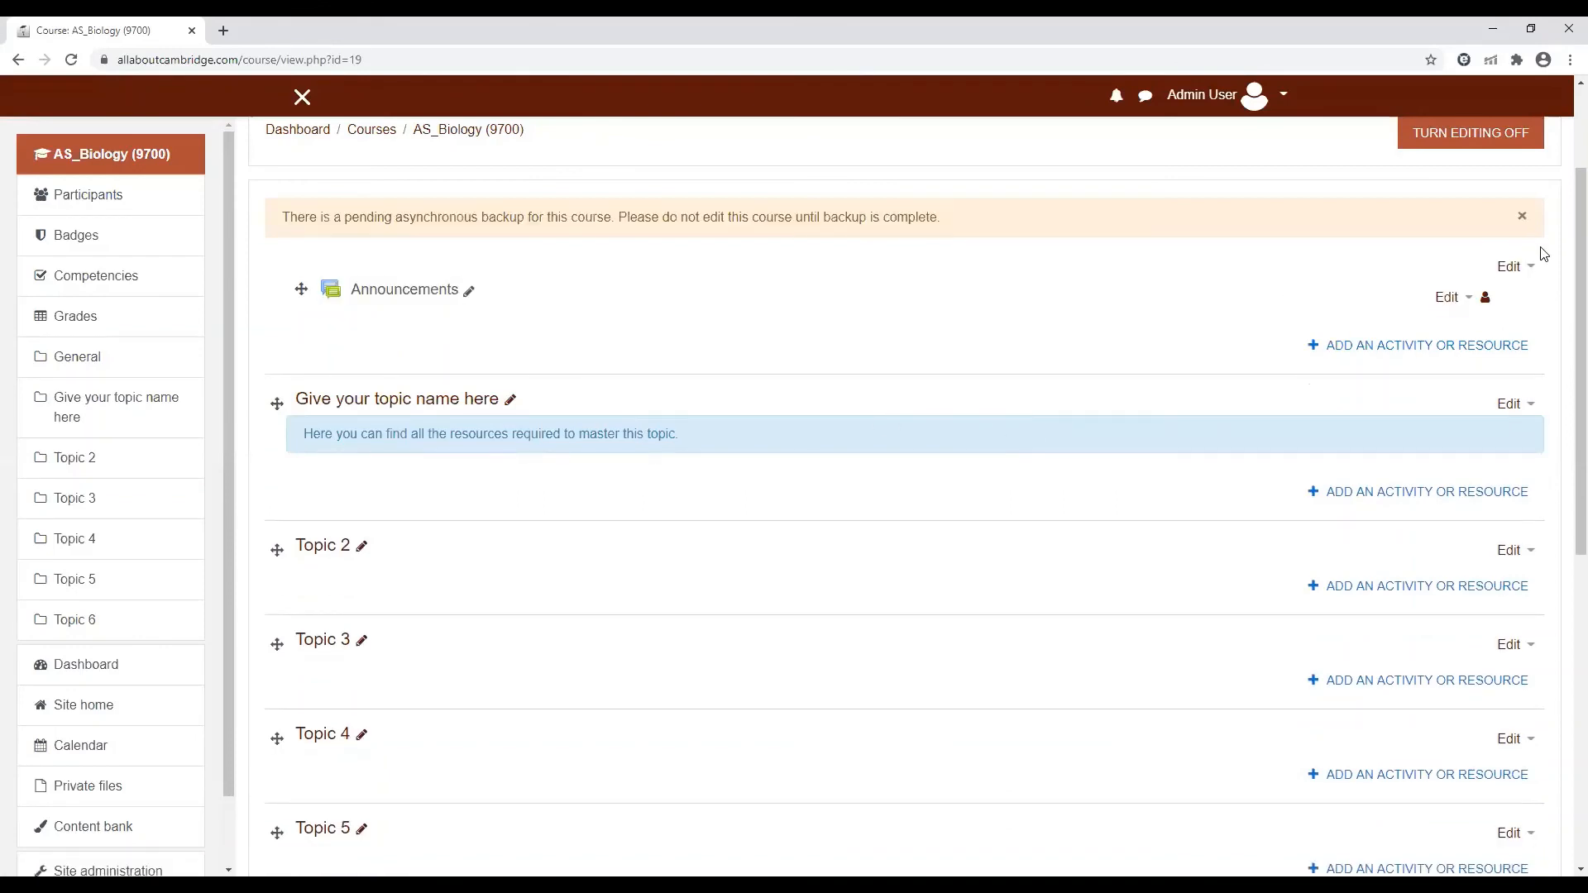
{"action": "scroll", "coordinate": [1540, 248], "scroll_direction": "up", "scroll_amount": 2}
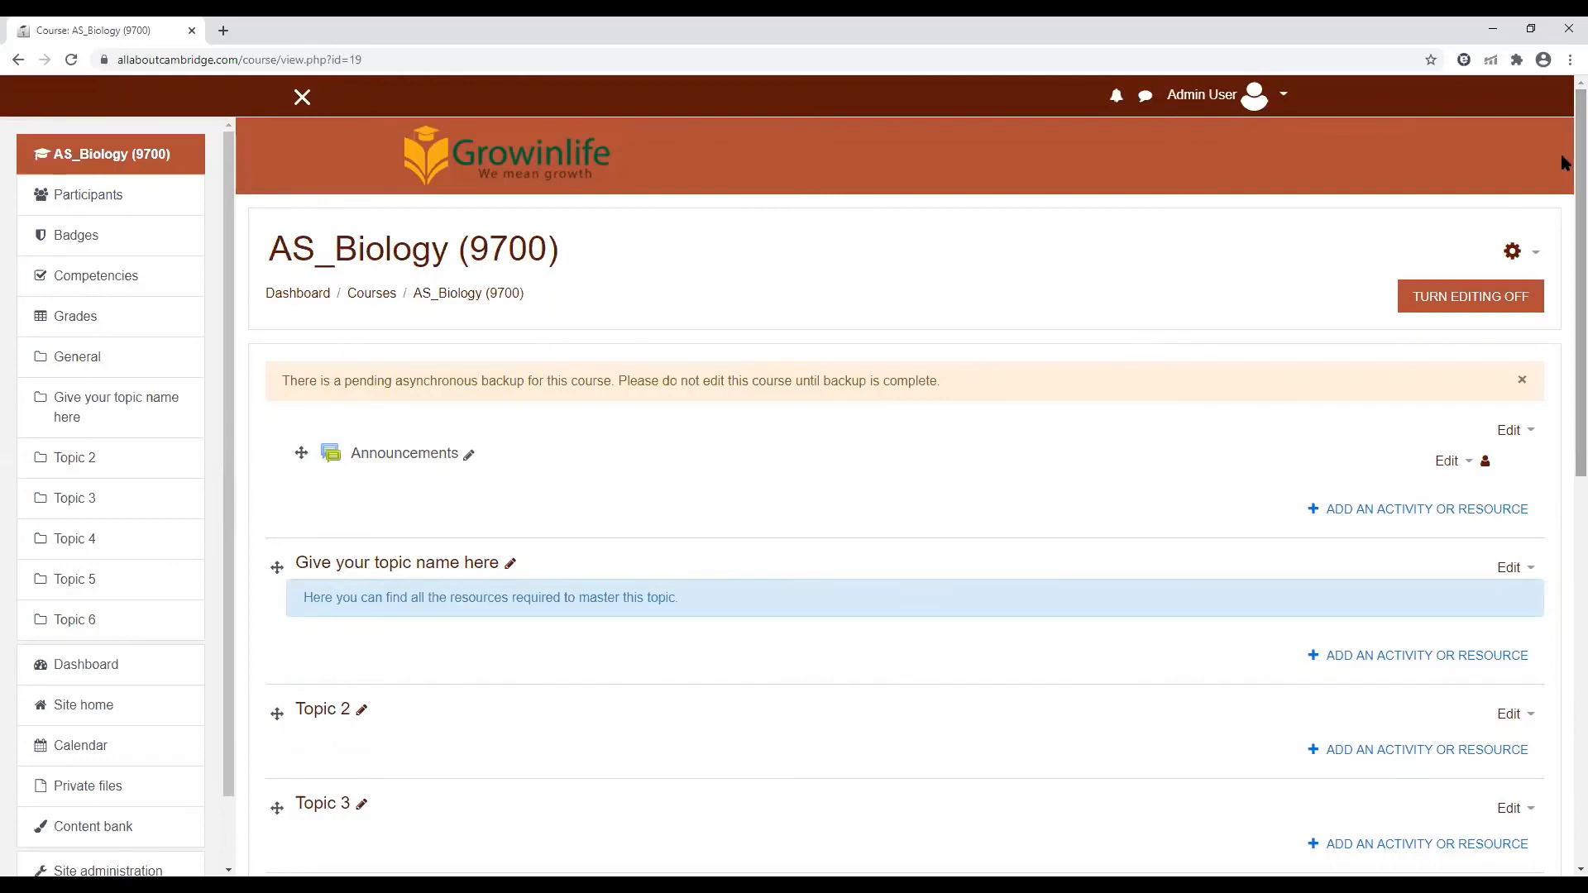
{"action": "mouse_move", "coordinate": [1562, 159]}
{"action": "left_mouse_down"}
{"action": "mouse_move", "coordinate": [1562, 289]}
{"action": "mouse_move", "coordinate": [1561, 145]}
{"action": "left_mouse_up"}
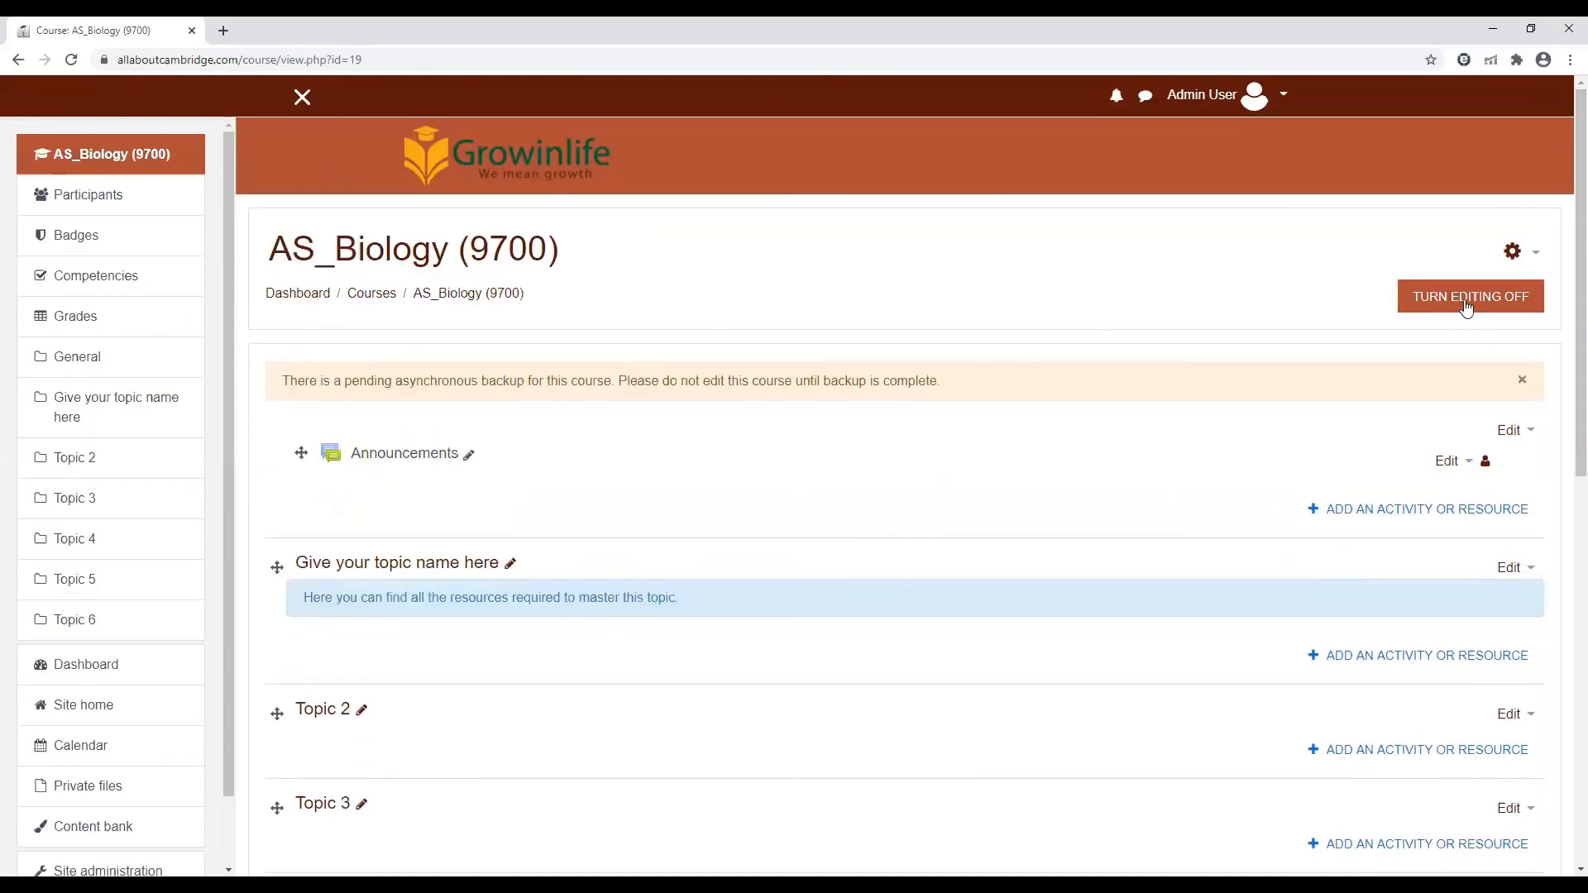